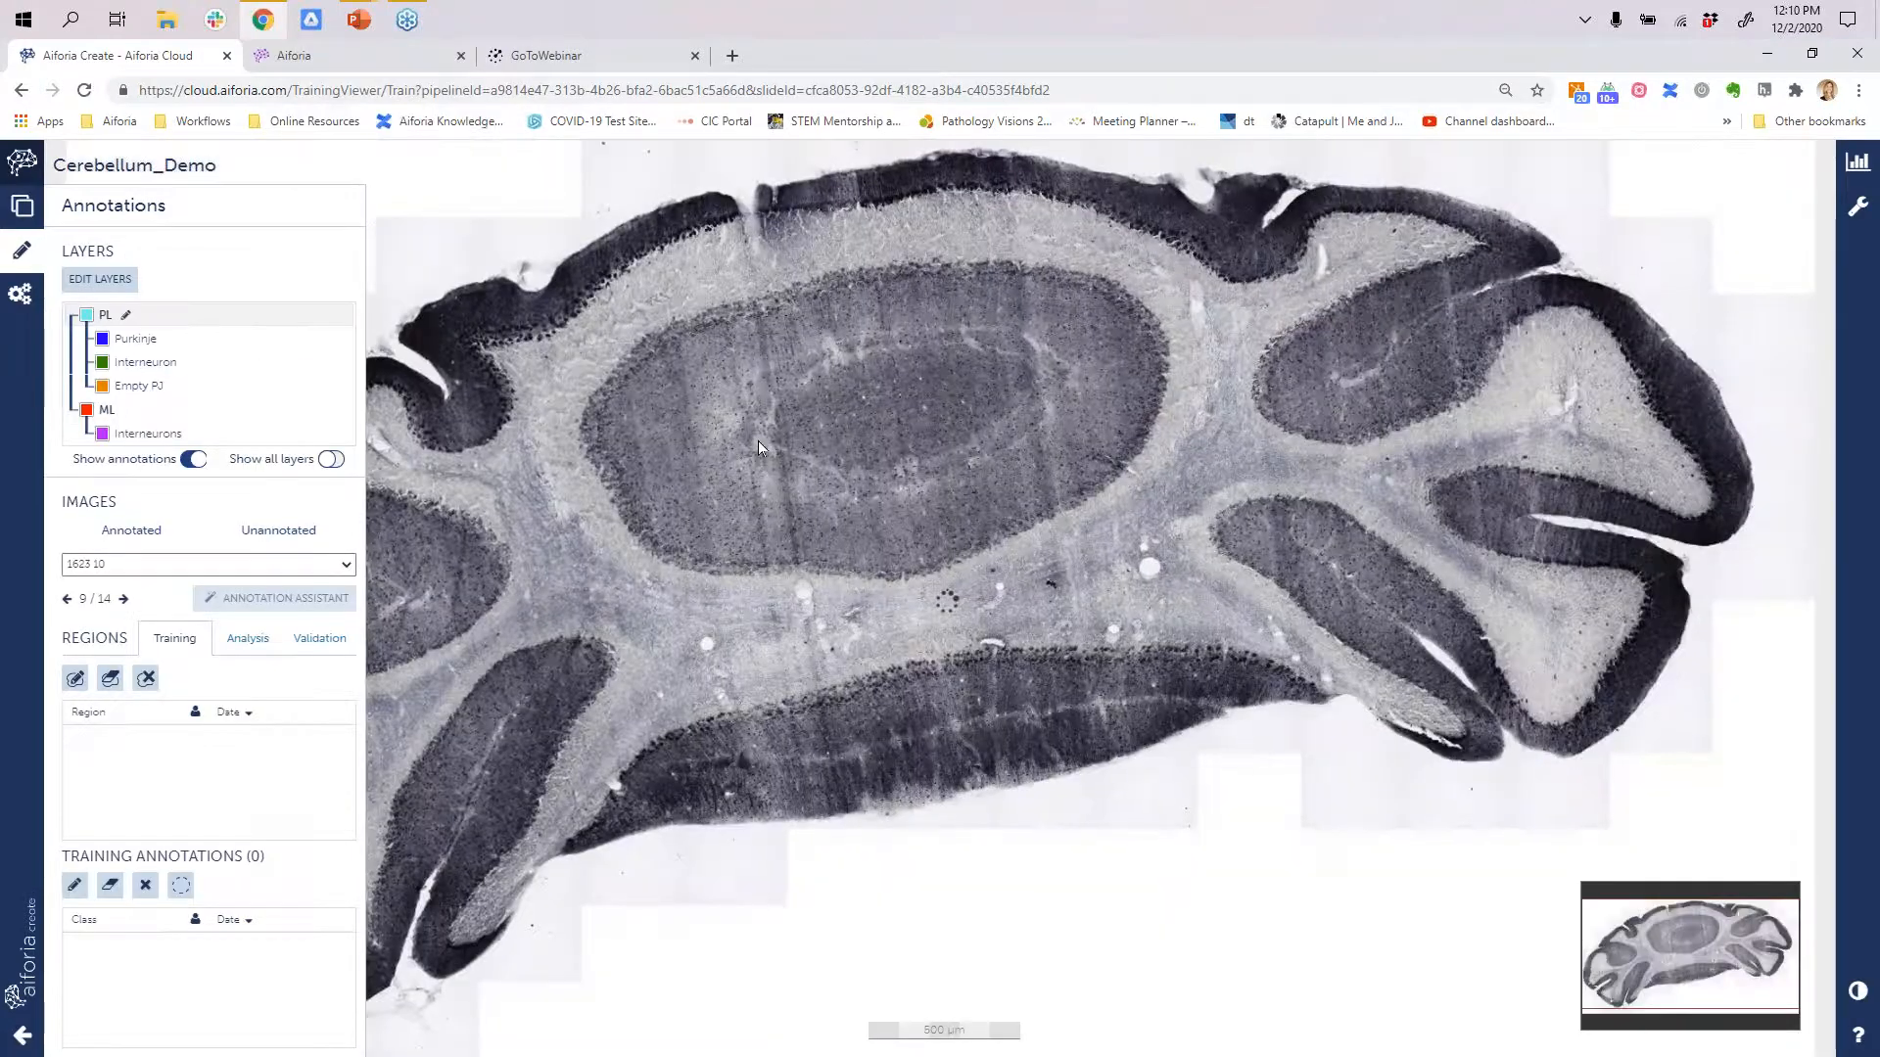
- Open the ActiveLearning Test_V2 analysis results and display them for image 1623 10
scroll(744, 450, down, 5)
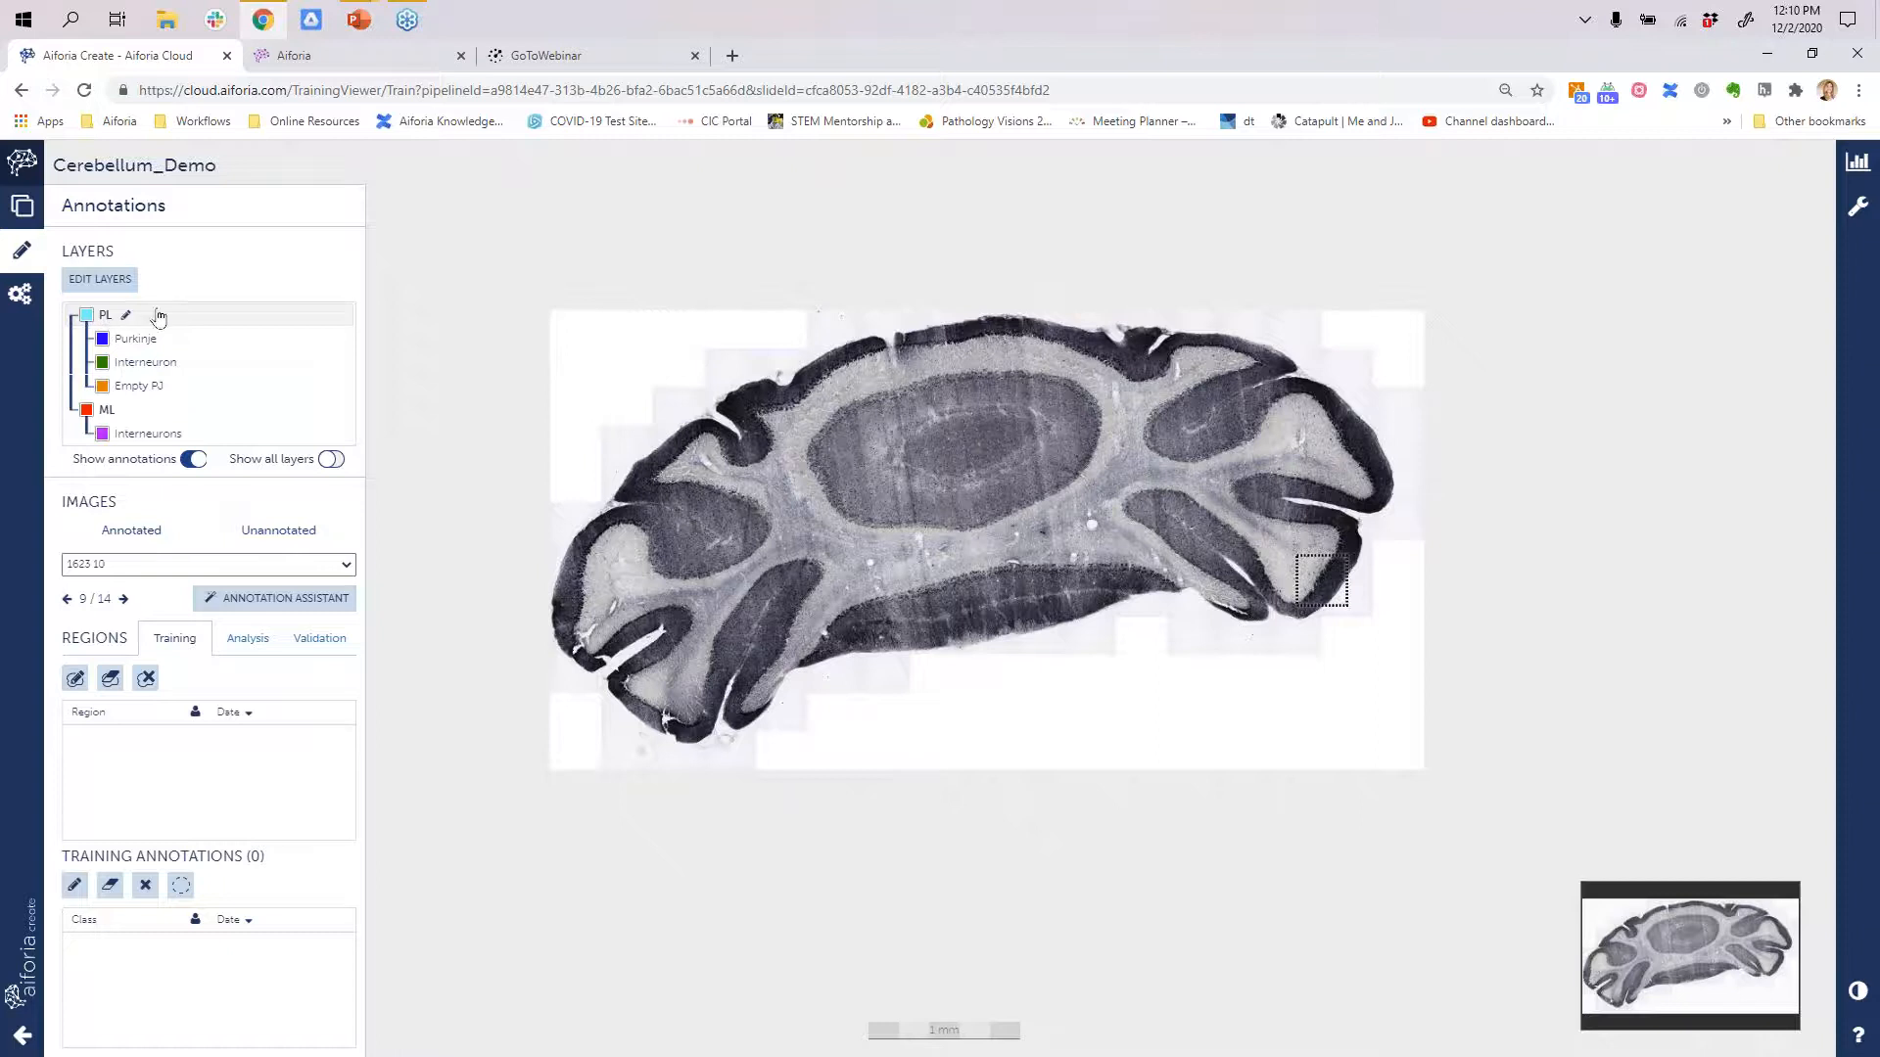
click(1845, 159)
click(1779, 206)
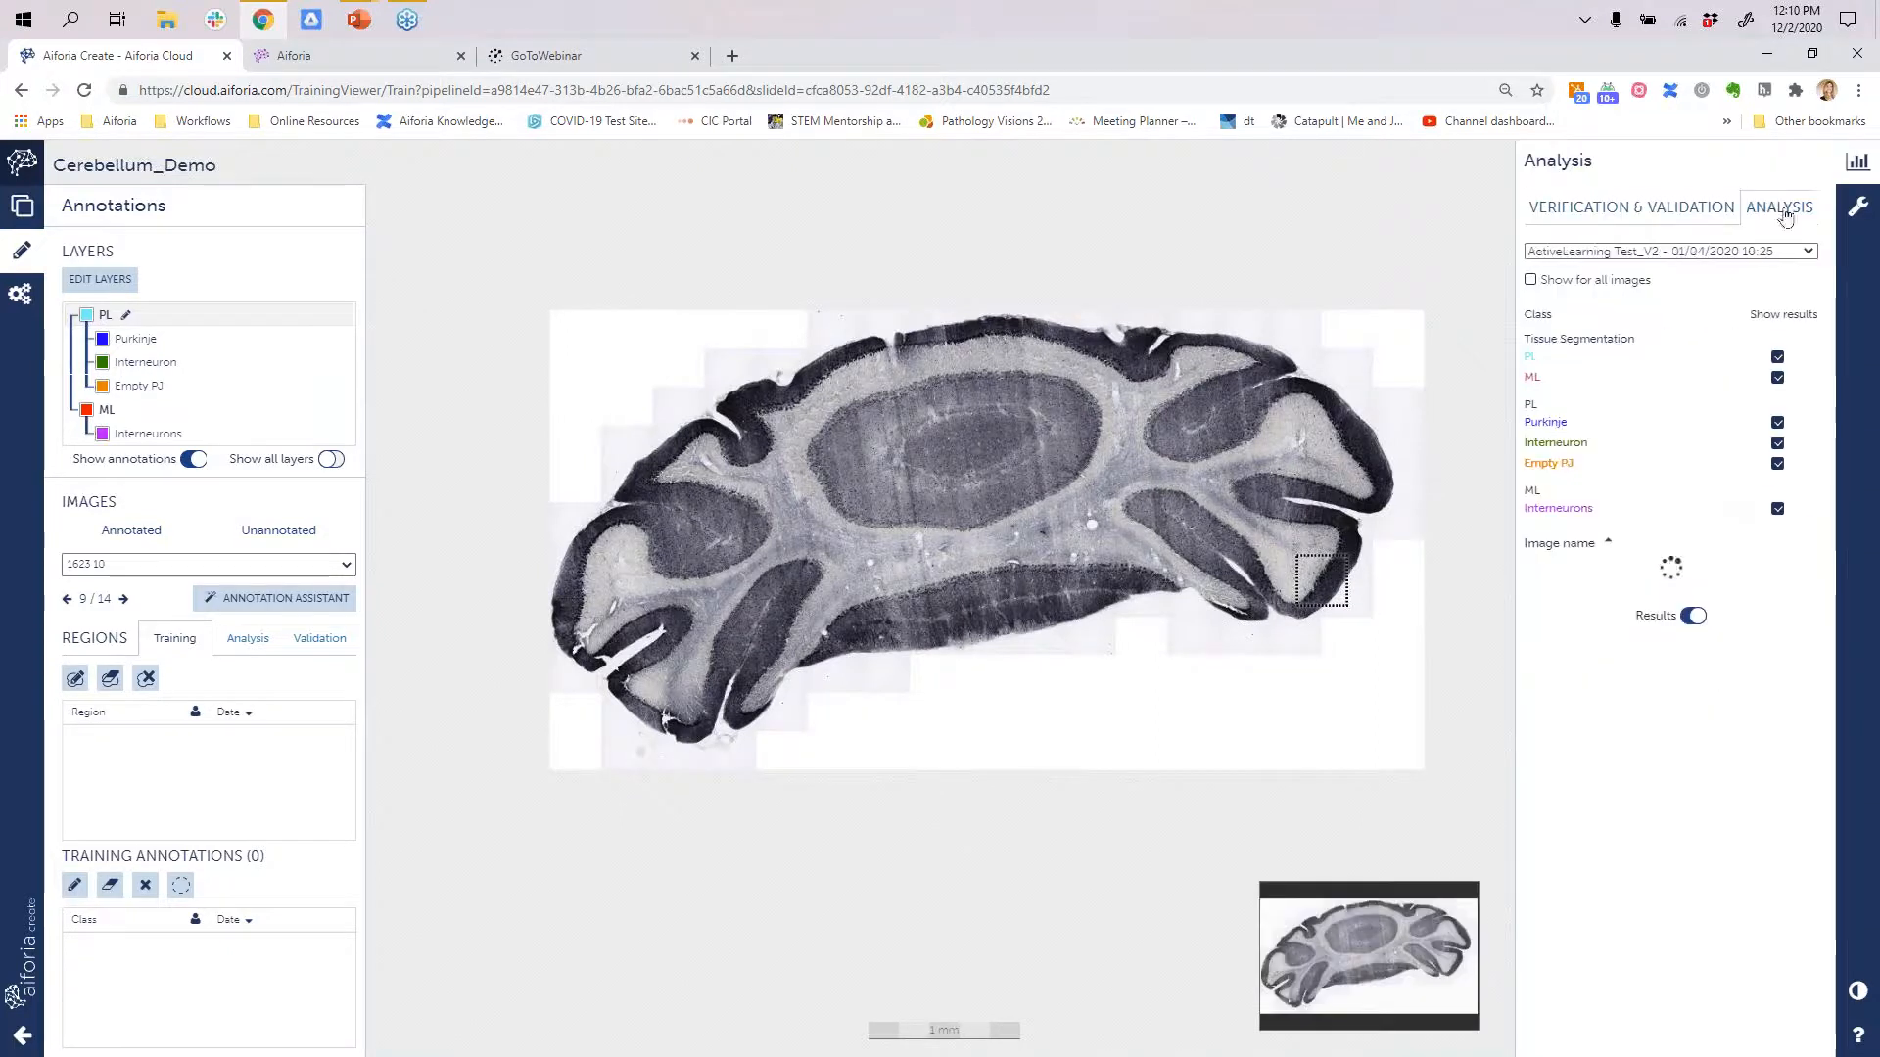
click(1784, 590)
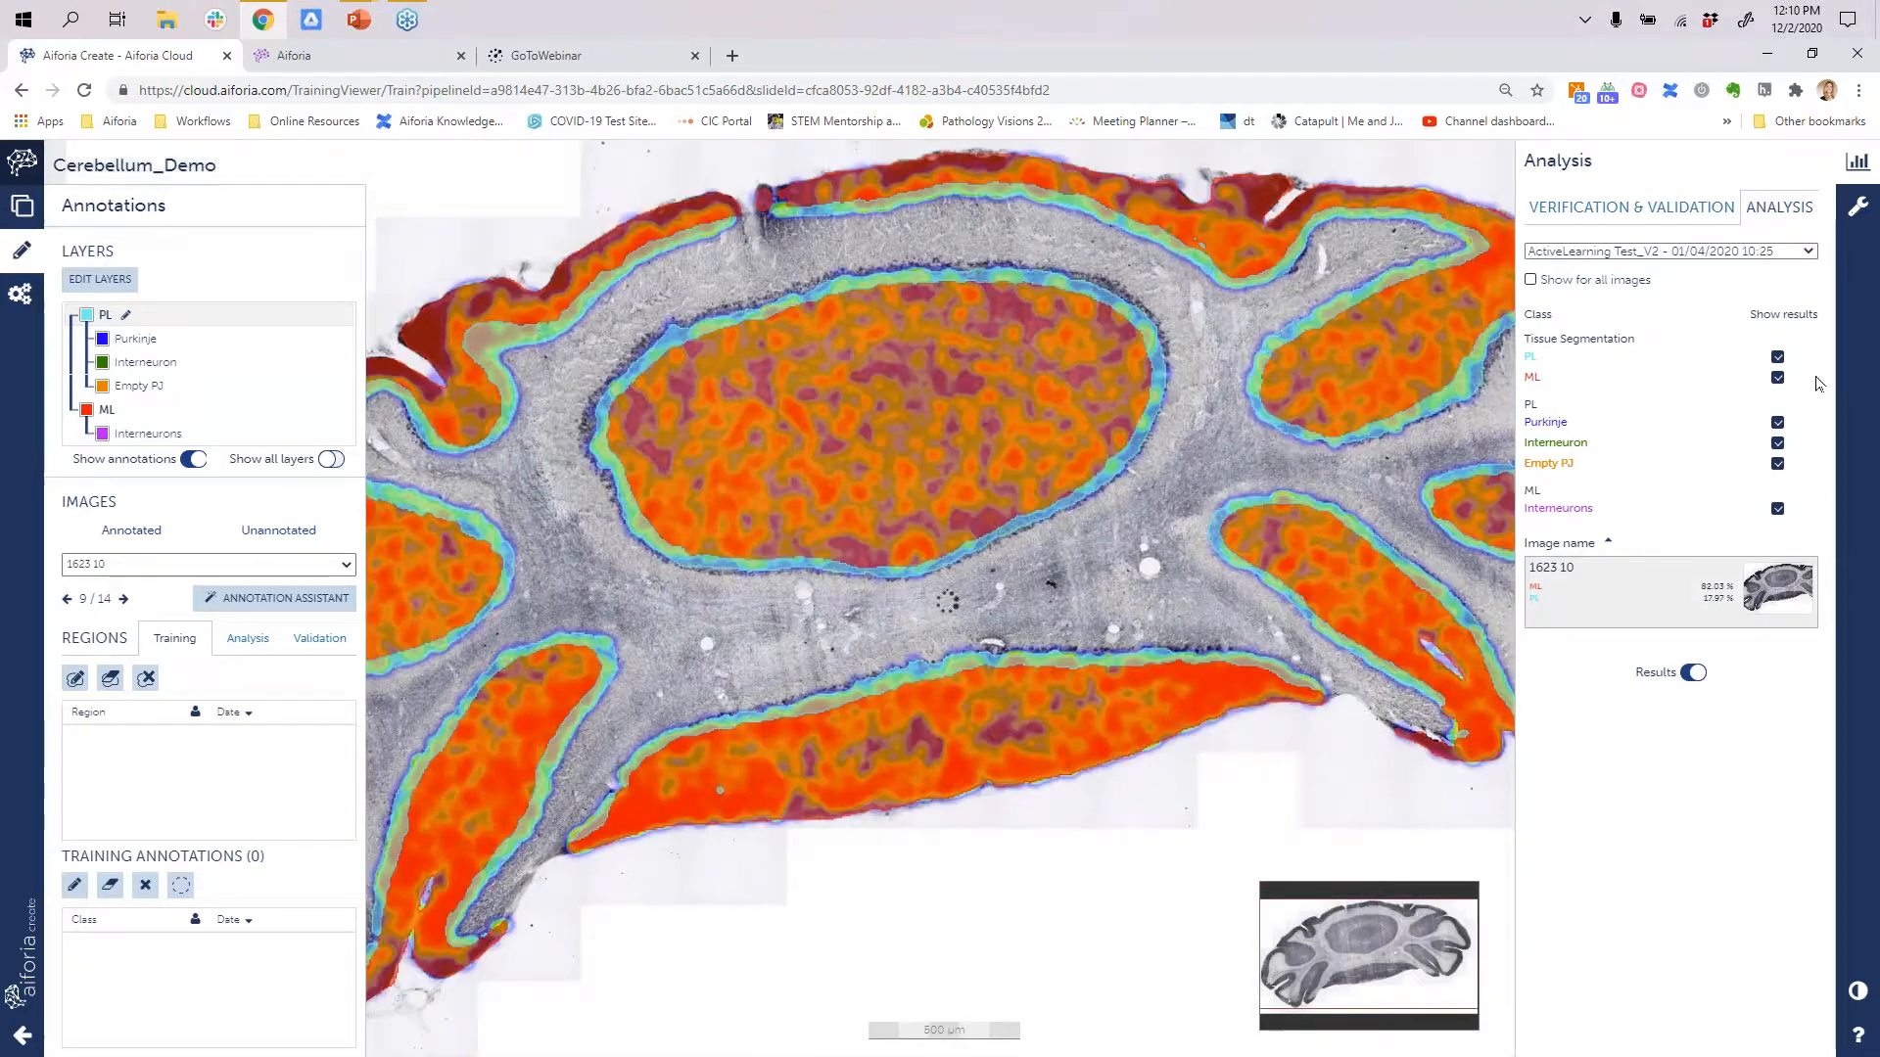
- Hide the Purkinje, Interneuron, Empty PJ and ML Interneurons results, keeping only the PL and ML tissue segmentation displayed
click(1778, 422)
click(1778, 443)
click(1778, 463)
click(1779, 510)
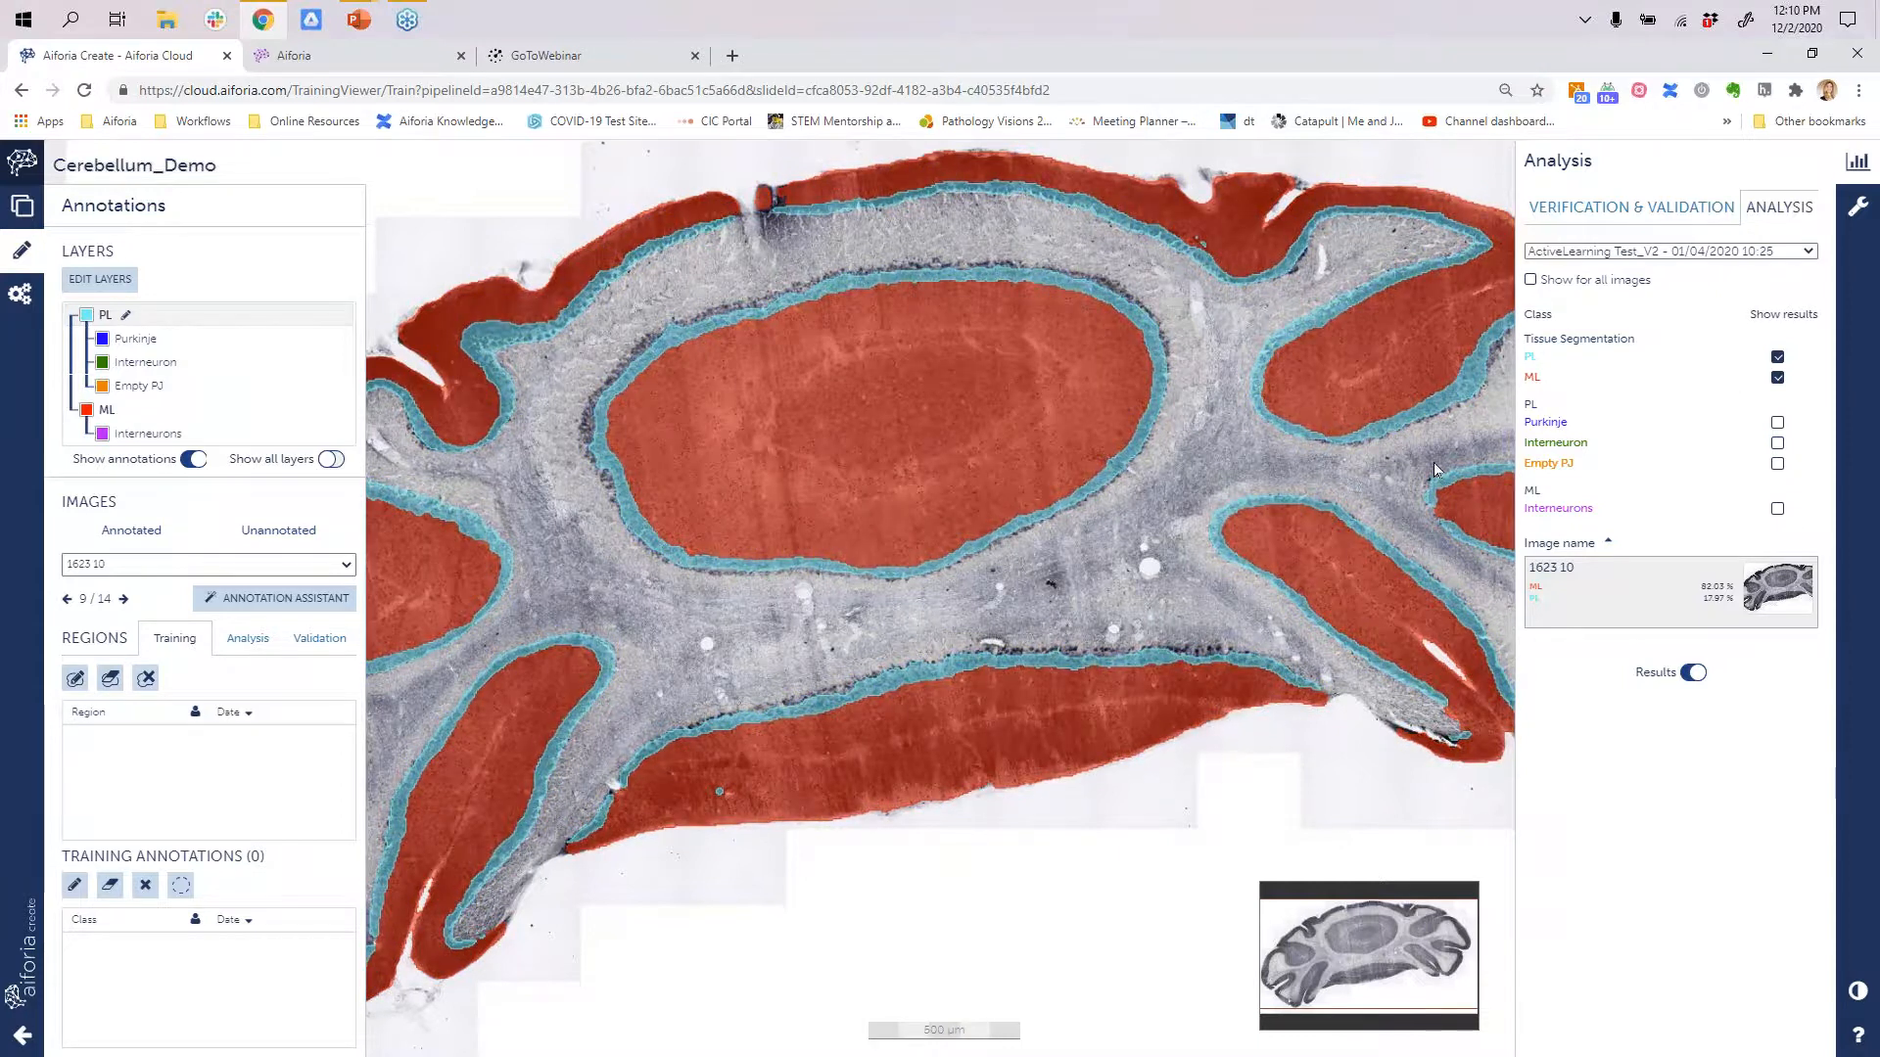
- Examine the PL and ML segmentation borders around the large central oval region, both close up and in overview
drag(1083, 486, 1224, 548)
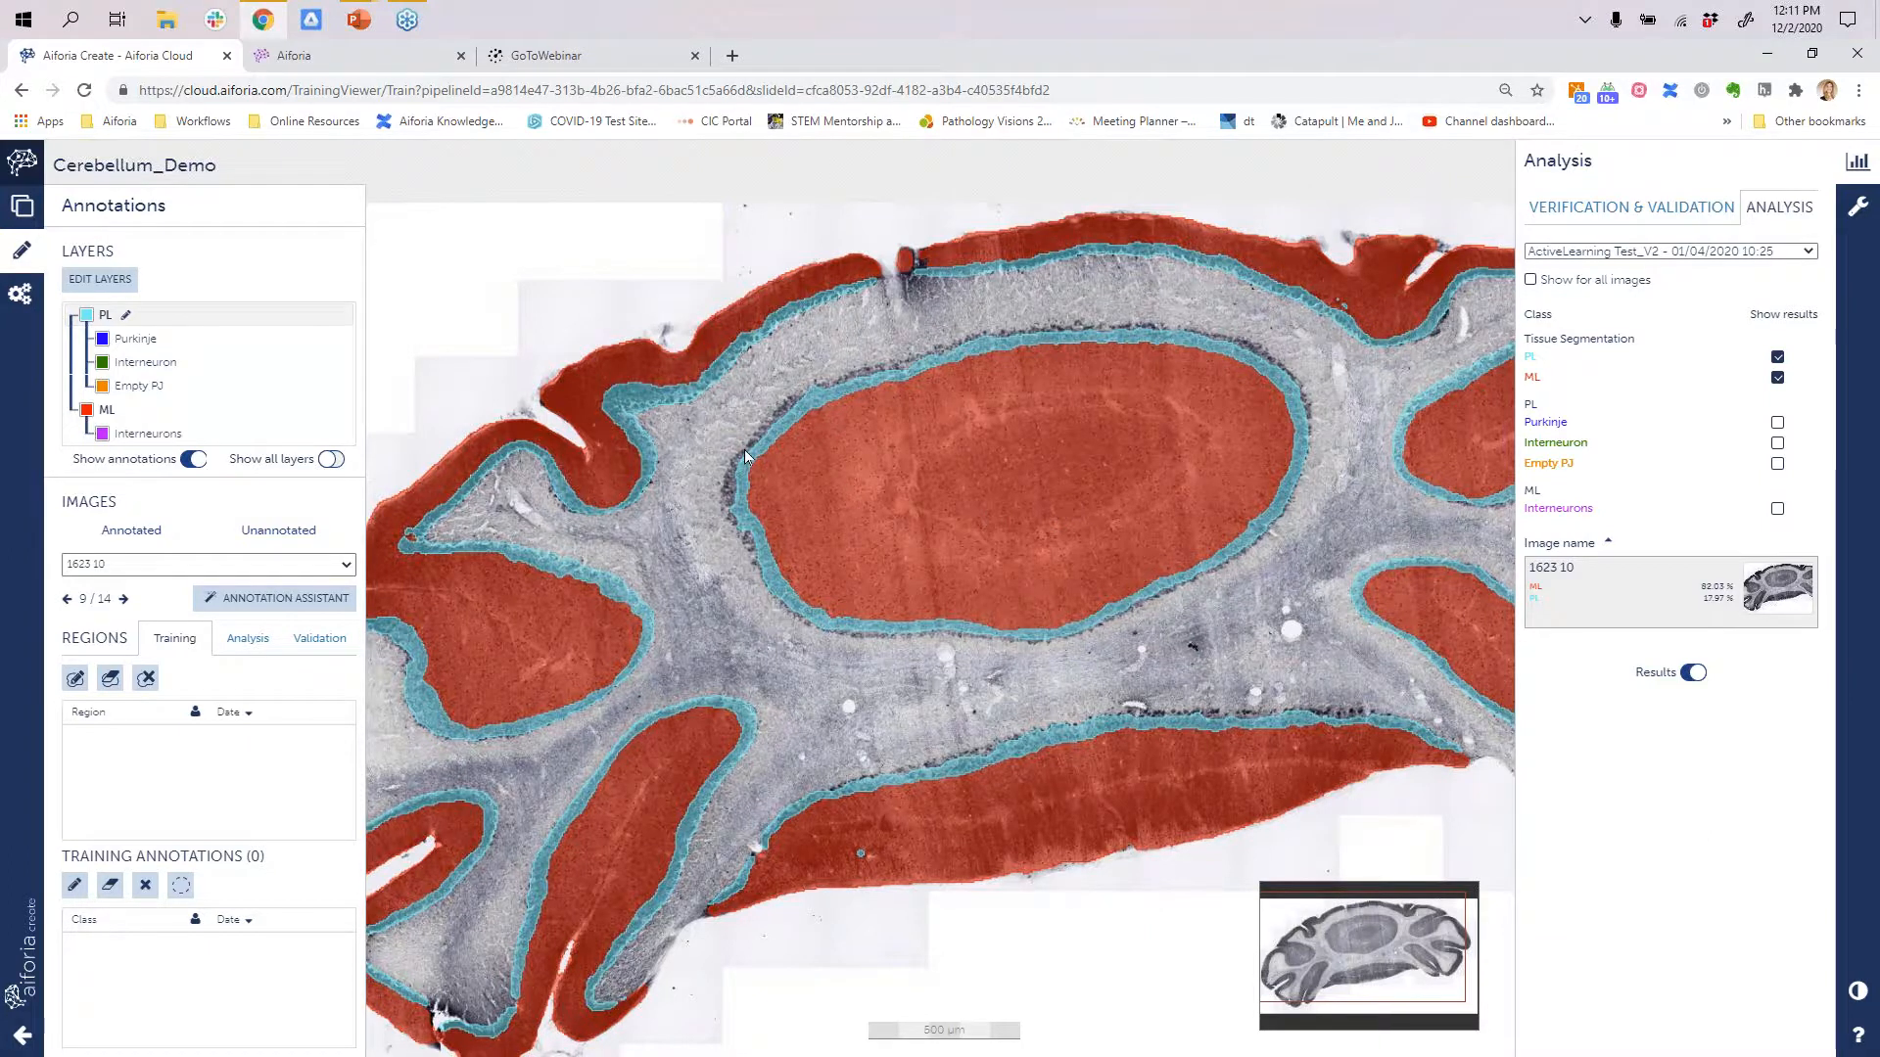
scroll(744, 449, up, 2)
scroll(744, 449, up, 3)
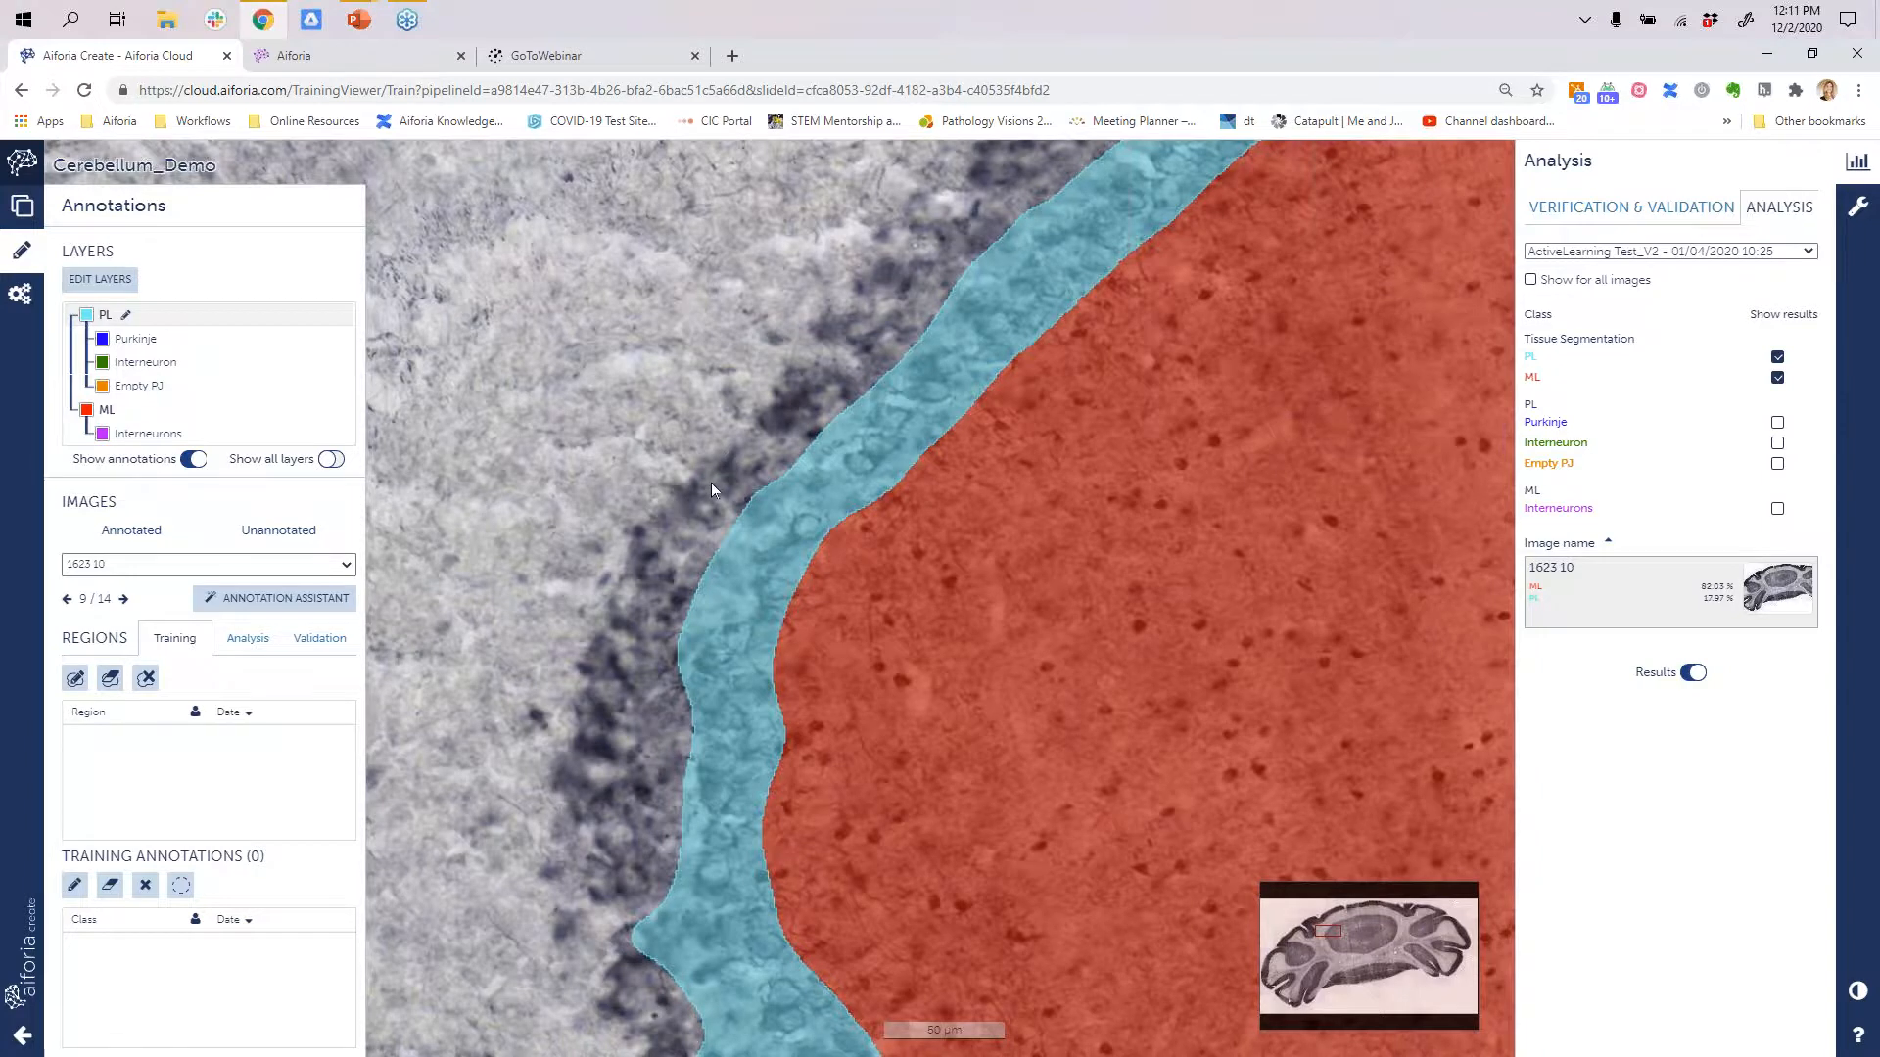
scroll(711, 484, down, 2)
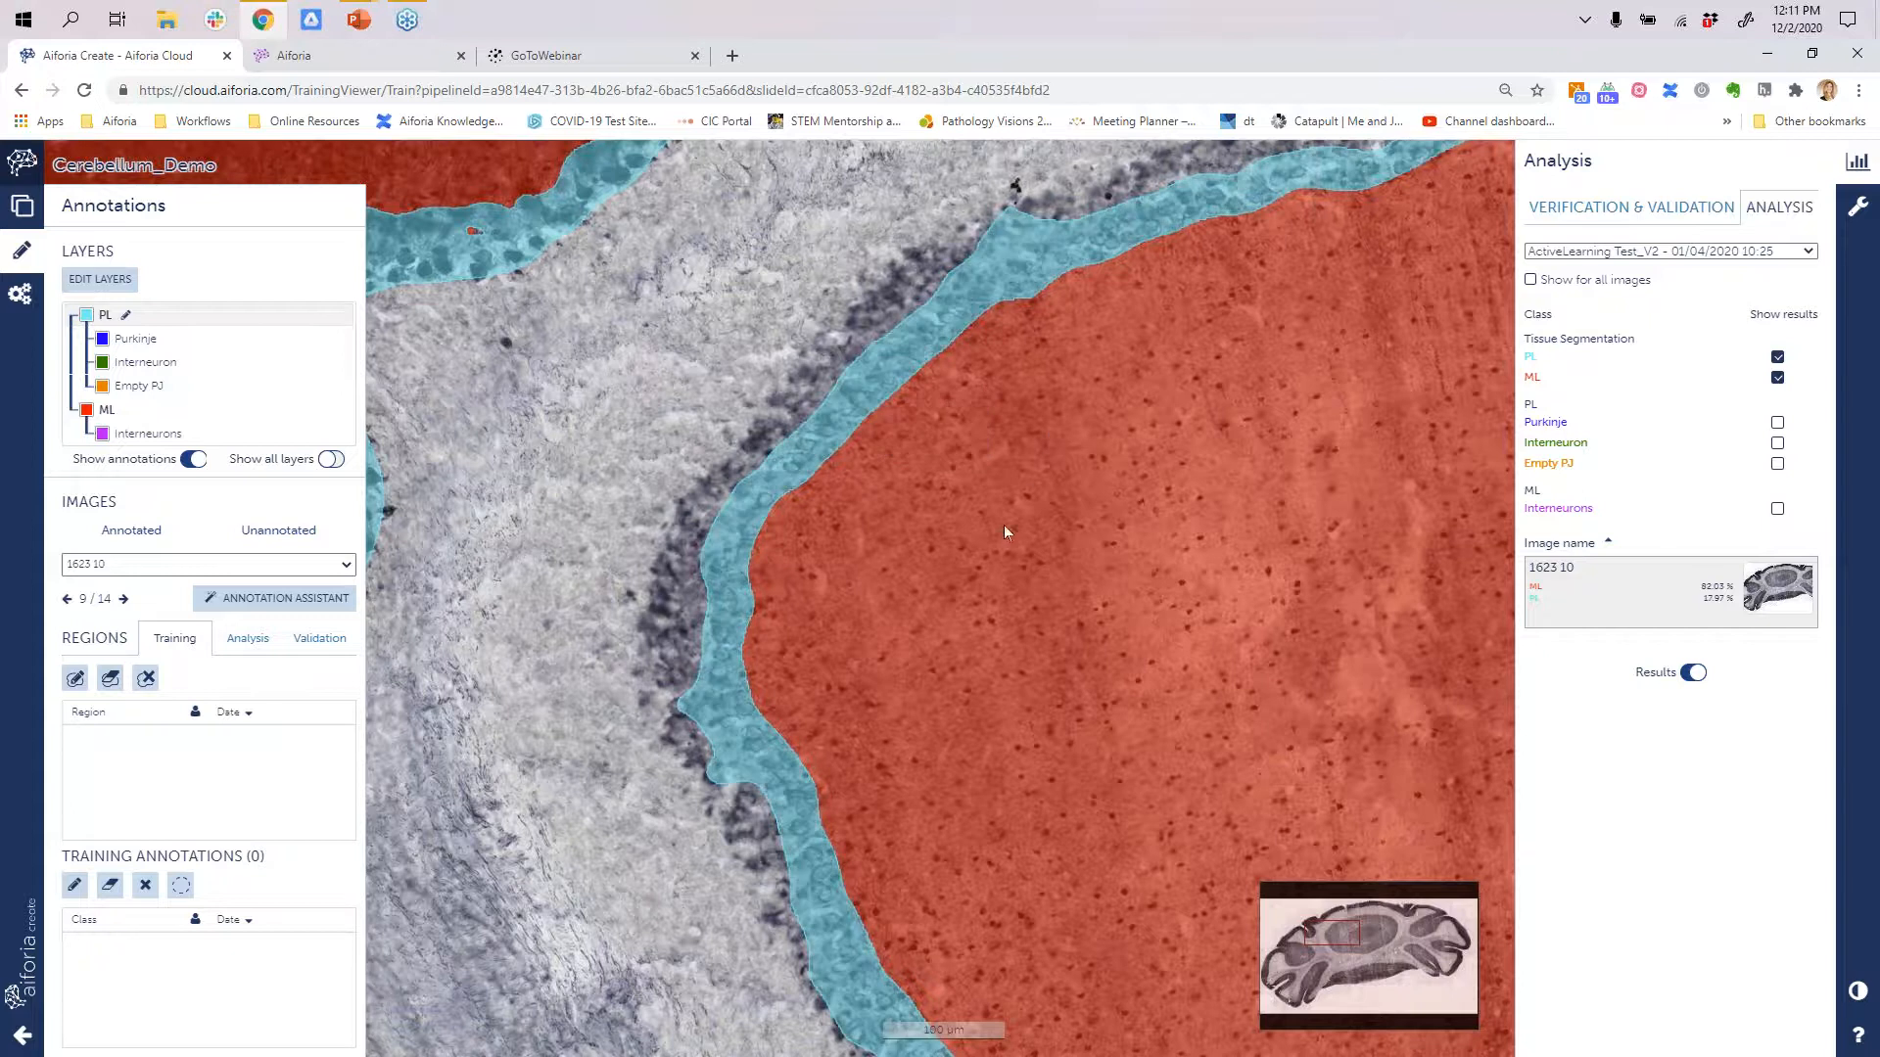
scroll(949, 542, down, 2)
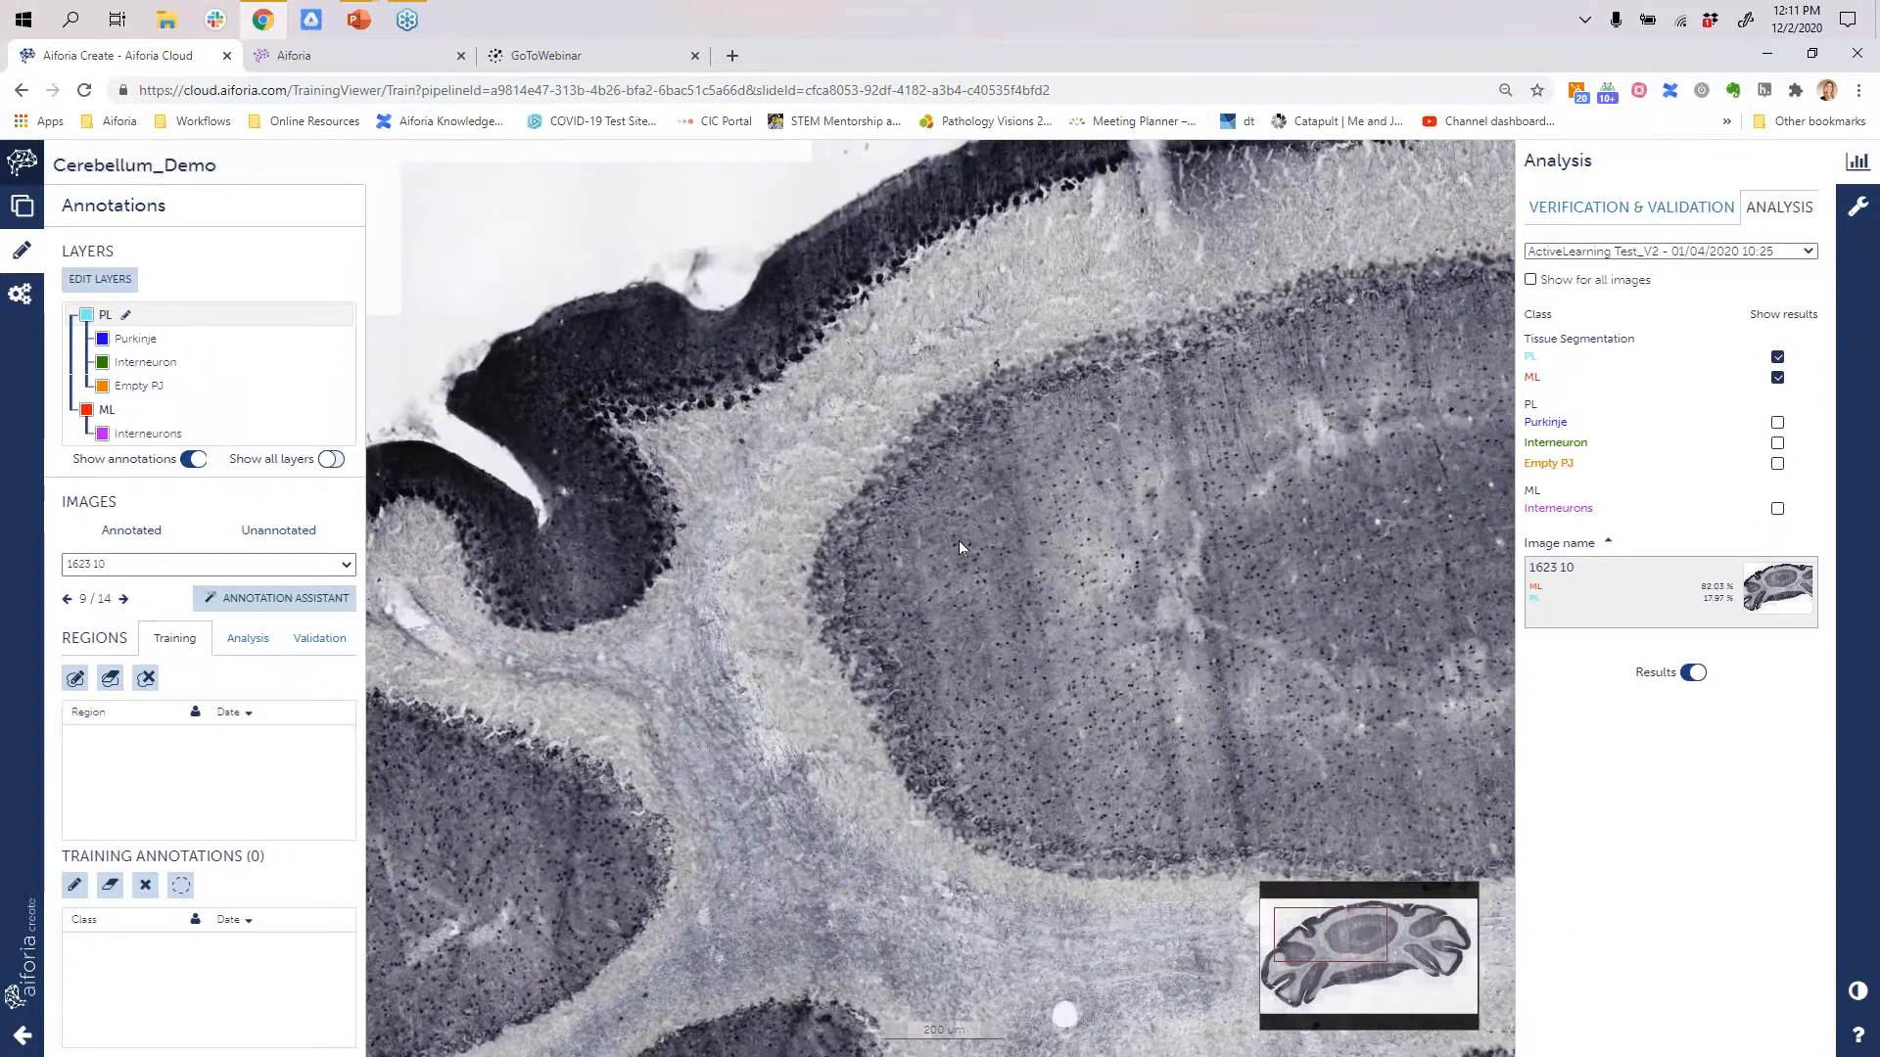
scroll(983, 513, down, 2)
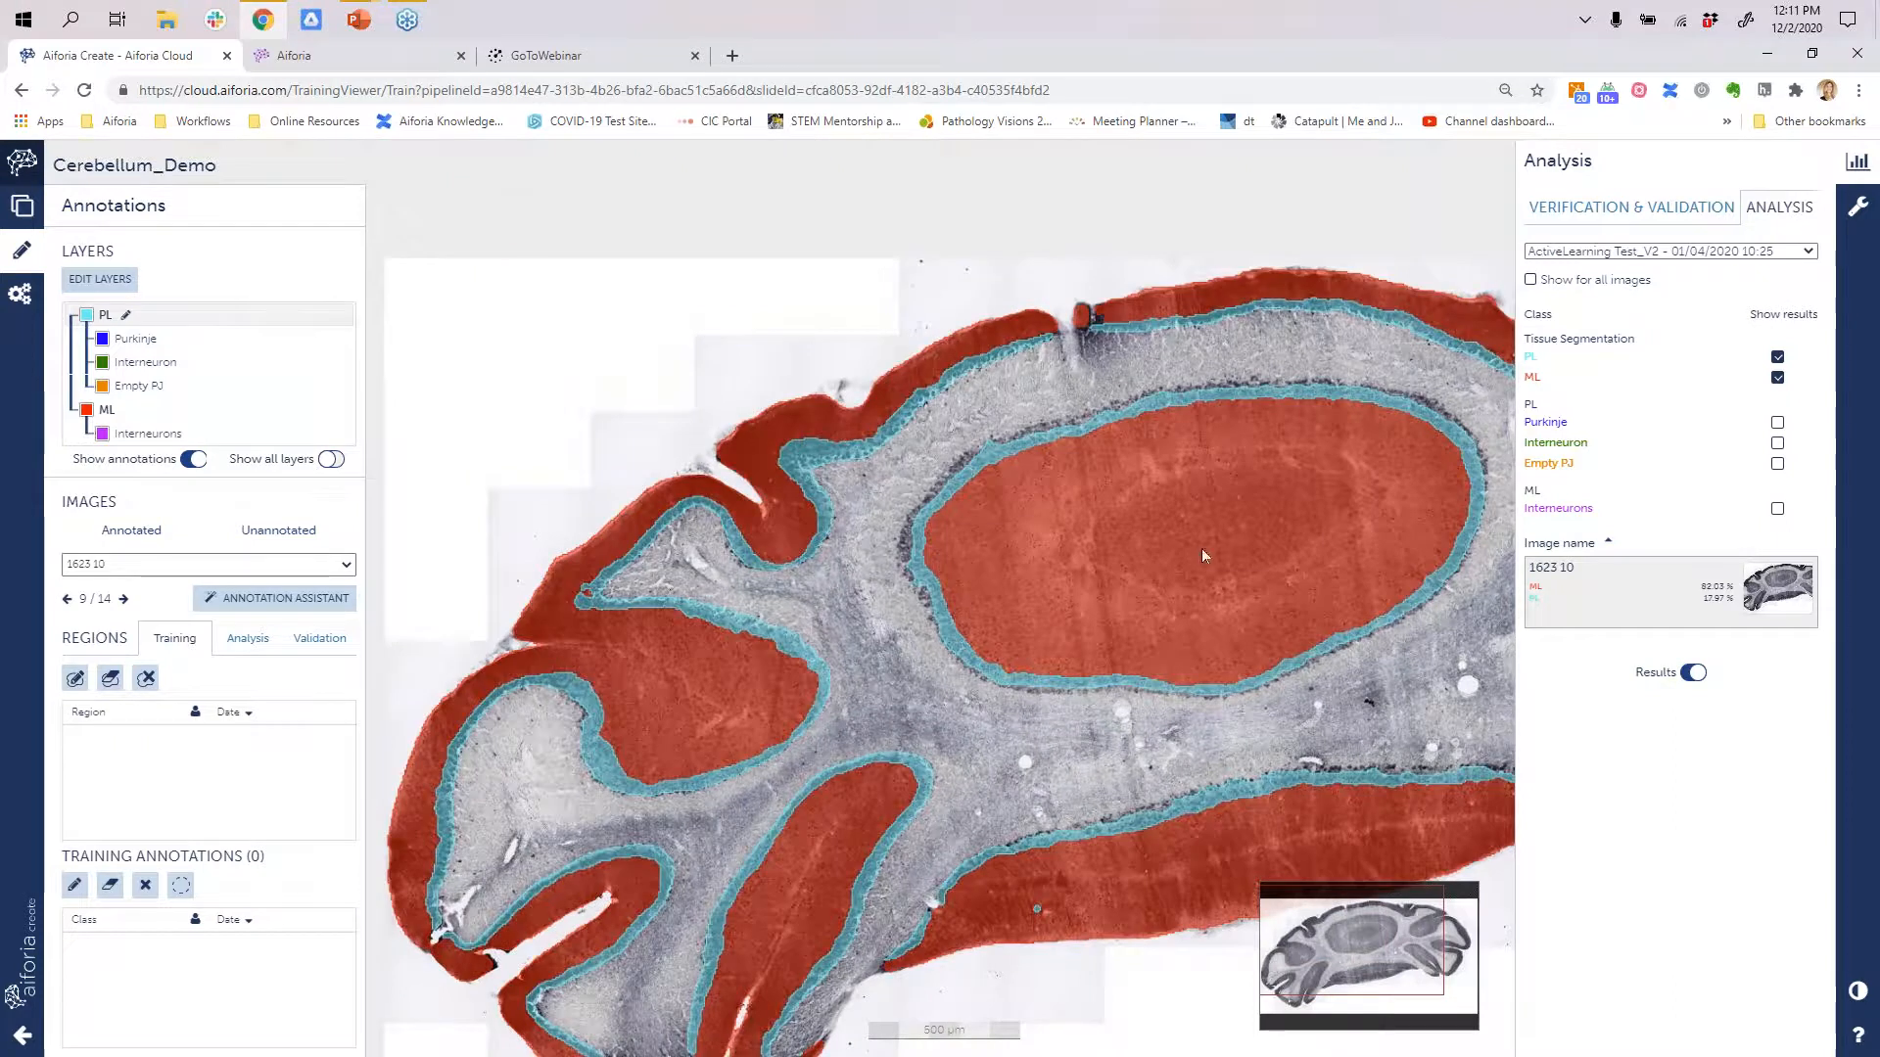
- Switch the PL and ML tissue segmentation overlays off and on for comparison, leaving both hidden
click(1778, 358)
click(1778, 378)
click(1777, 377)
click(1777, 358)
click(1777, 378)
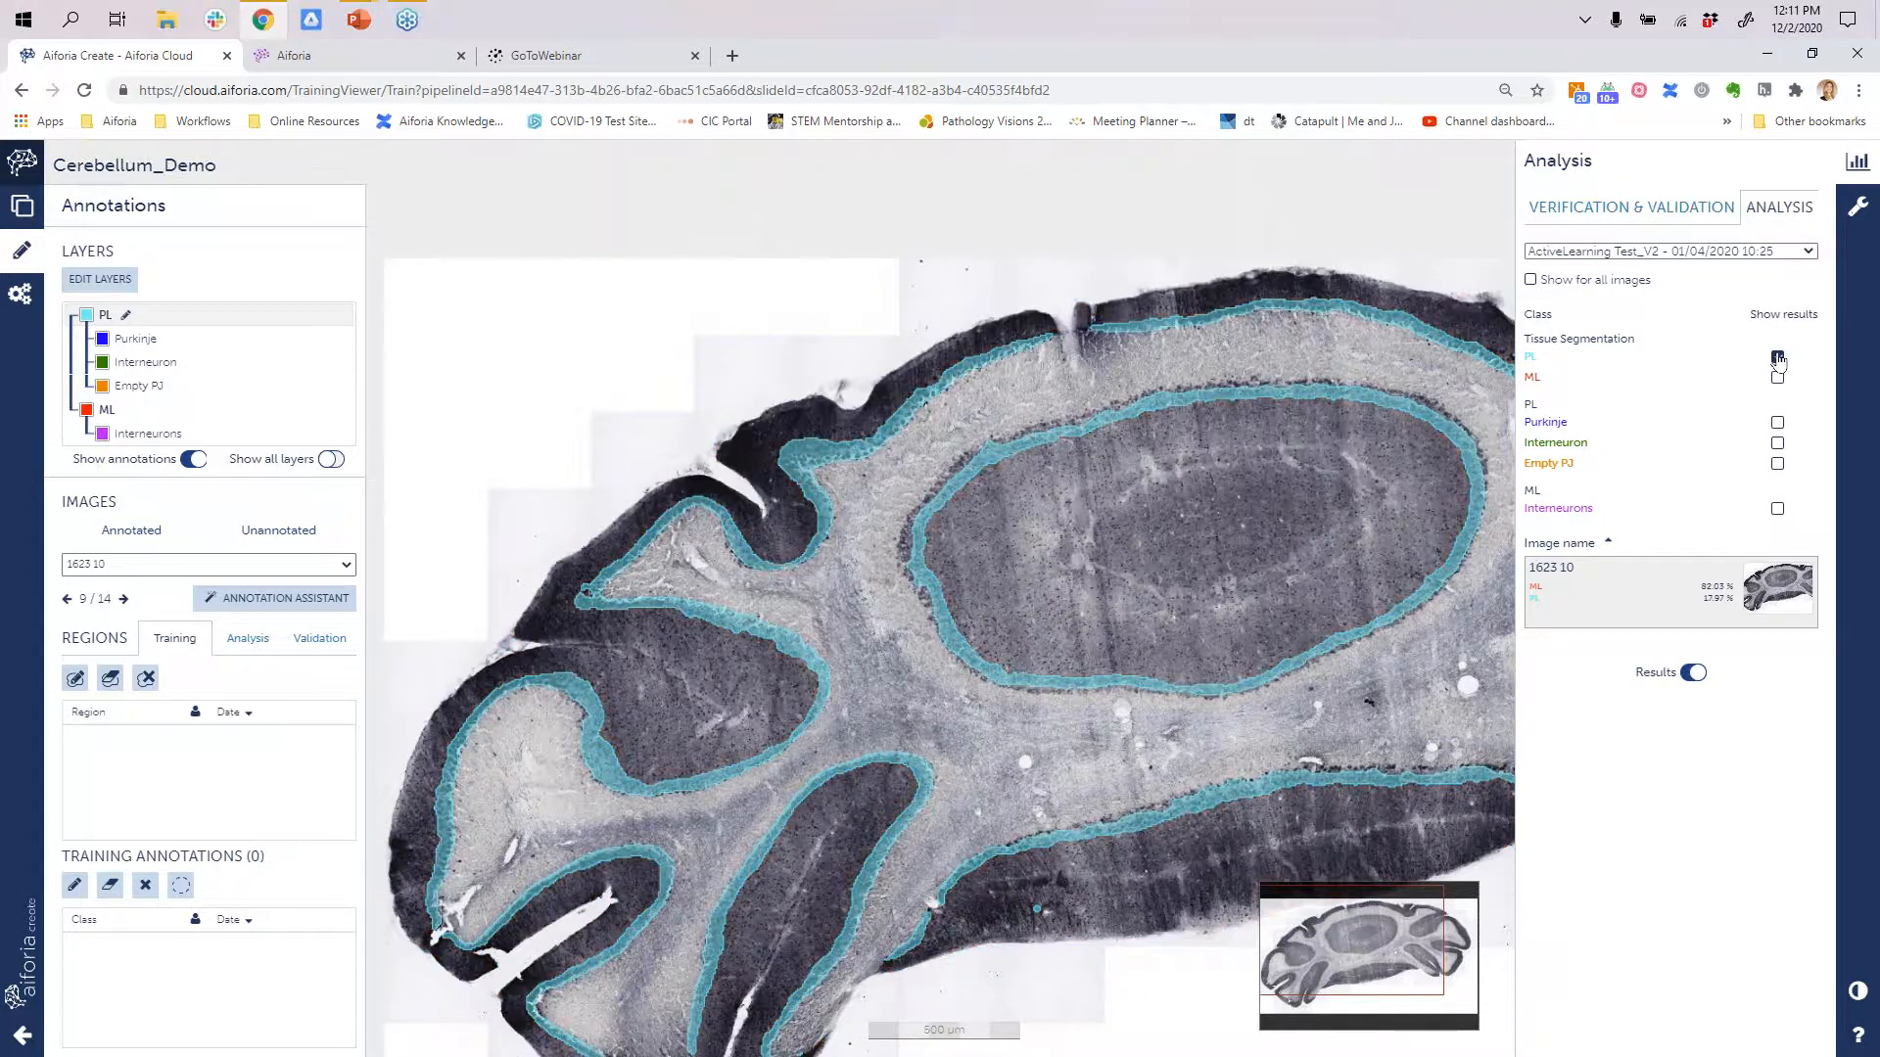
click(1778, 357)
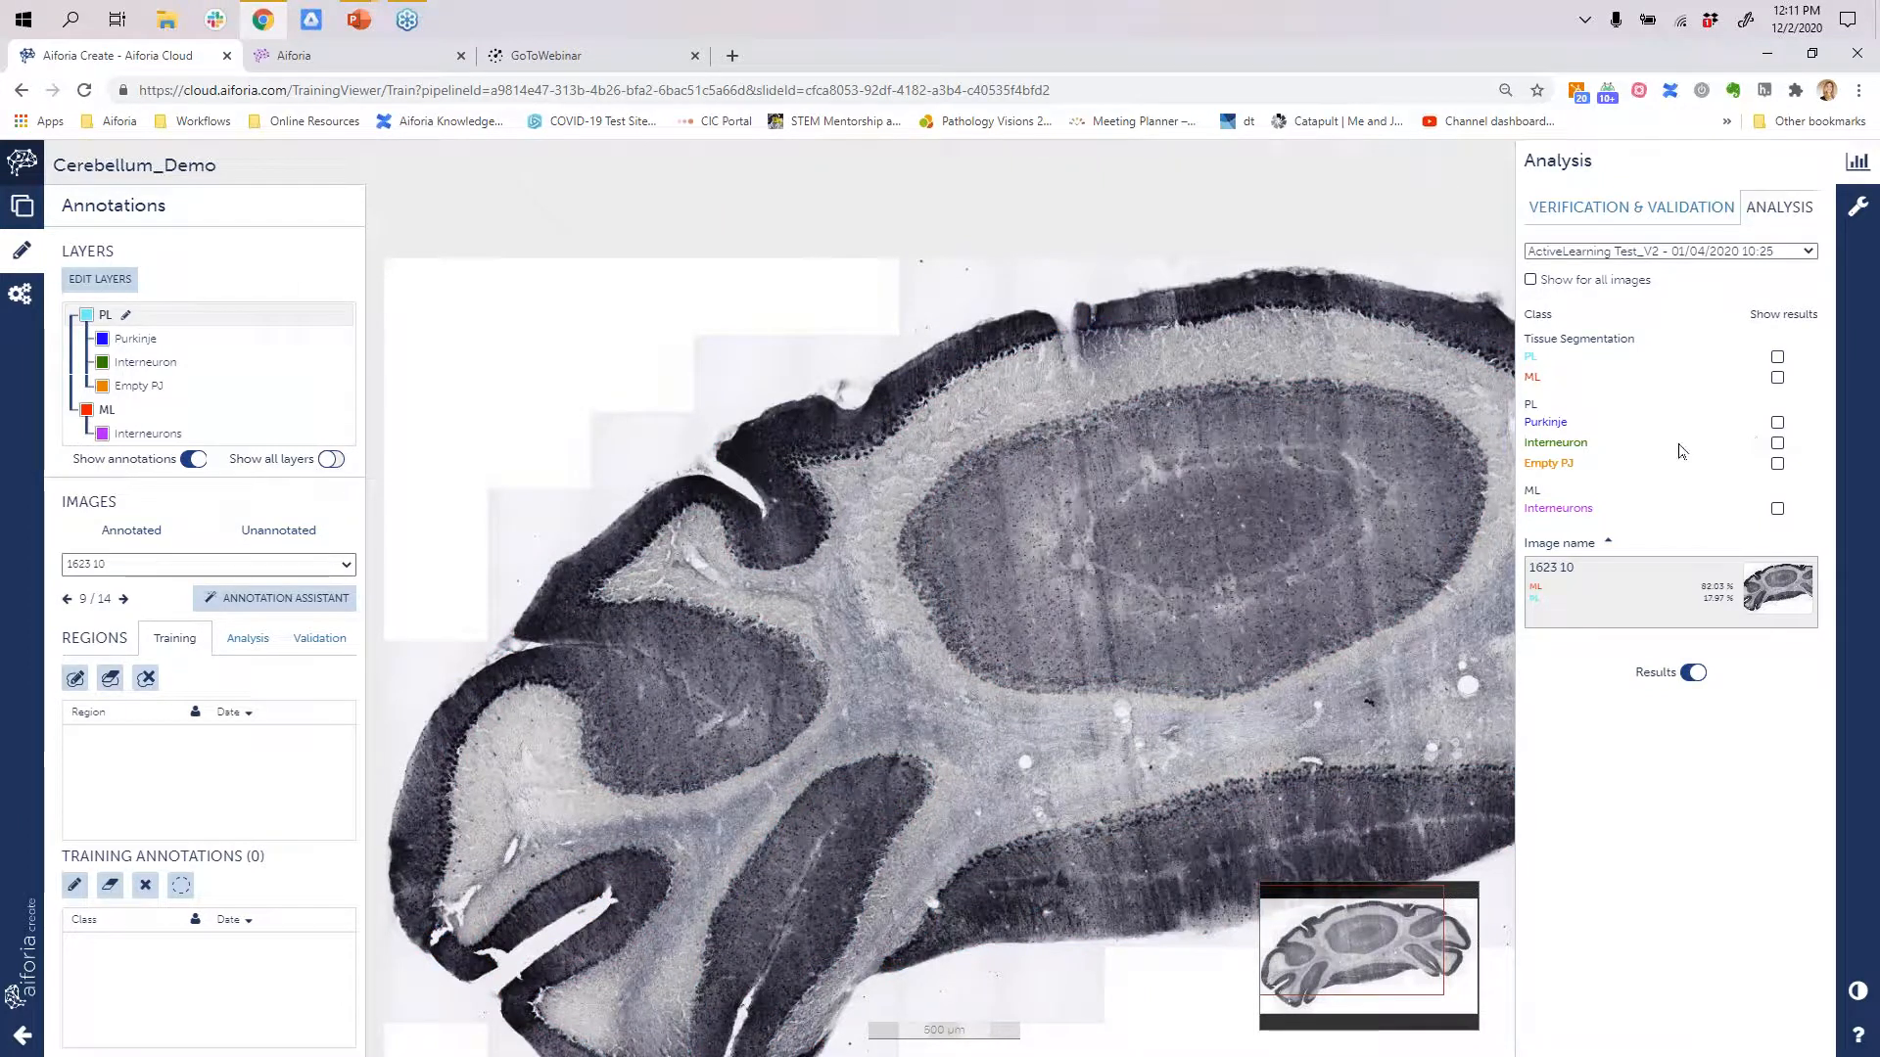
click(1778, 359)
click(1778, 358)
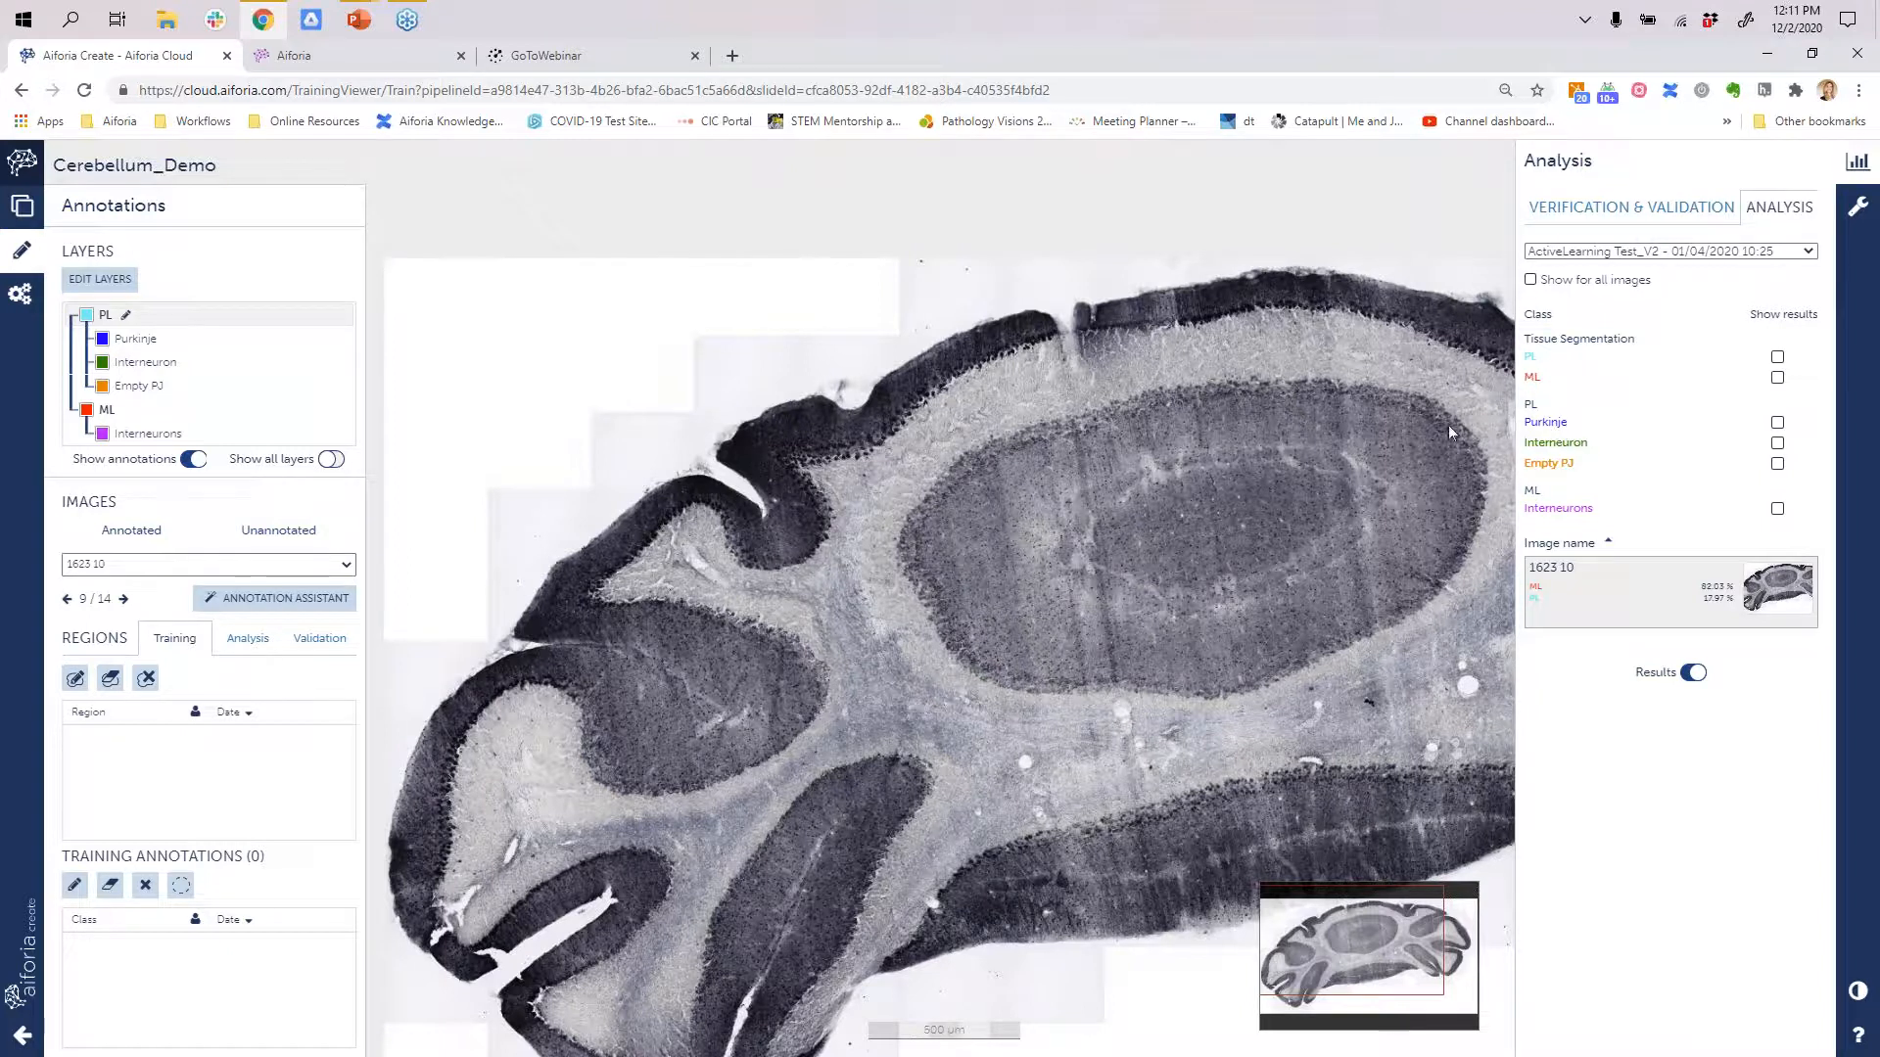
- Examine the unmasked cell layer along the upper edge of the central oval region, close up and in overview
scroll(1225, 350, up, 5)
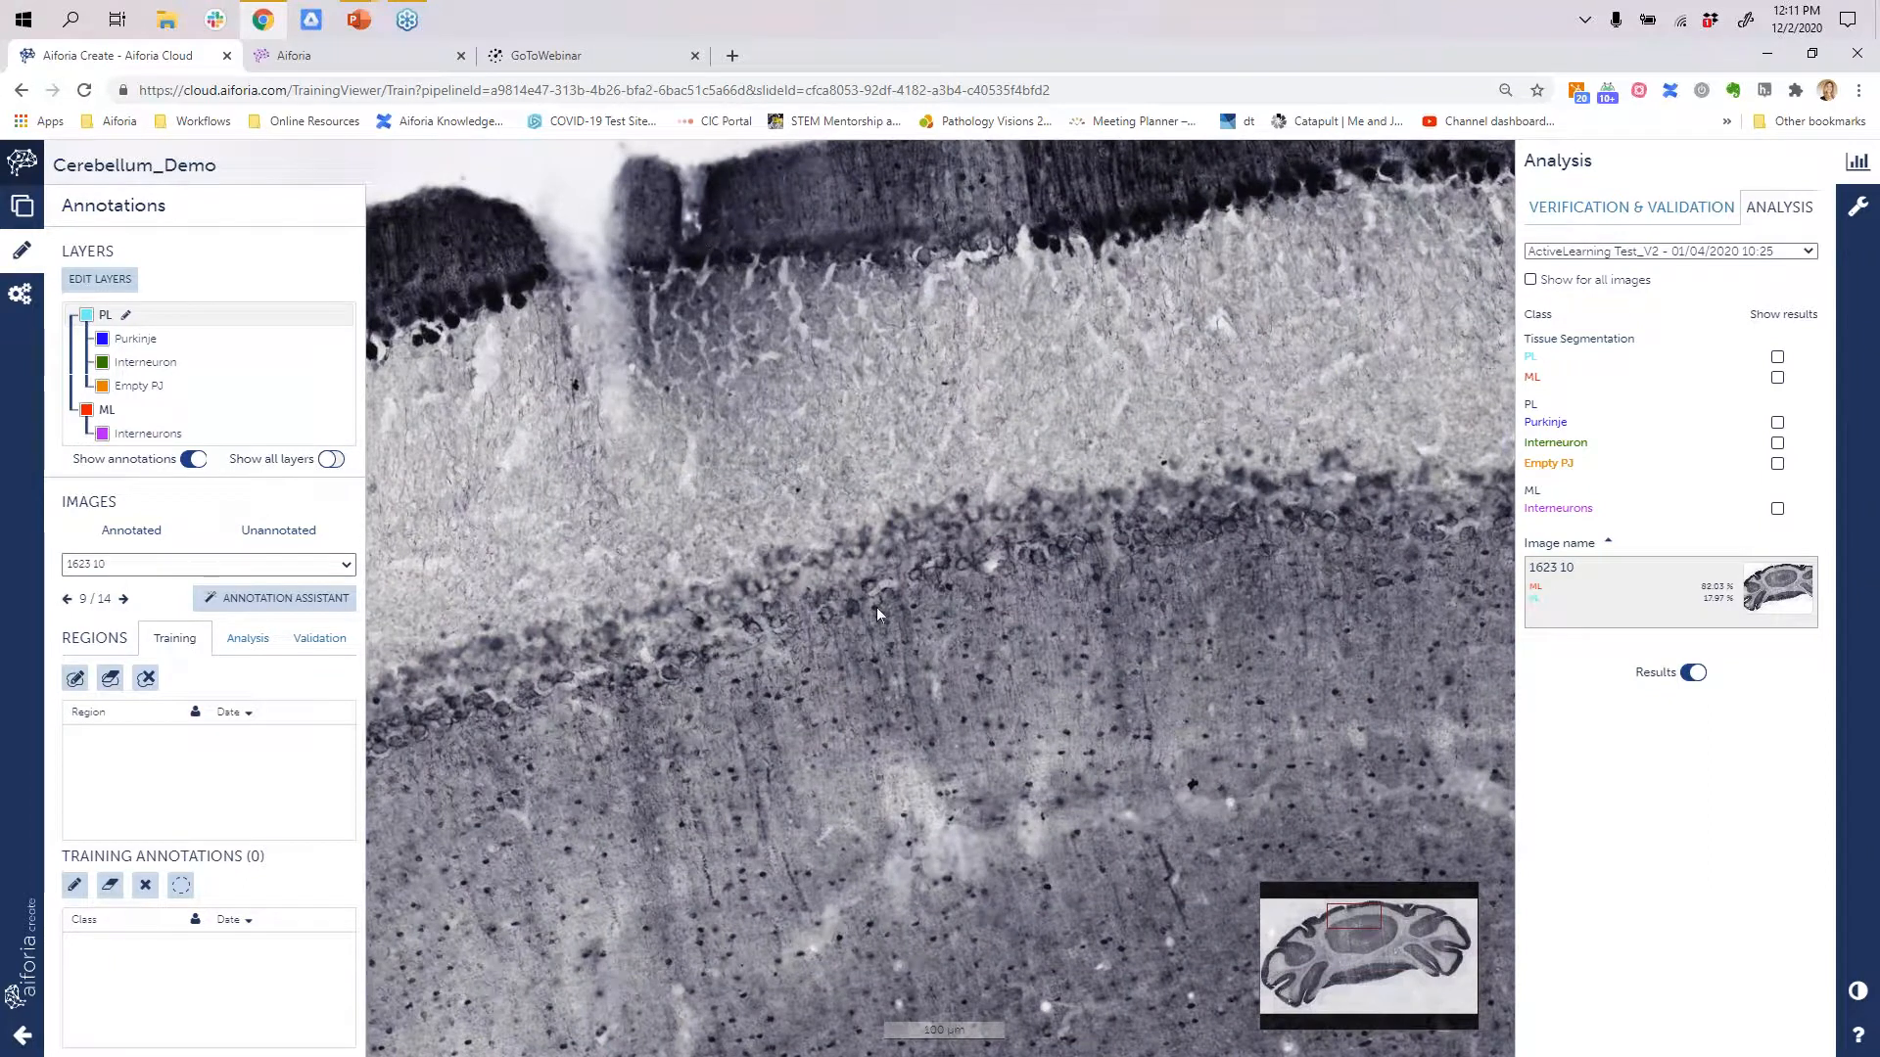
scroll(877, 609, up, 3)
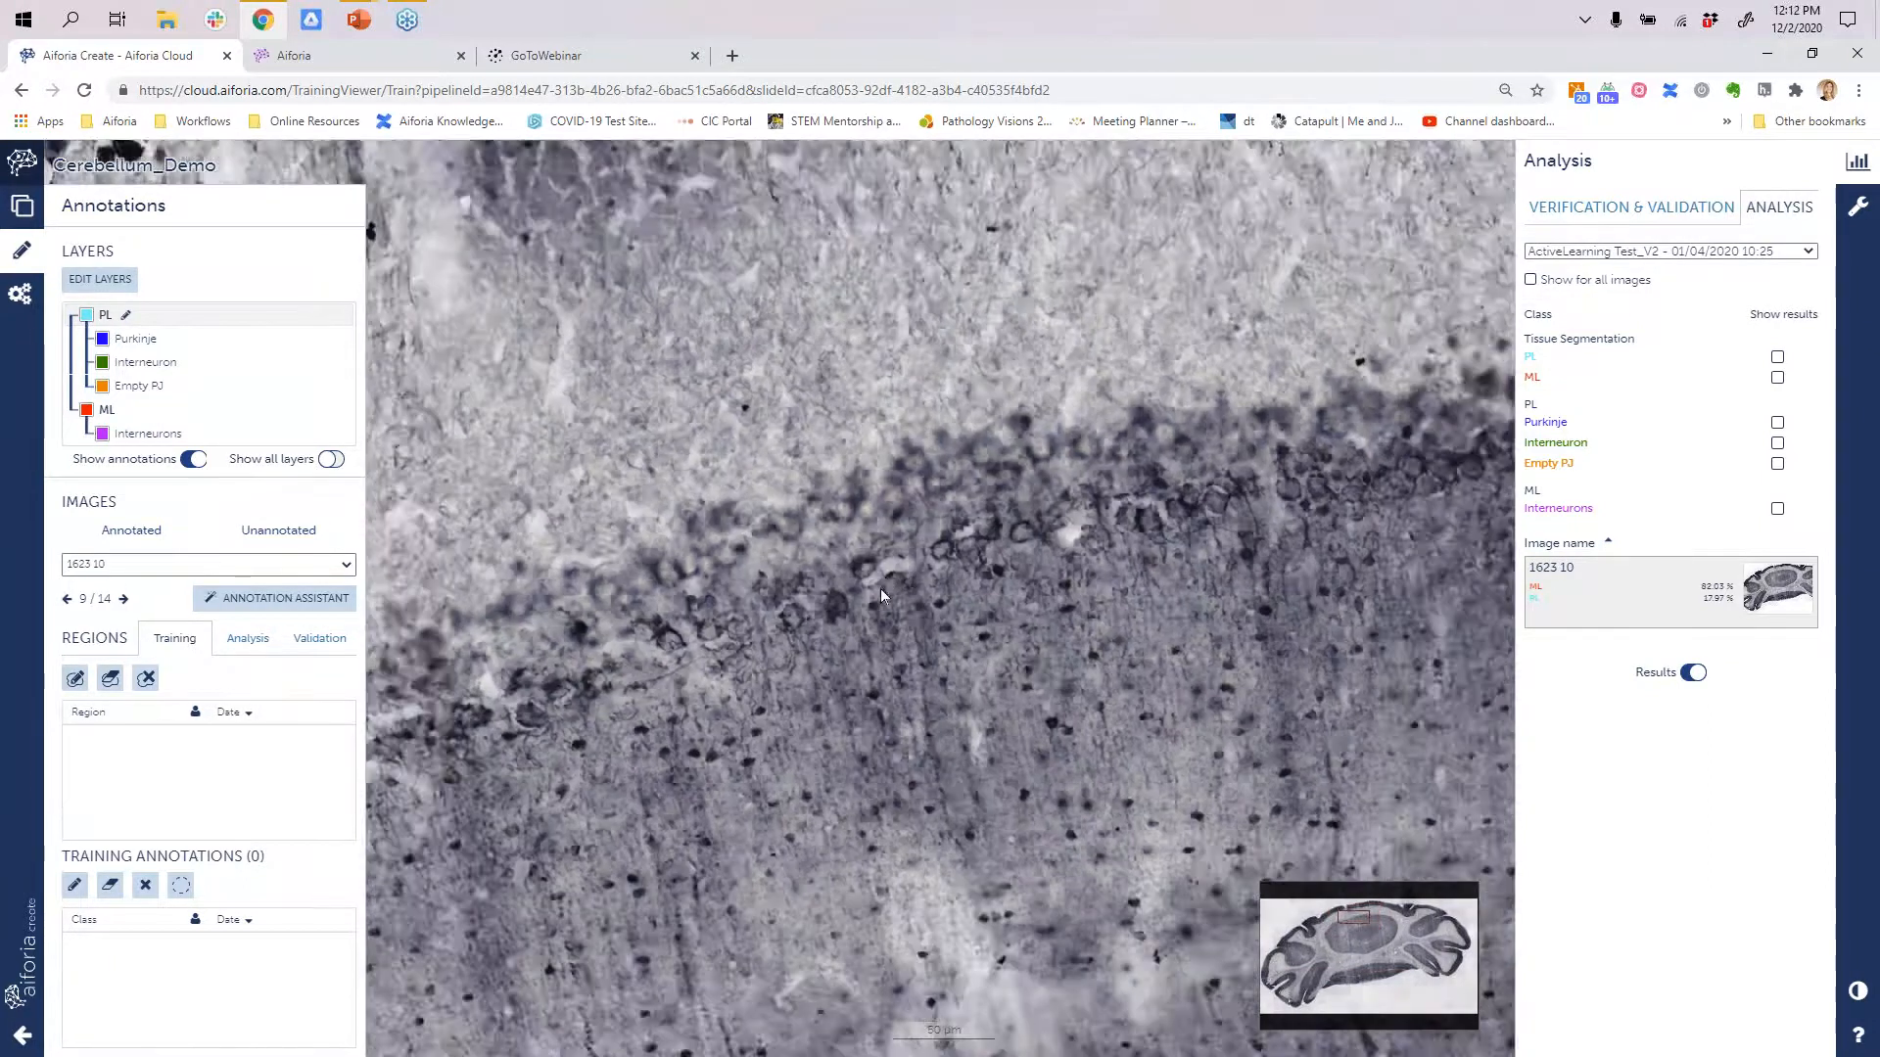
scroll(879, 594, down, 4)
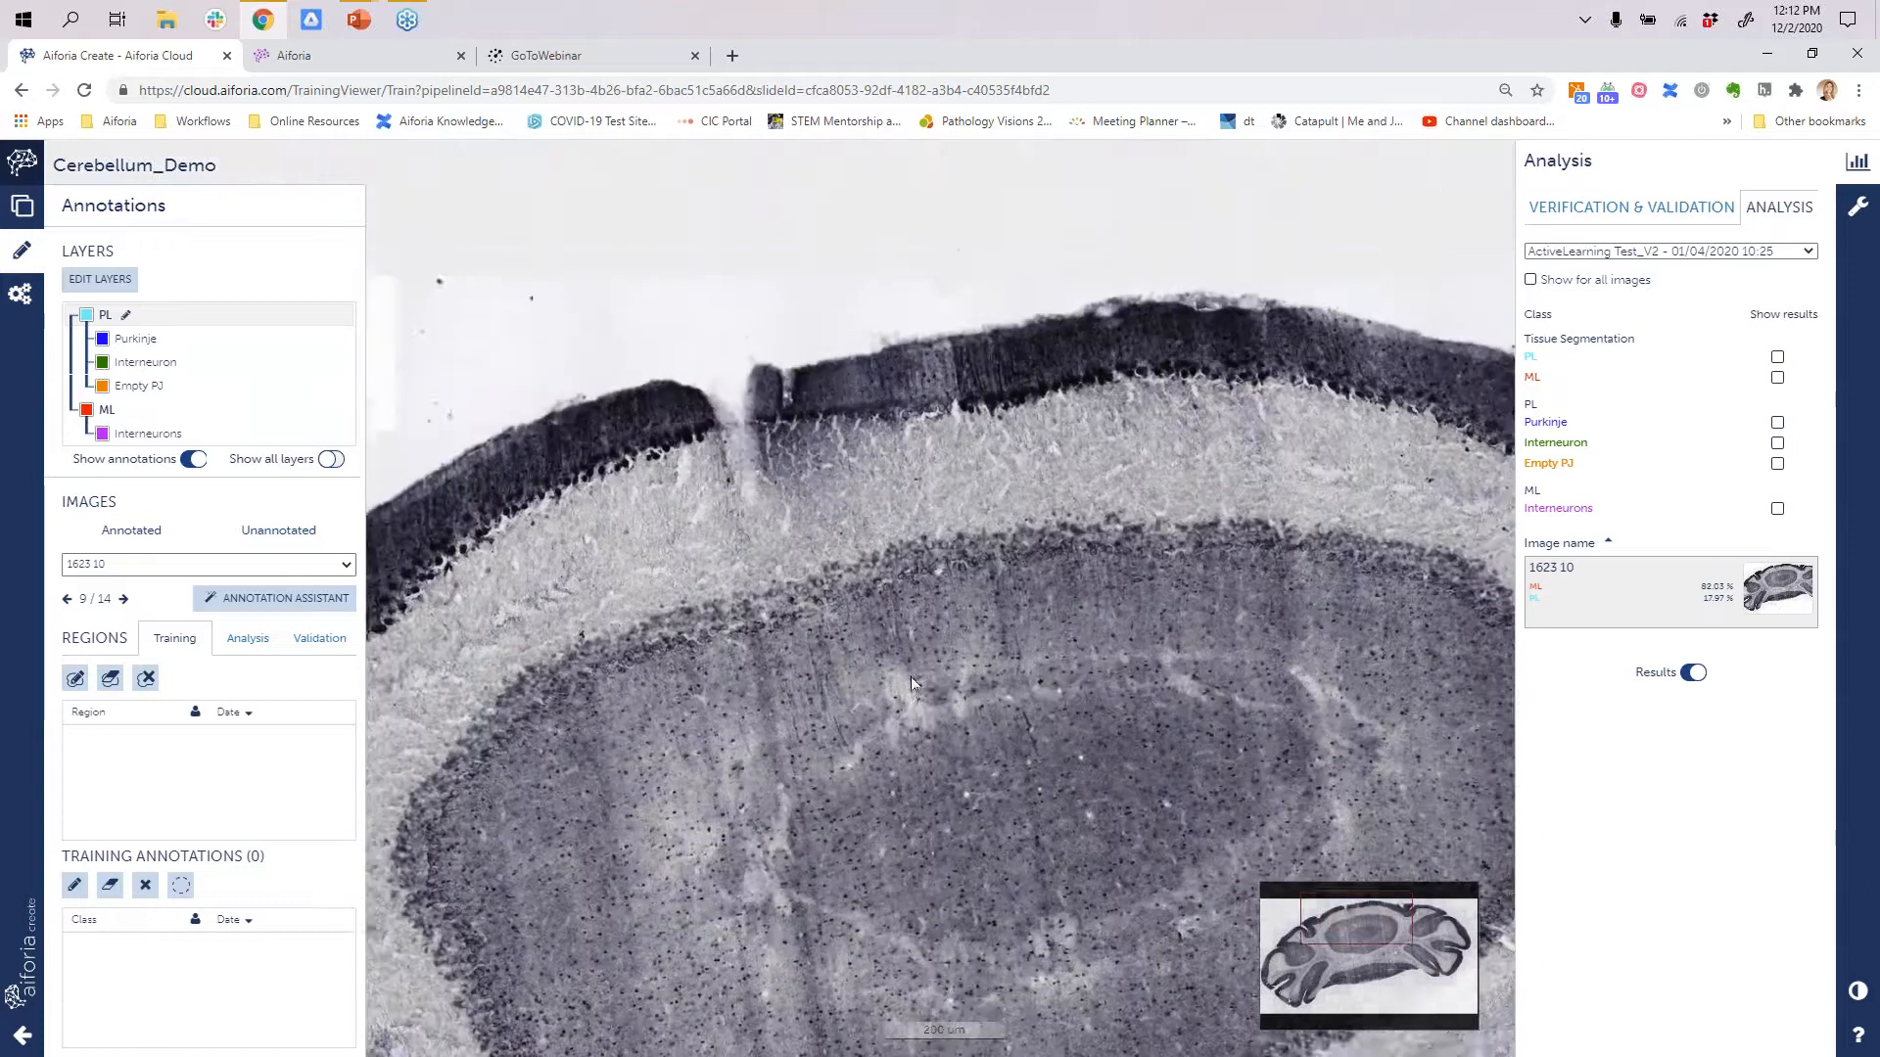
drag(911, 678, 924, 561)
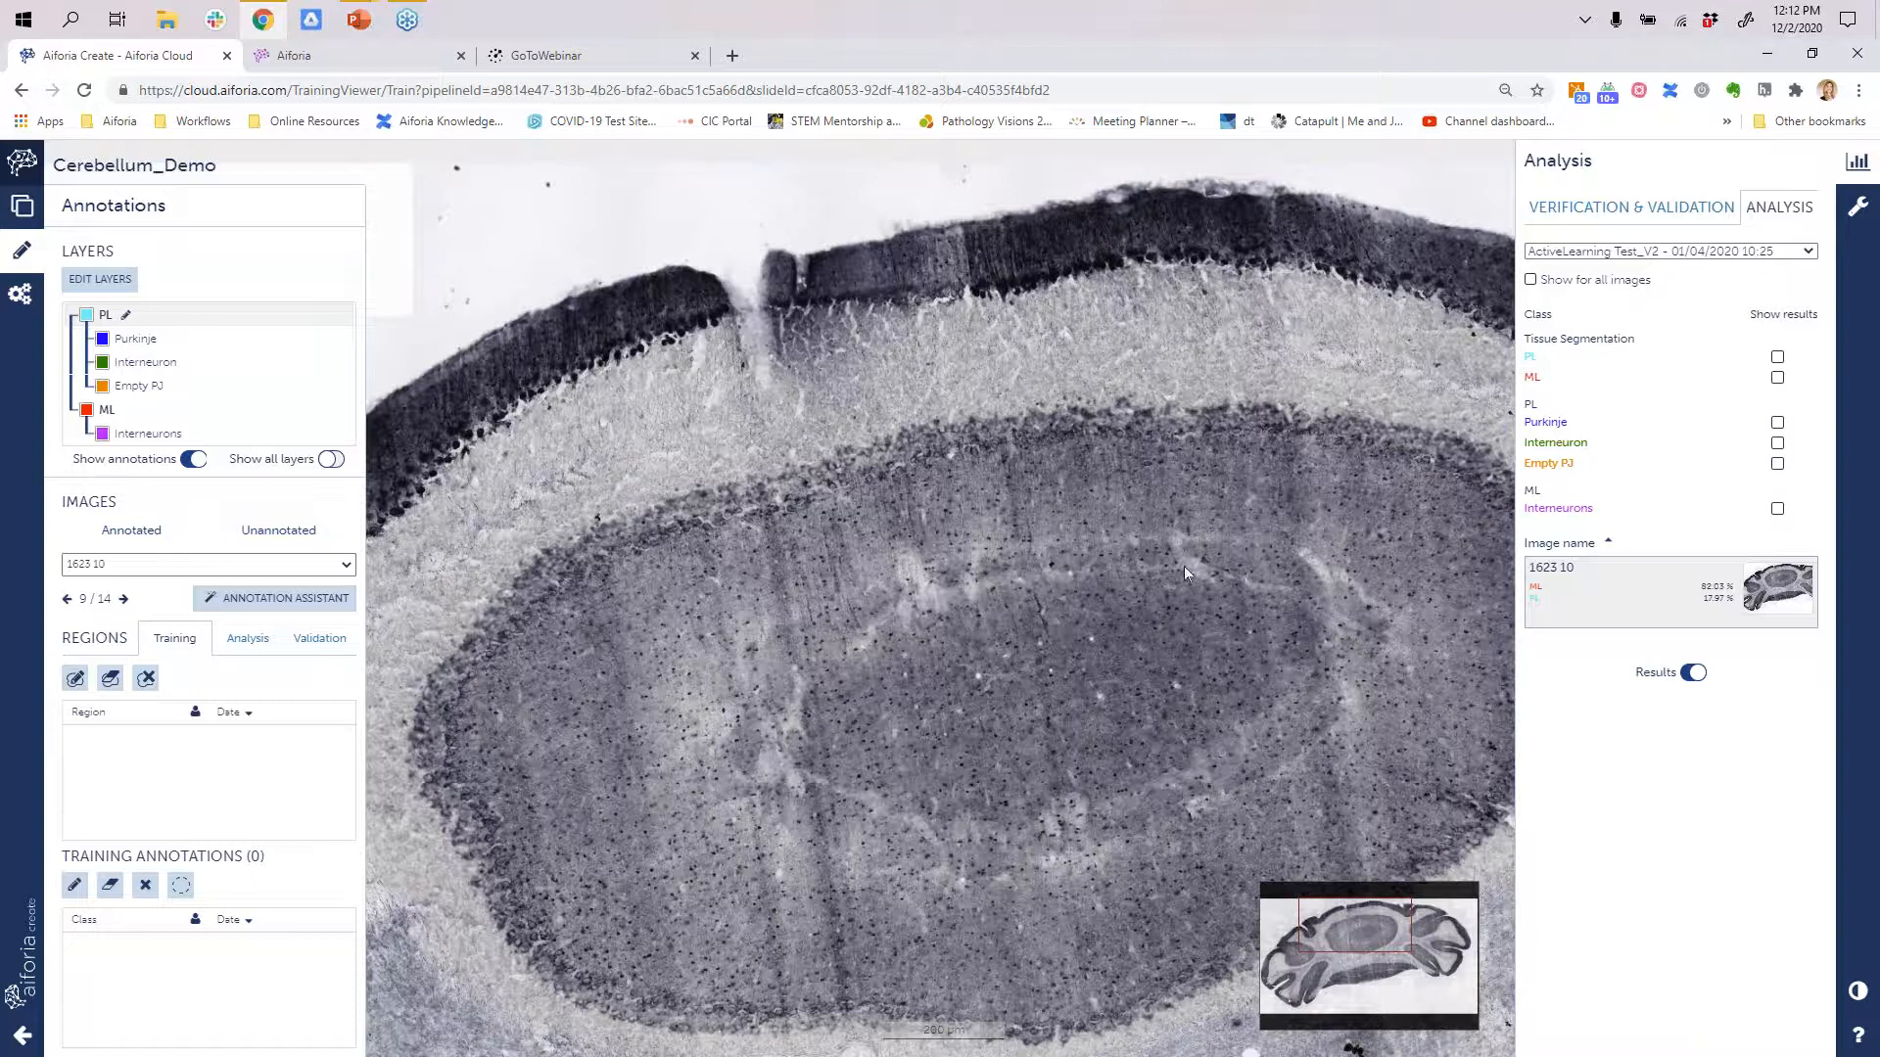
scroll(1184, 566, down, 3)
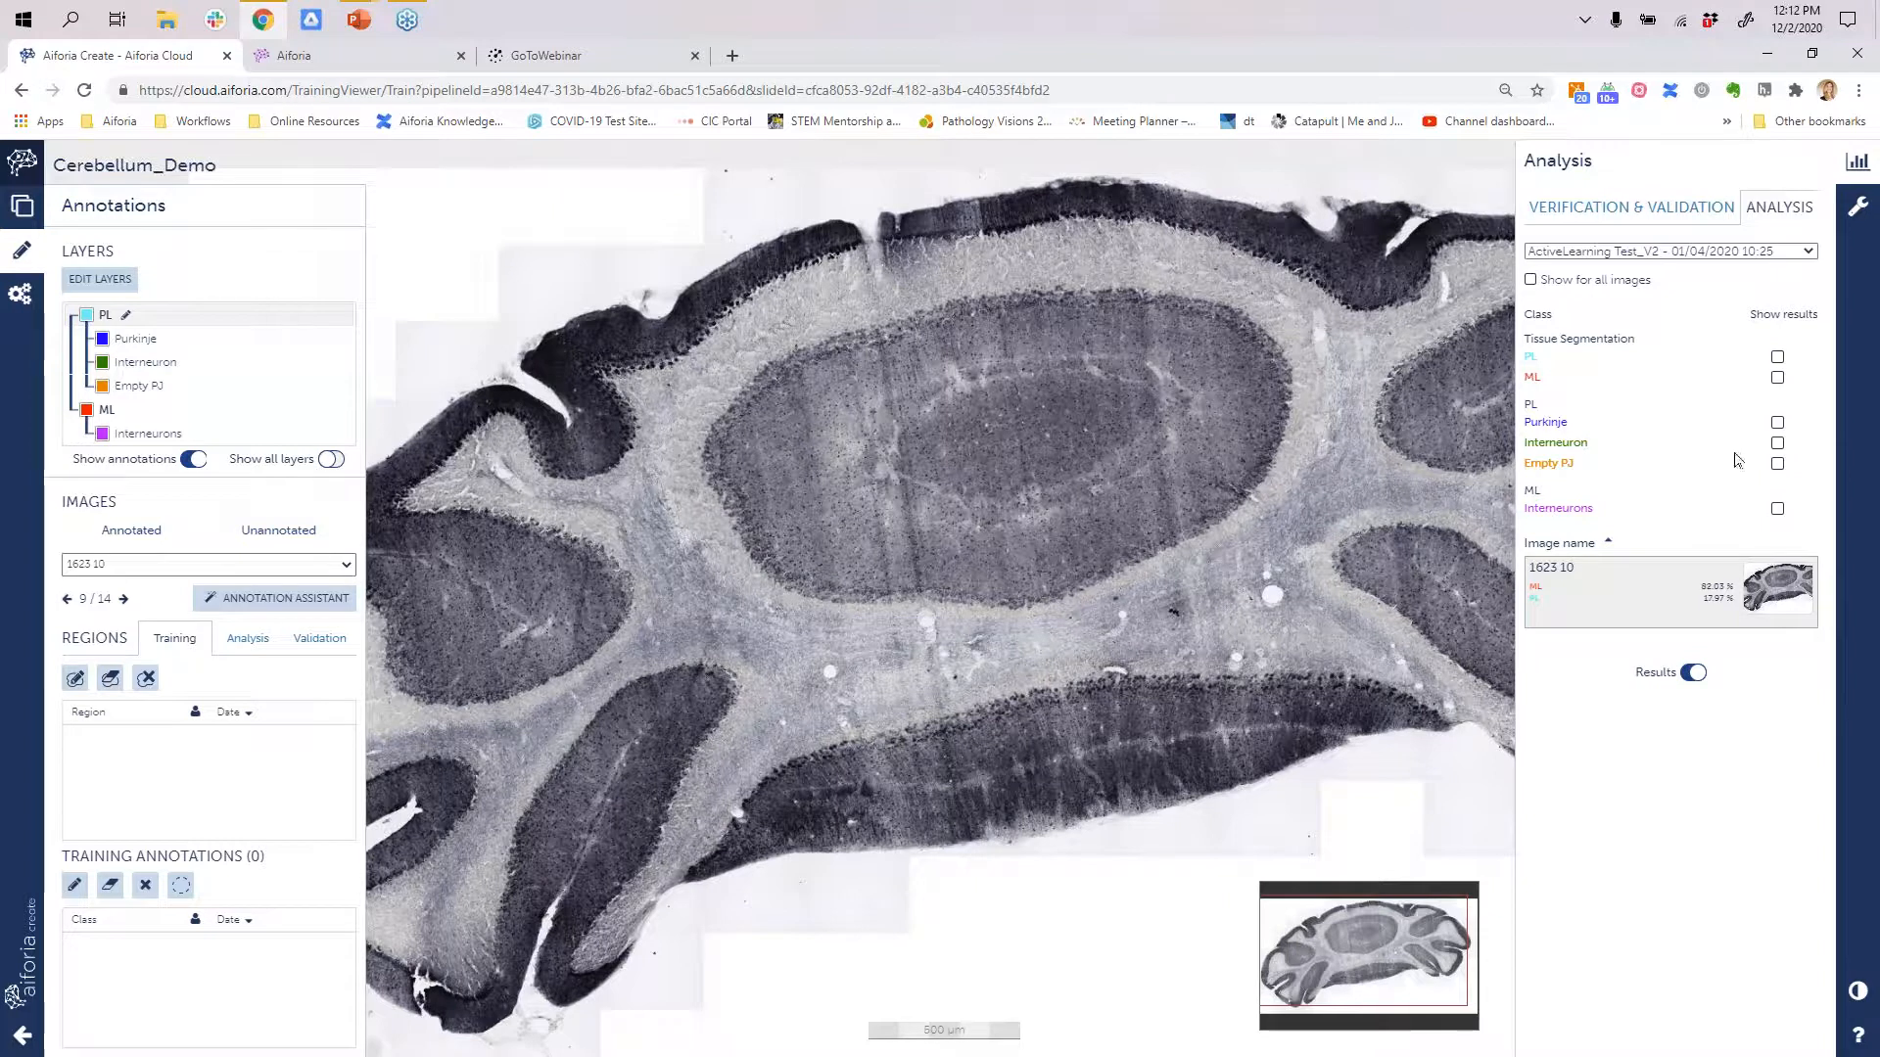
drag(1471, 520, 1437, 544)
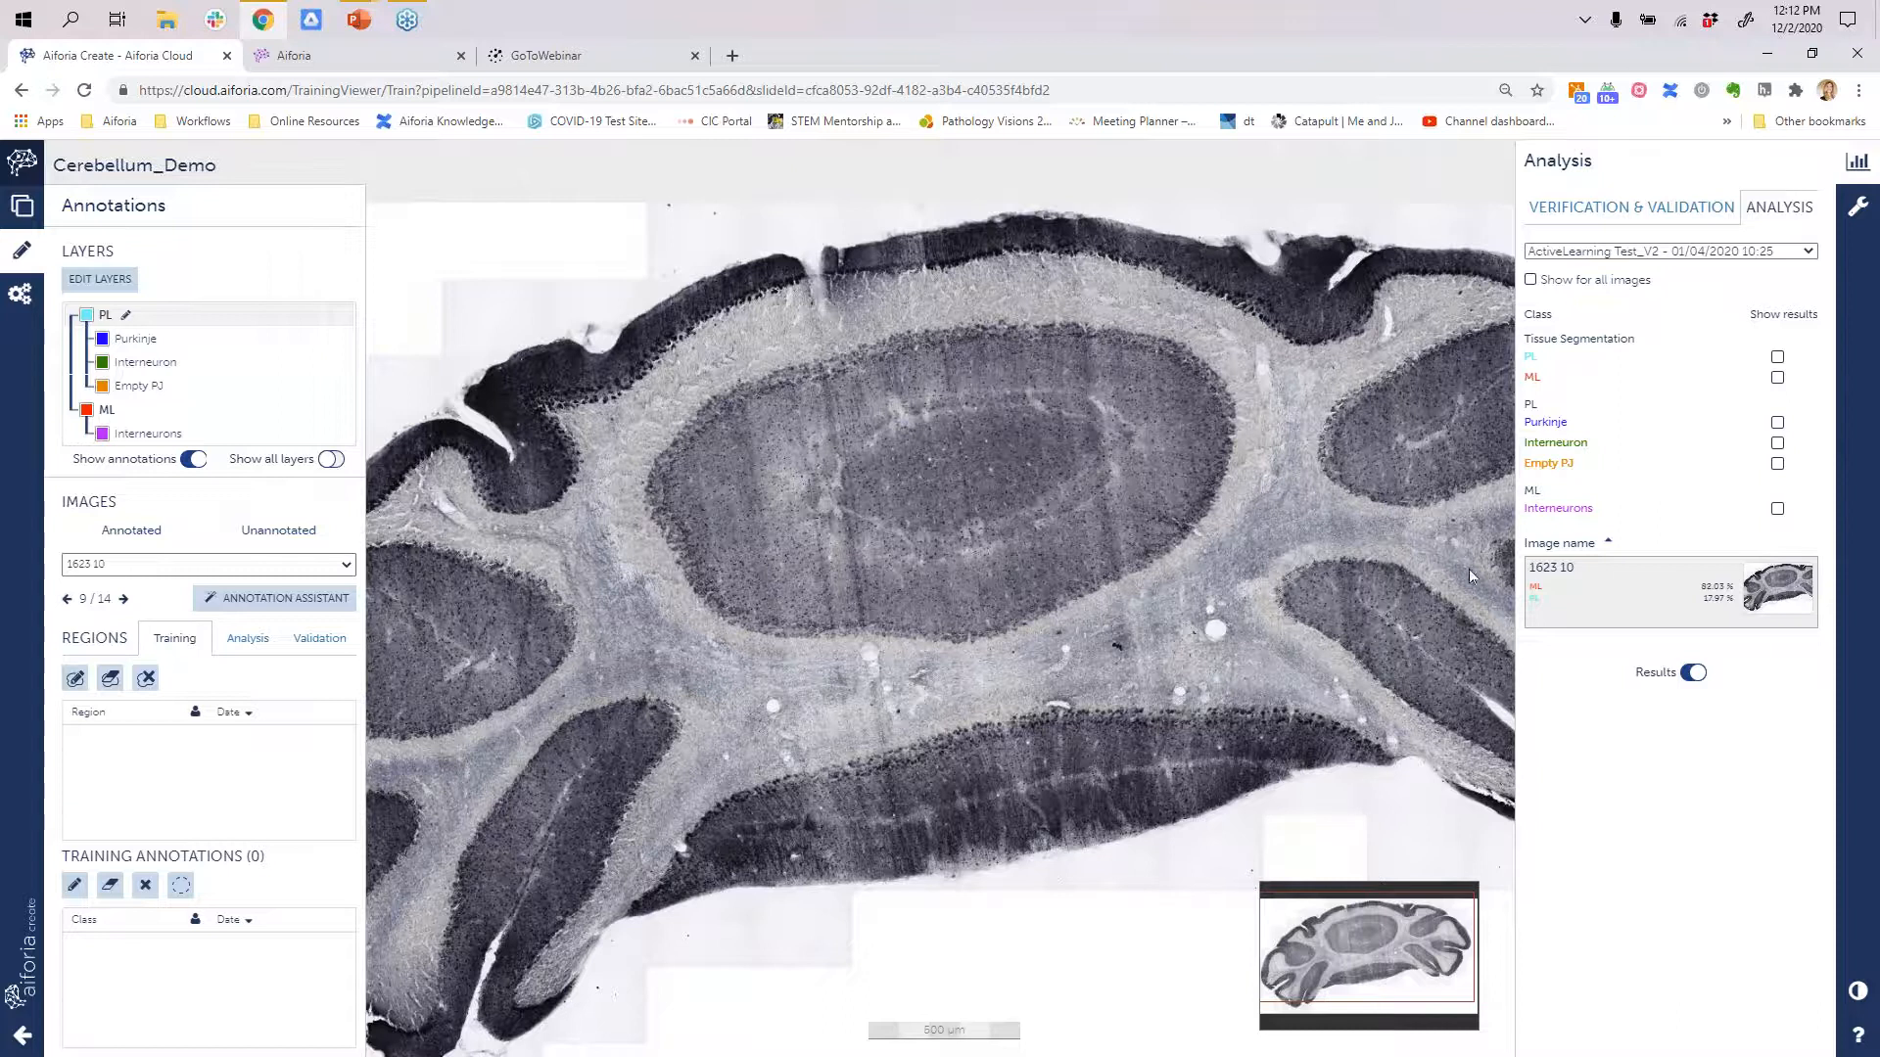
- View the Purkinje, Empty PJ and PL Interneuron result heatmaps one at a time across the section, hiding each again
click(1777, 425)
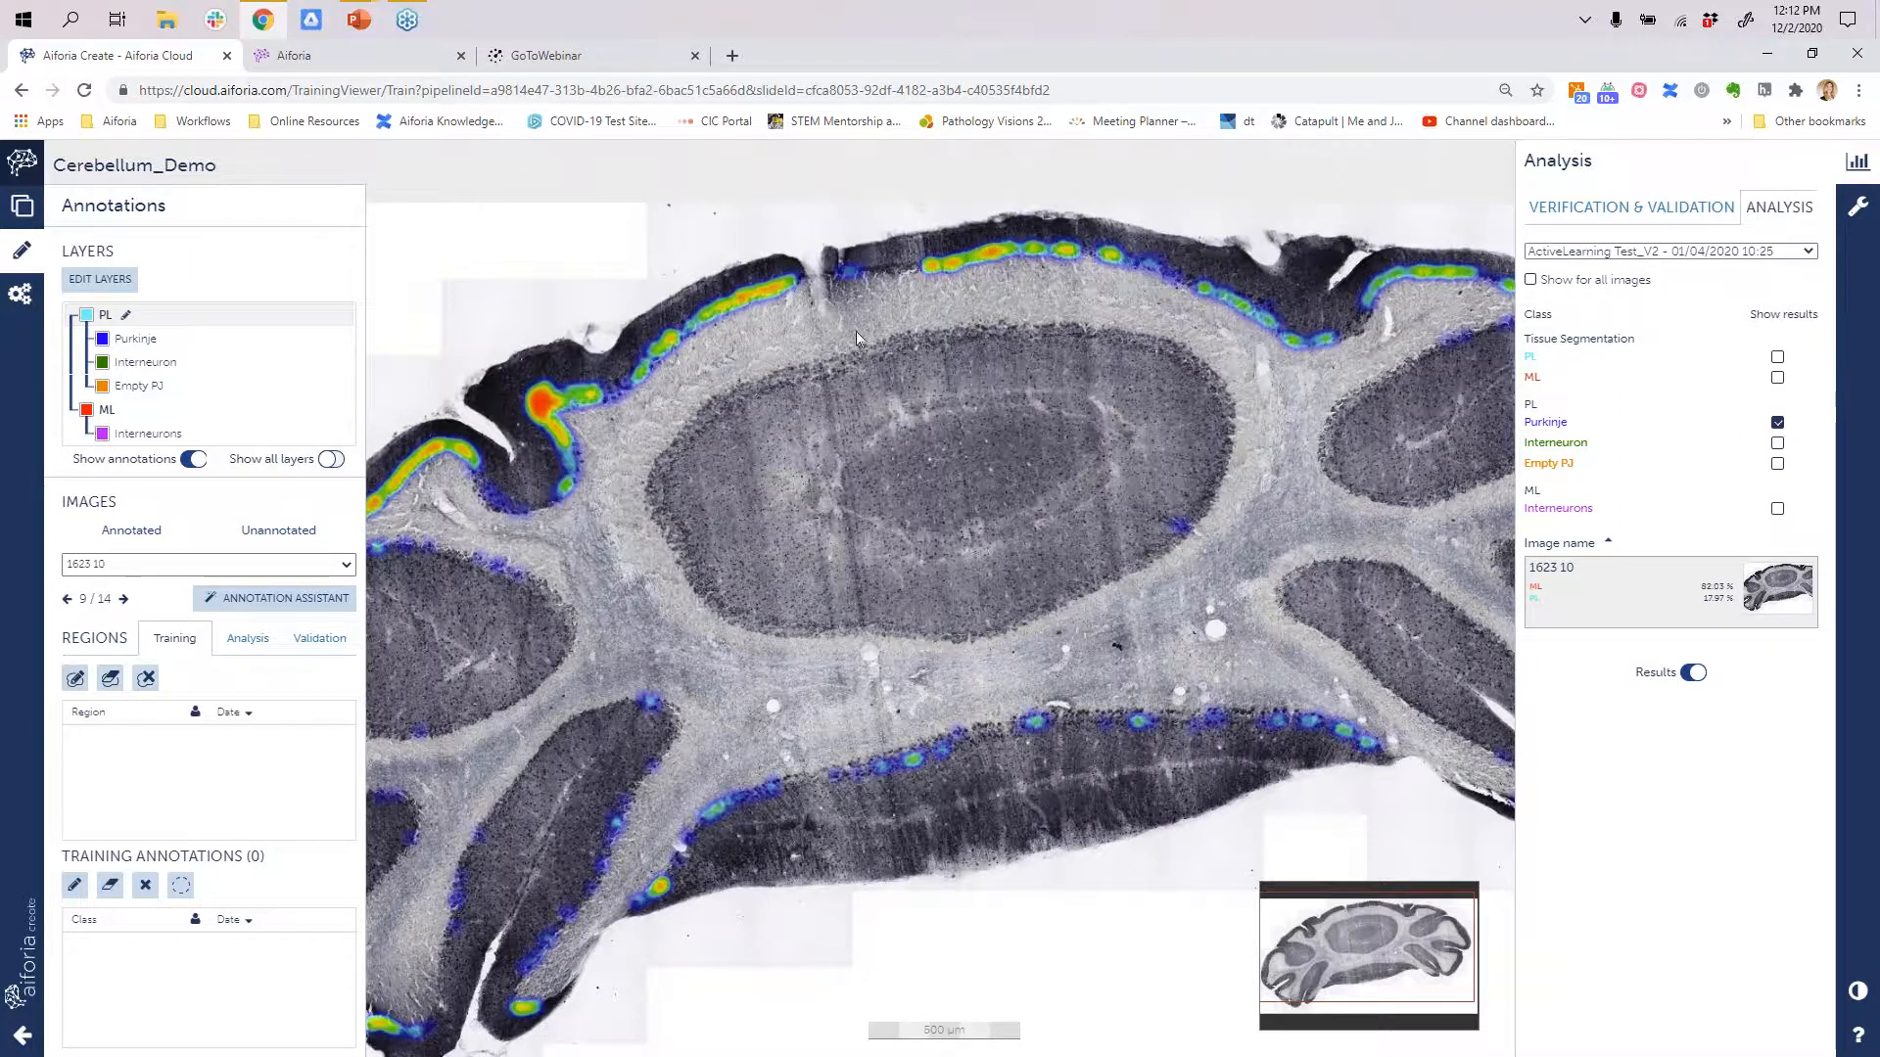
scroll(932, 461, down, 3)
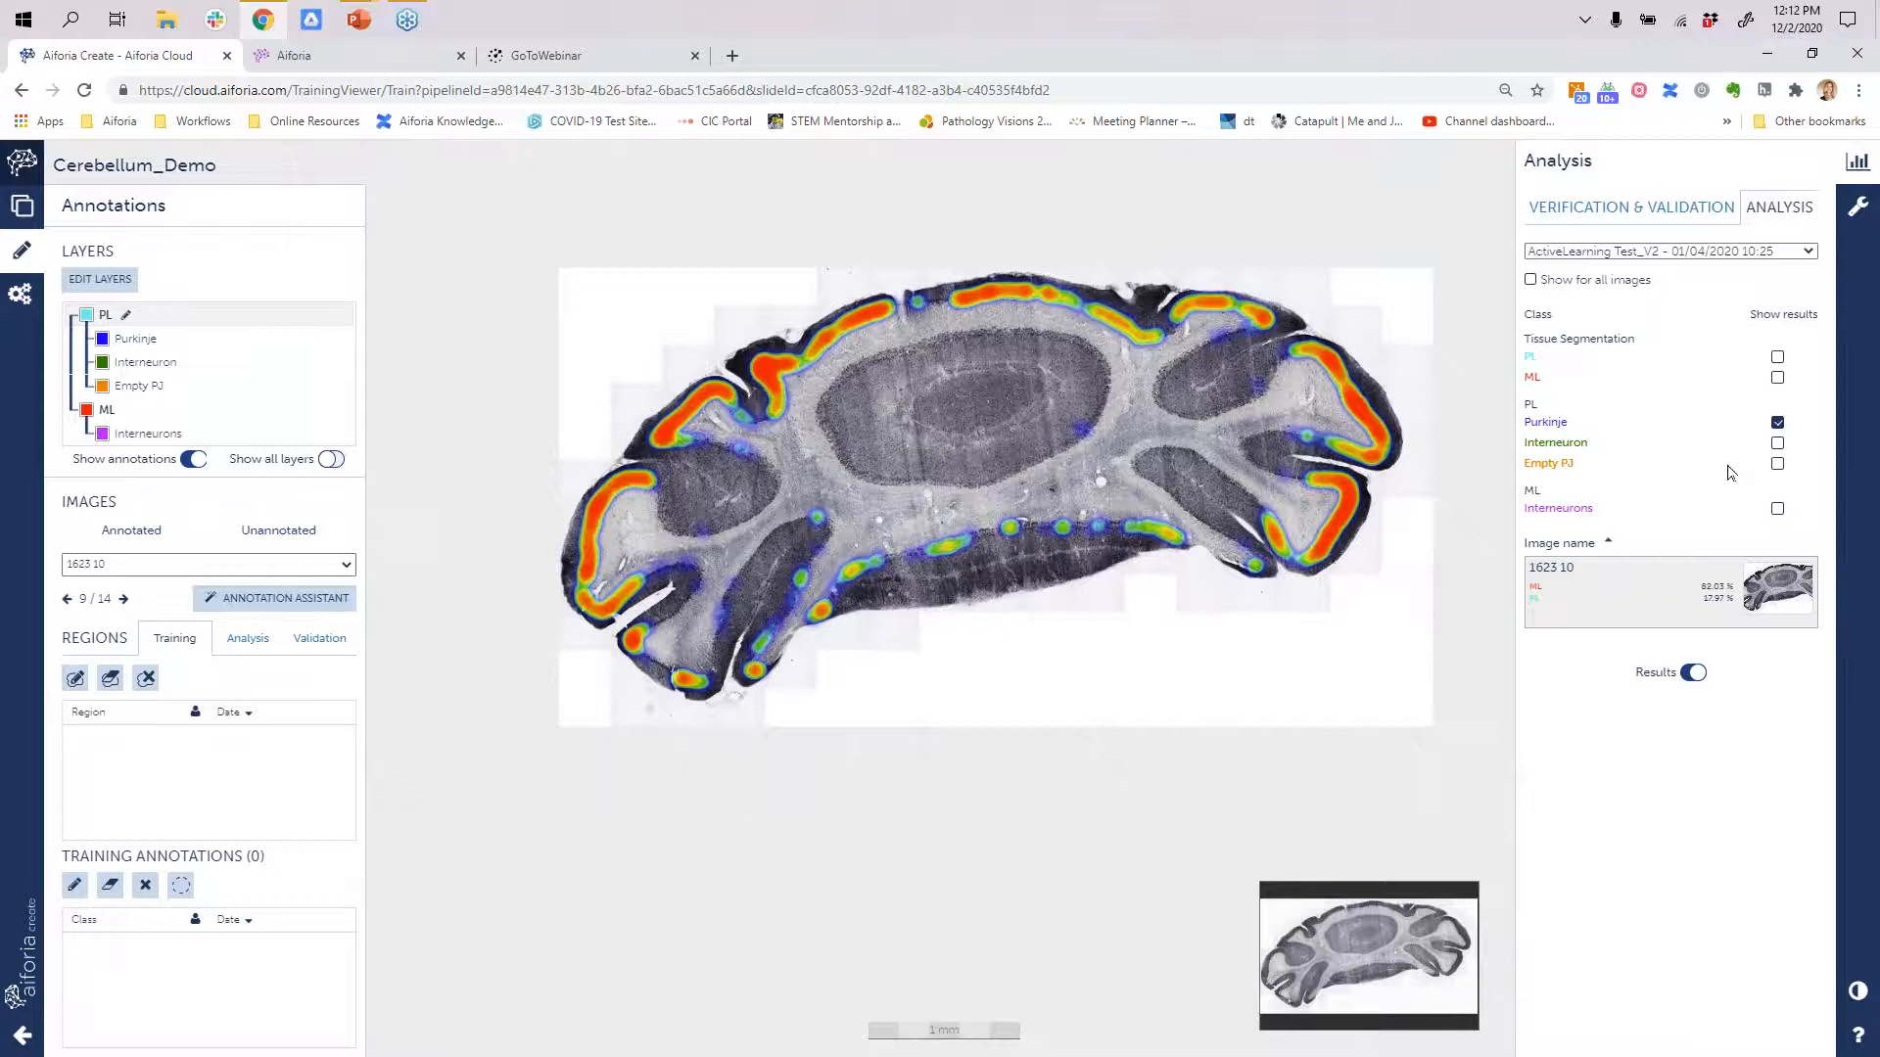
click(1777, 422)
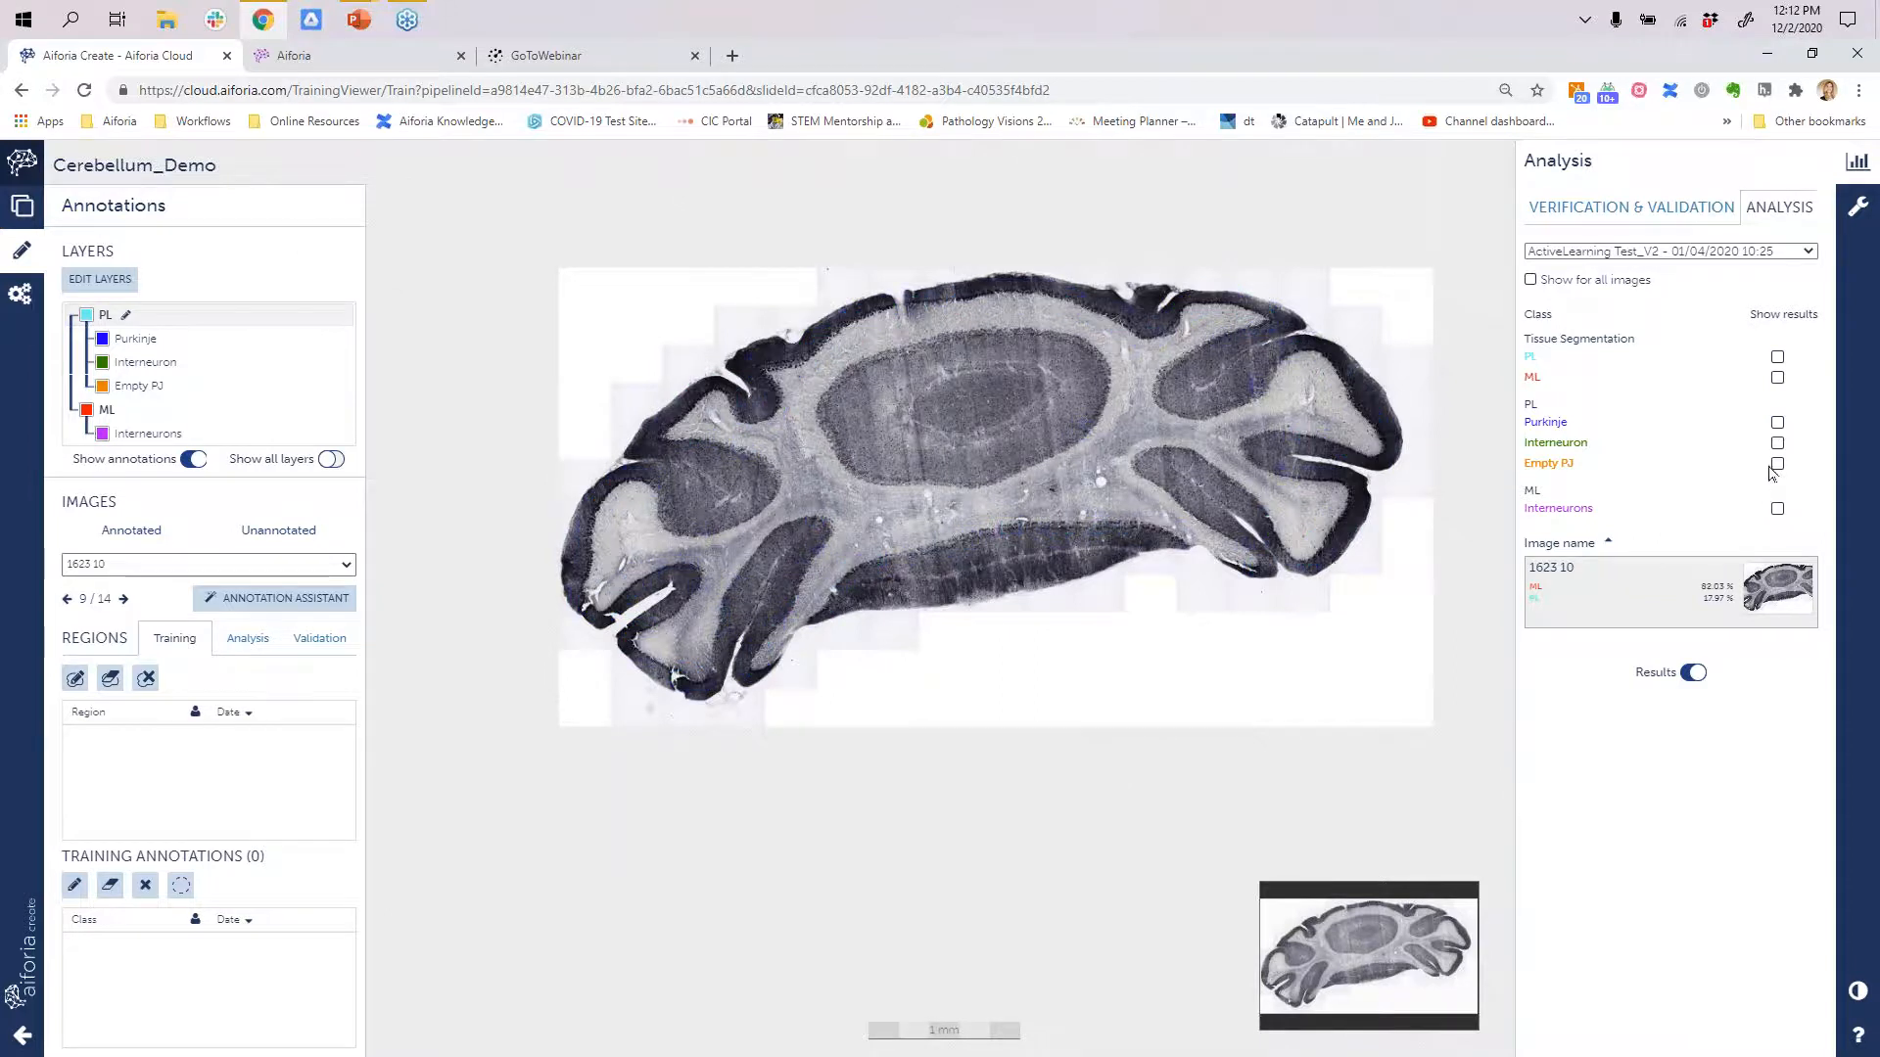
click(1777, 464)
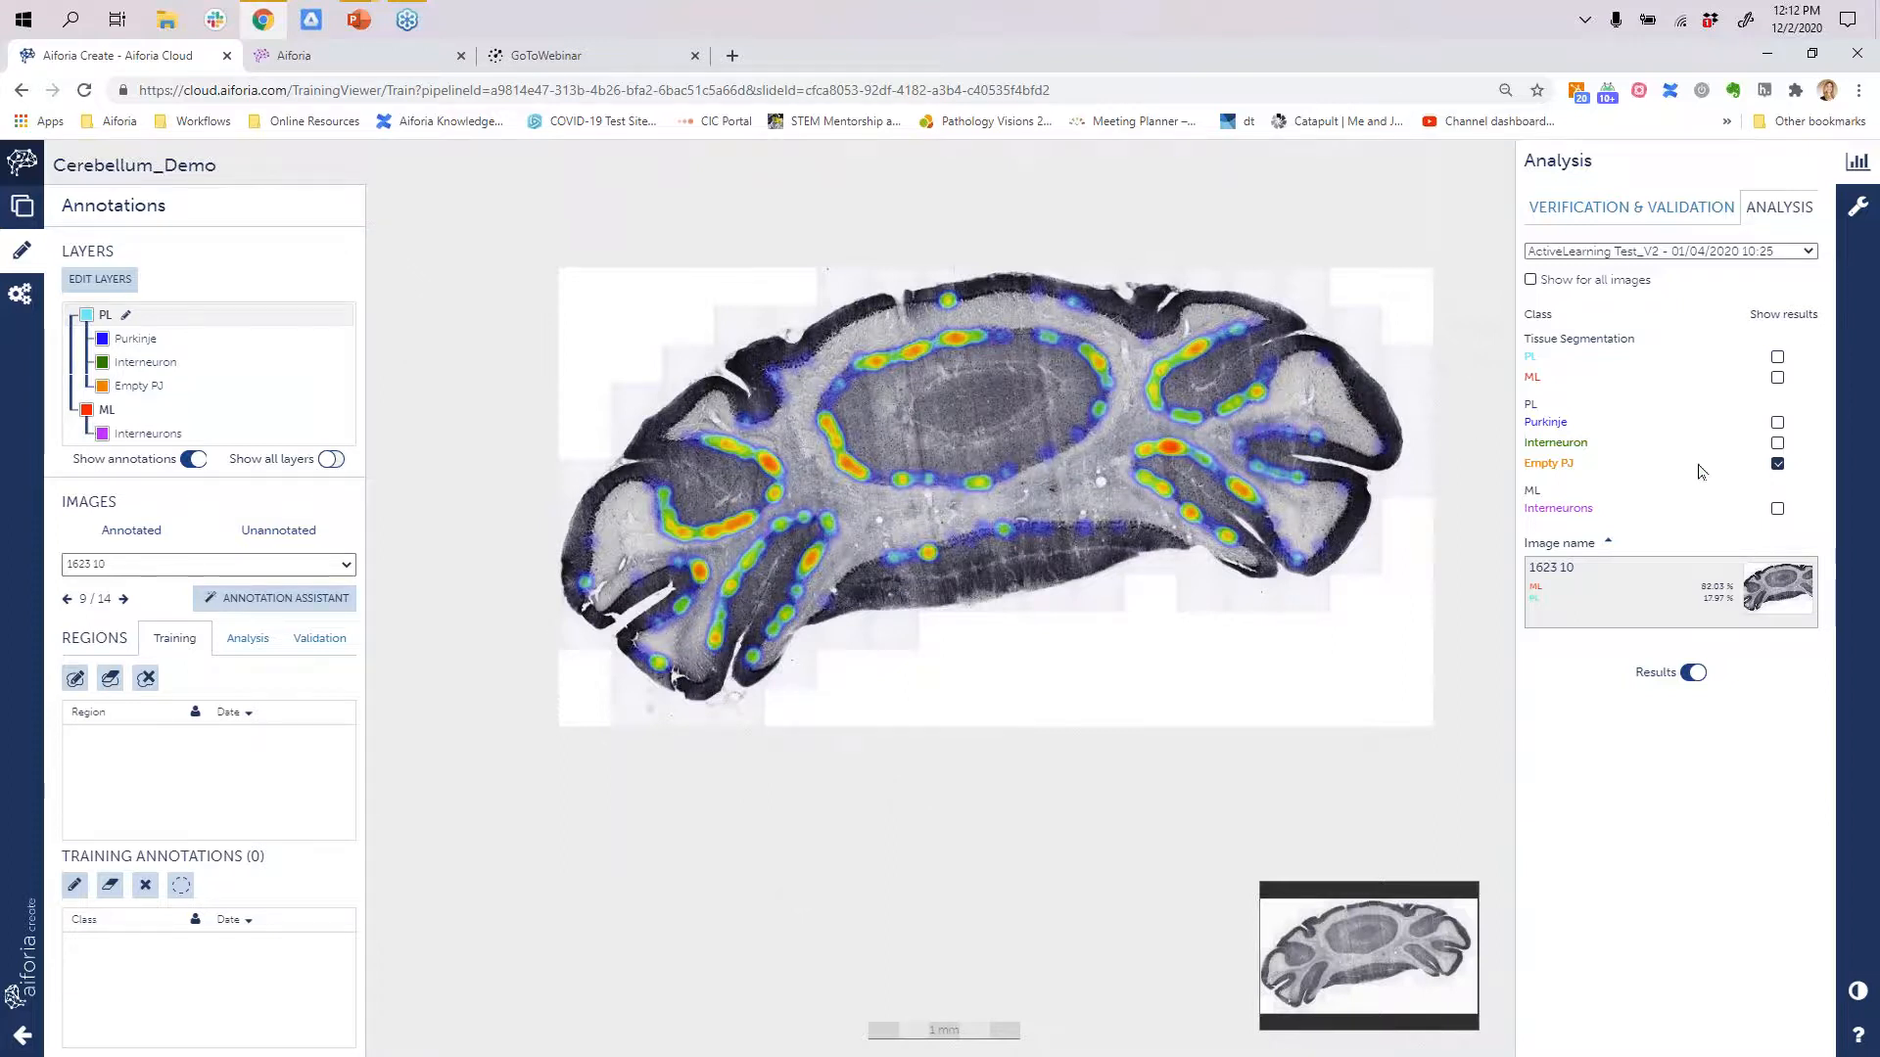
click(1779, 467)
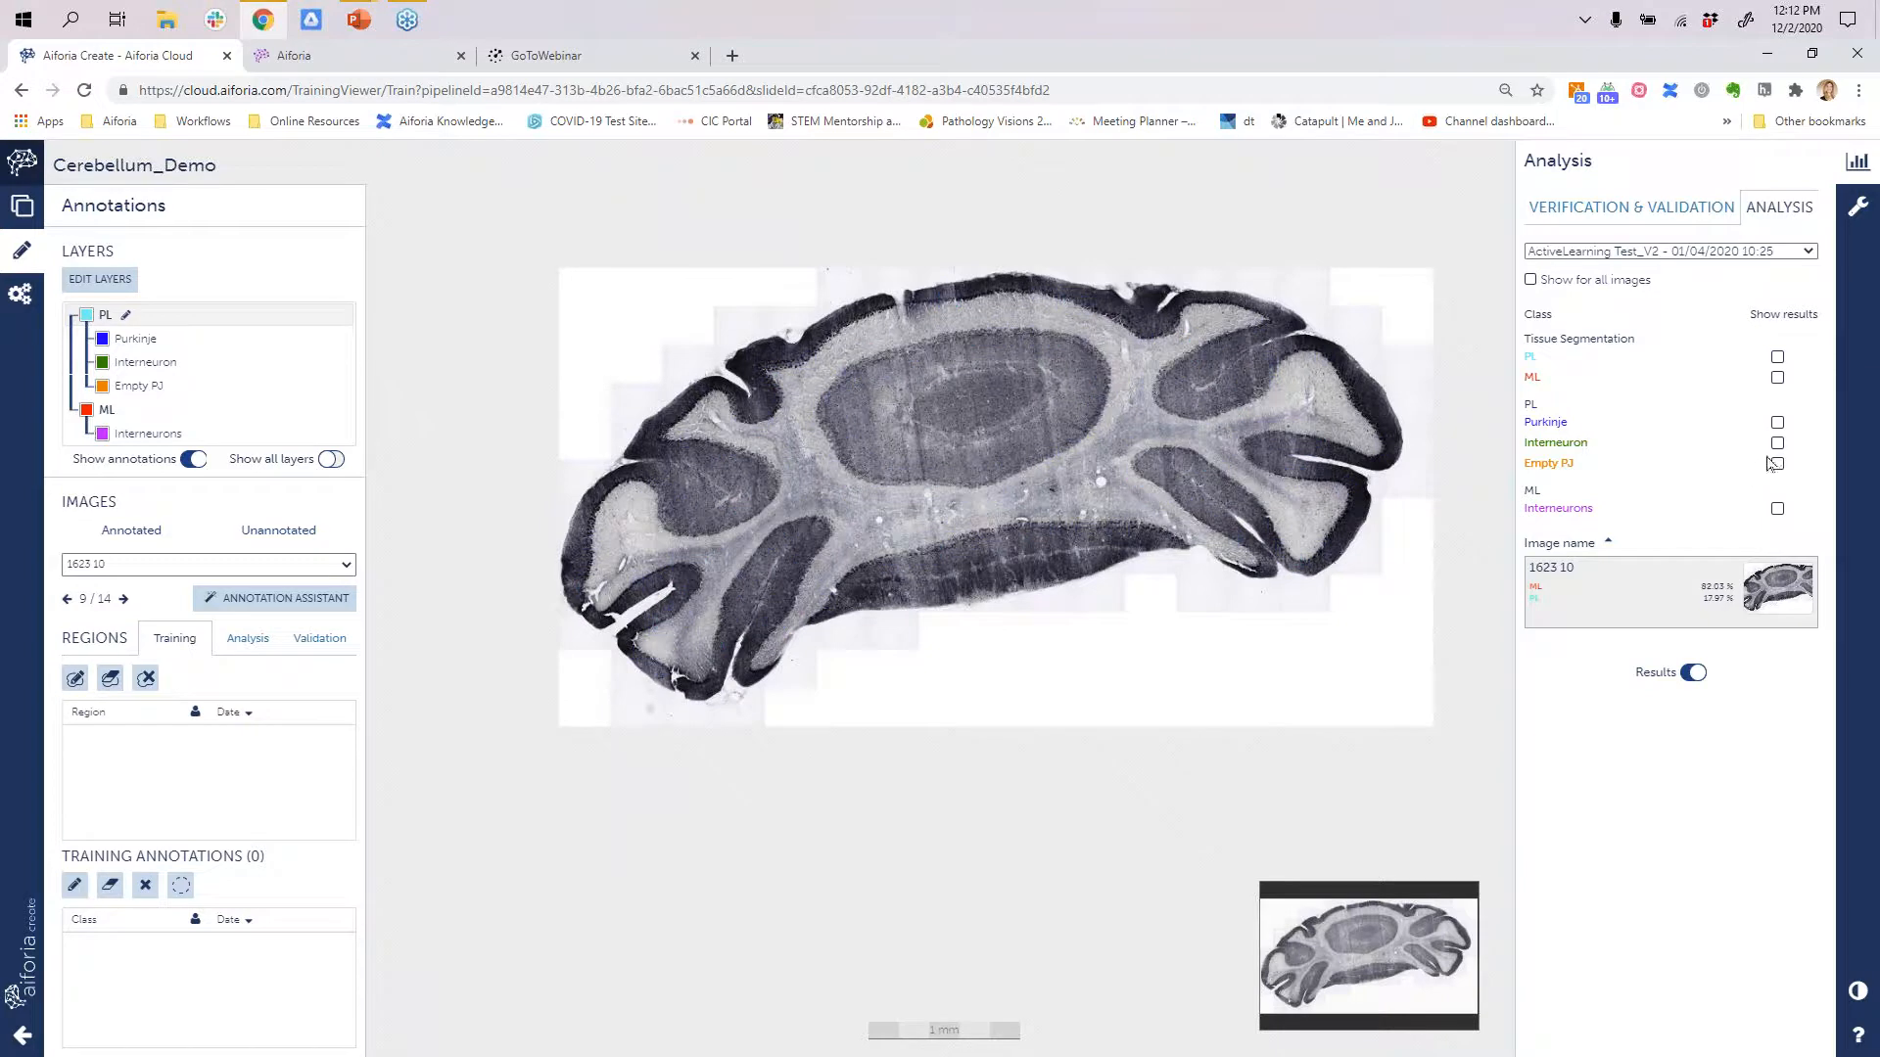
click(1778, 445)
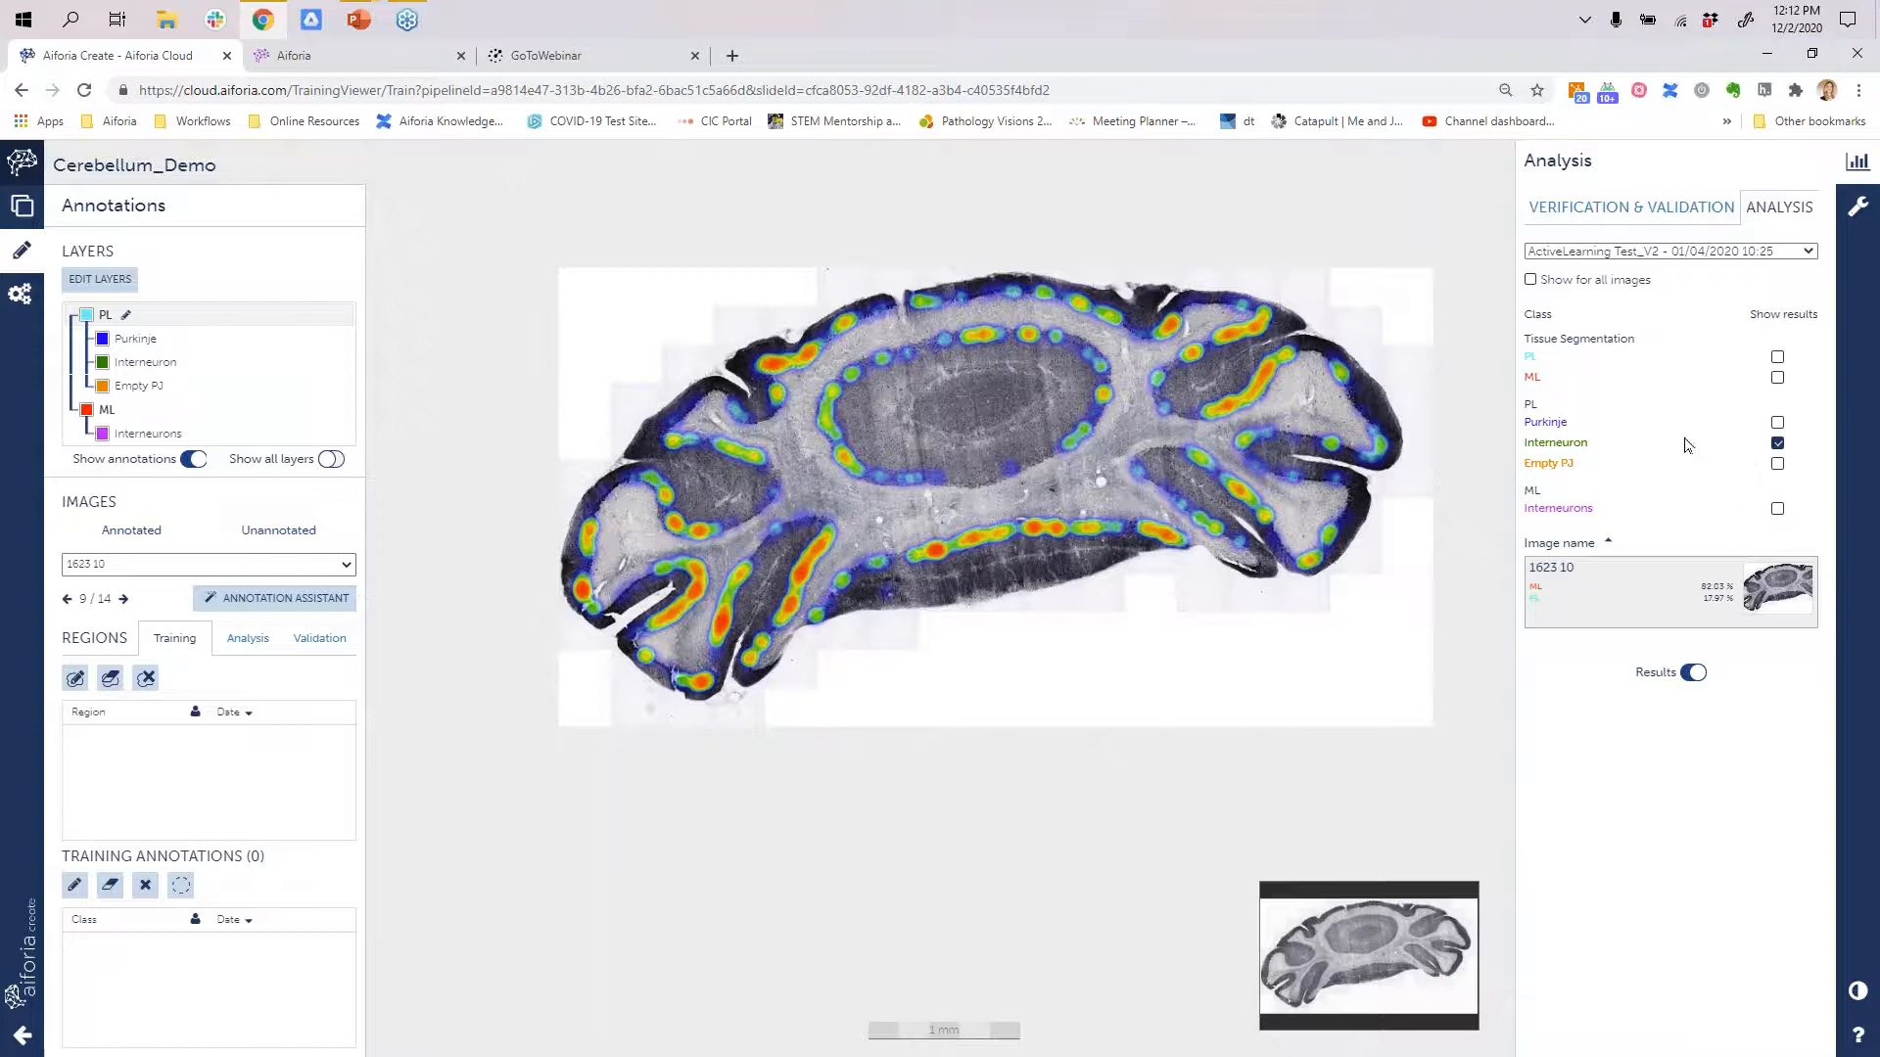
click(1778, 444)
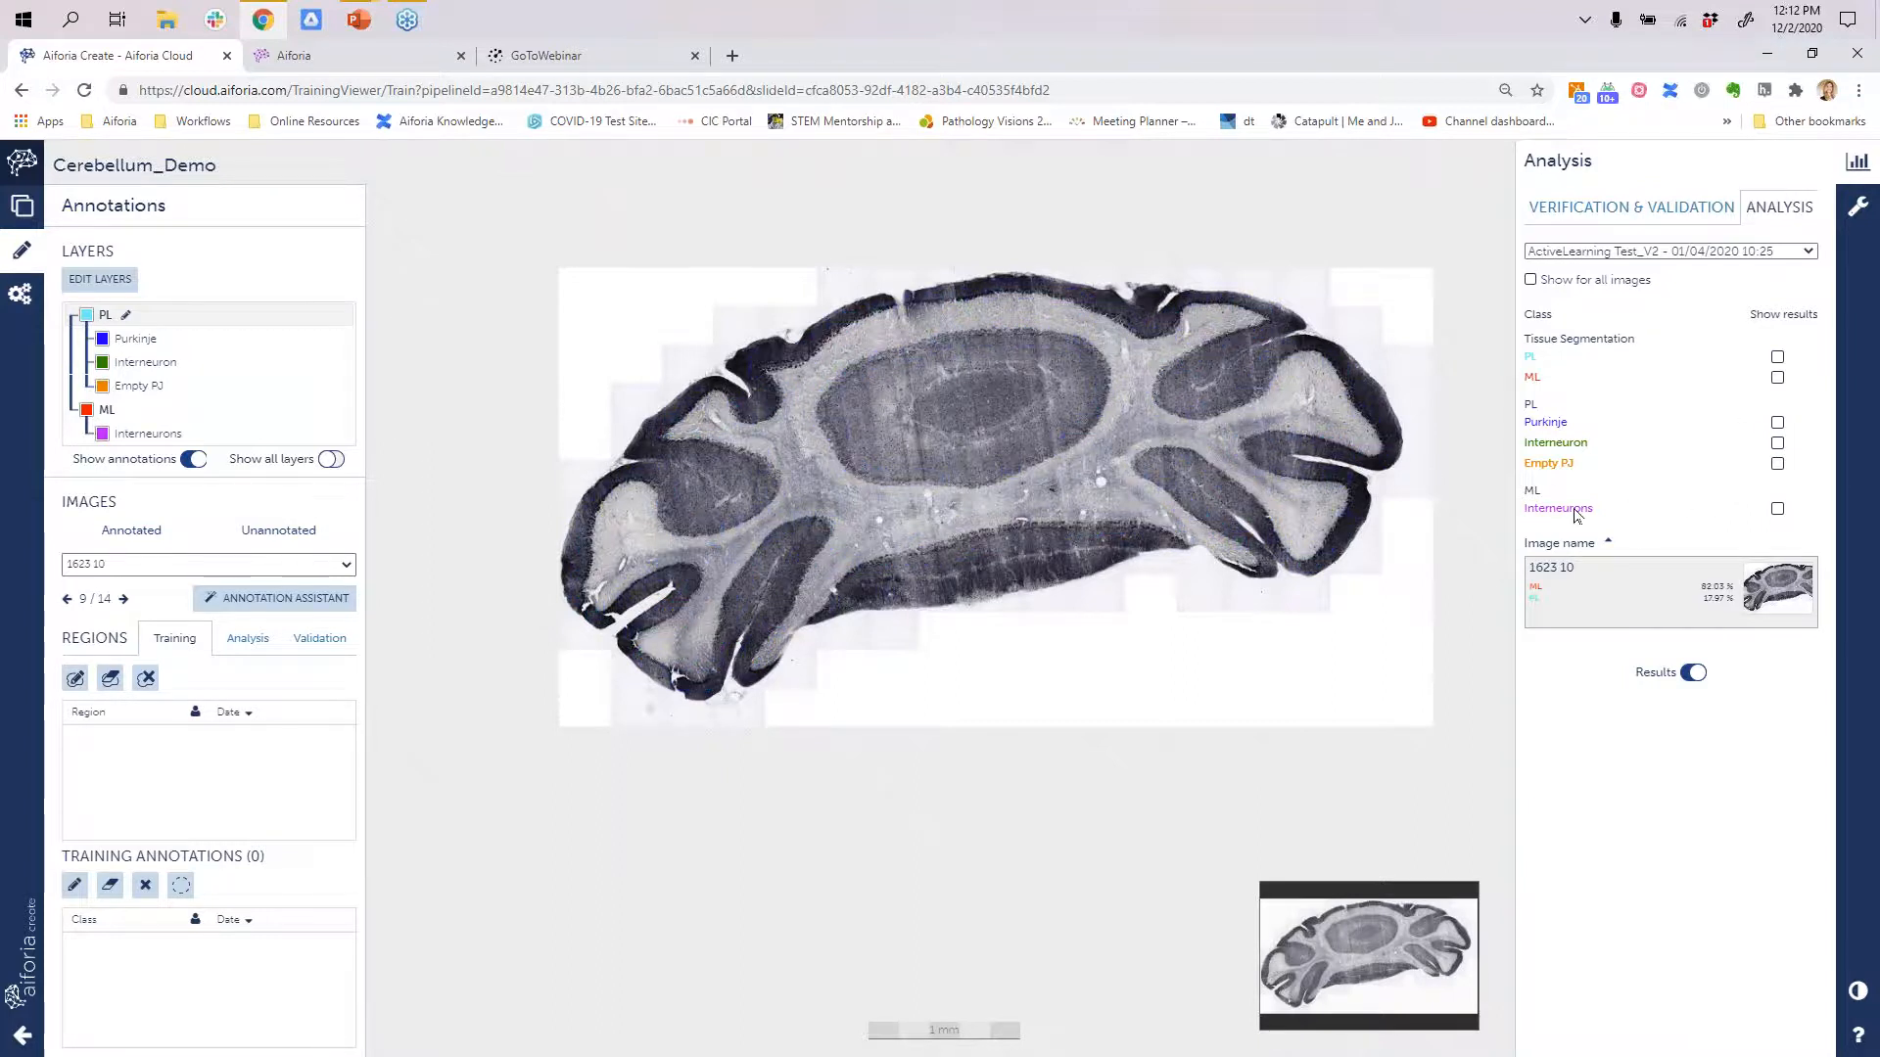
- Display only the ML Interneurons results and make the ML Interneurons class the active annotation layer
click(1776, 379)
click(1776, 379)
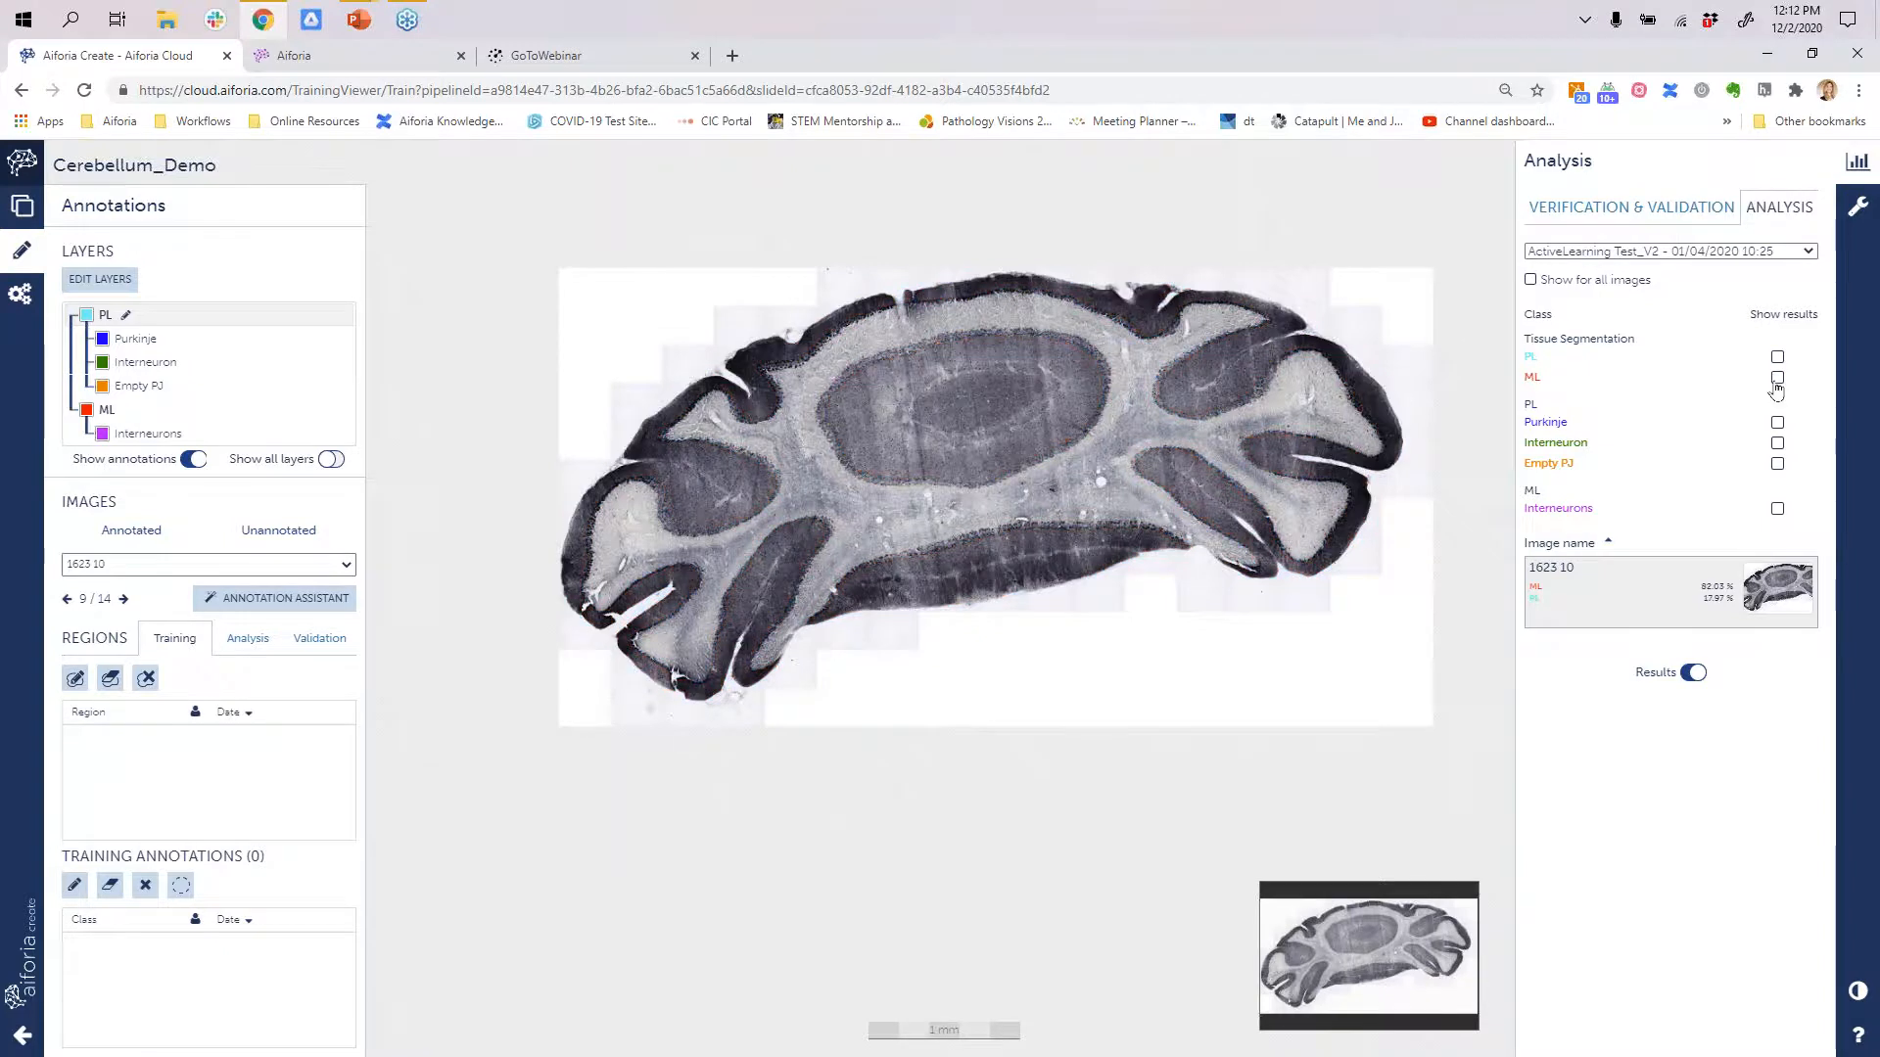
click(1778, 509)
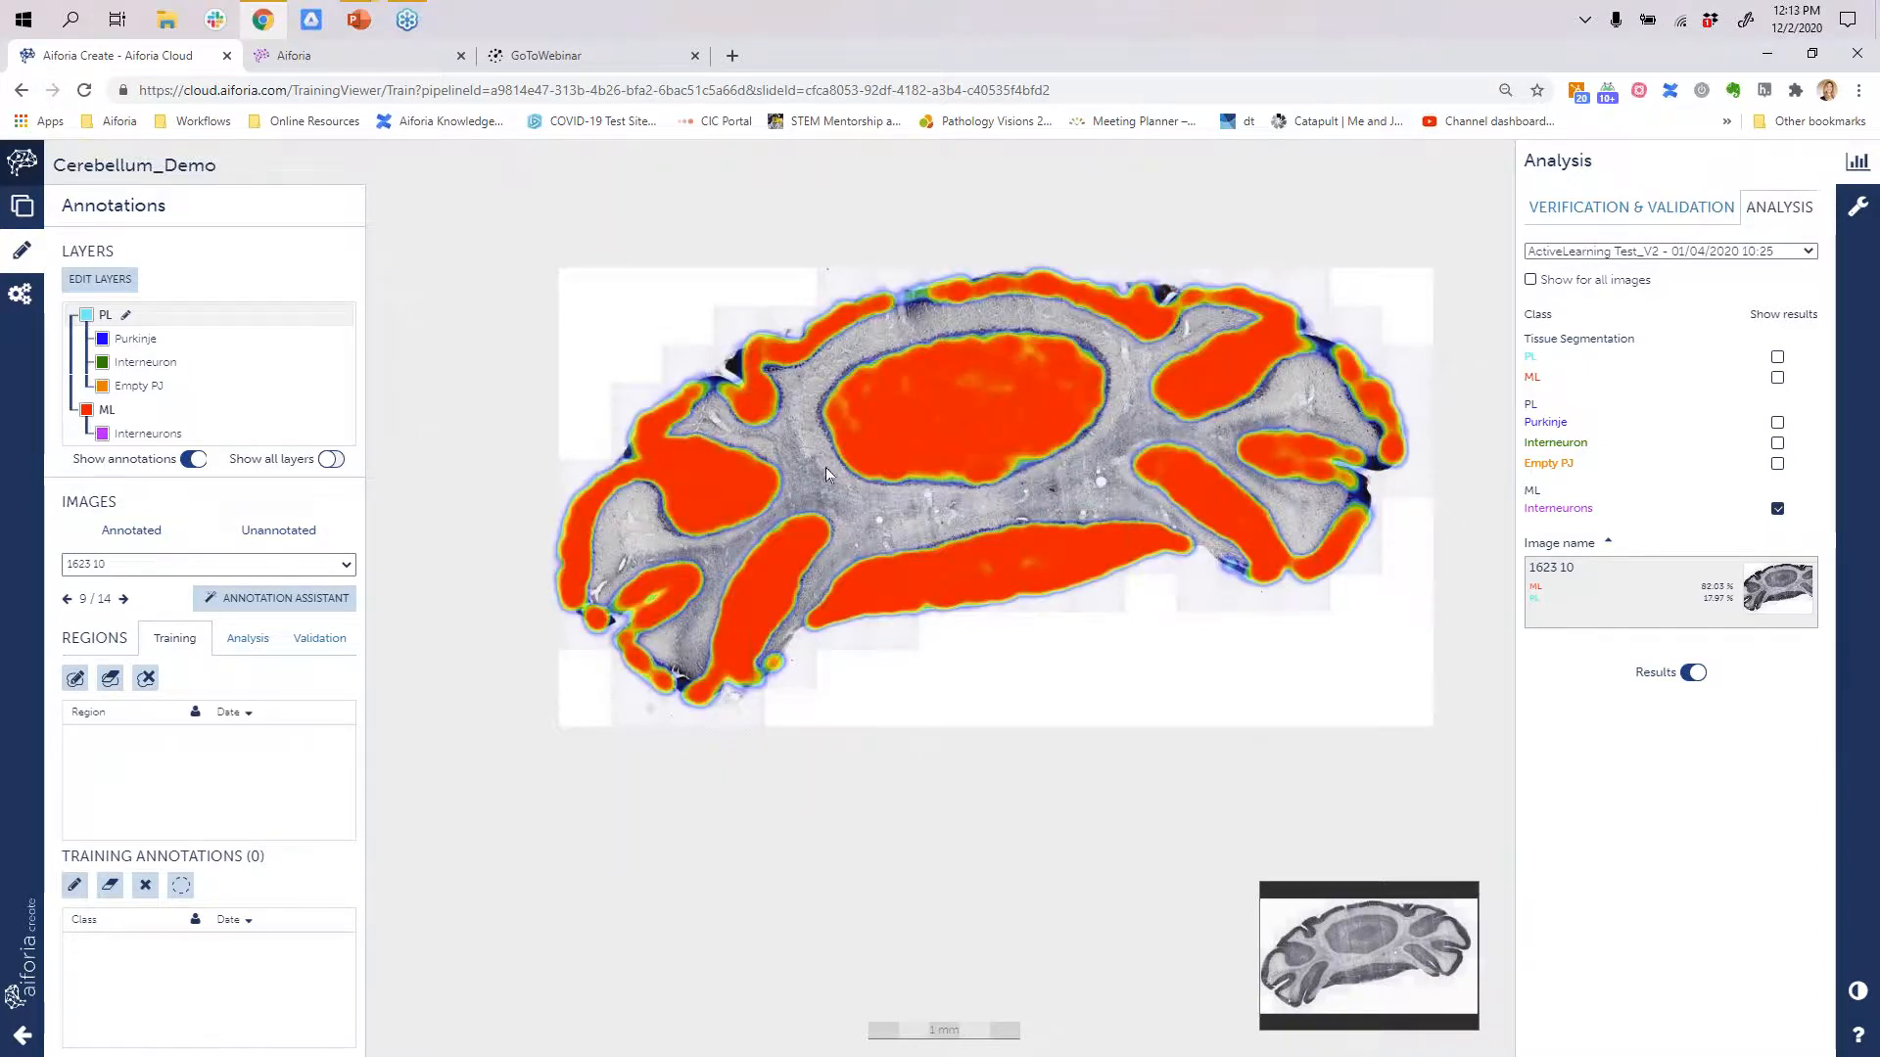
scroll(956, 408, up, 3)
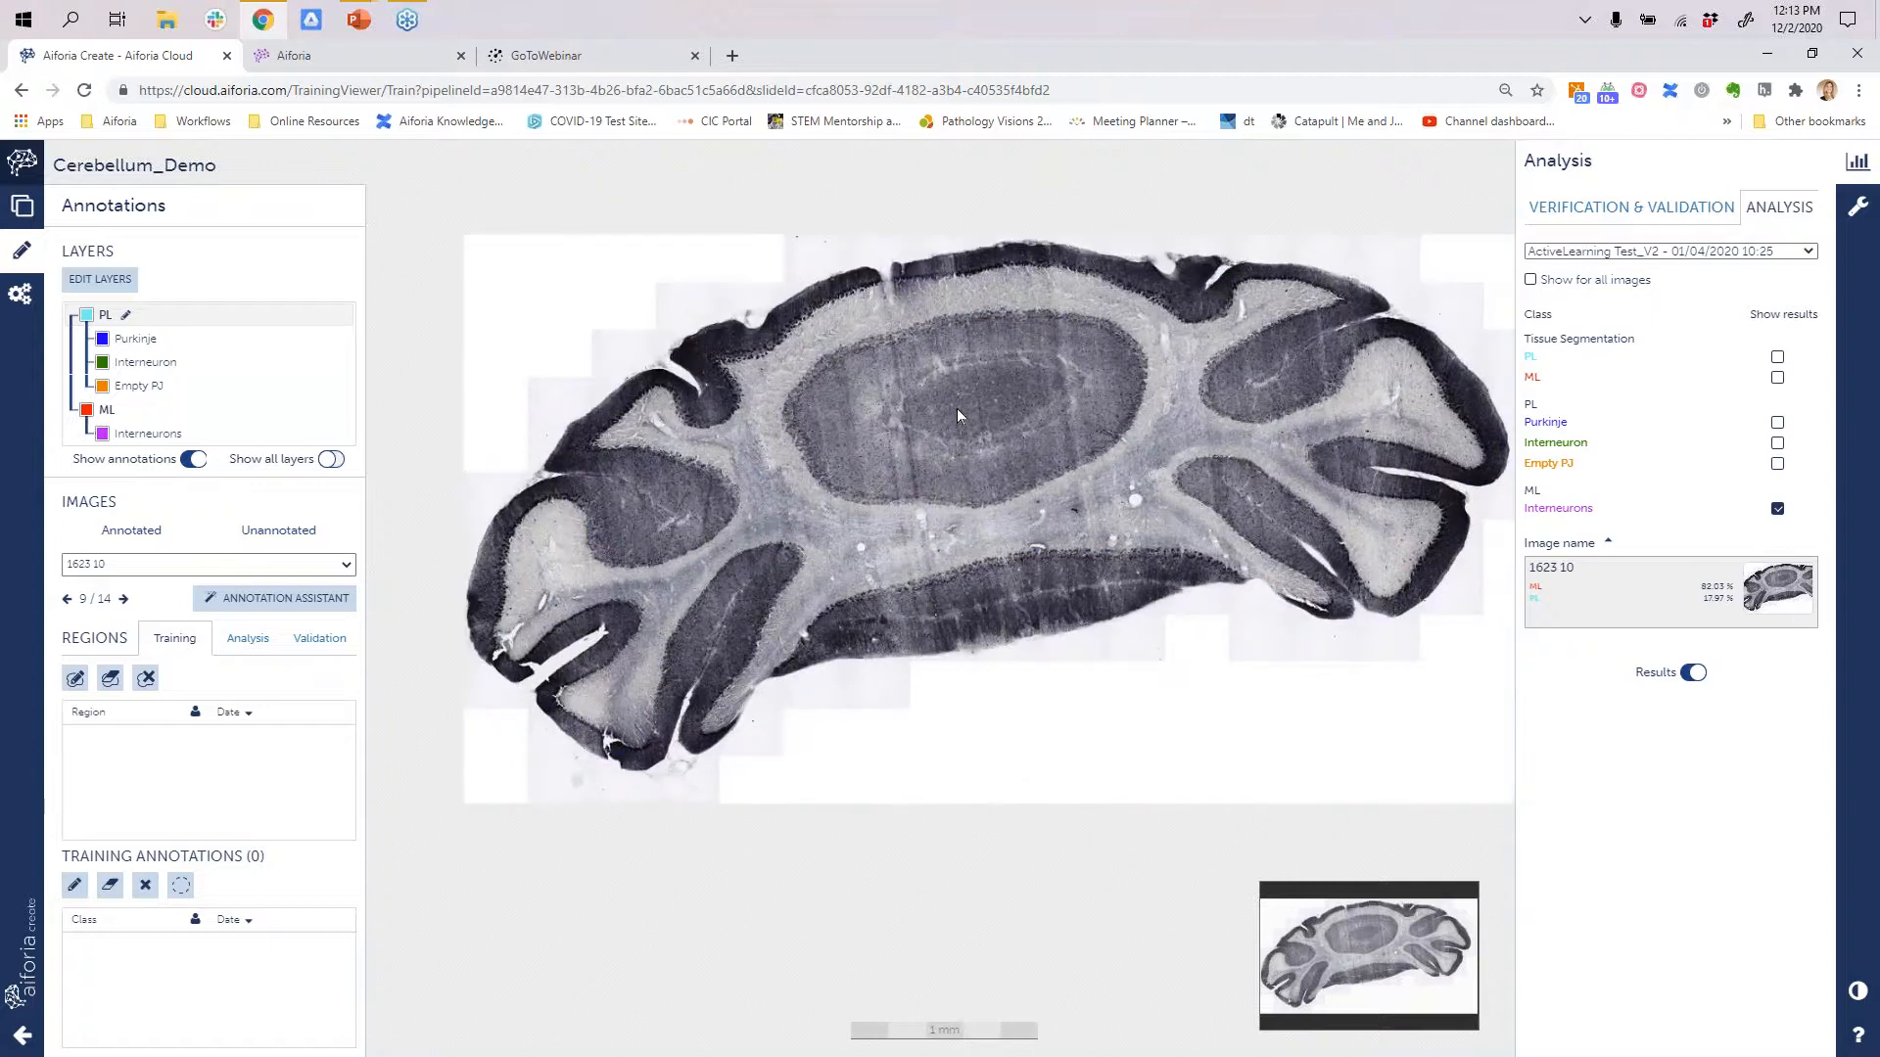
scroll(948, 408, up, 4)
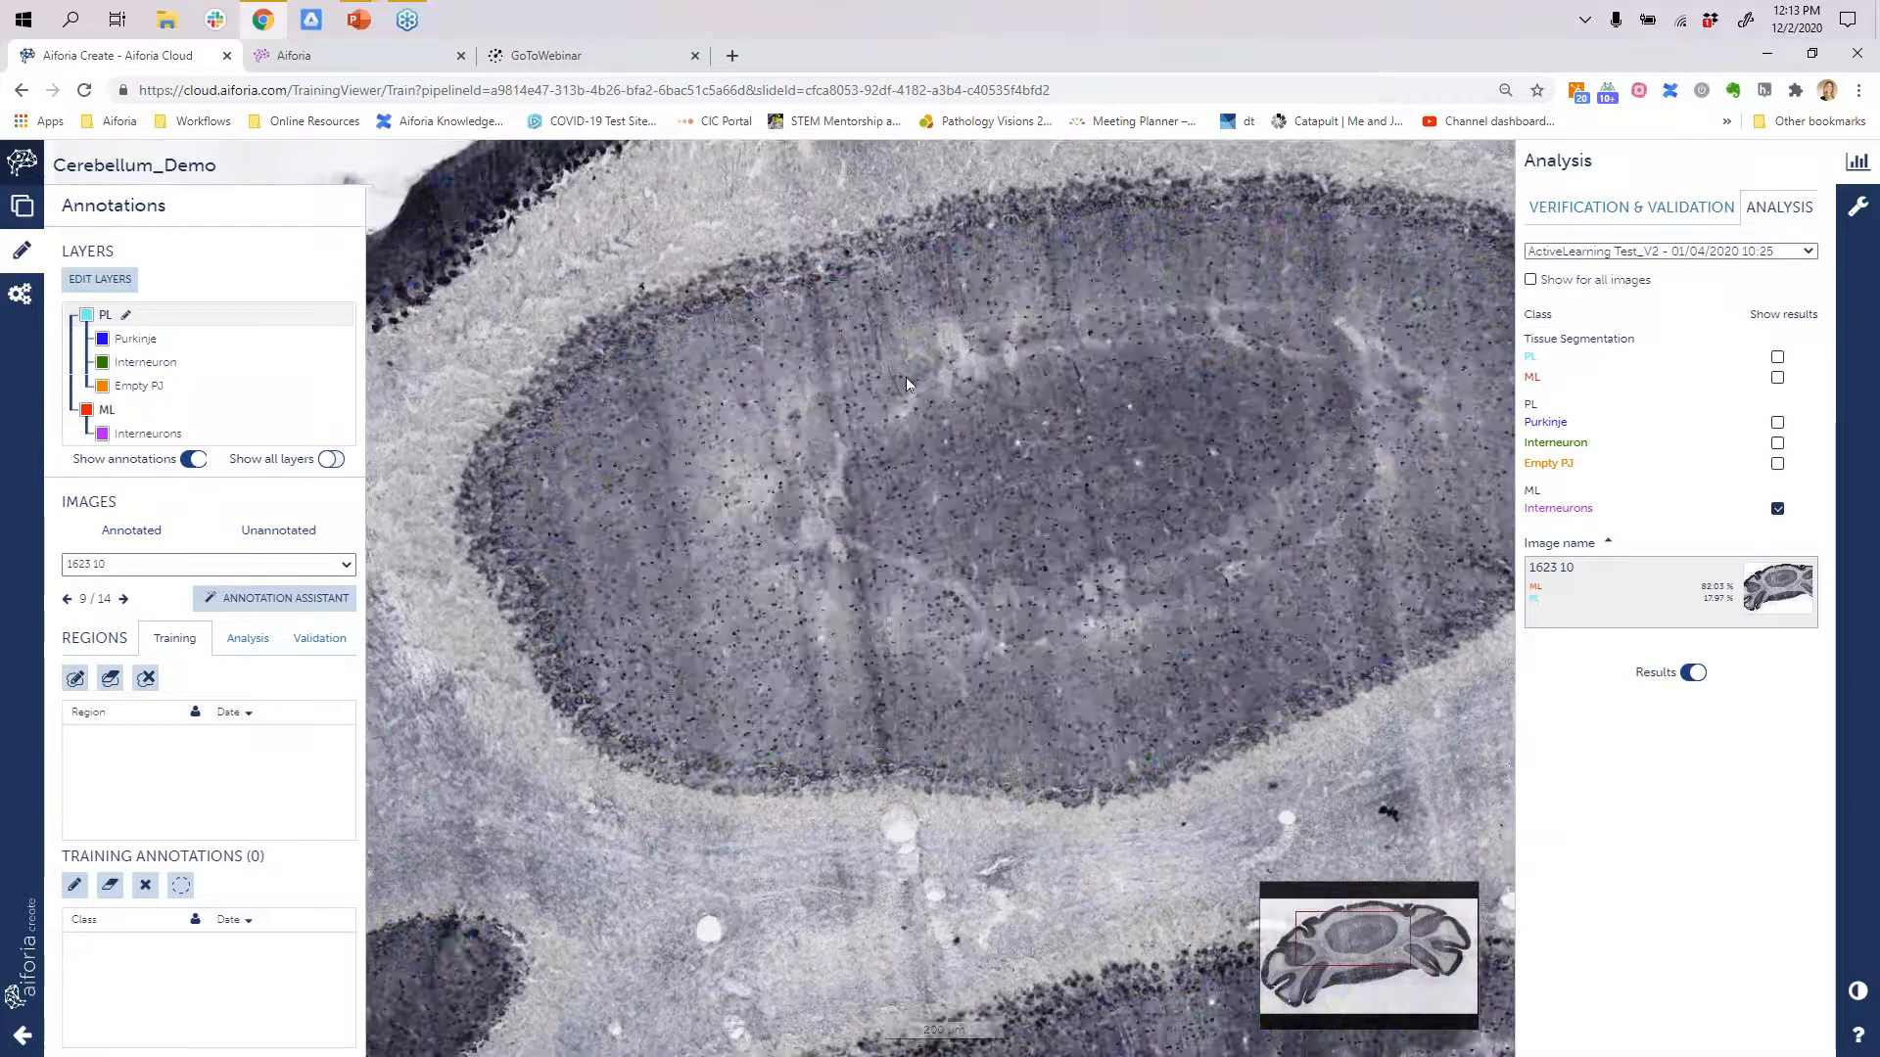
scroll(966, 495, up, 3)
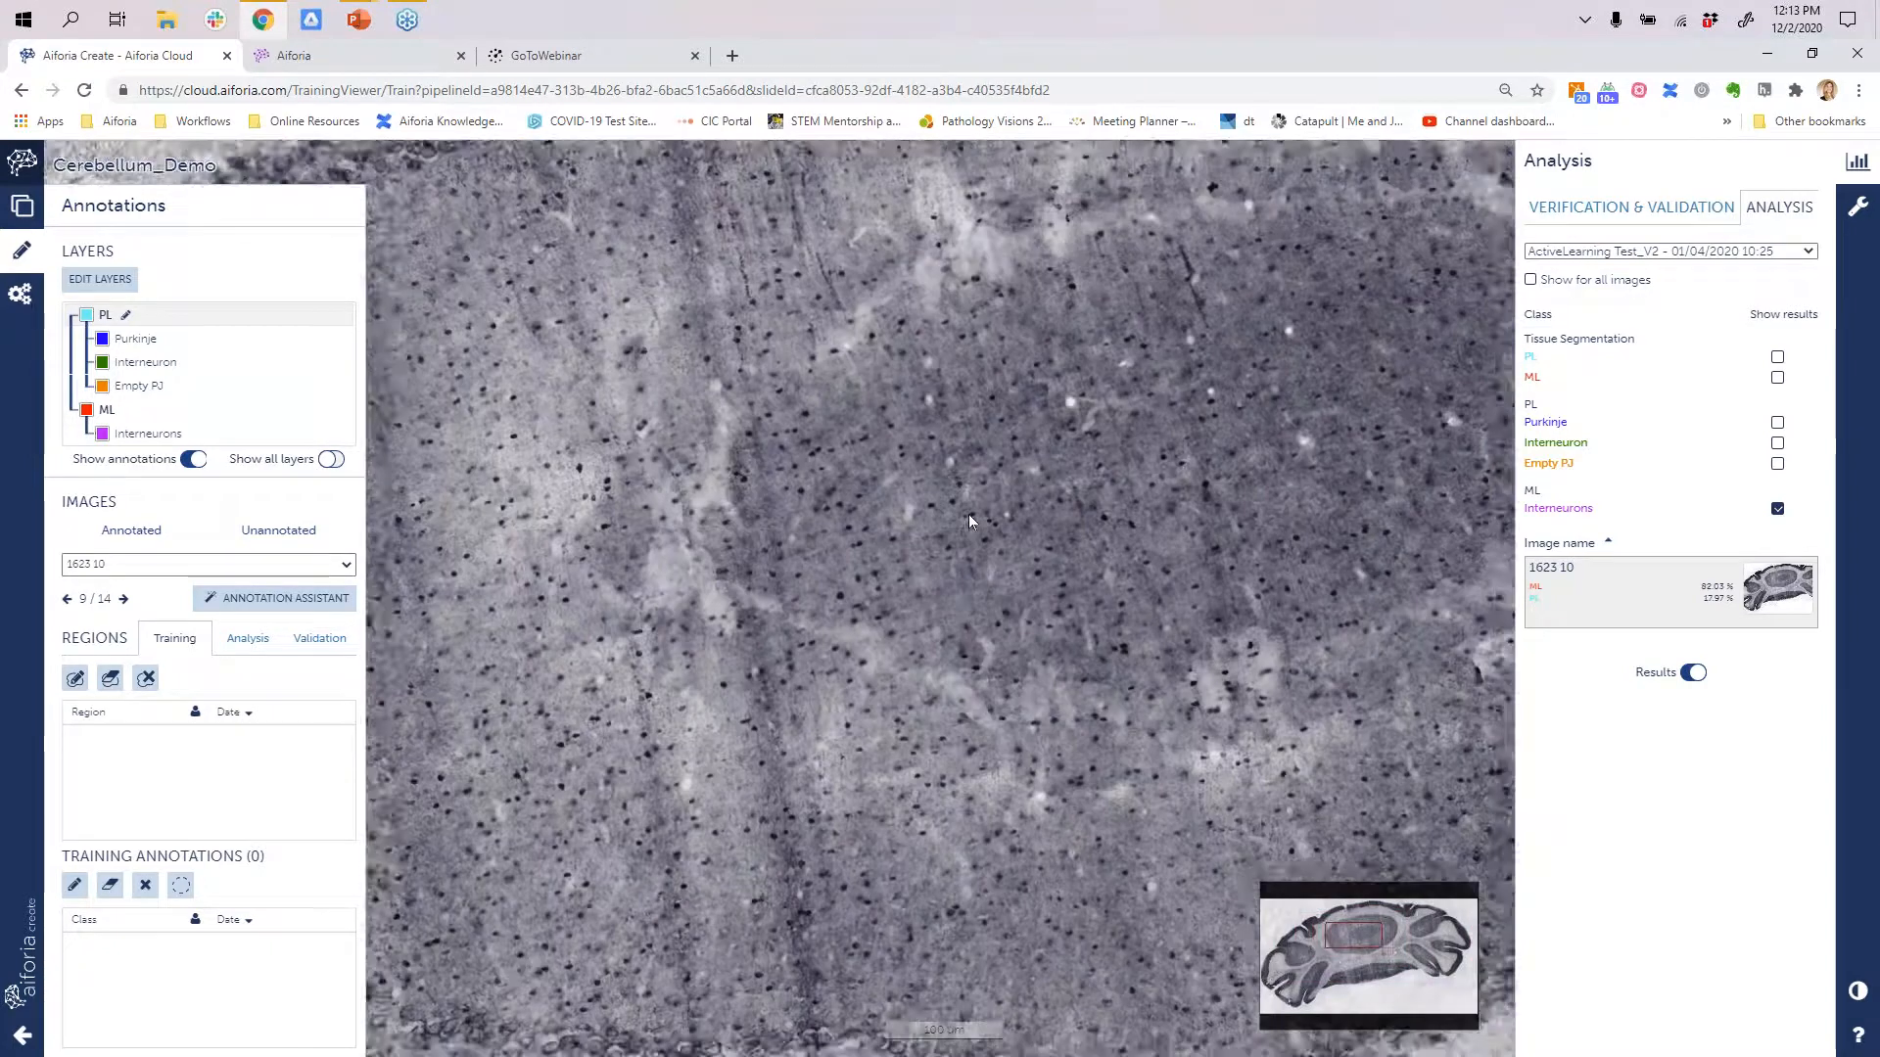
scroll(946, 609, up, 3)
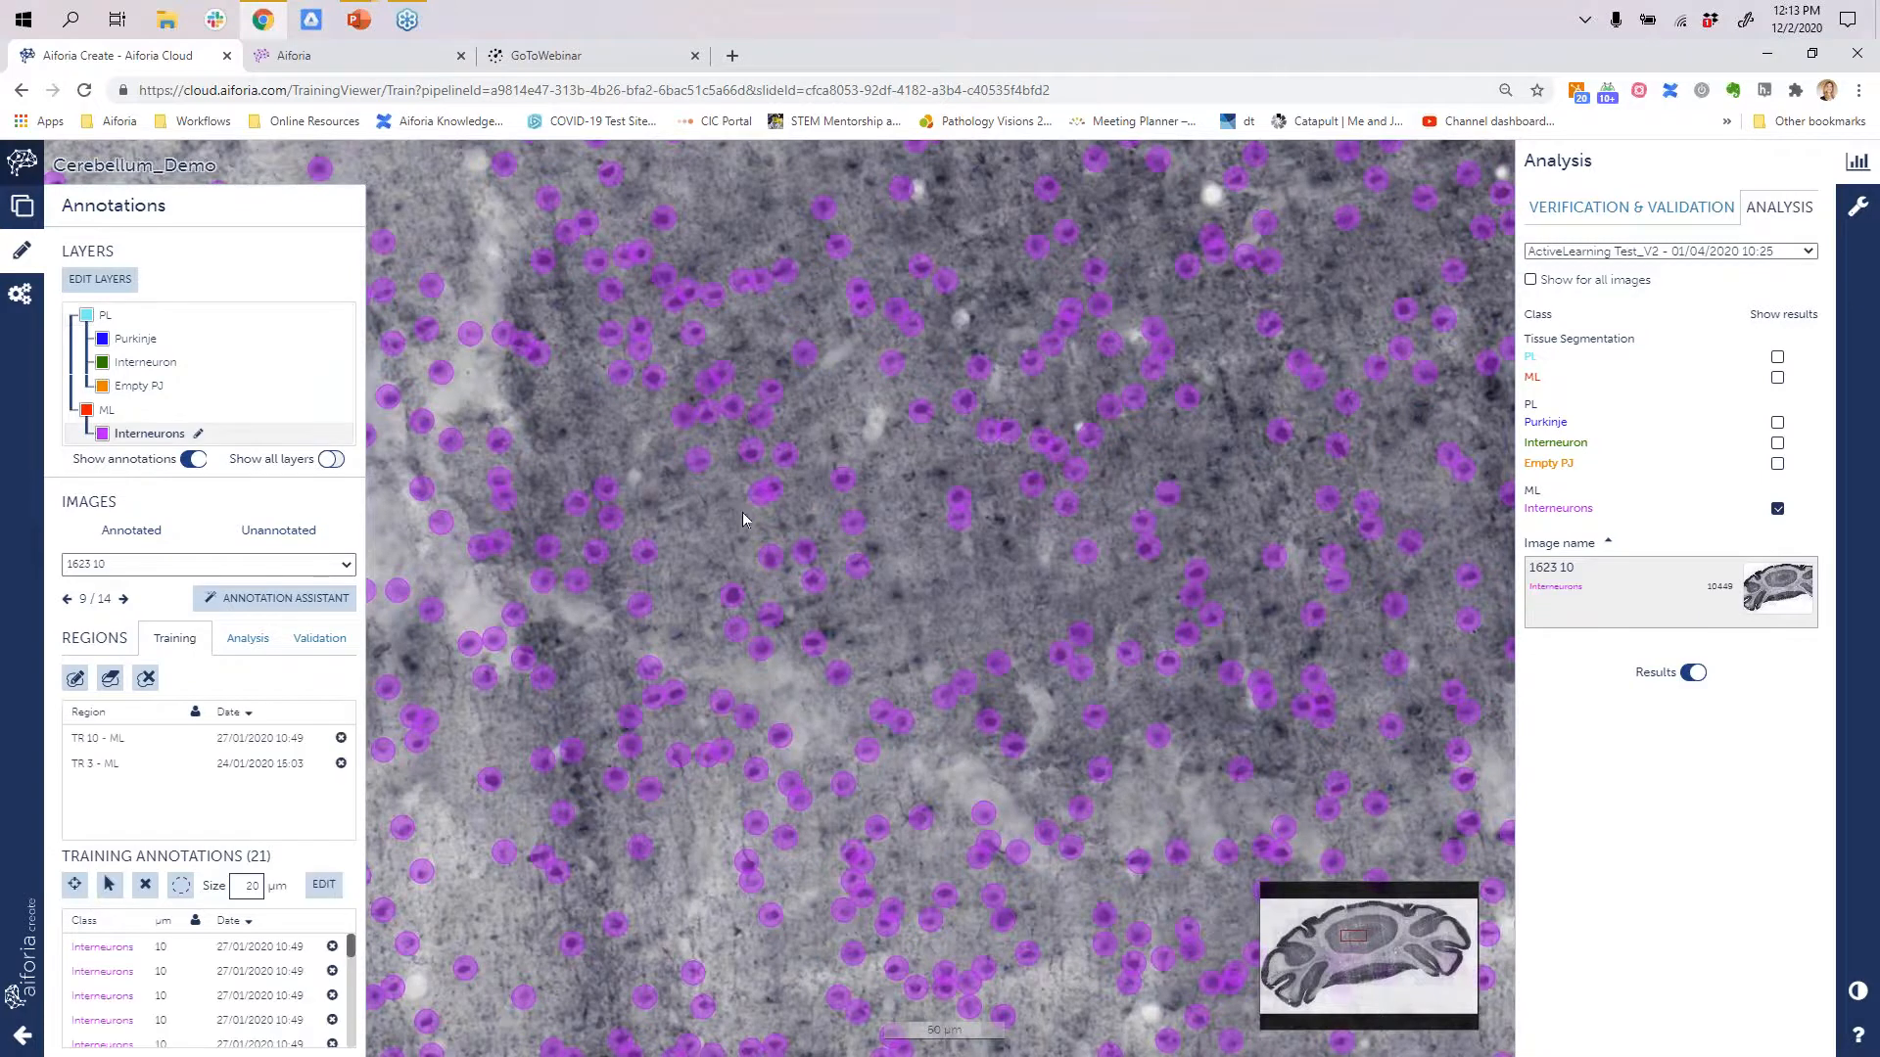
scroll(742, 511, down, 6)
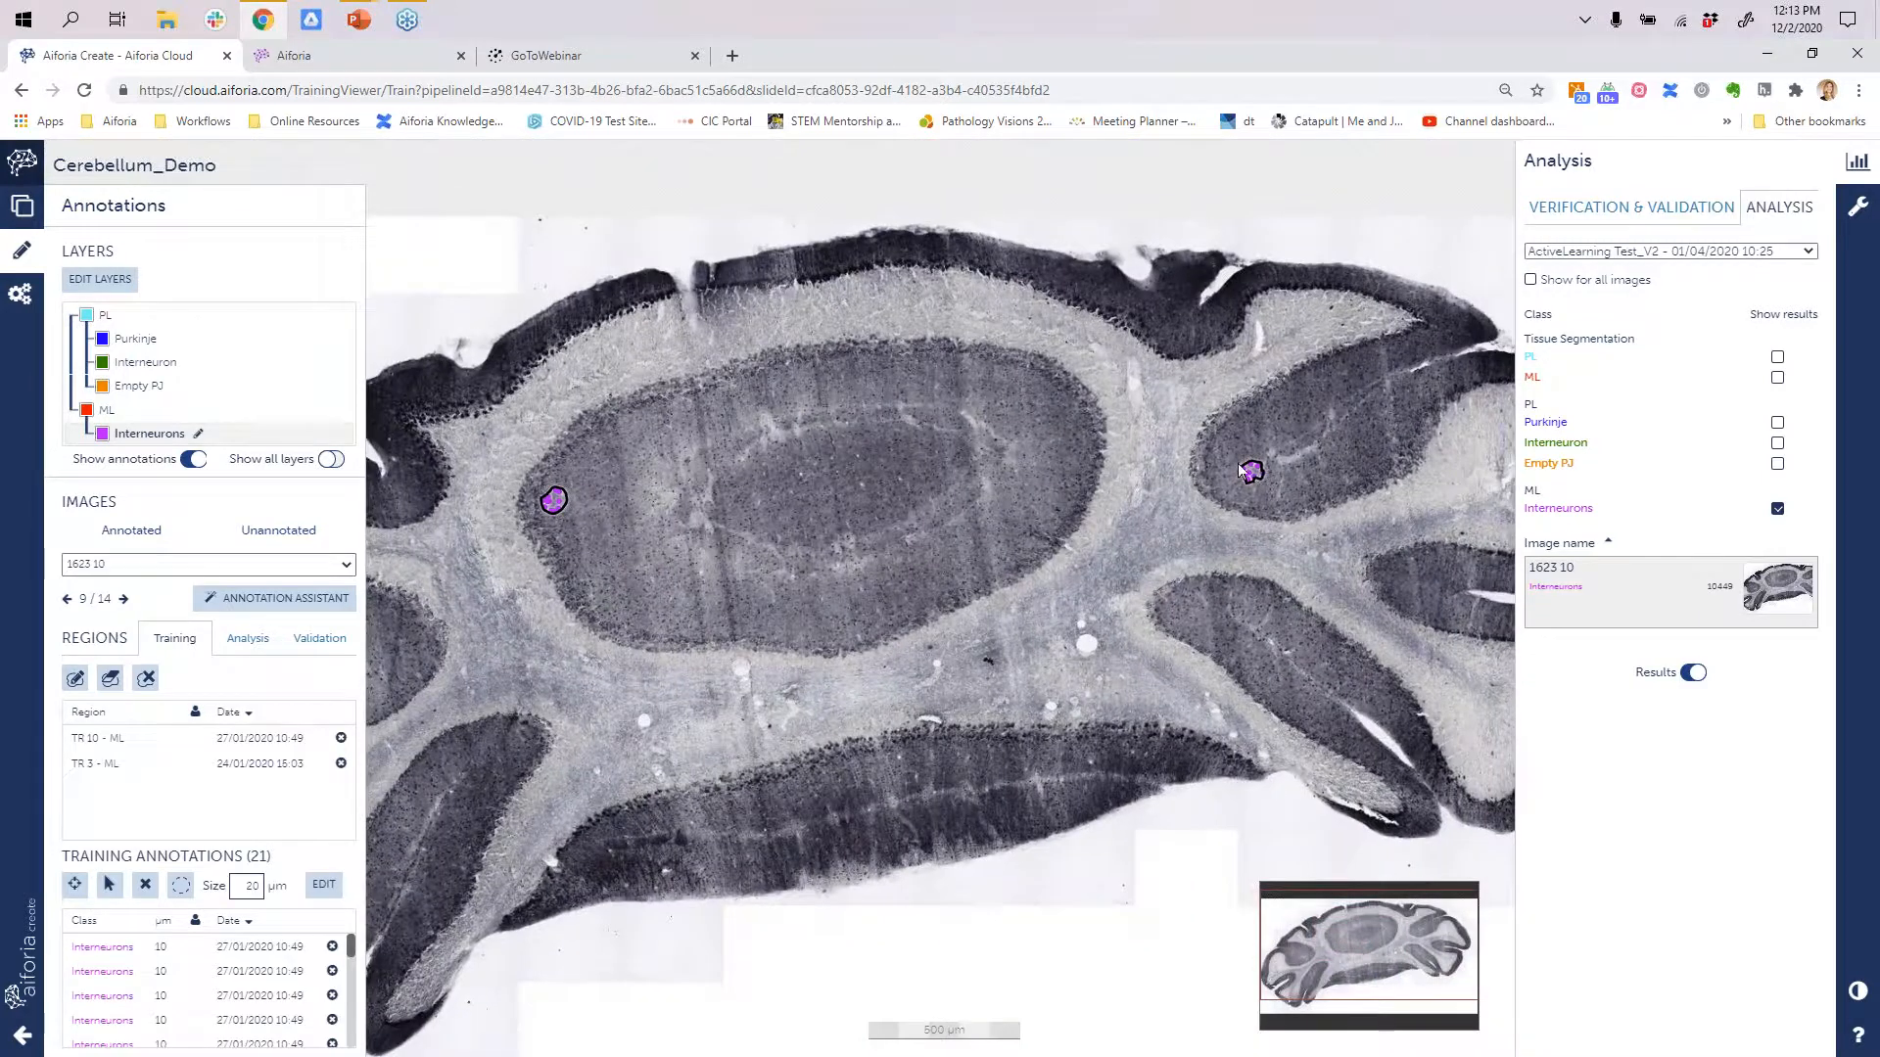
scroll(761, 503, up, 6)
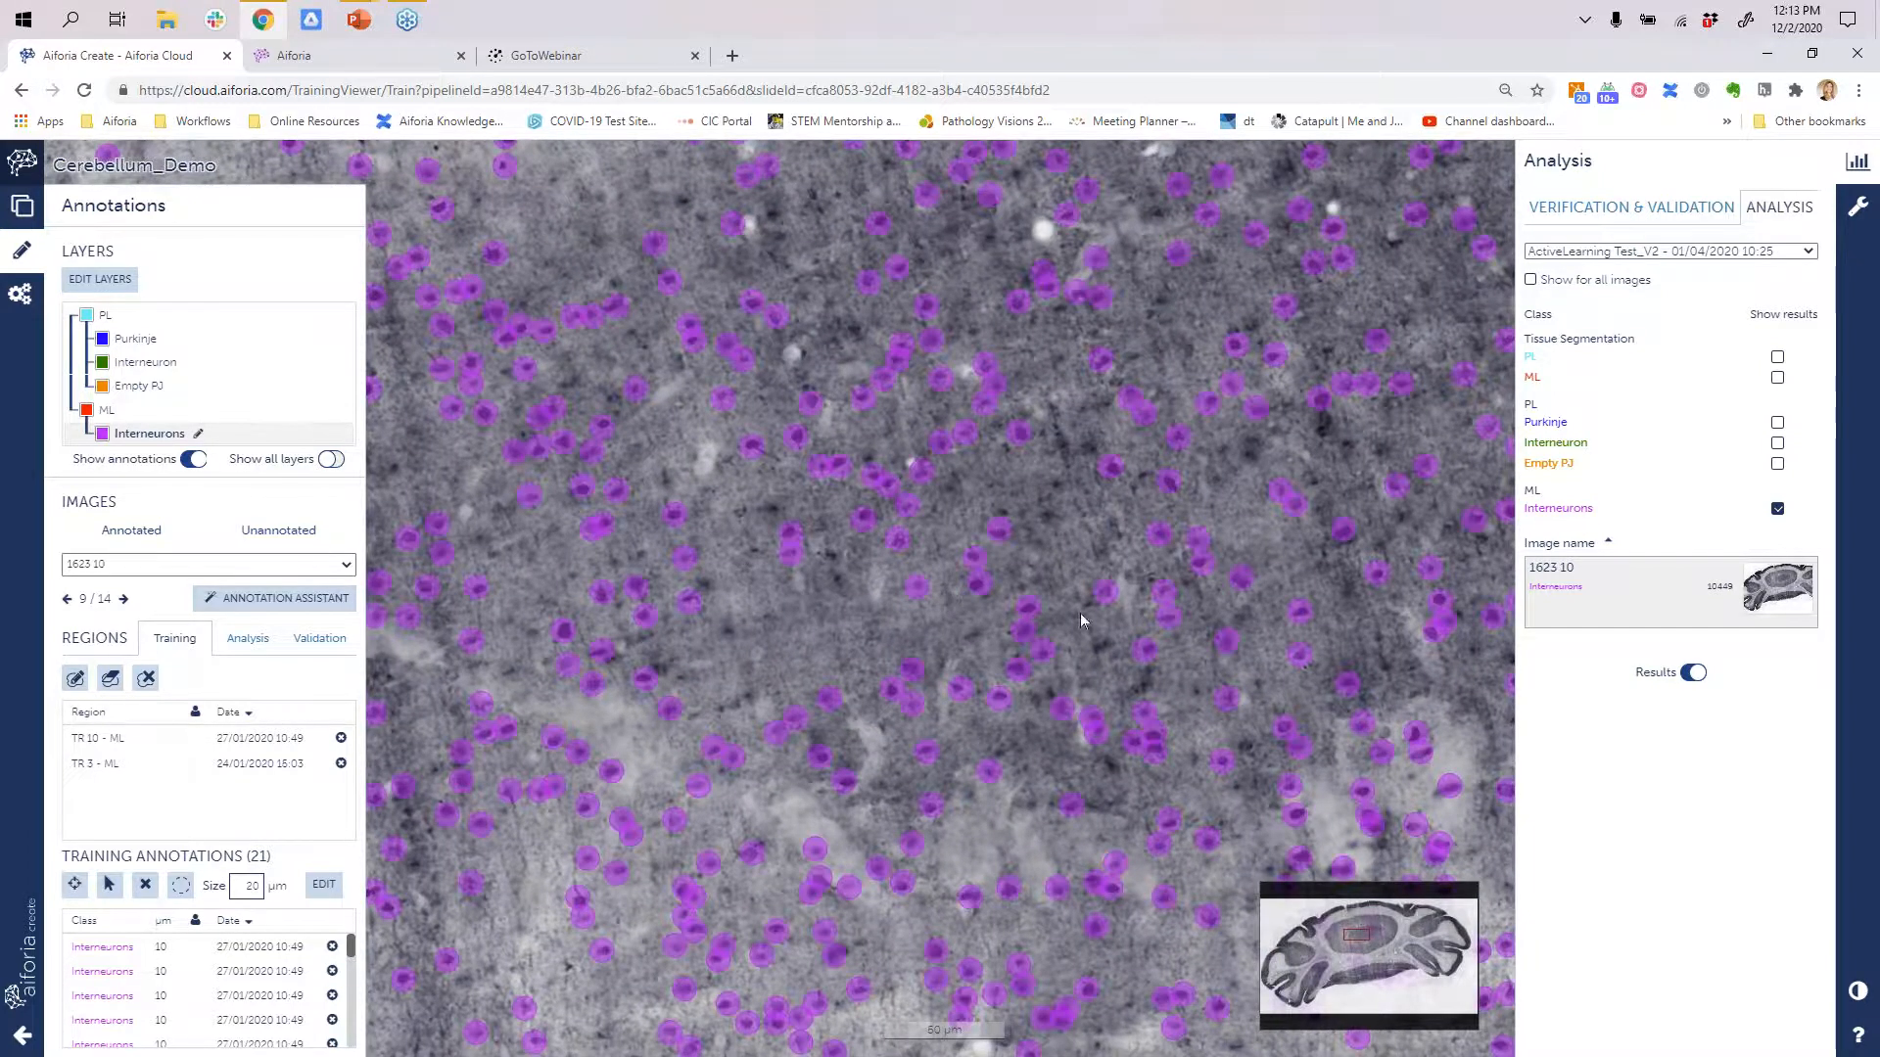
- Convert the detected ML interneurons inside freehand-outlined areas of the central oval region into training annotations
click(180, 884)
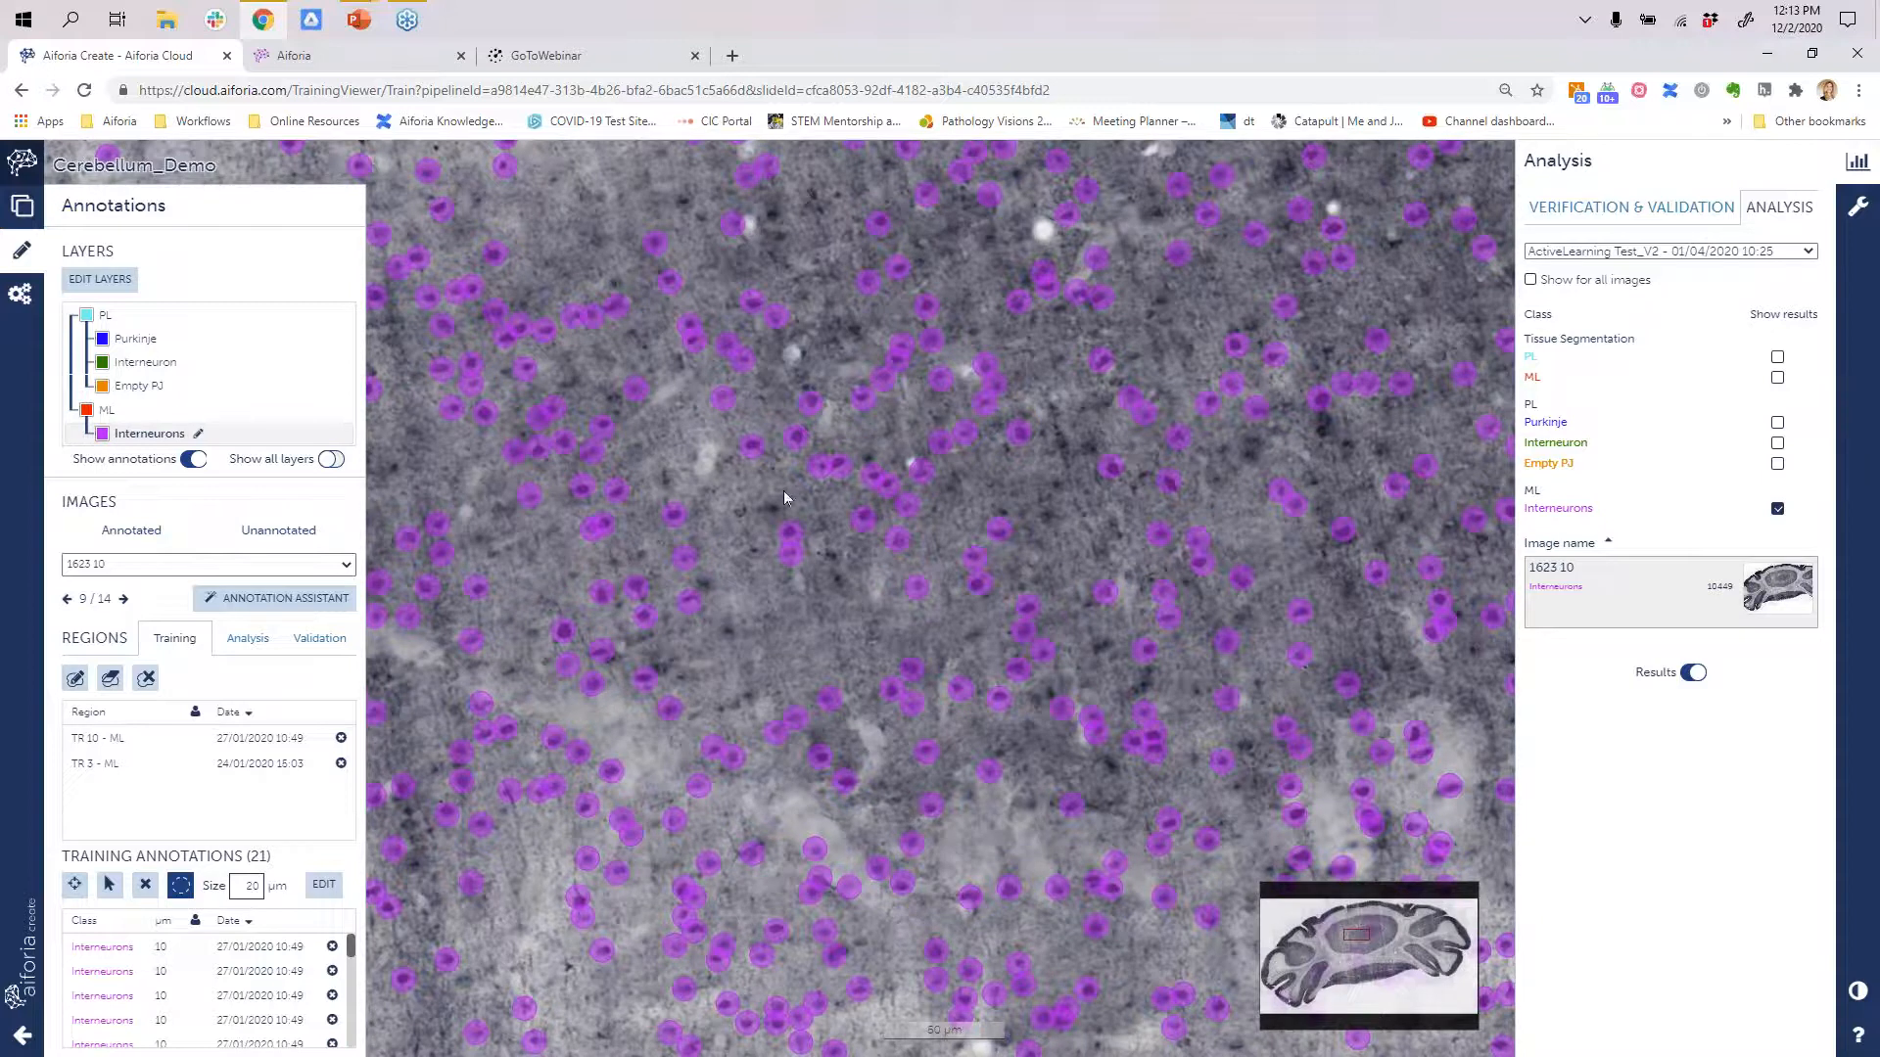
drag(720, 474, 770, 402)
mouse_move(935, 323)
mouse_down()
mouse_move(994, 540)
mouse_move(724, 734)
mouse_move(754, 387)
mouse_move(805, 397)
mouse_up()
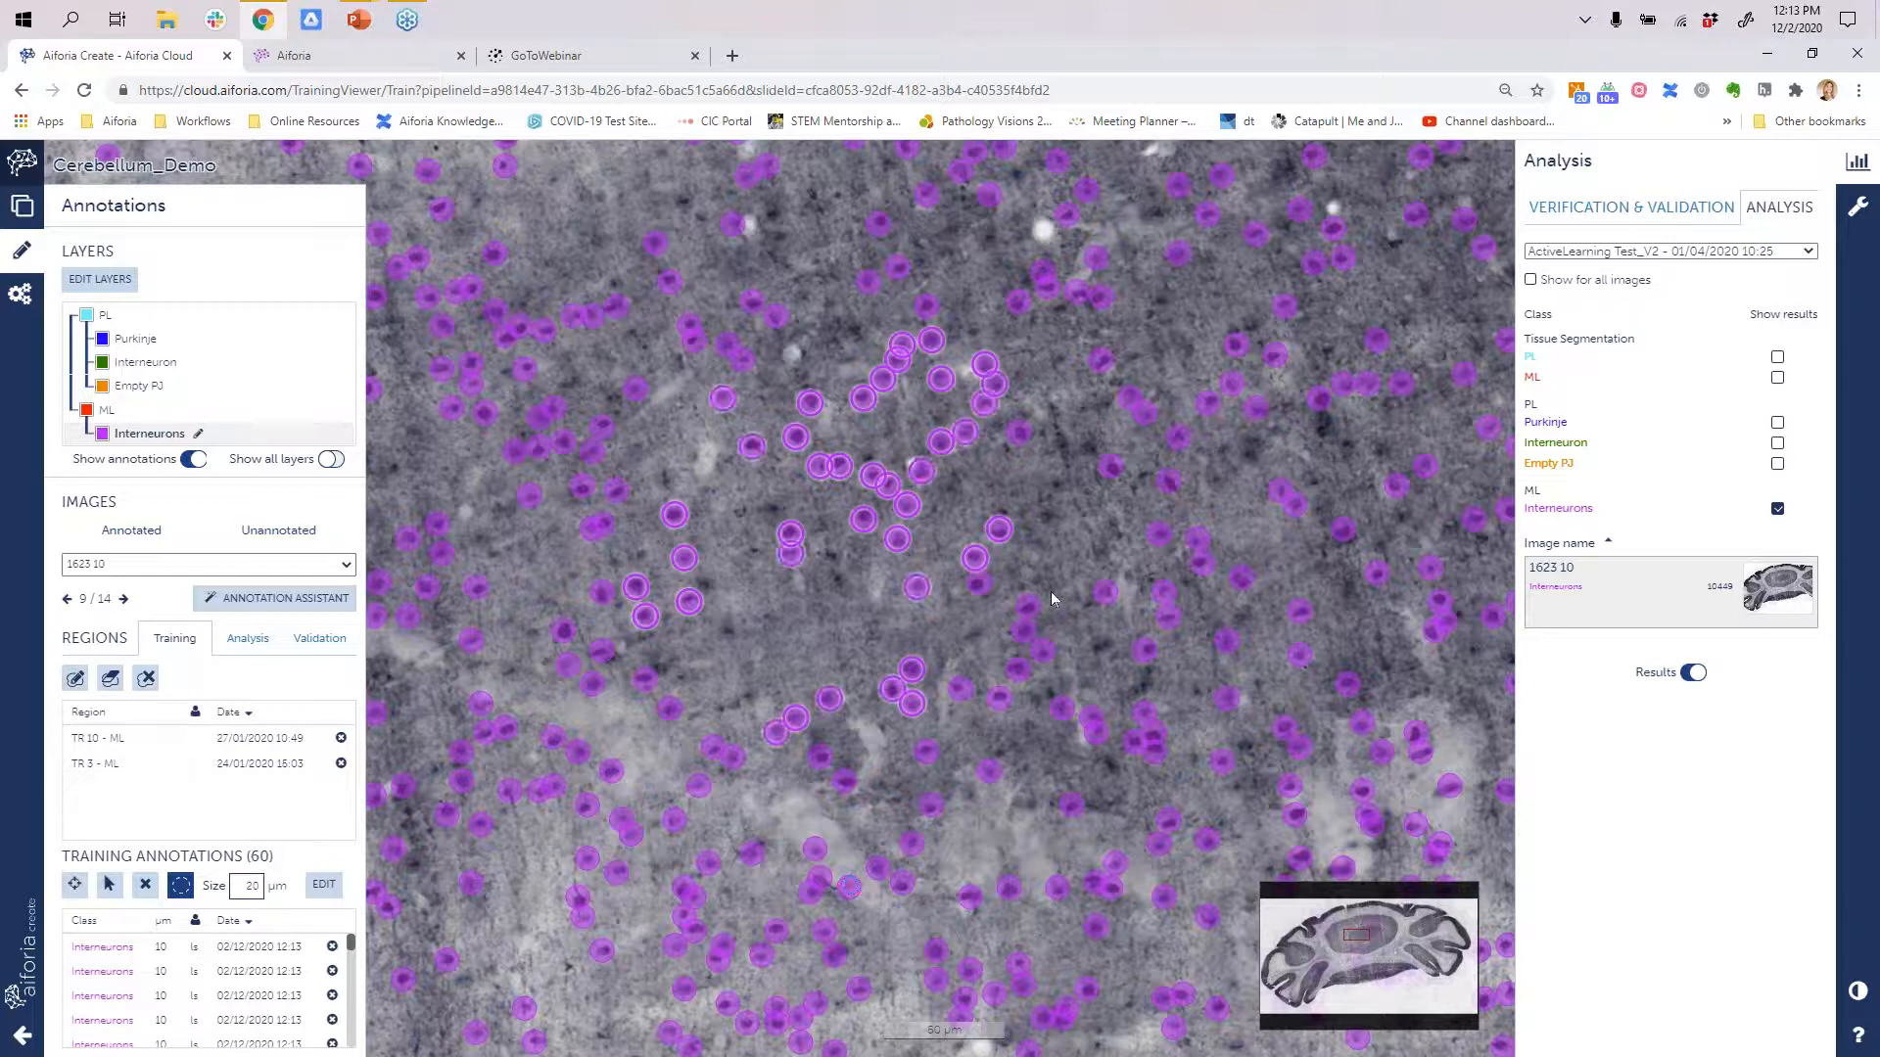
- Check the converted ML interneuron annotations with the results overlay toggled, and undo those conversions in the central oval region
key(space)
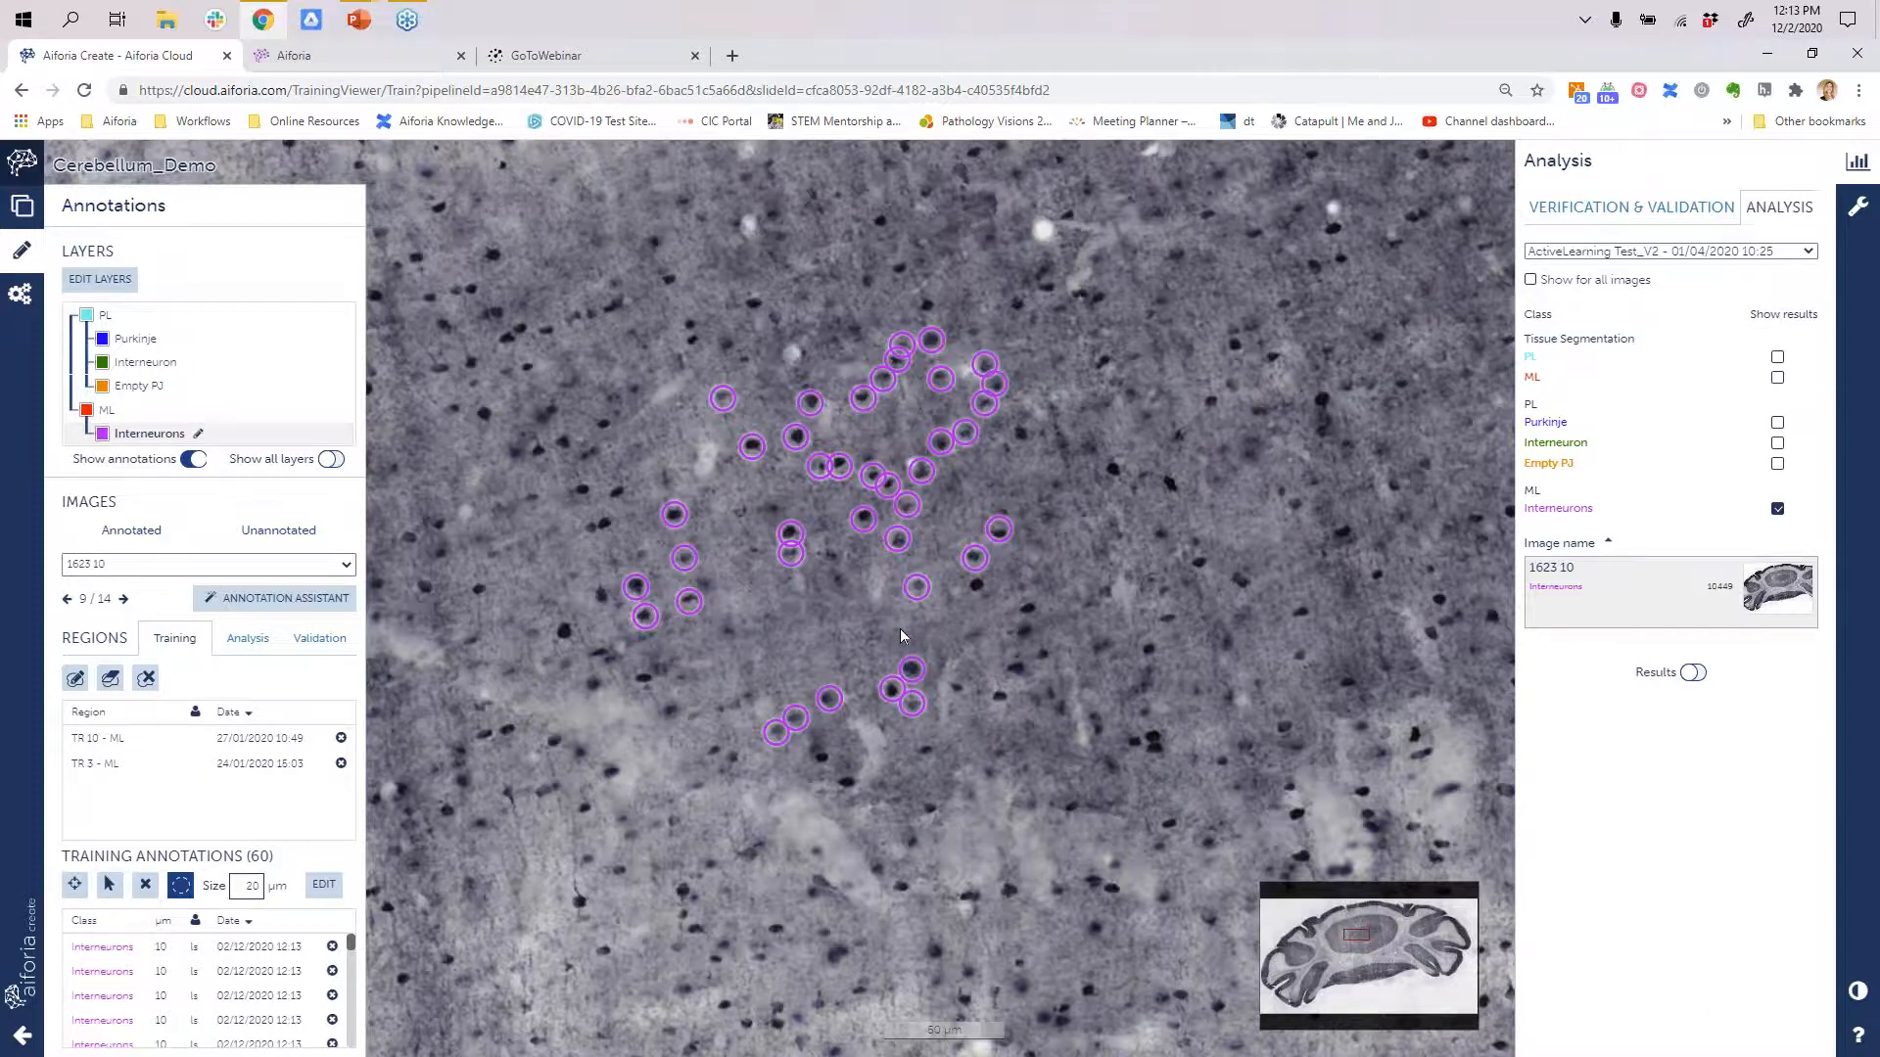
key(space)
key(space)
key(ctrl+z)
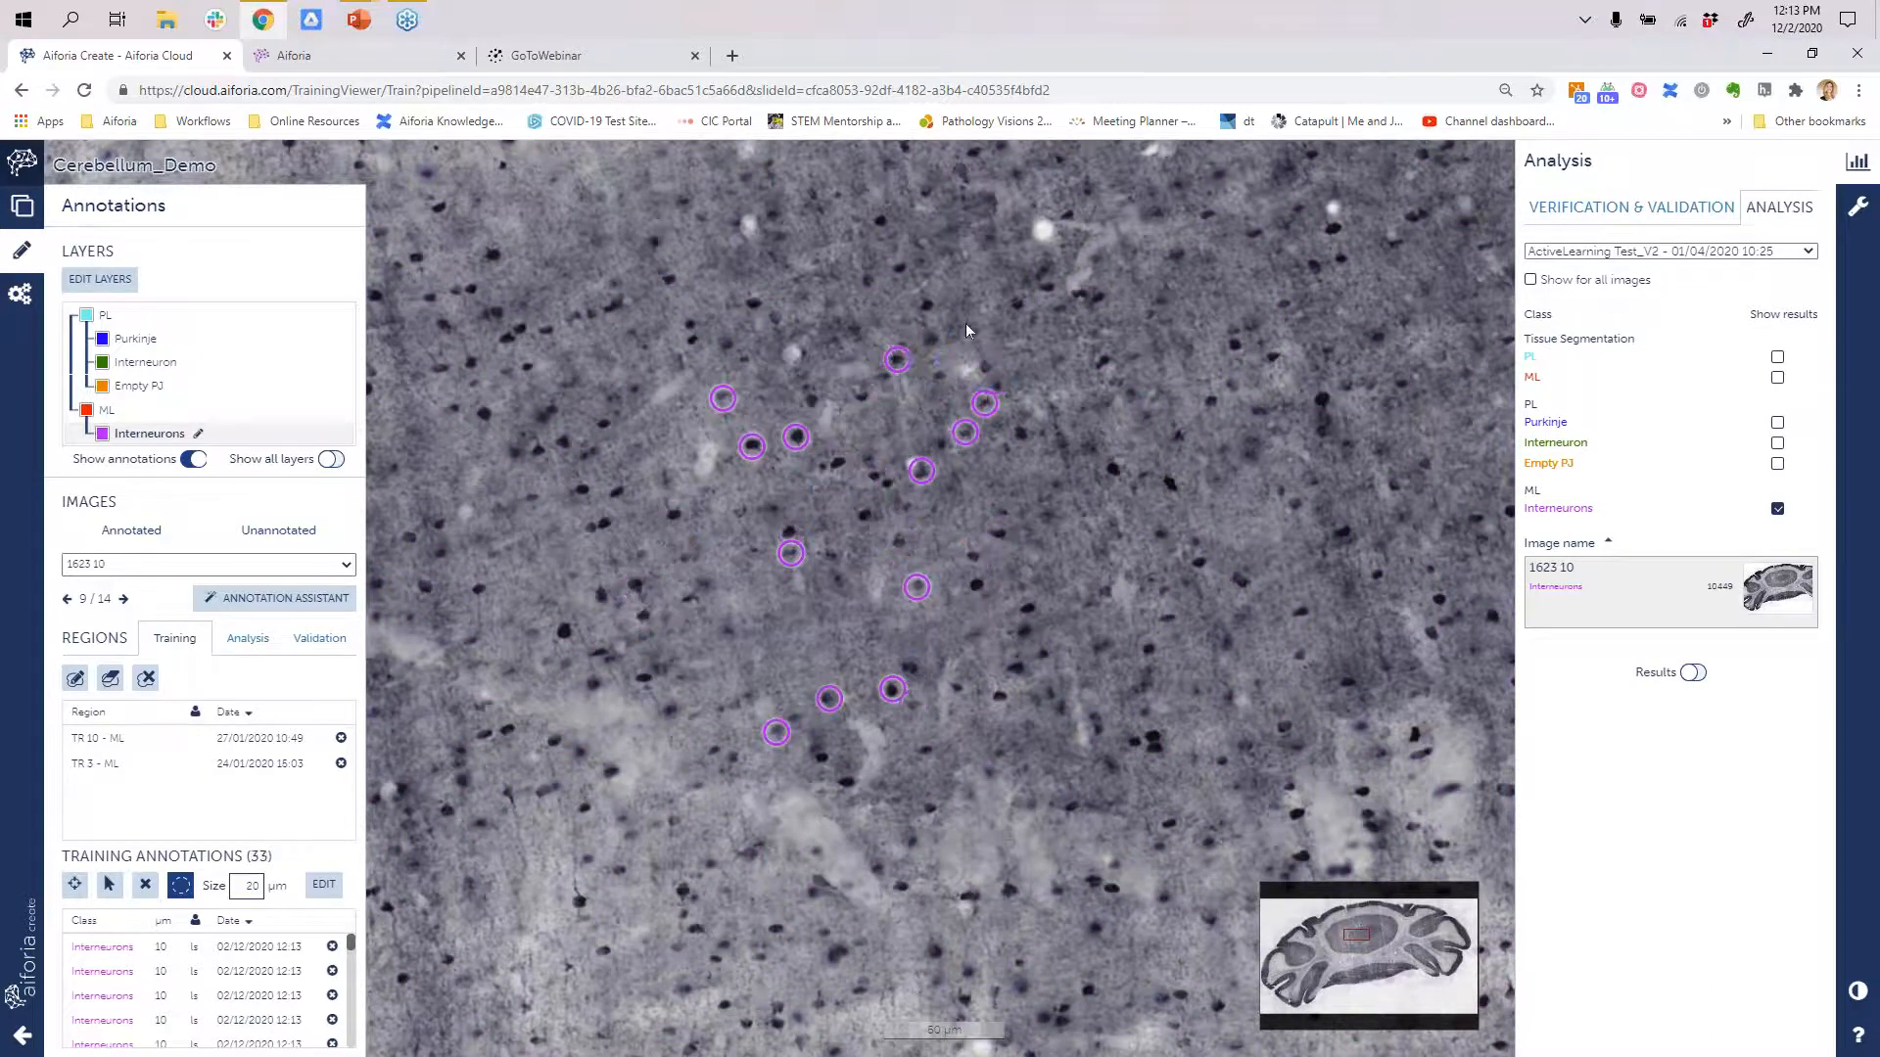
key(ctrl+z)
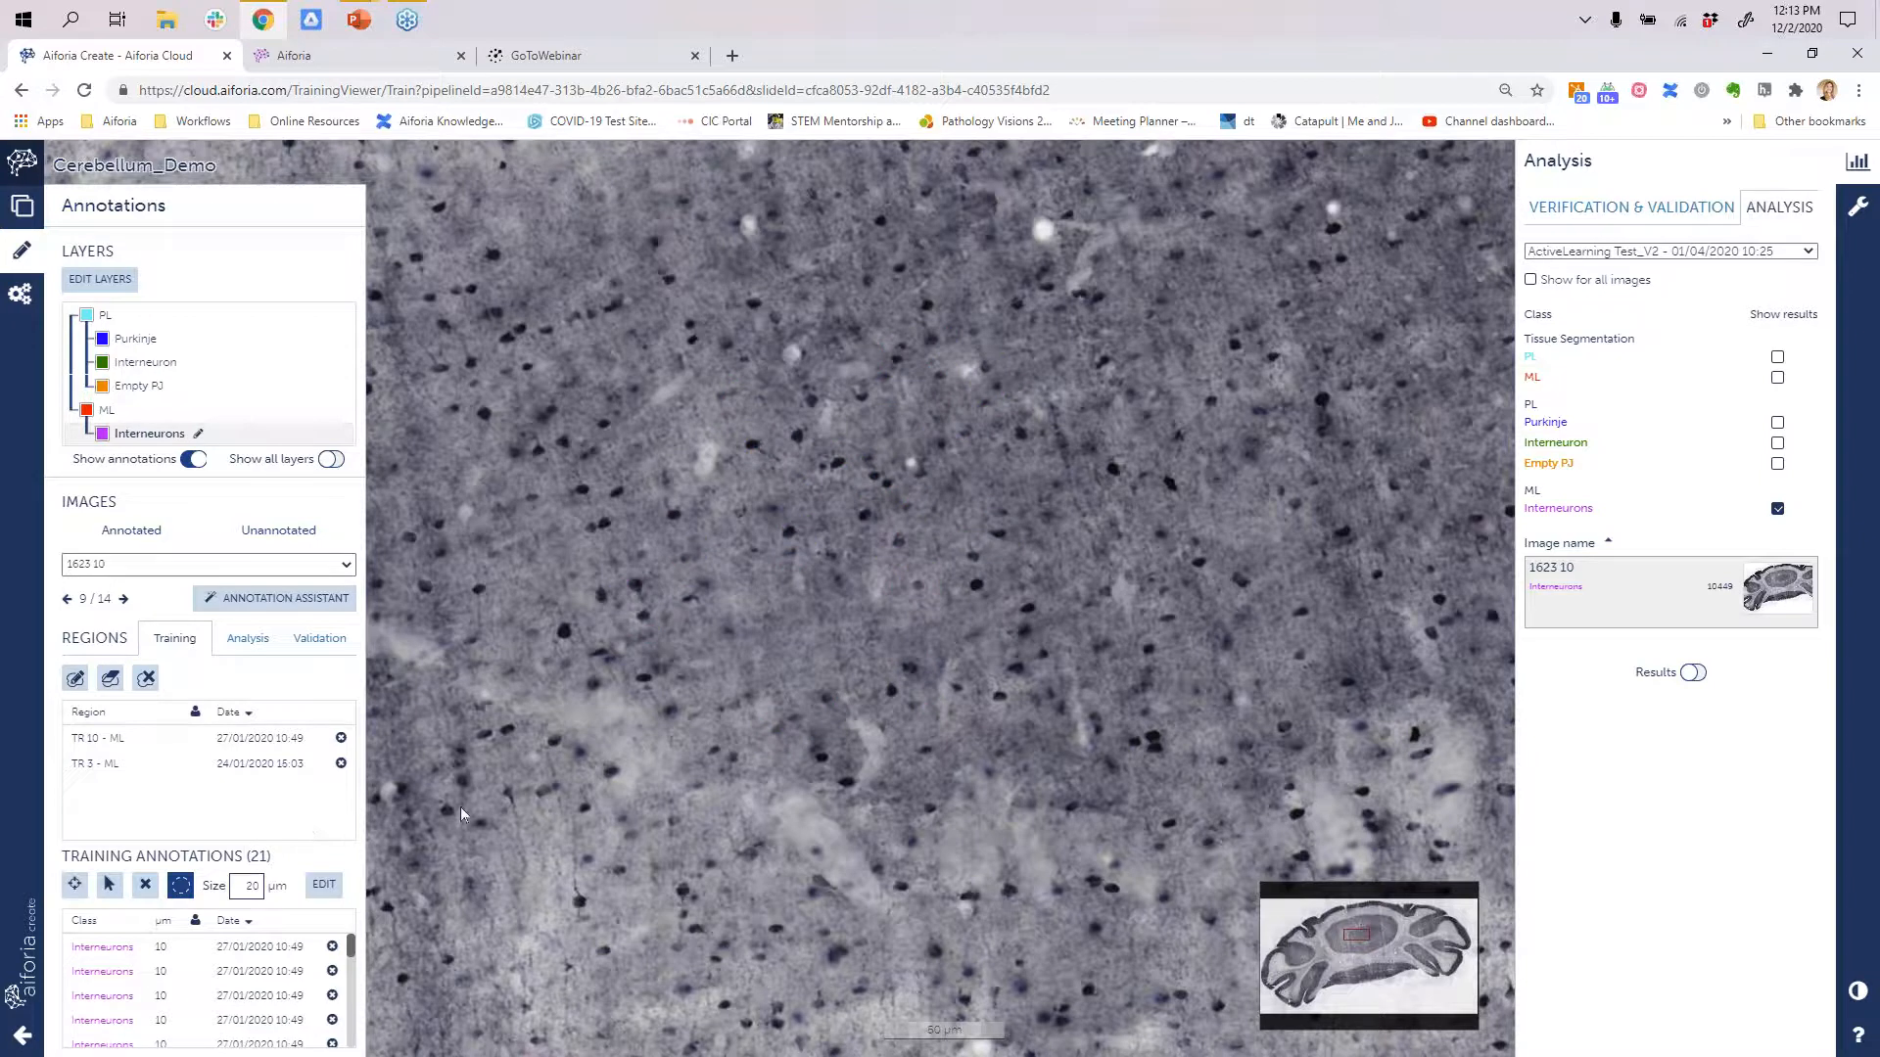
- Convert the PL and ML tissue results across the central oval's left half into training annotations and outline a training region around them
key(space)
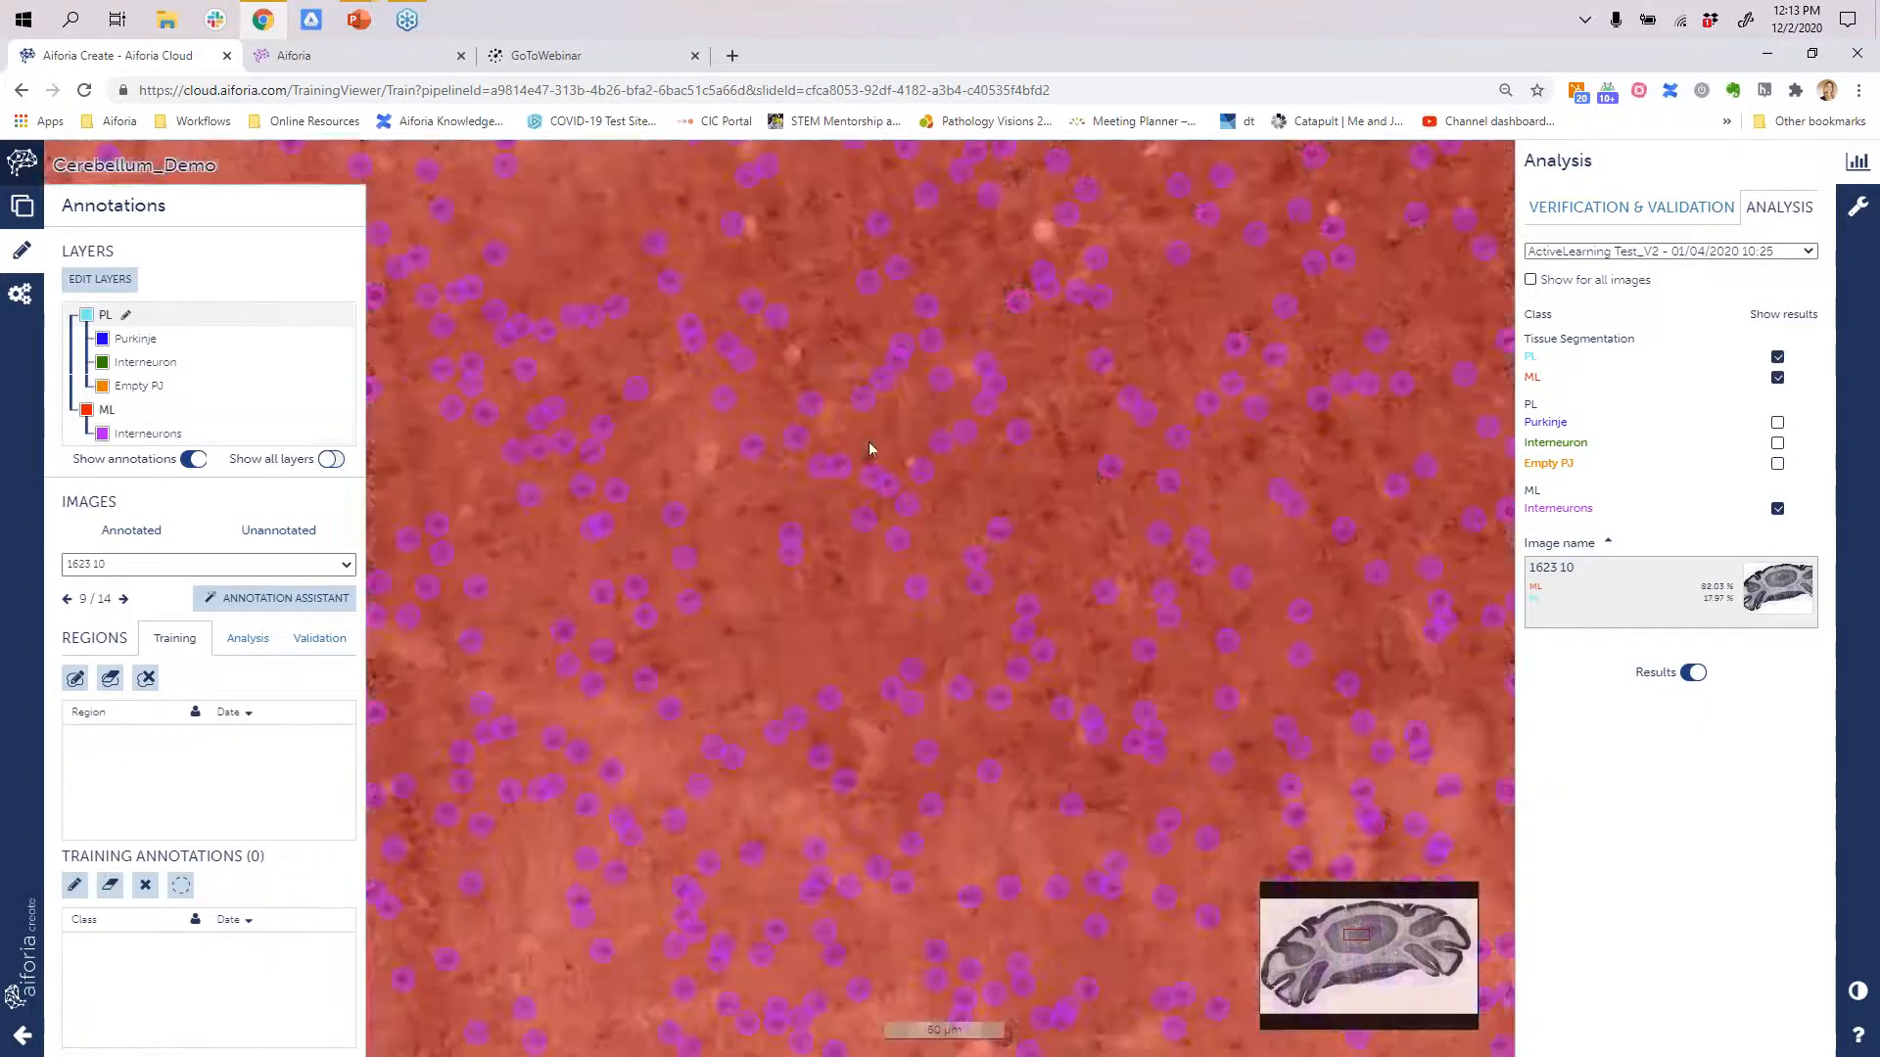
scroll(895, 478, down, 4)
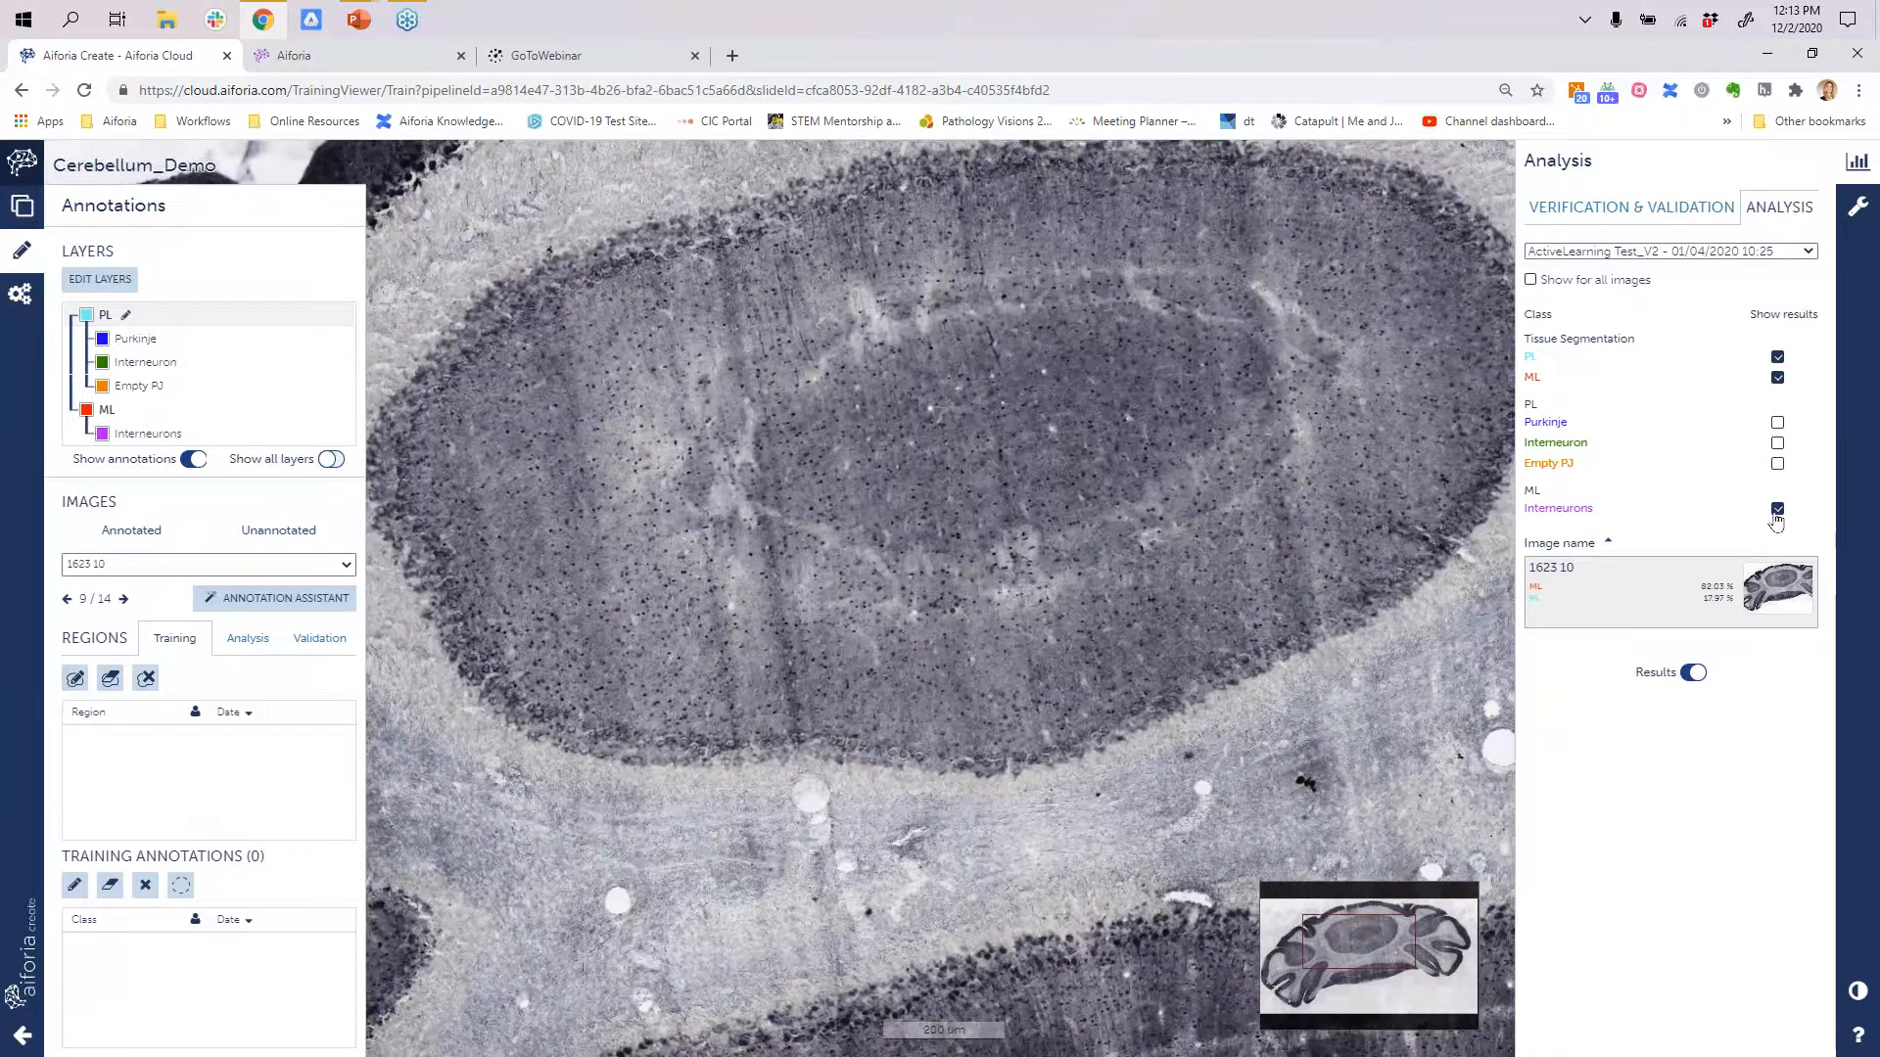
click(1775, 515)
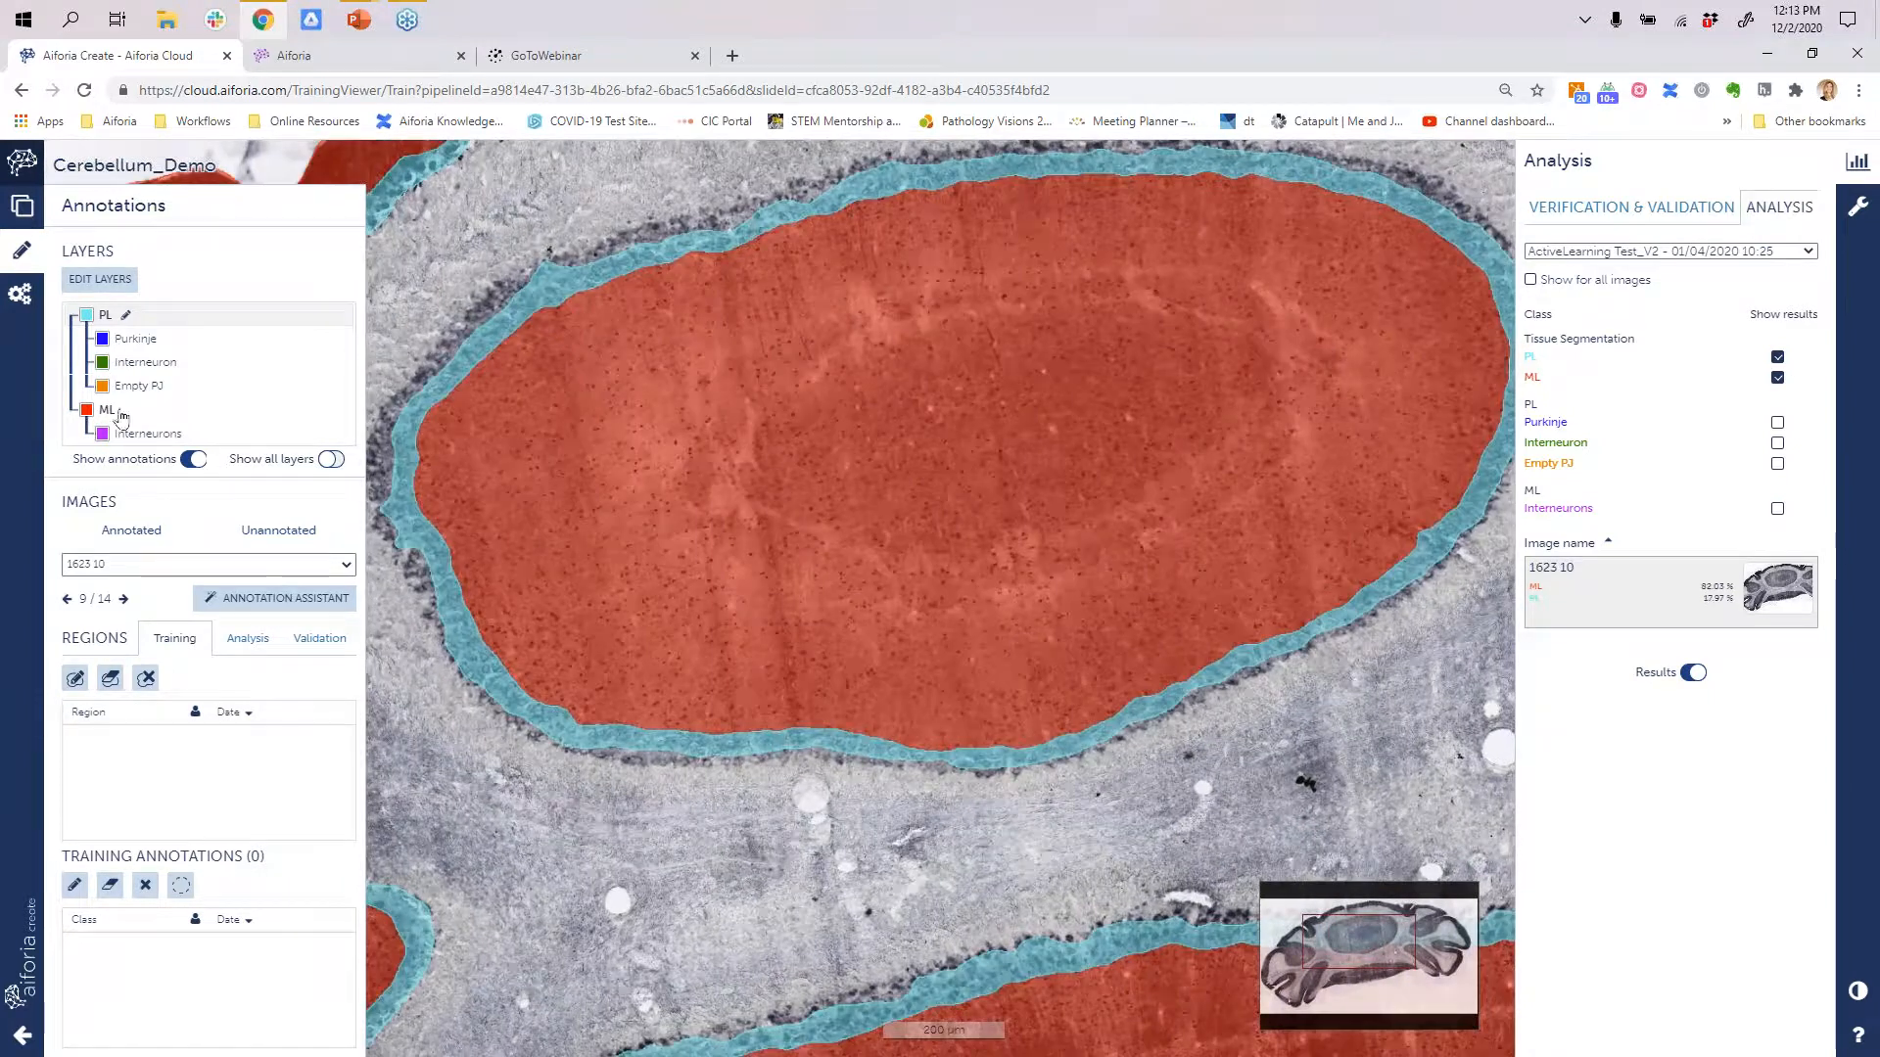
click(180, 886)
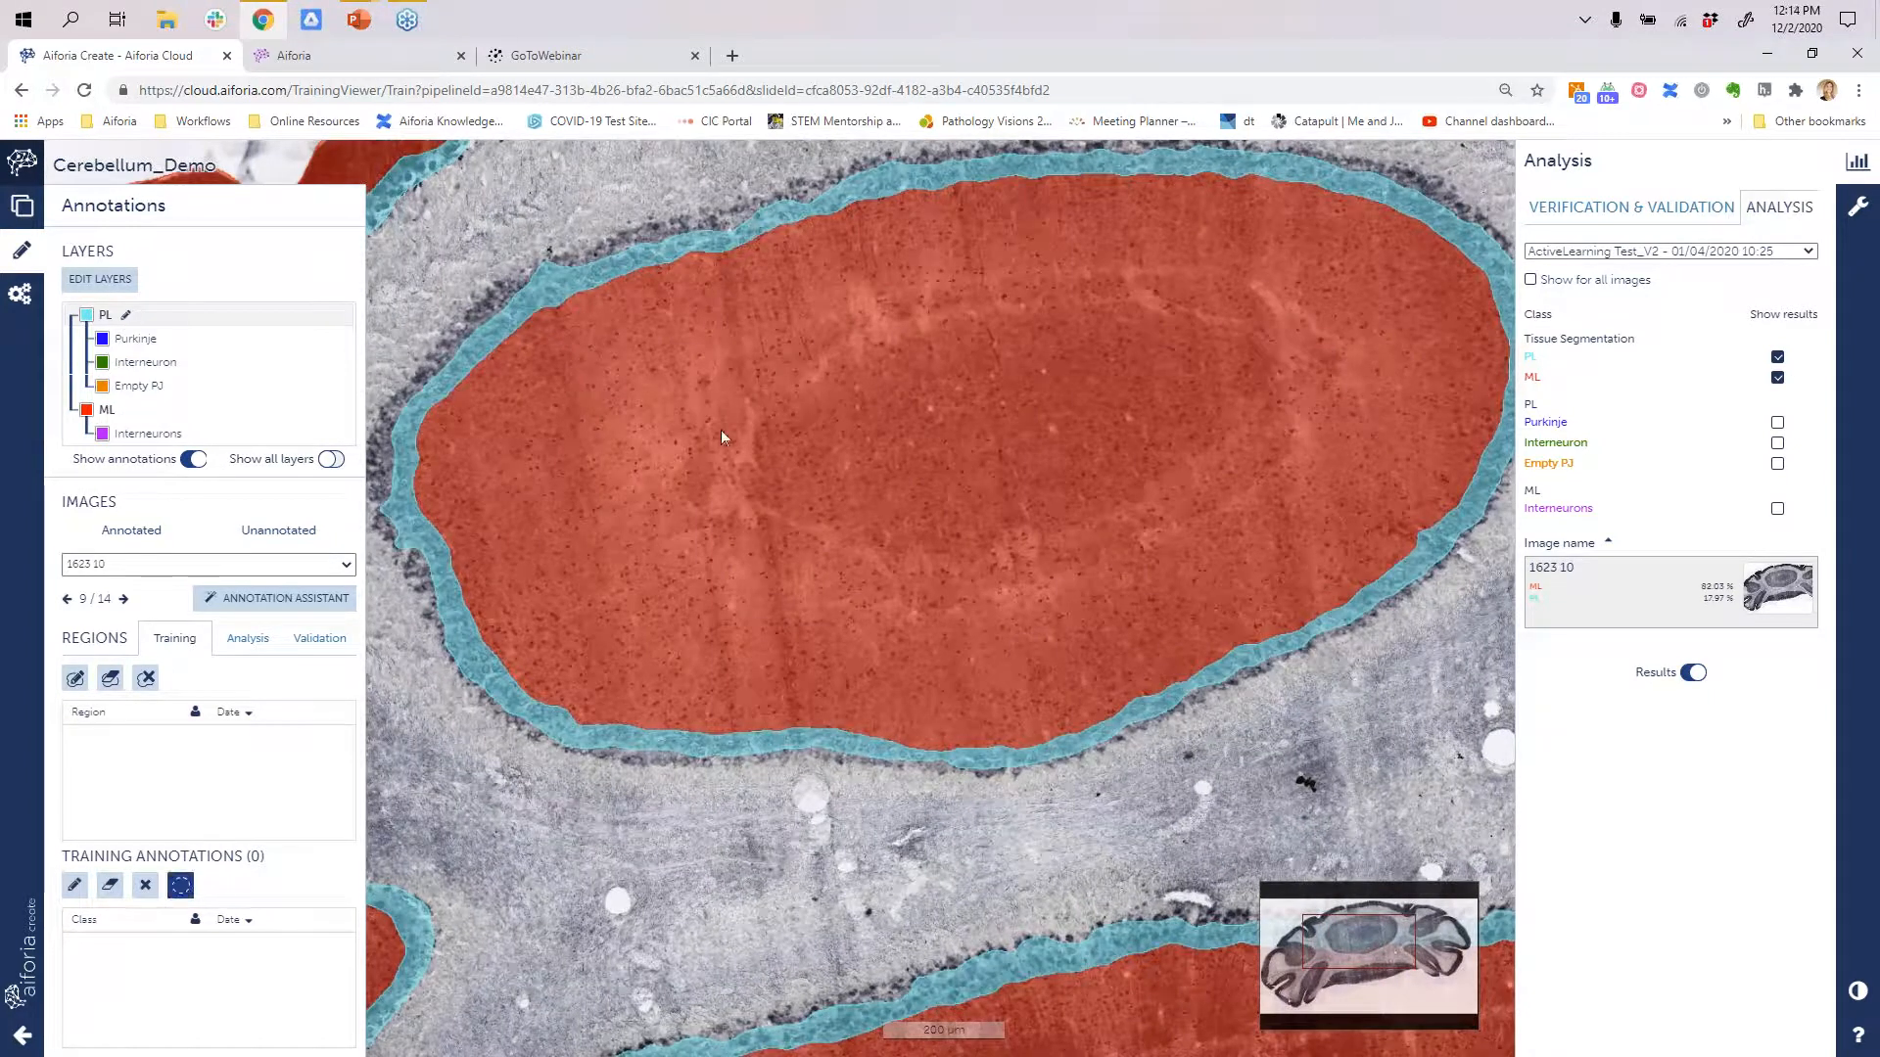
mouse_move(715, 196)
mouse_down()
mouse_move(958, 681)
mouse_move(382, 788)
mouse_move(783, 196)
mouse_move(795, 206)
mouse_up()
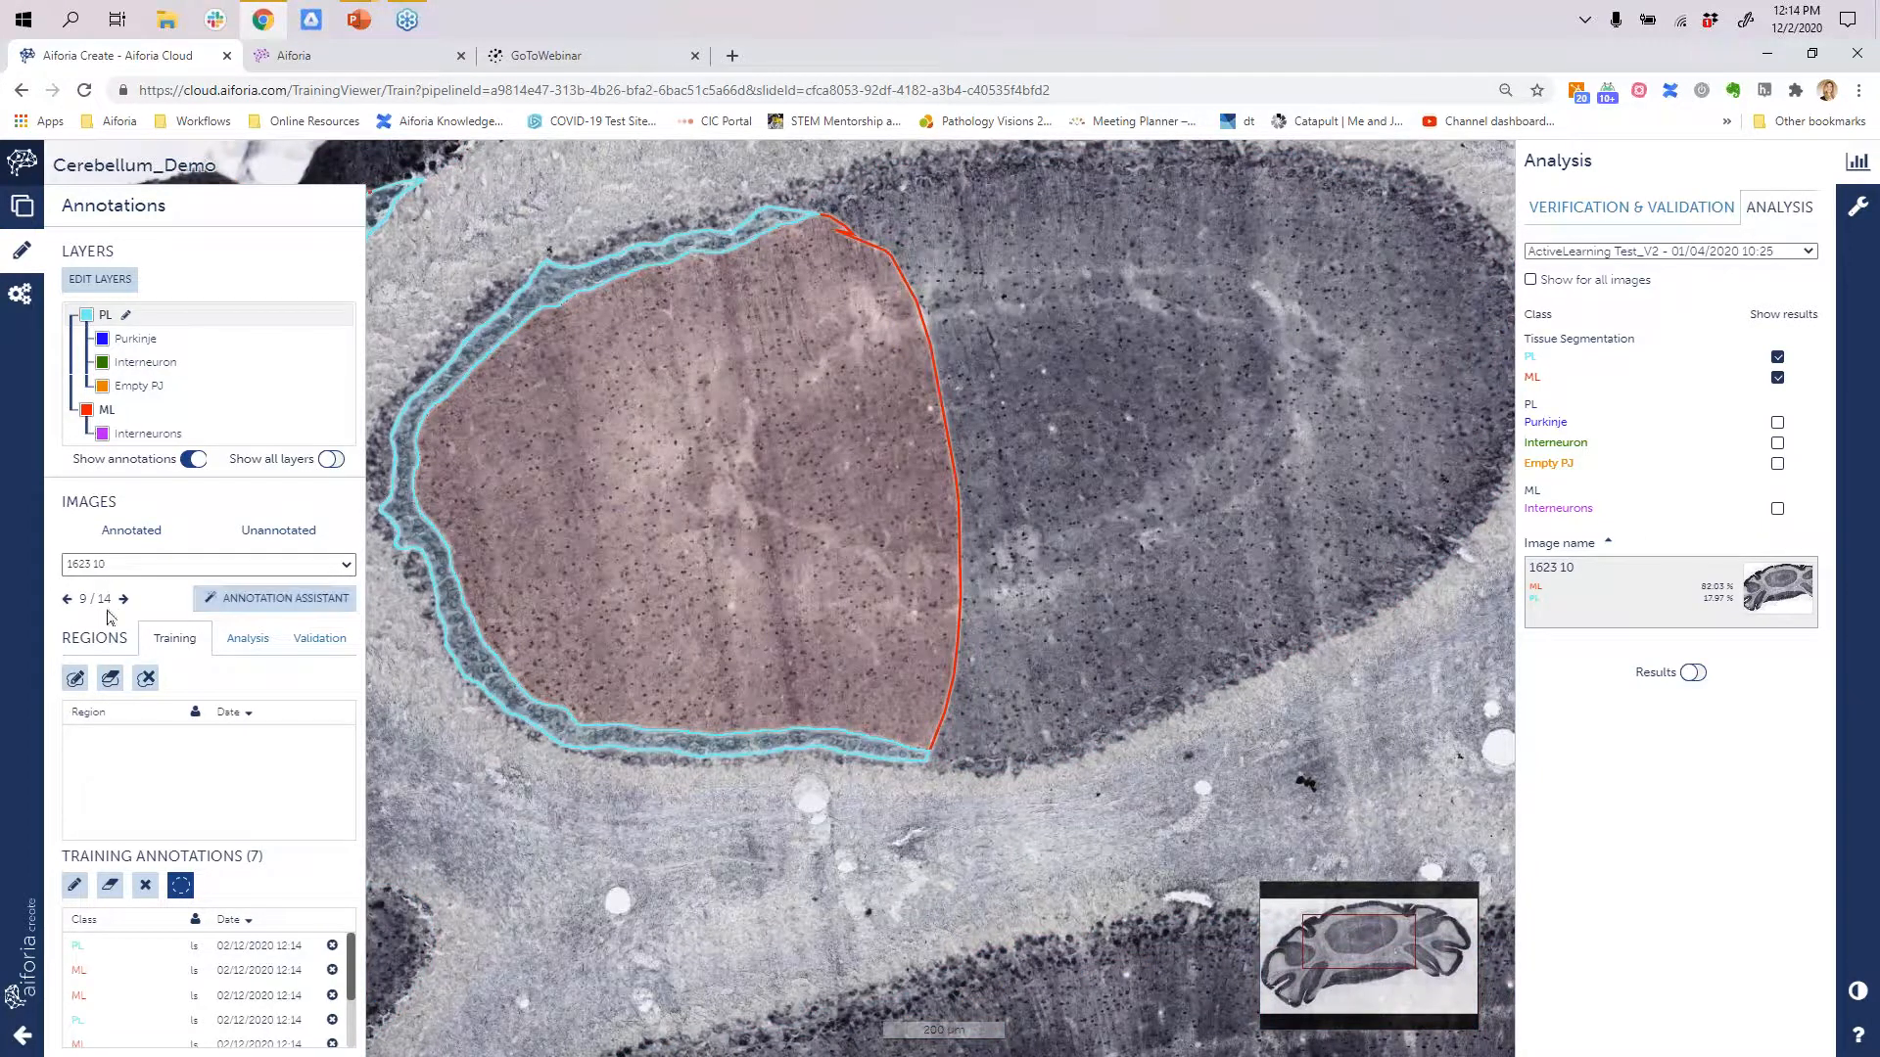
click(75, 675)
mouse_move(611, 181)
mouse_down()
mouse_move(818, 186)
mouse_move(895, 456)
mouse_move(908, 710)
mouse_move(701, 890)
mouse_move(338, 731)
mouse_move(498, 210)
mouse_move(630, 204)
mouse_up()
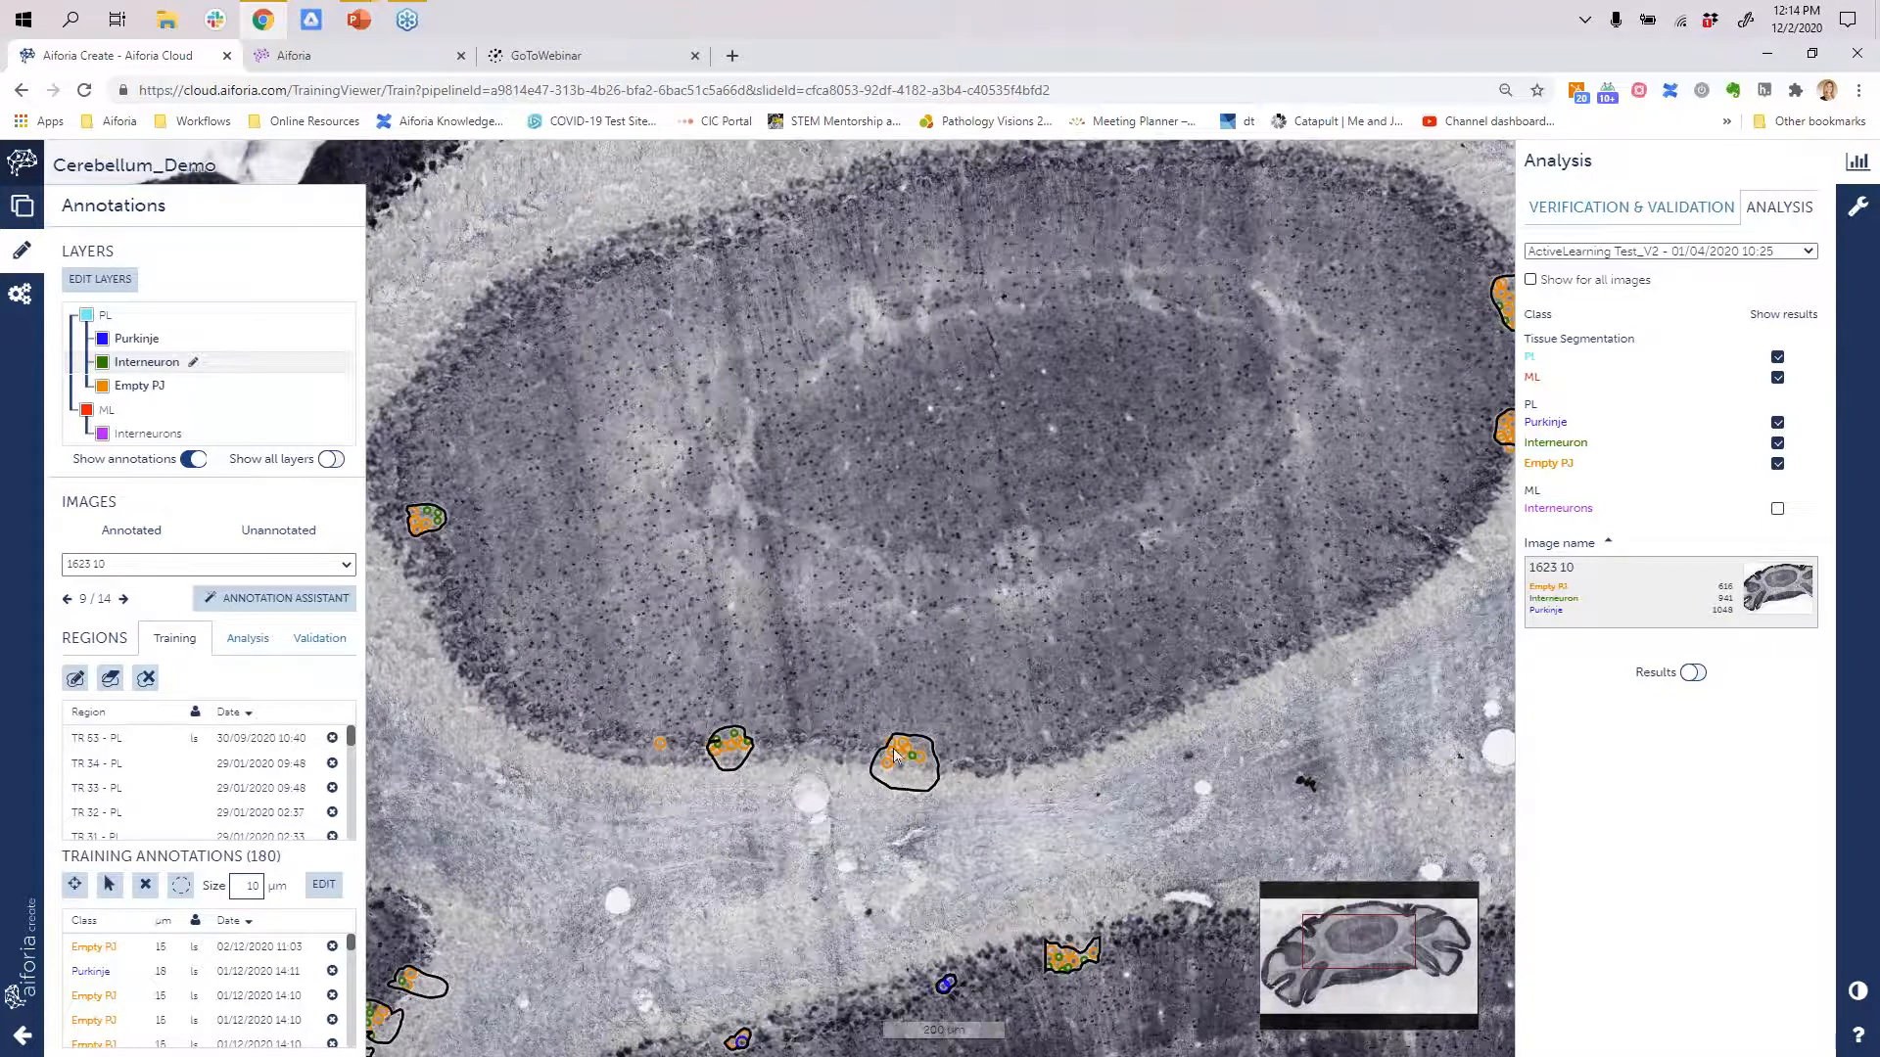
- Place two 10 µm Interneuron annotations on cells in the PL layer just left of the outlined region at the oval's lower edge
scroll(906, 762, up, 4)
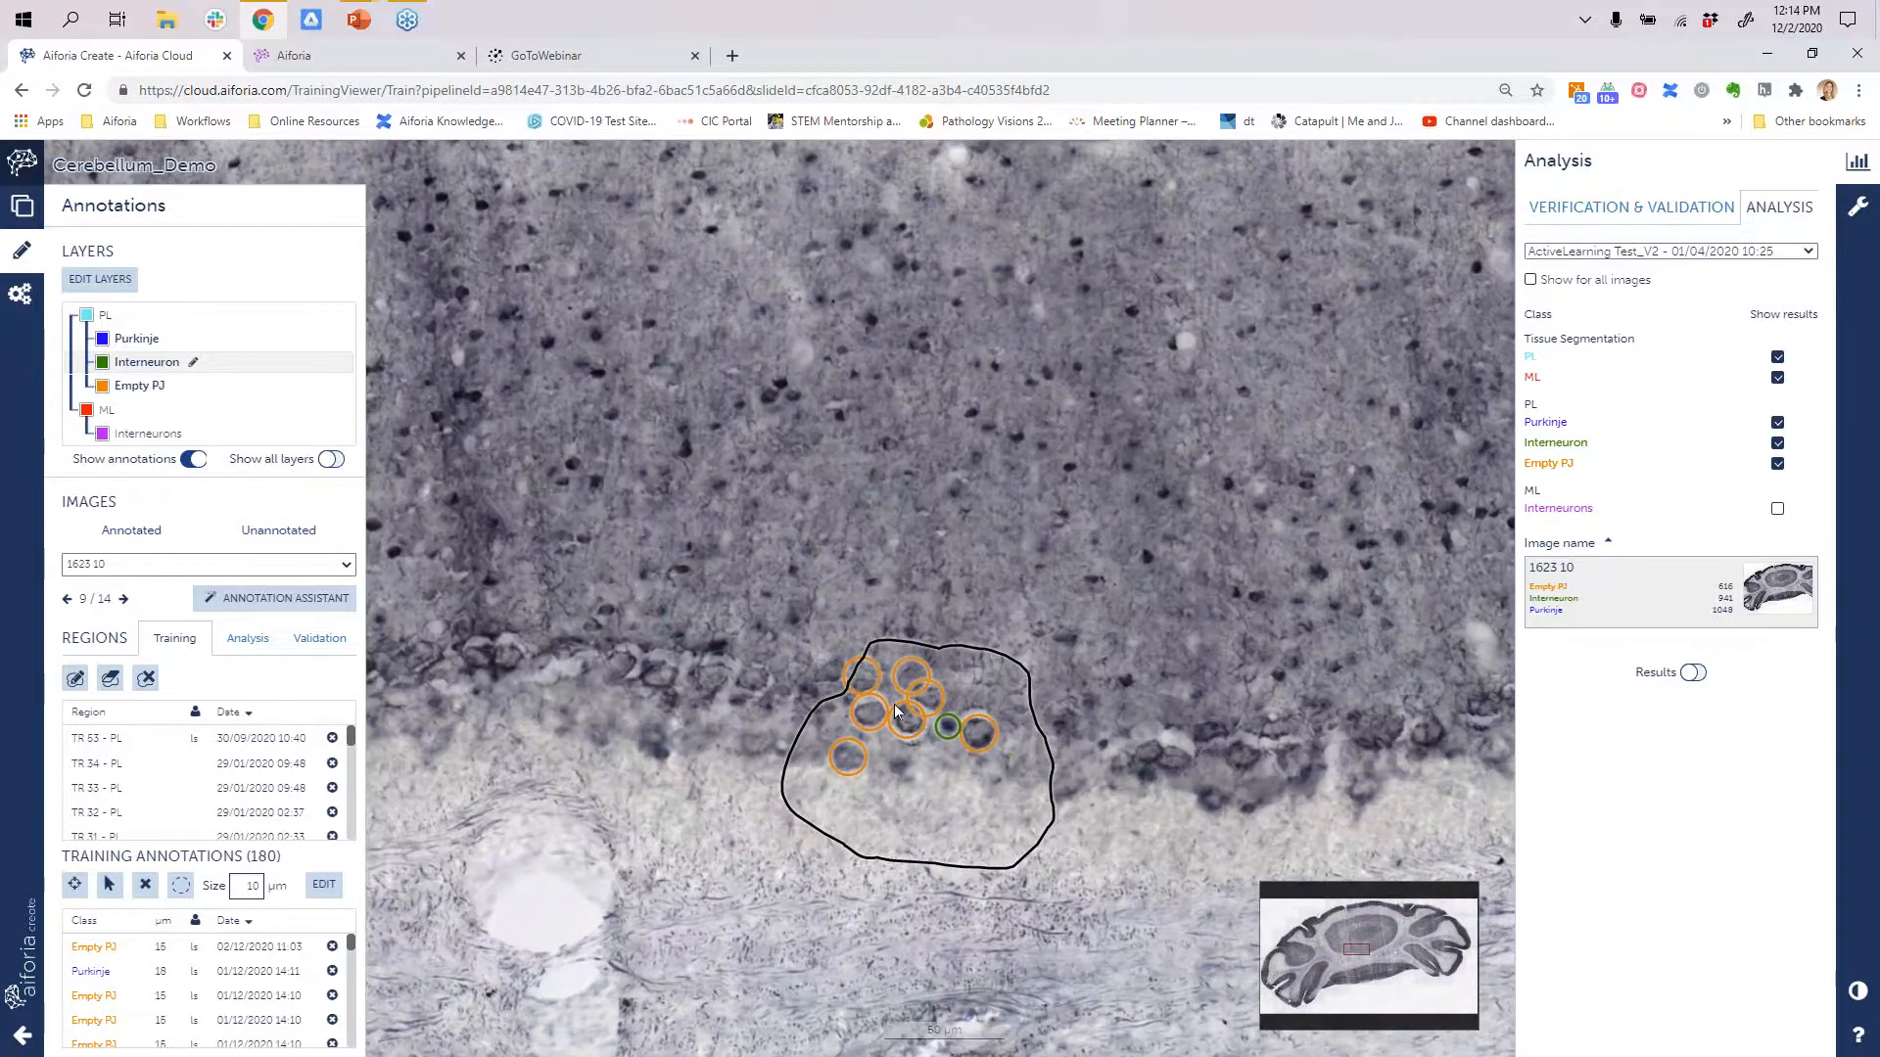
scroll(895, 703, up, 2)
click(75, 884)
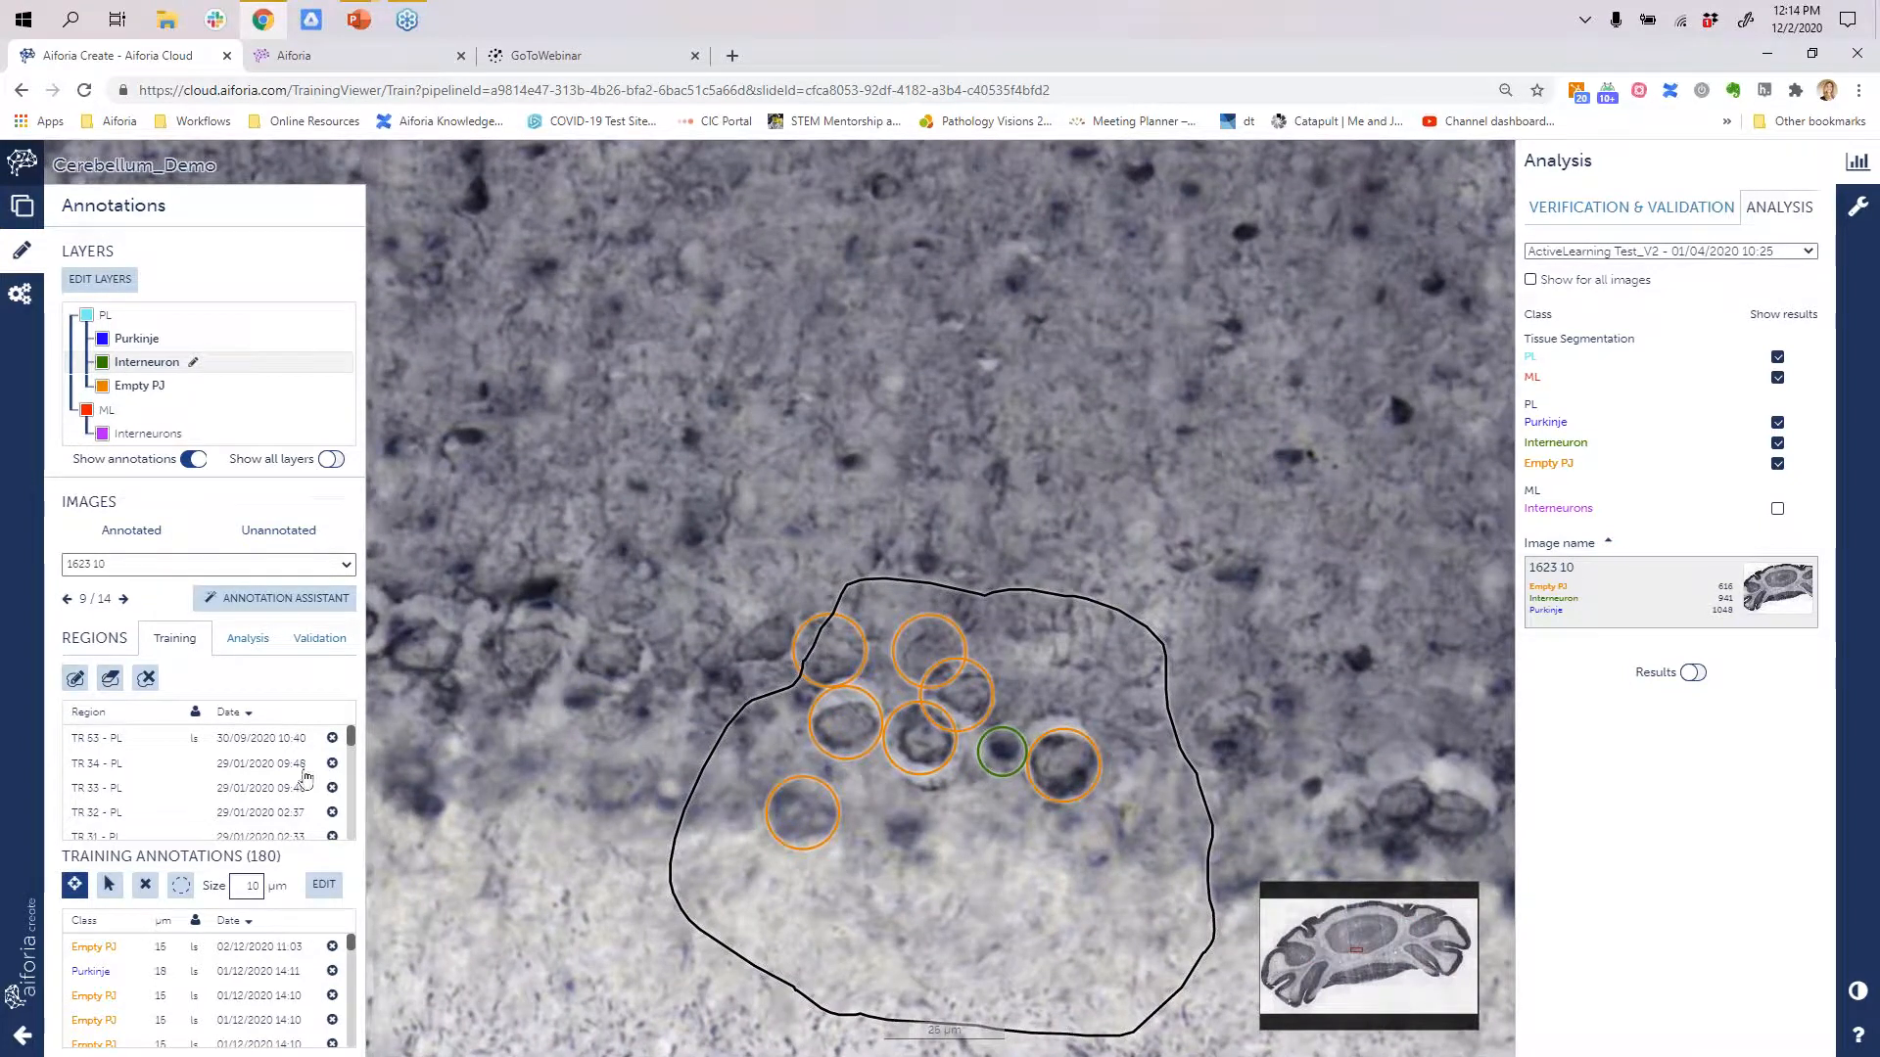
click(604, 656)
click(529, 652)
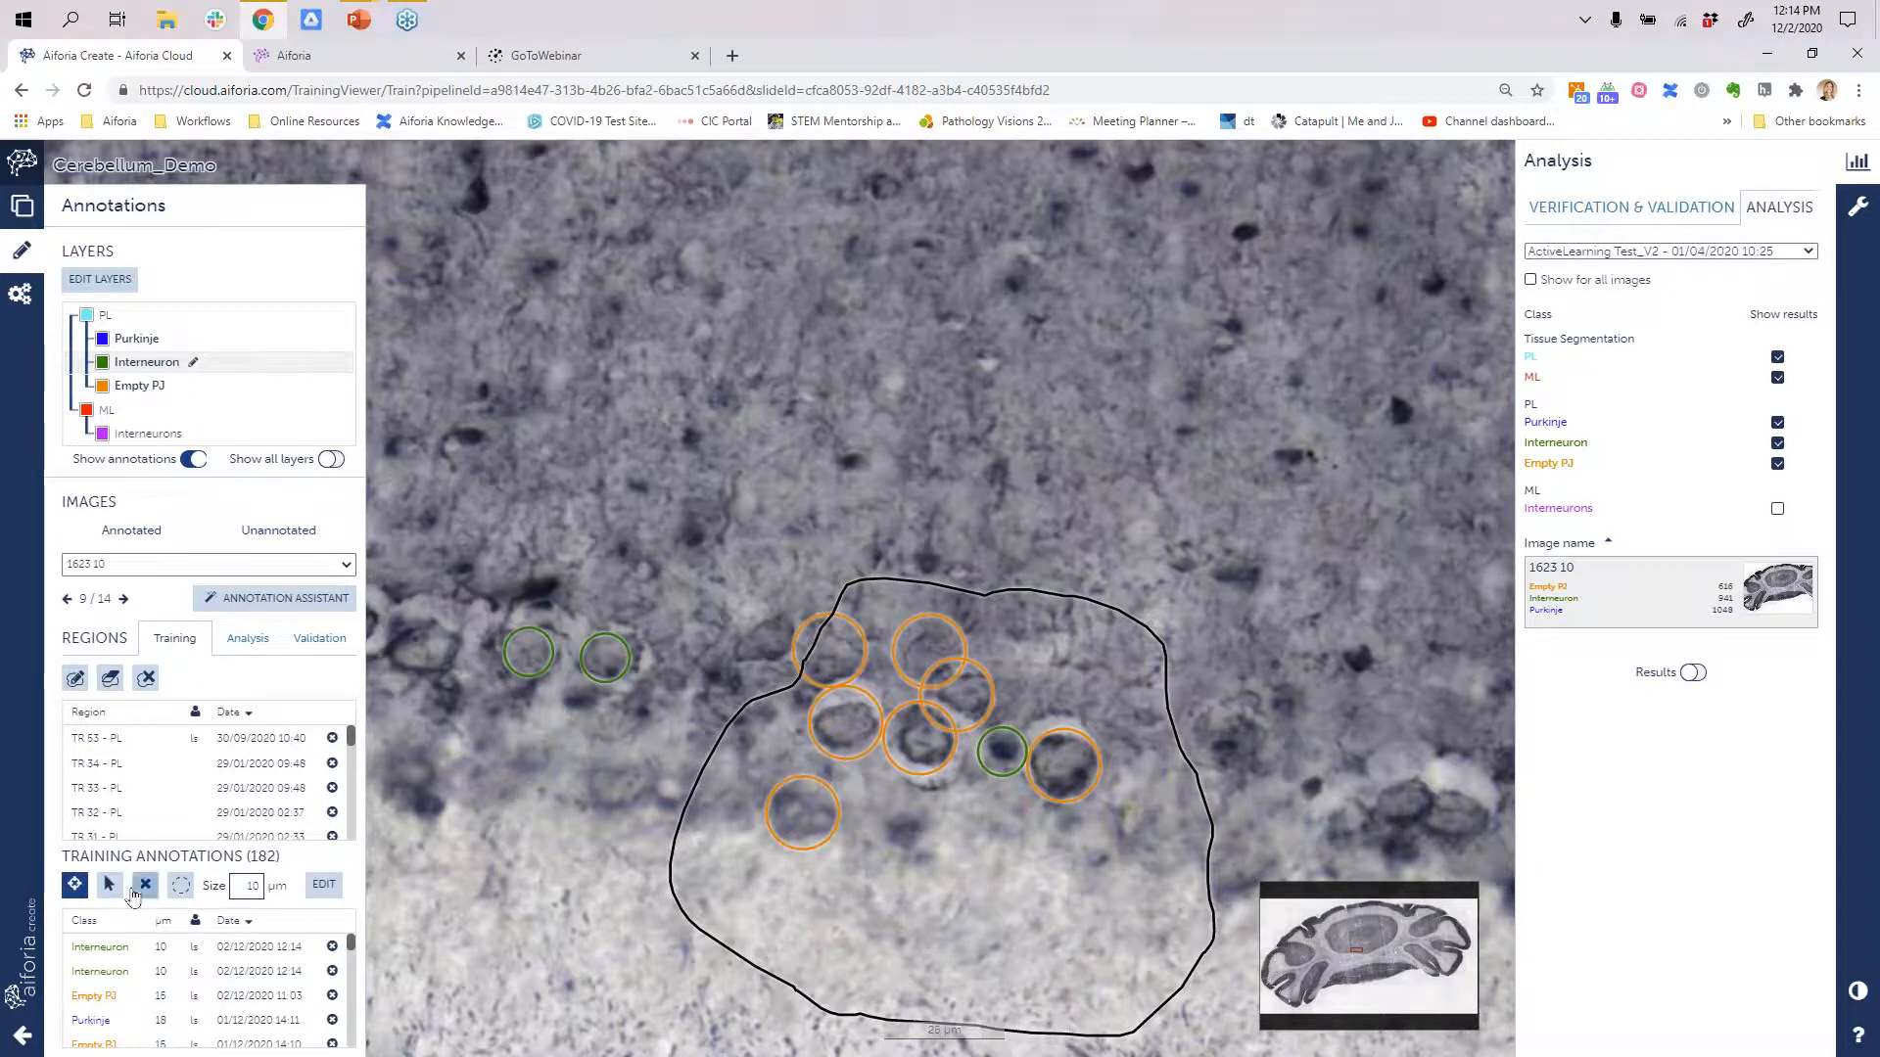
- Change the class of the two newly placed Interneuron annotations to Empty PJ
click(108, 887)
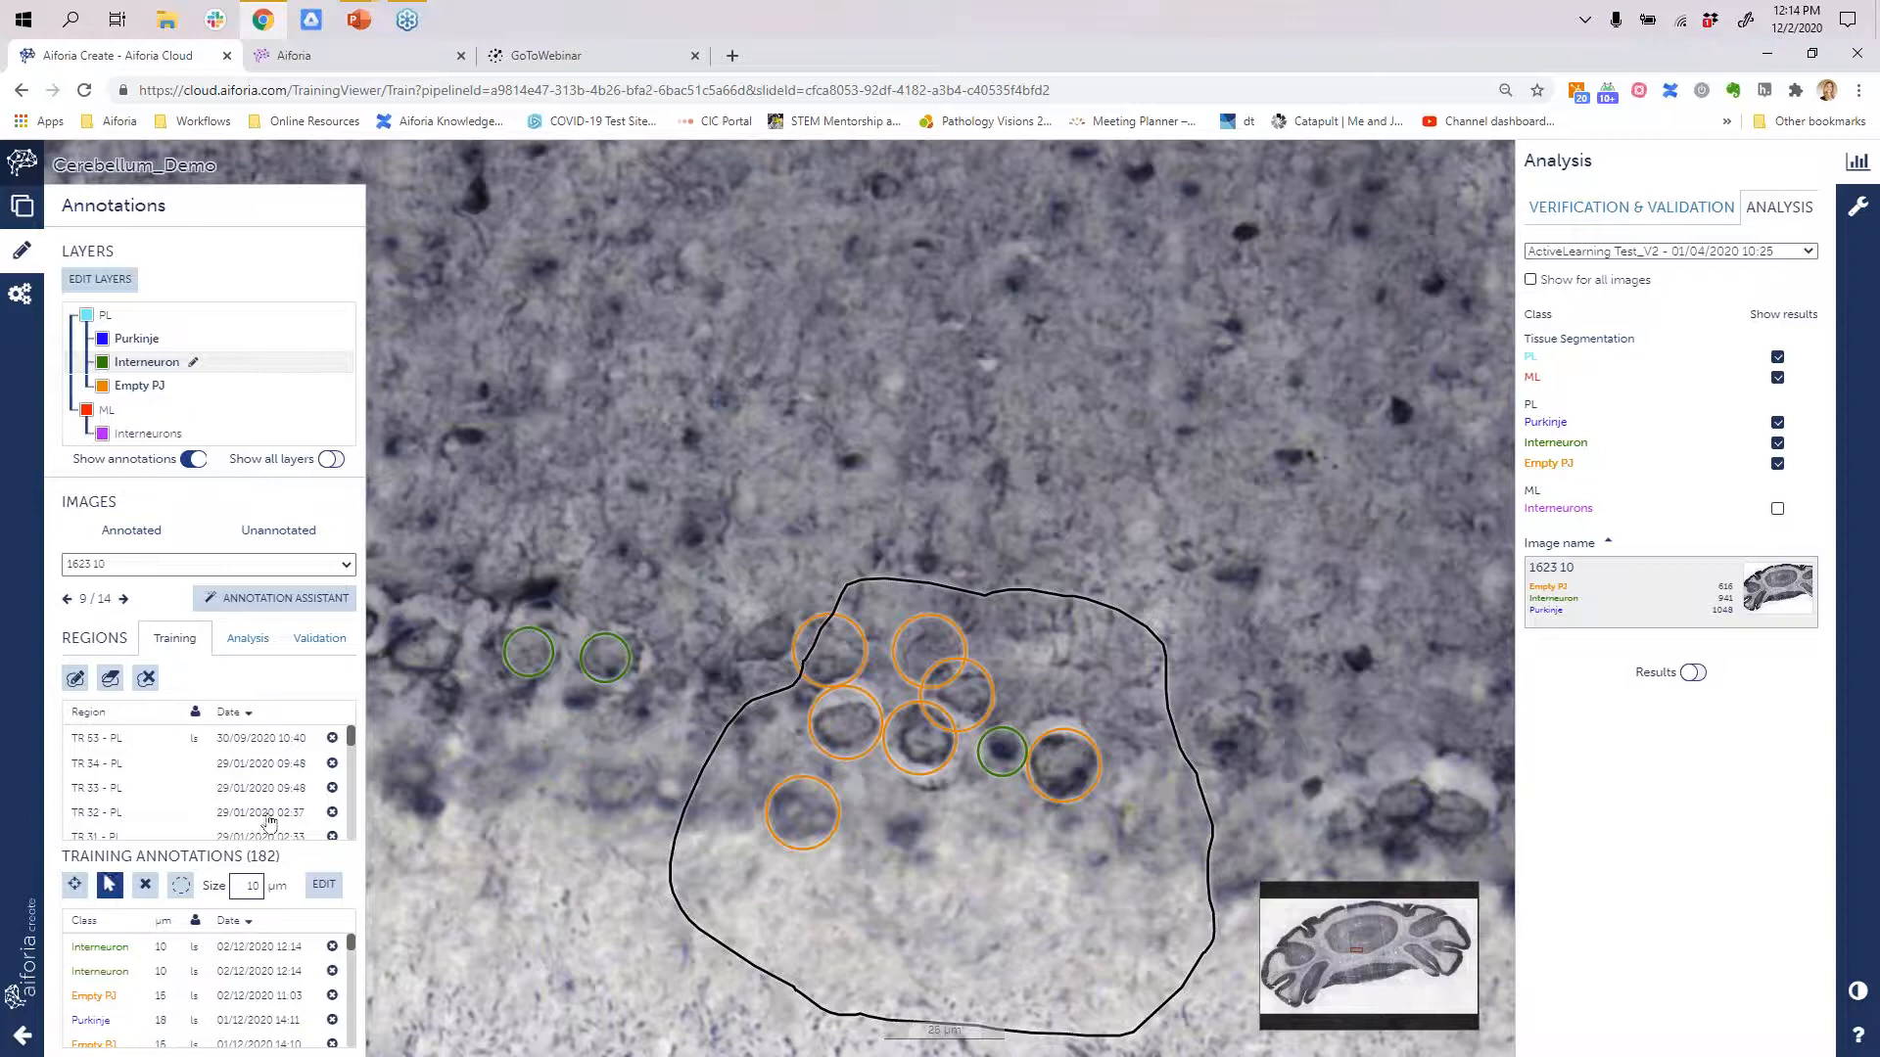
right_click(536, 660)
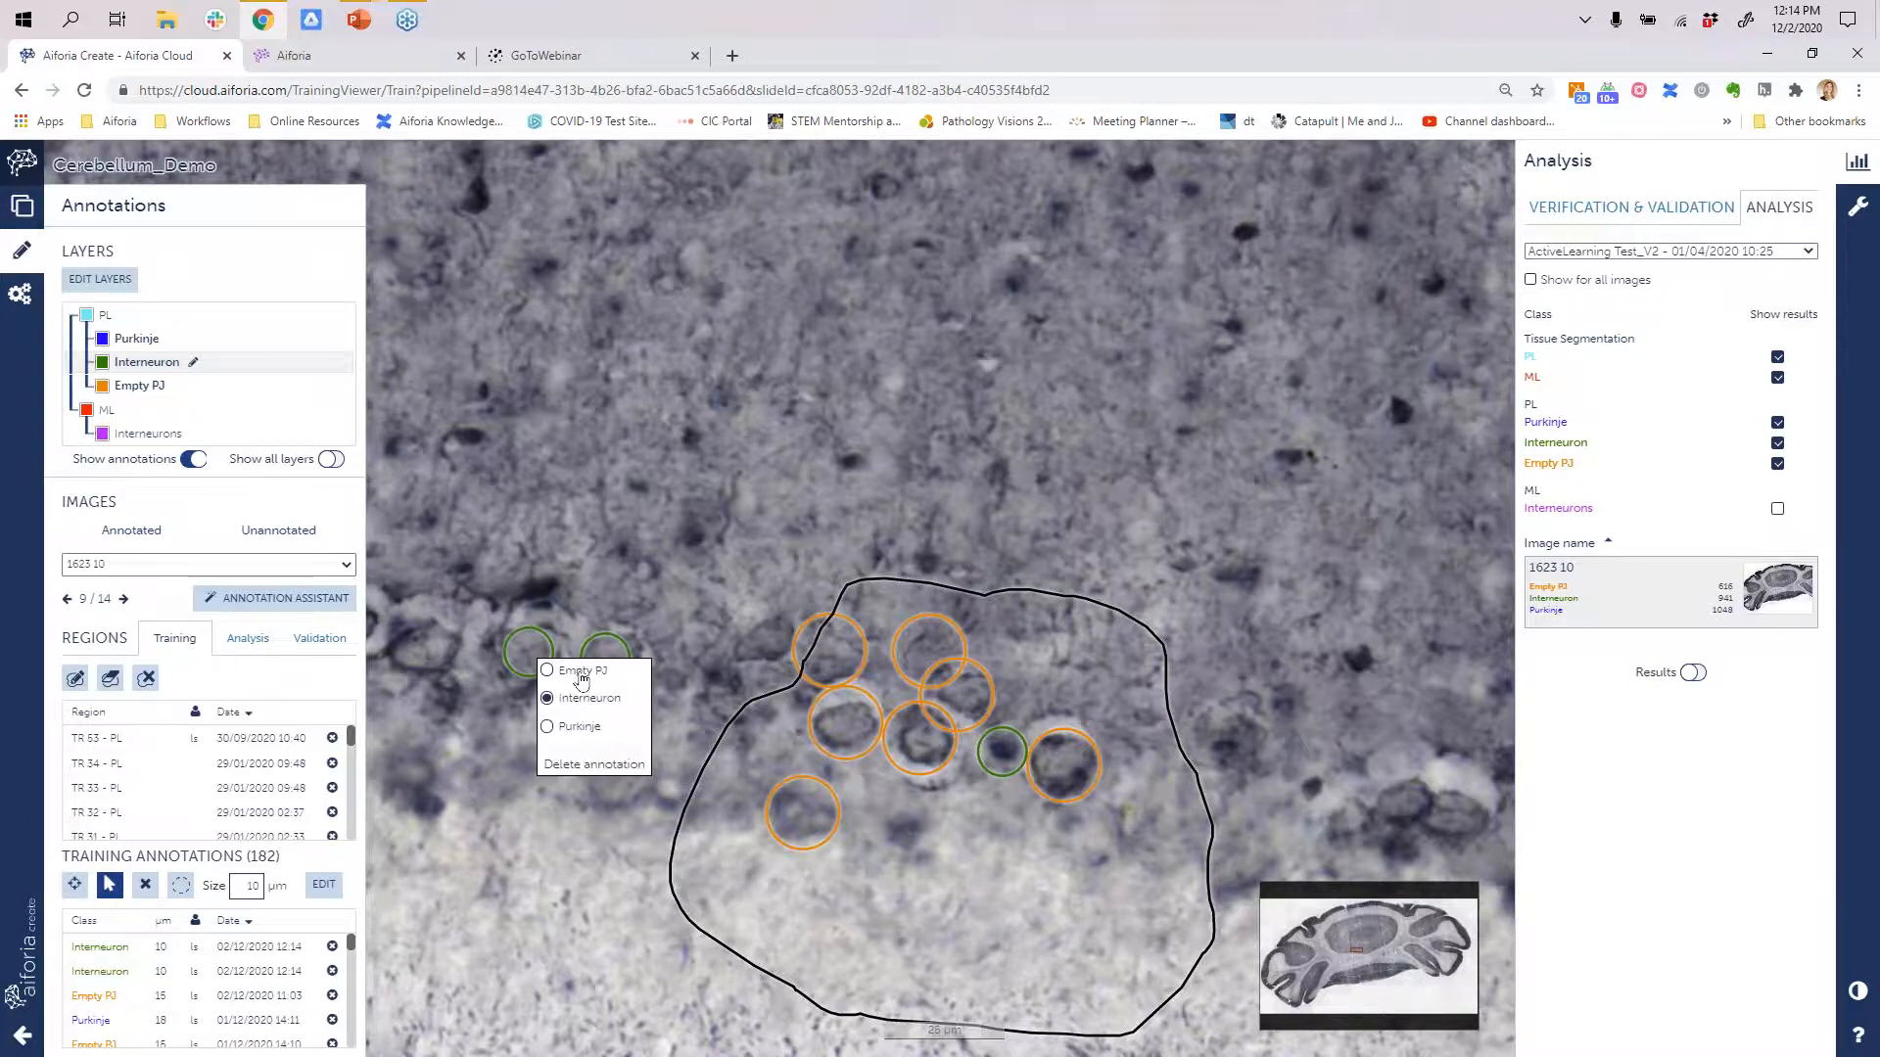
click(586, 728)
click(579, 671)
click(612, 651)
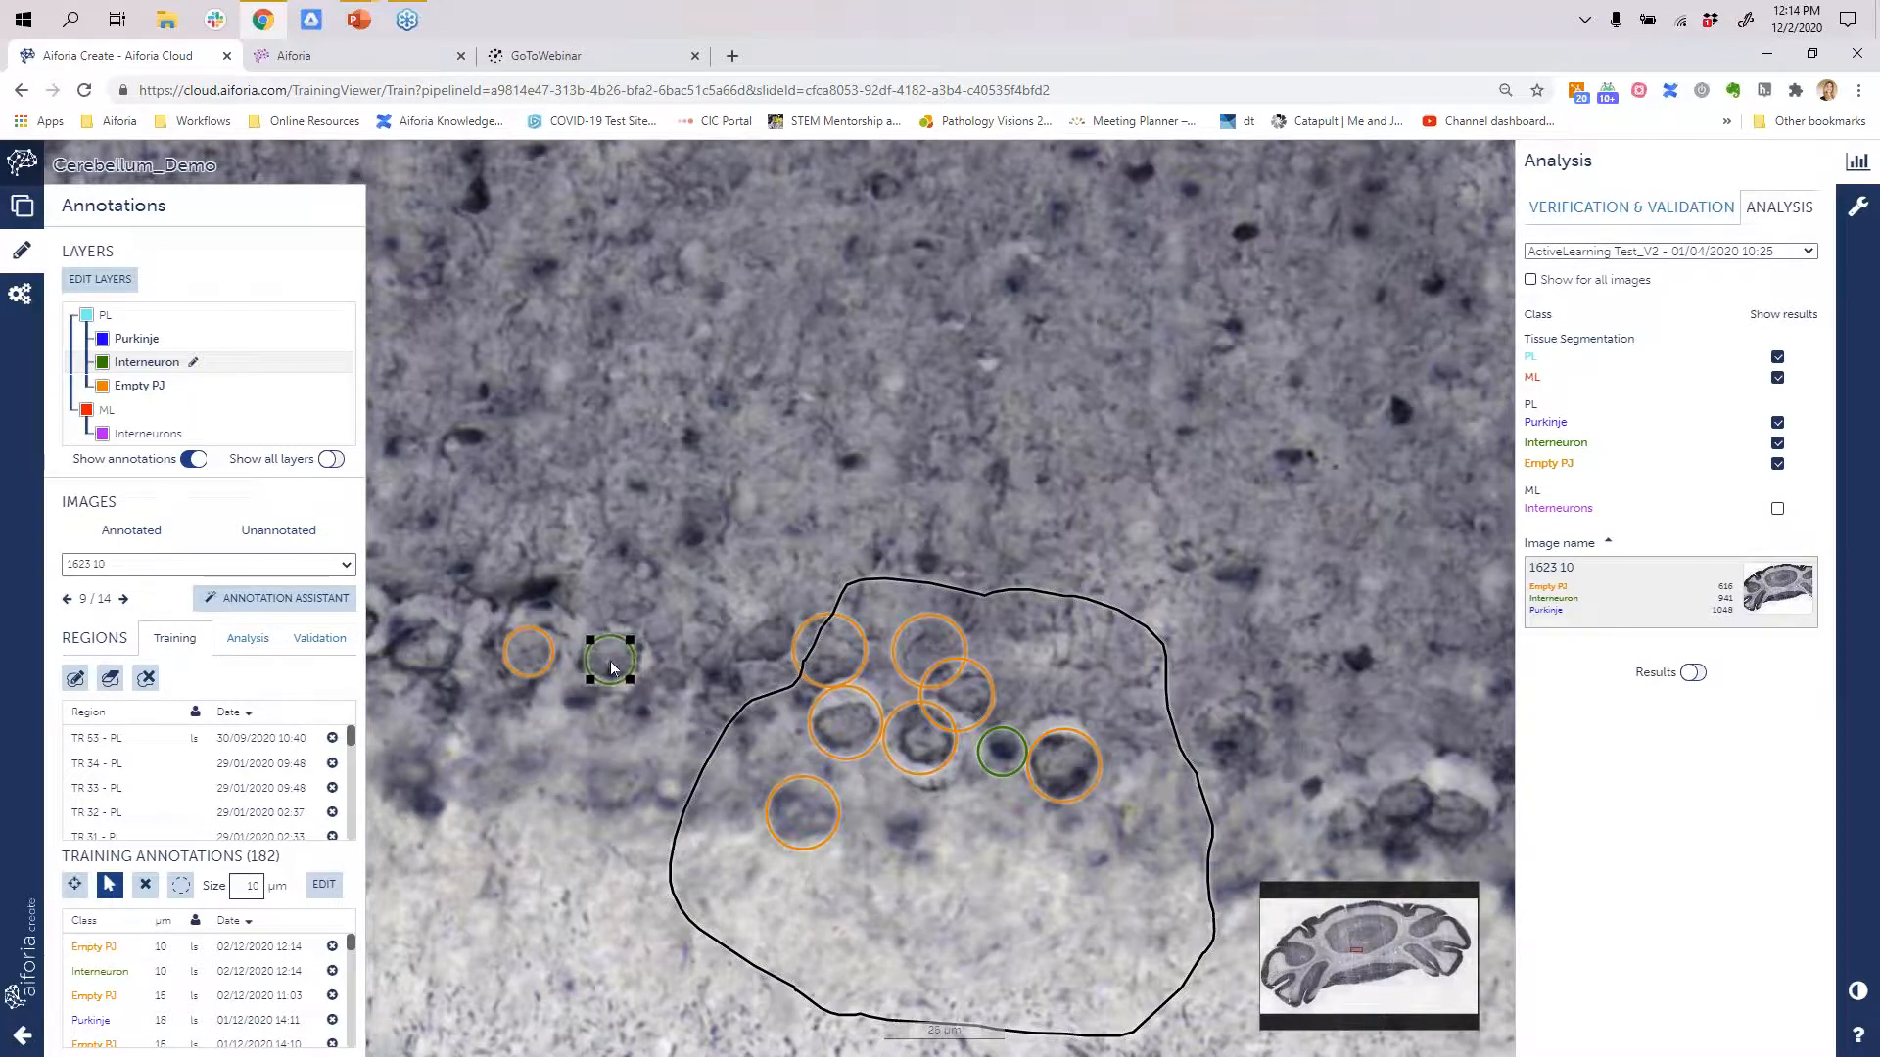
right_click(609, 661)
click(647, 673)
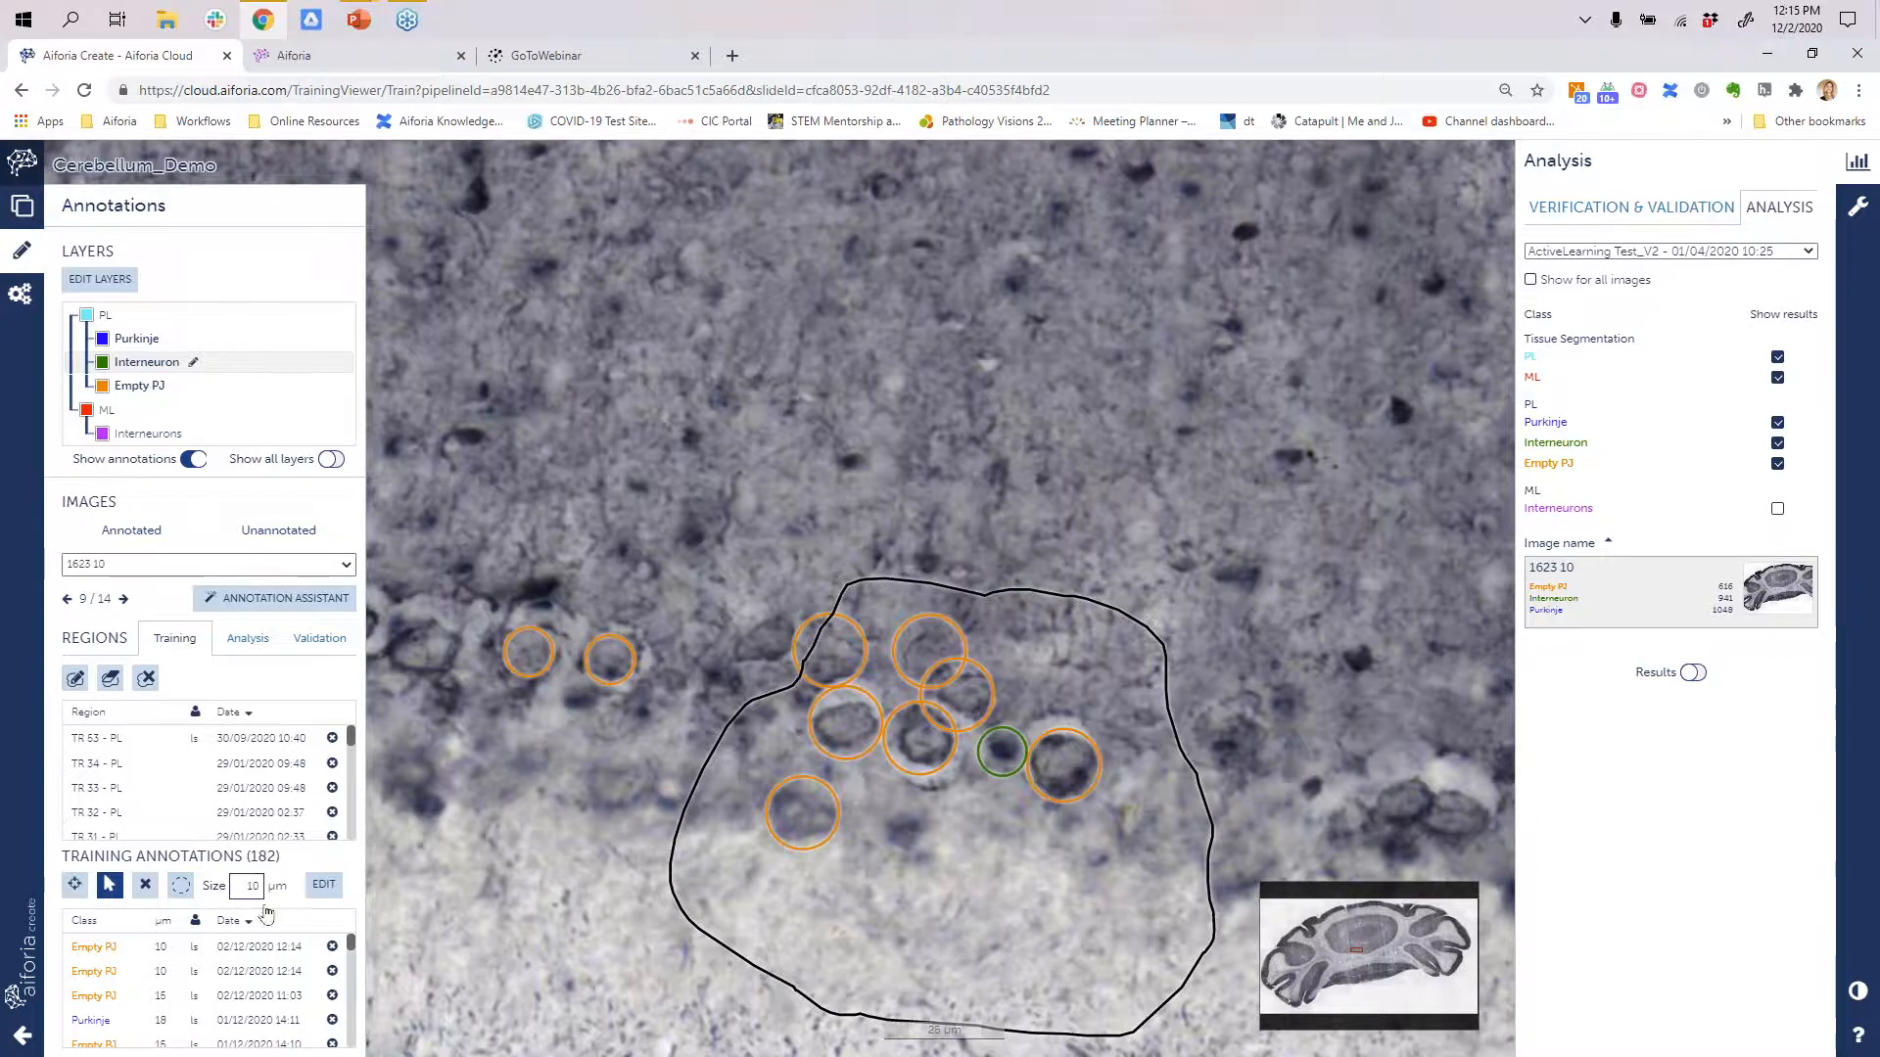
- Resize the Empty PJ object annotations to 15 µm in all images in the project
click(322, 886)
click(861, 257)
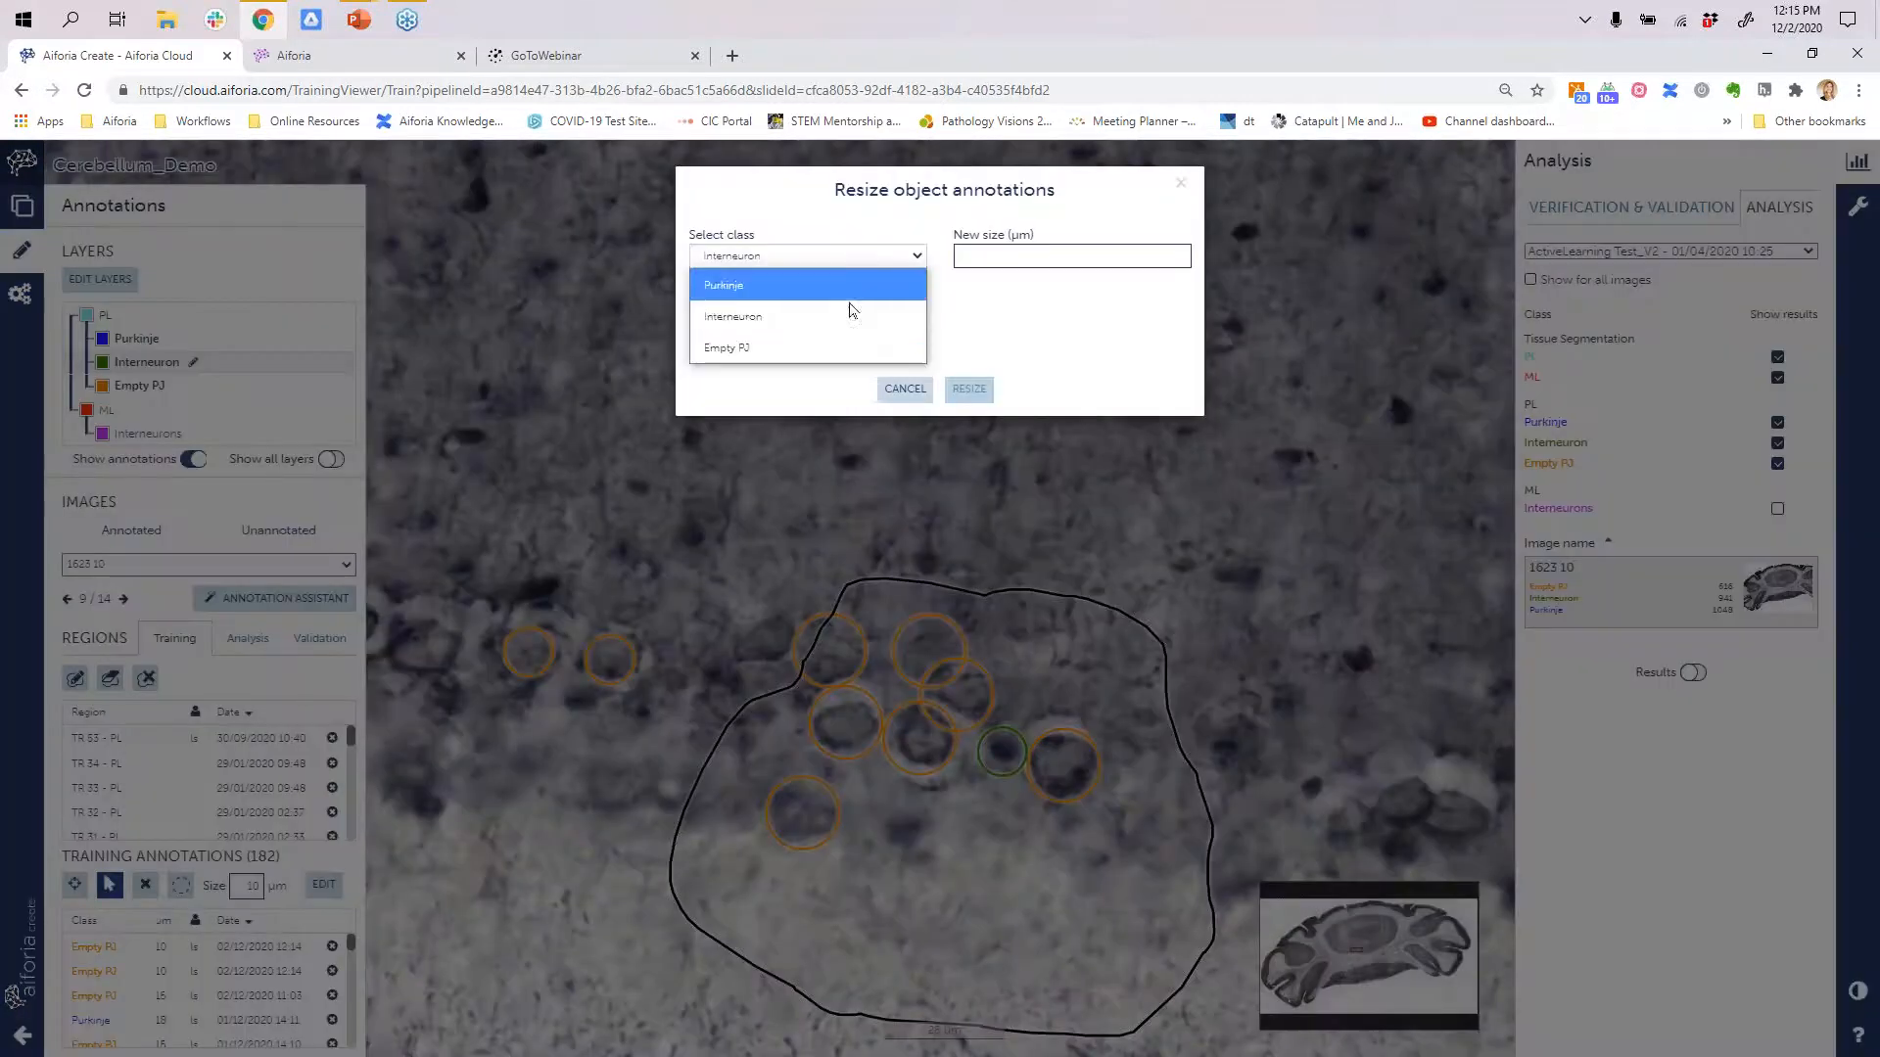
click(803, 347)
click(778, 332)
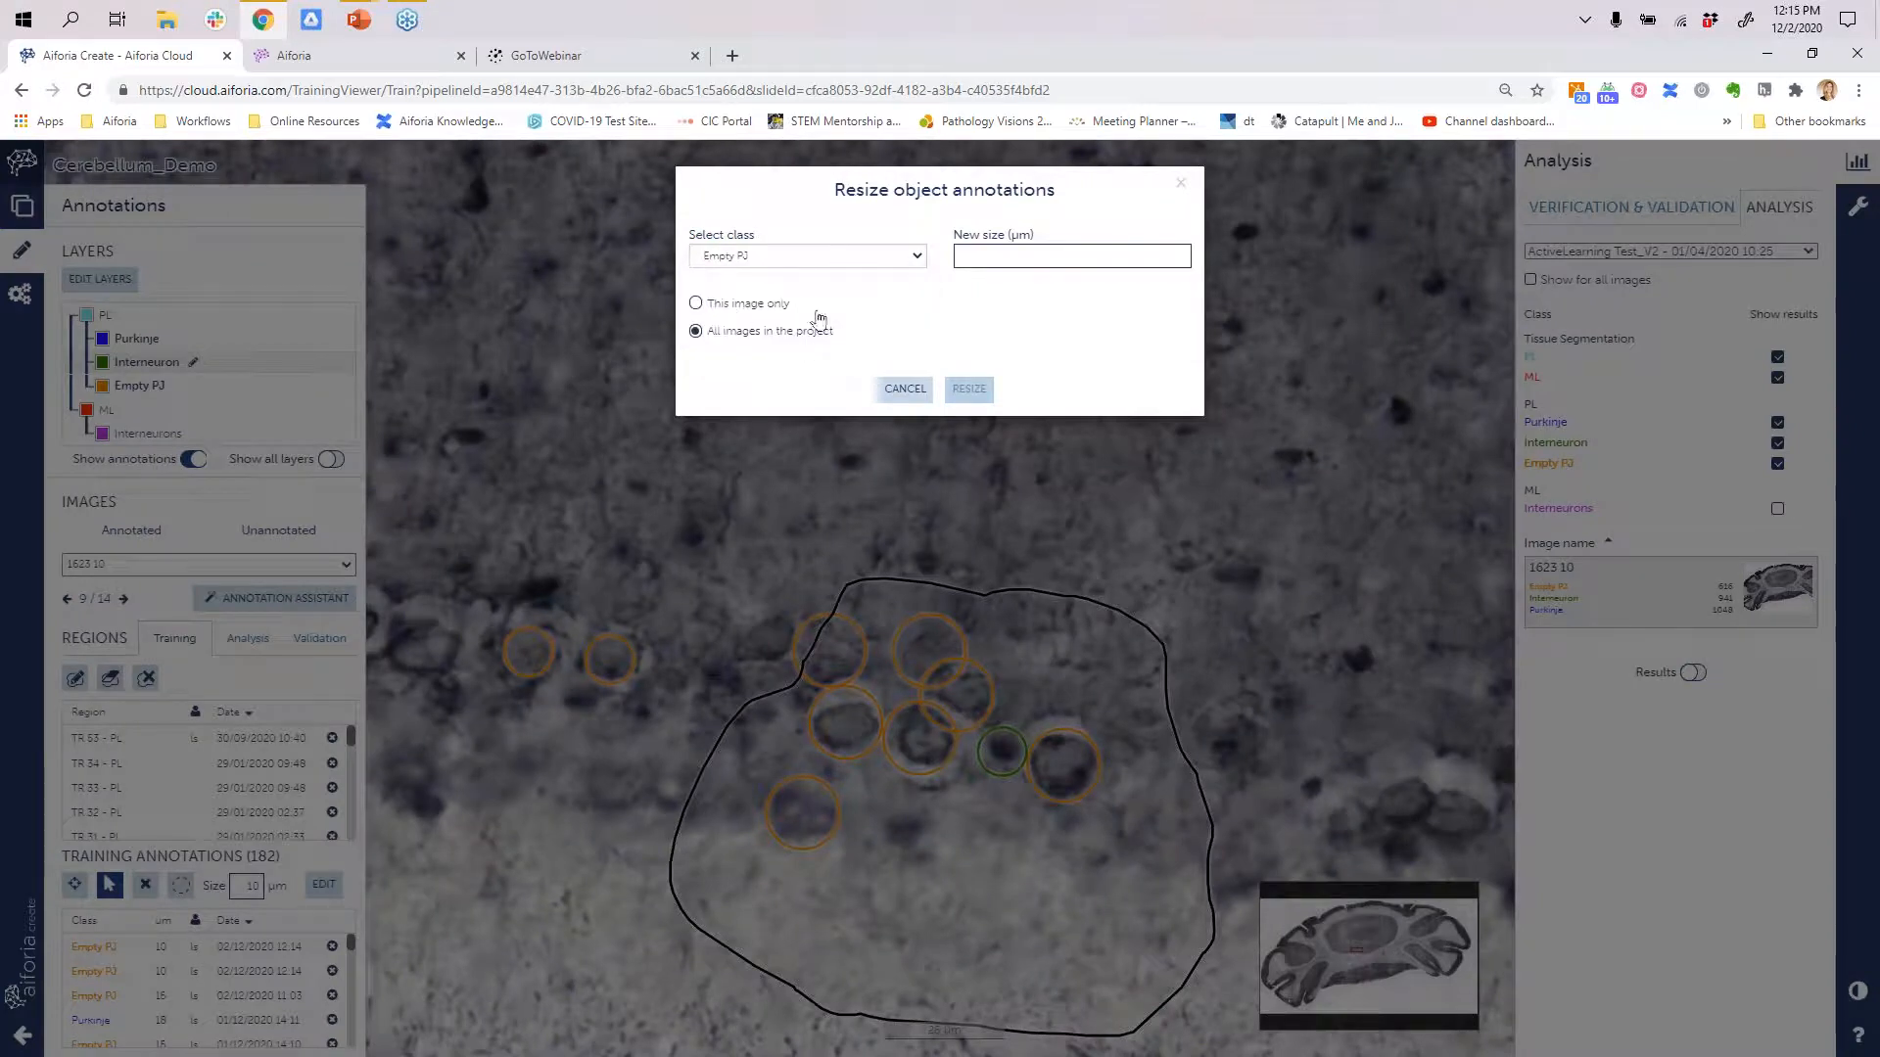
click(1071, 258)
text(15)
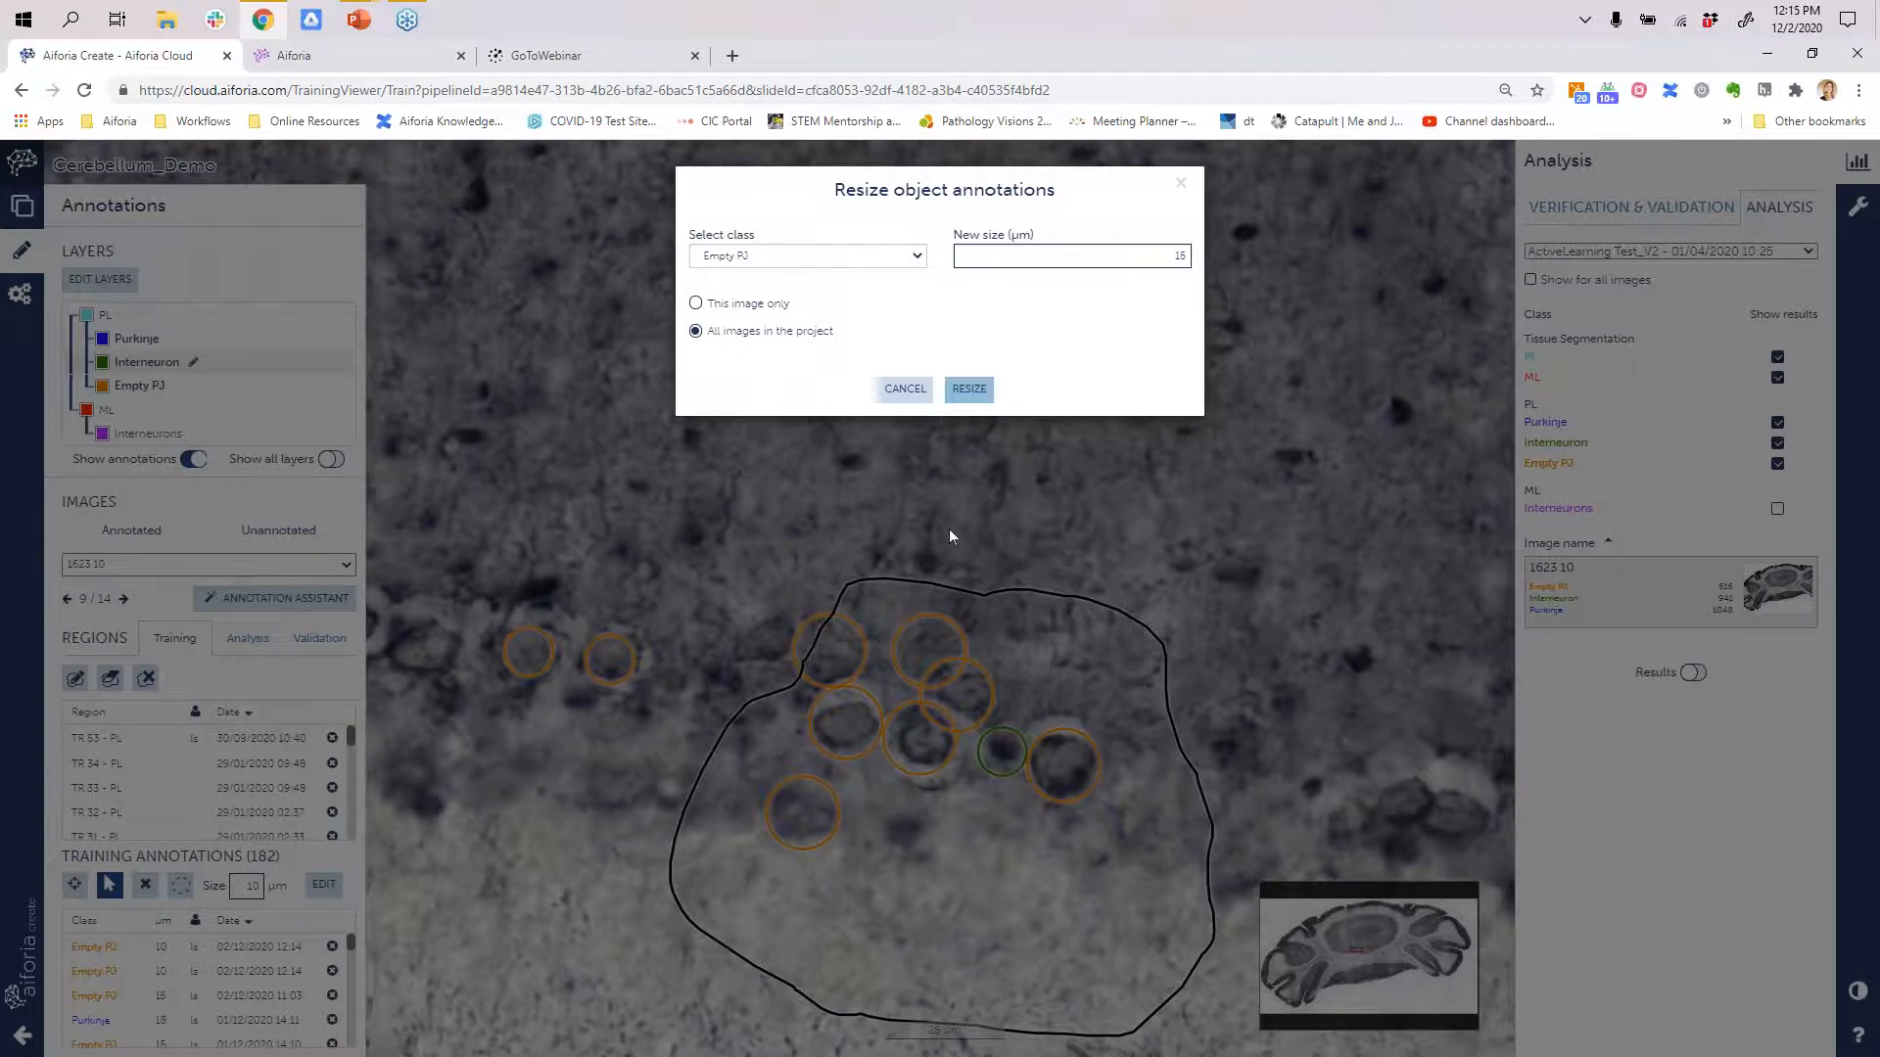
click(969, 389)
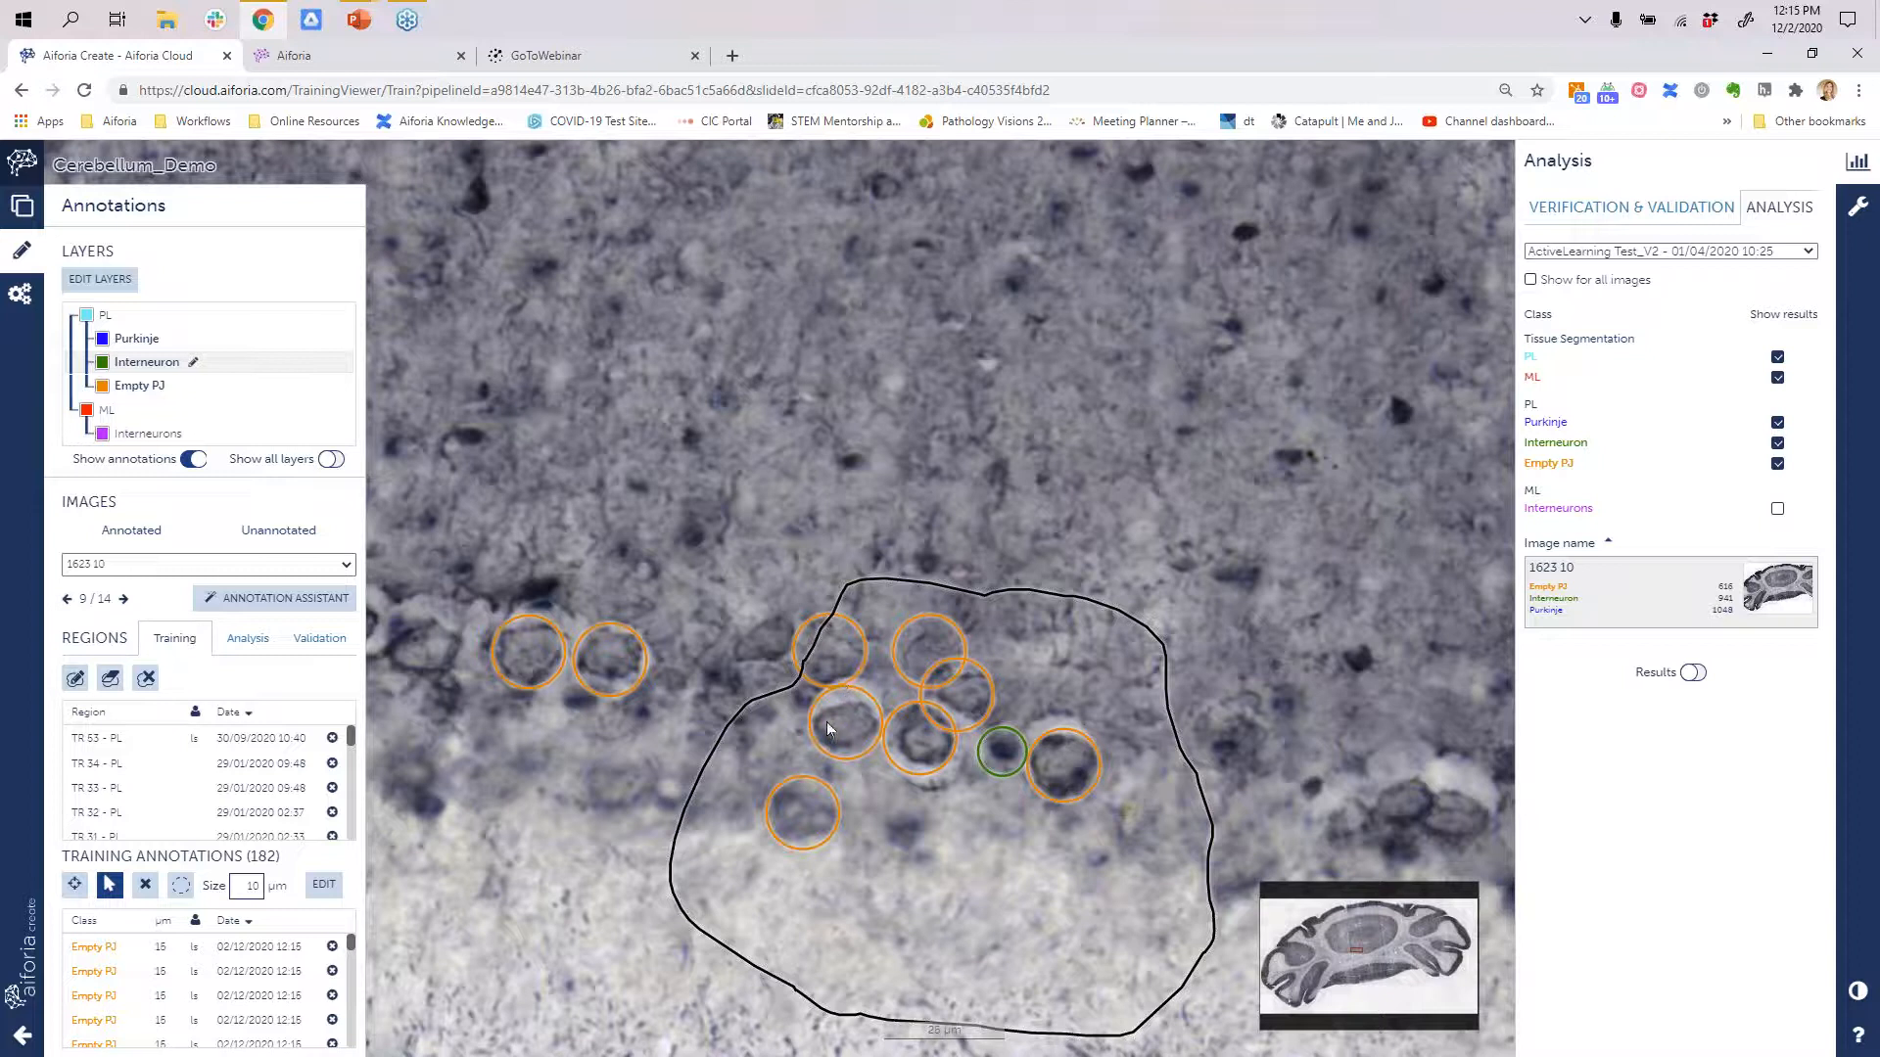
- Begin a new AI model setup and exclude Tissue Segmentation from the layers to train, keeping ML and PL
click(41, 297)
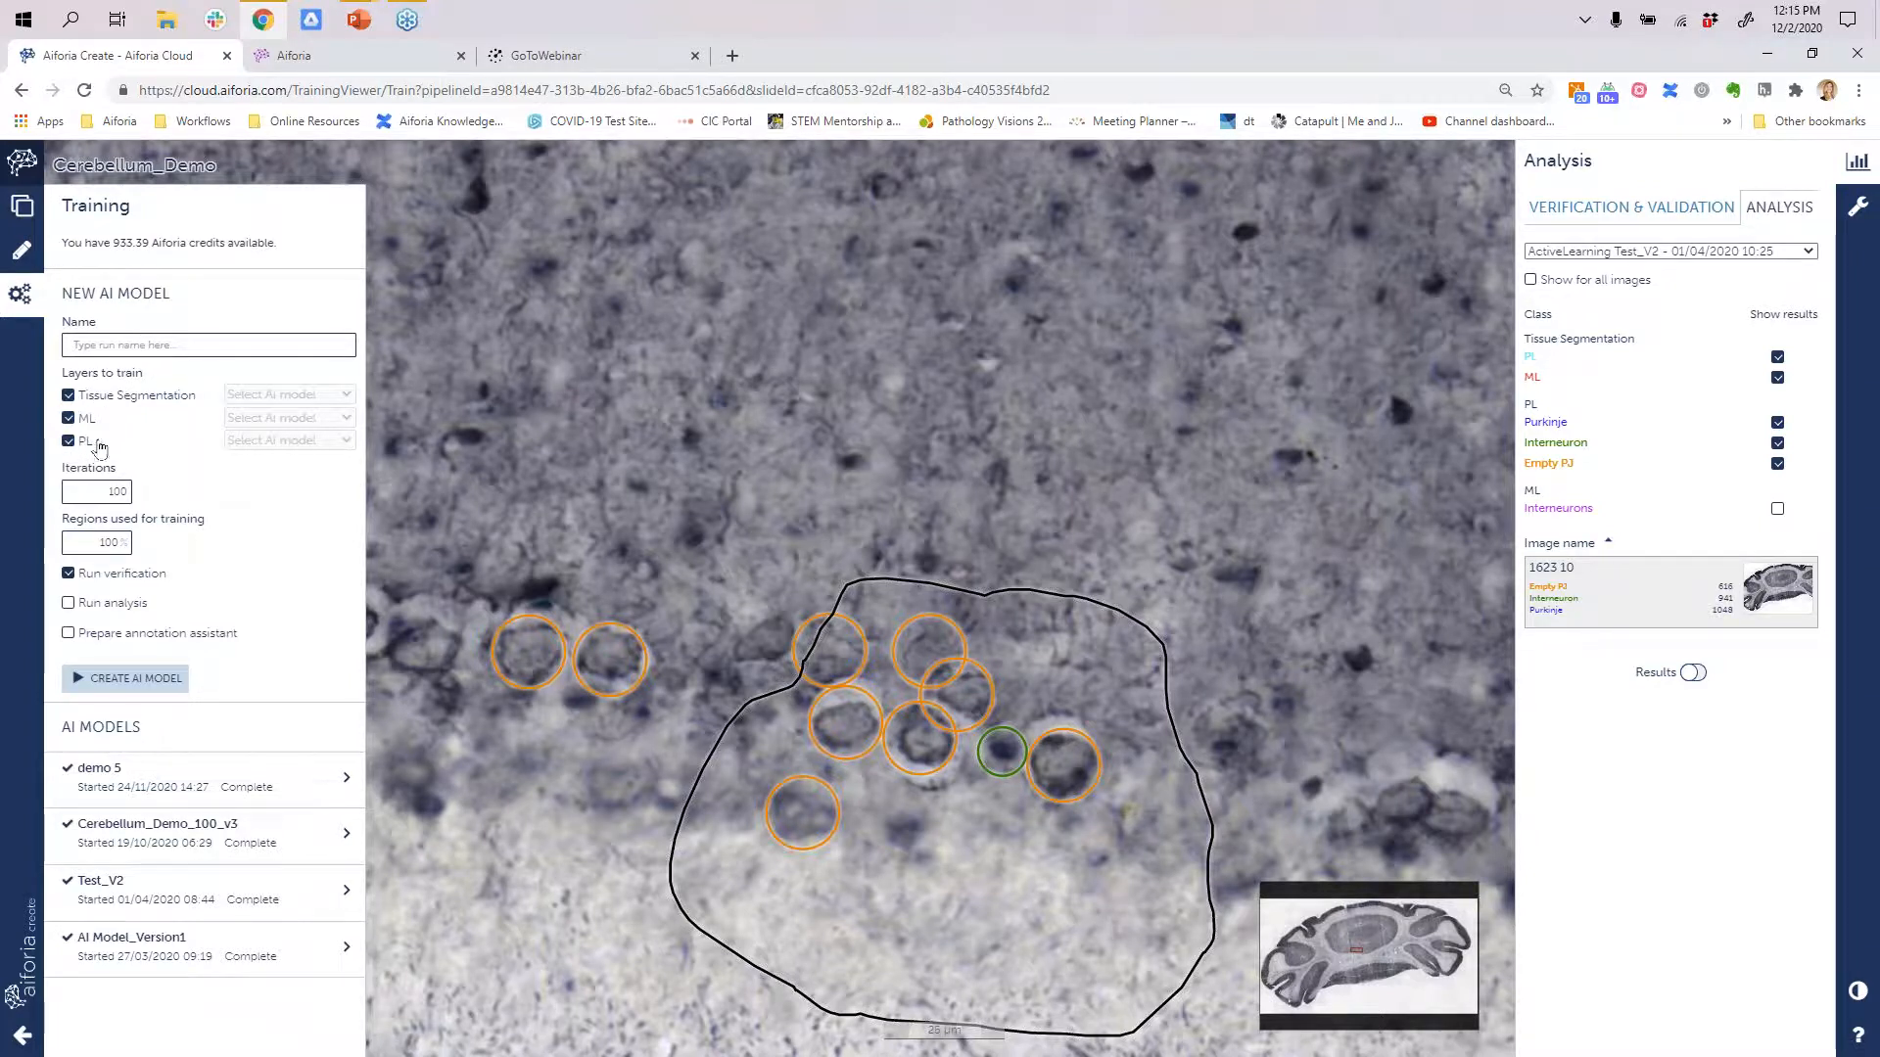
mouse_move(116, 456)
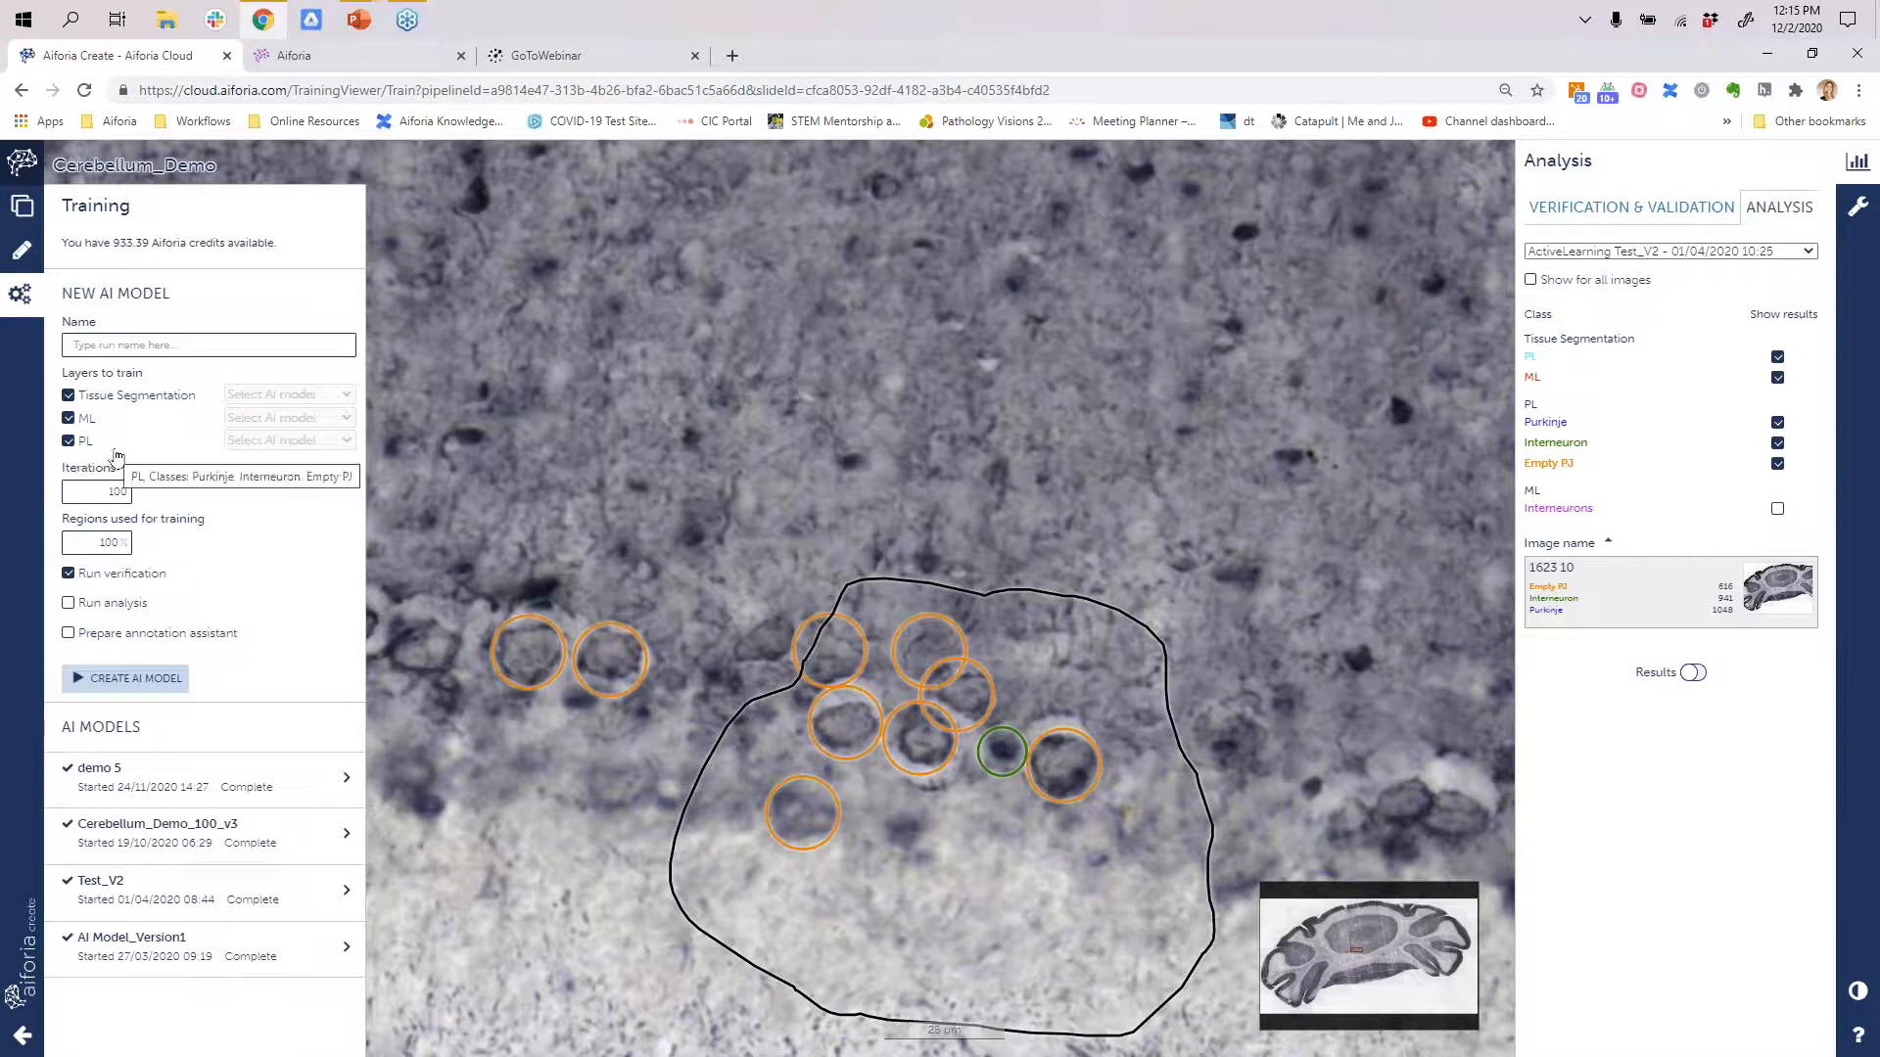
mouse_move(183, 422)
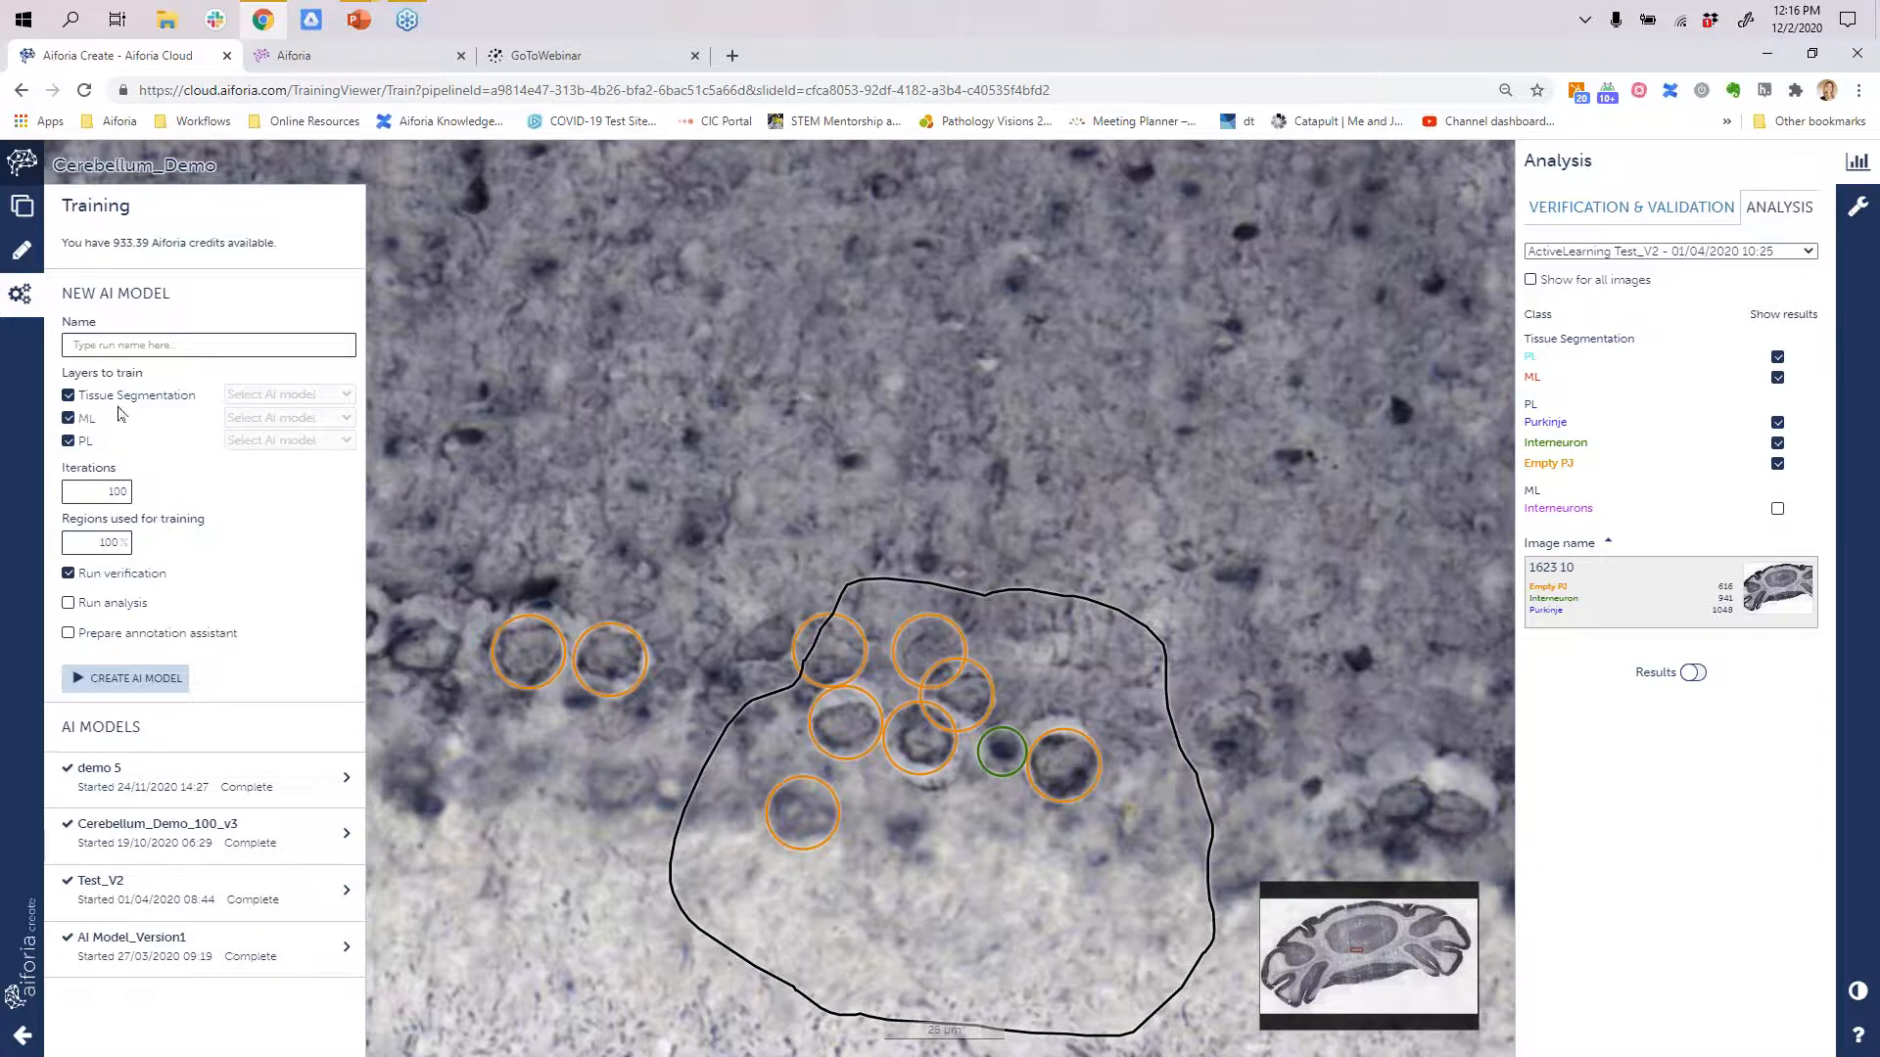
click(70, 396)
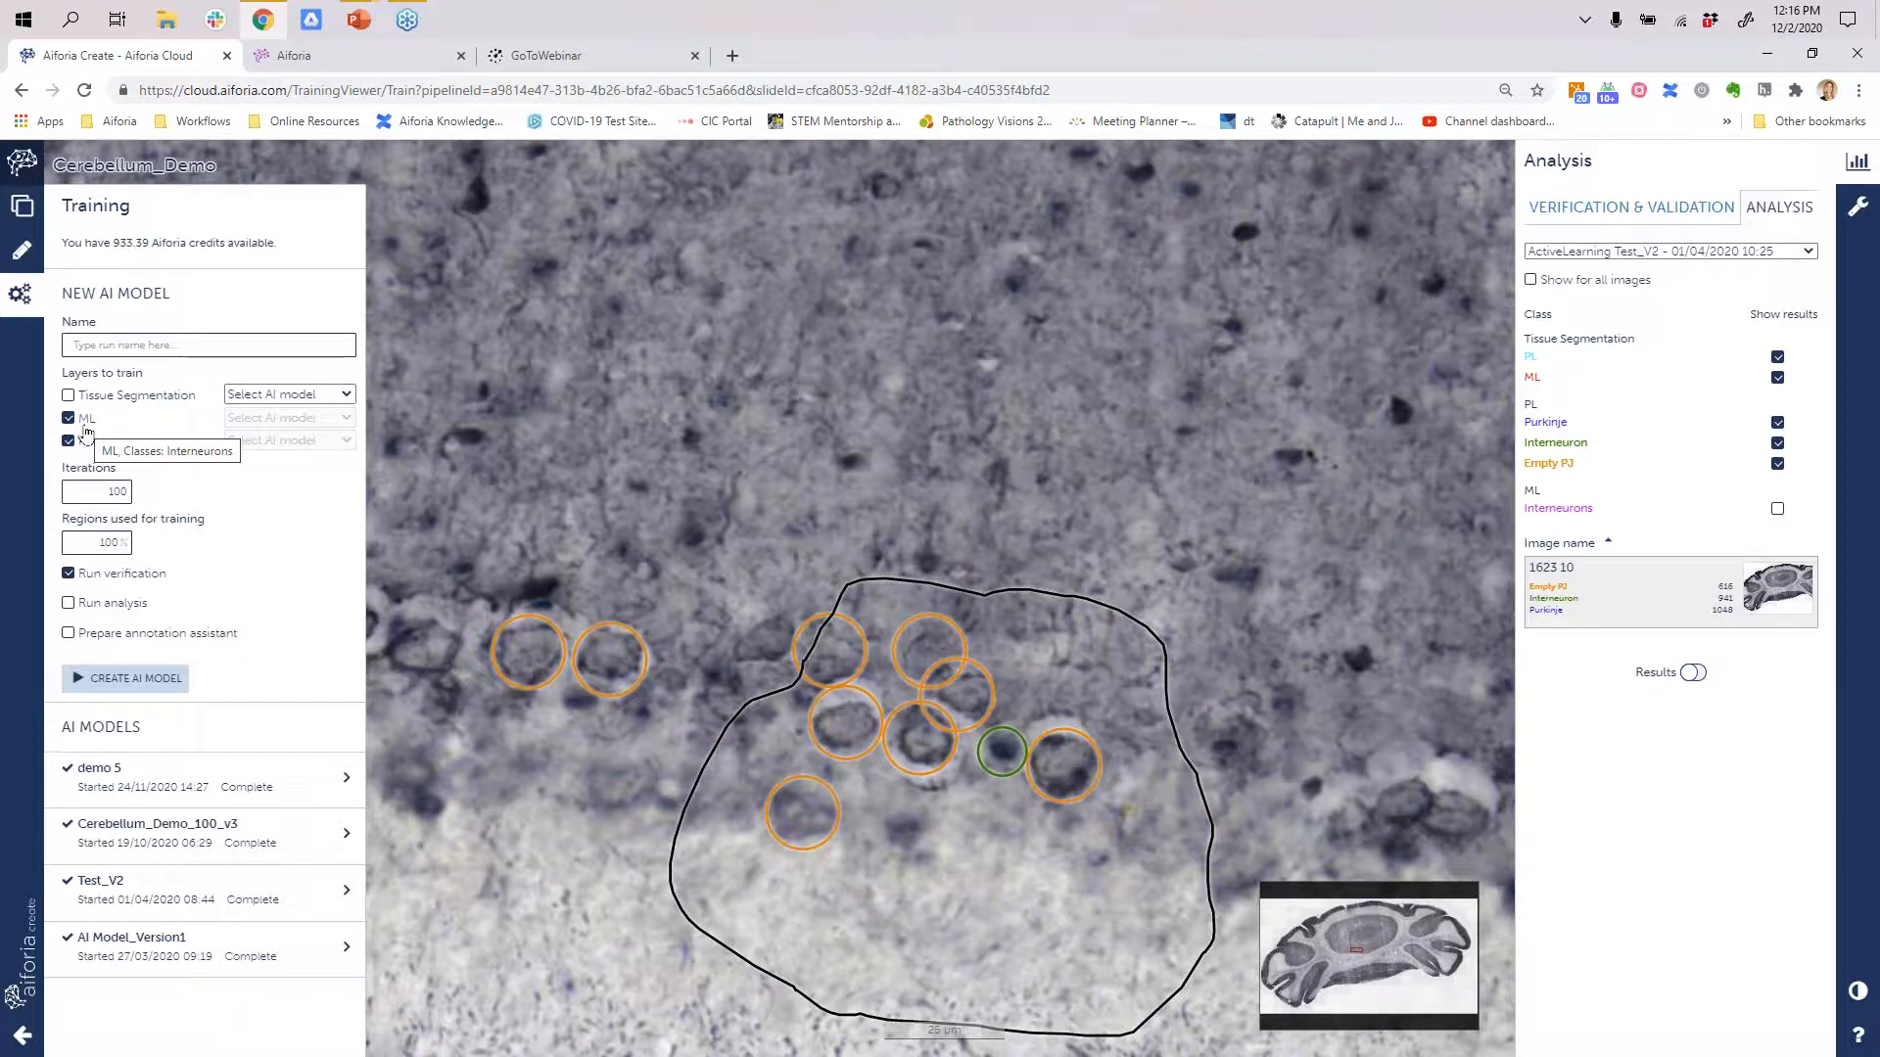
click(236, 399)
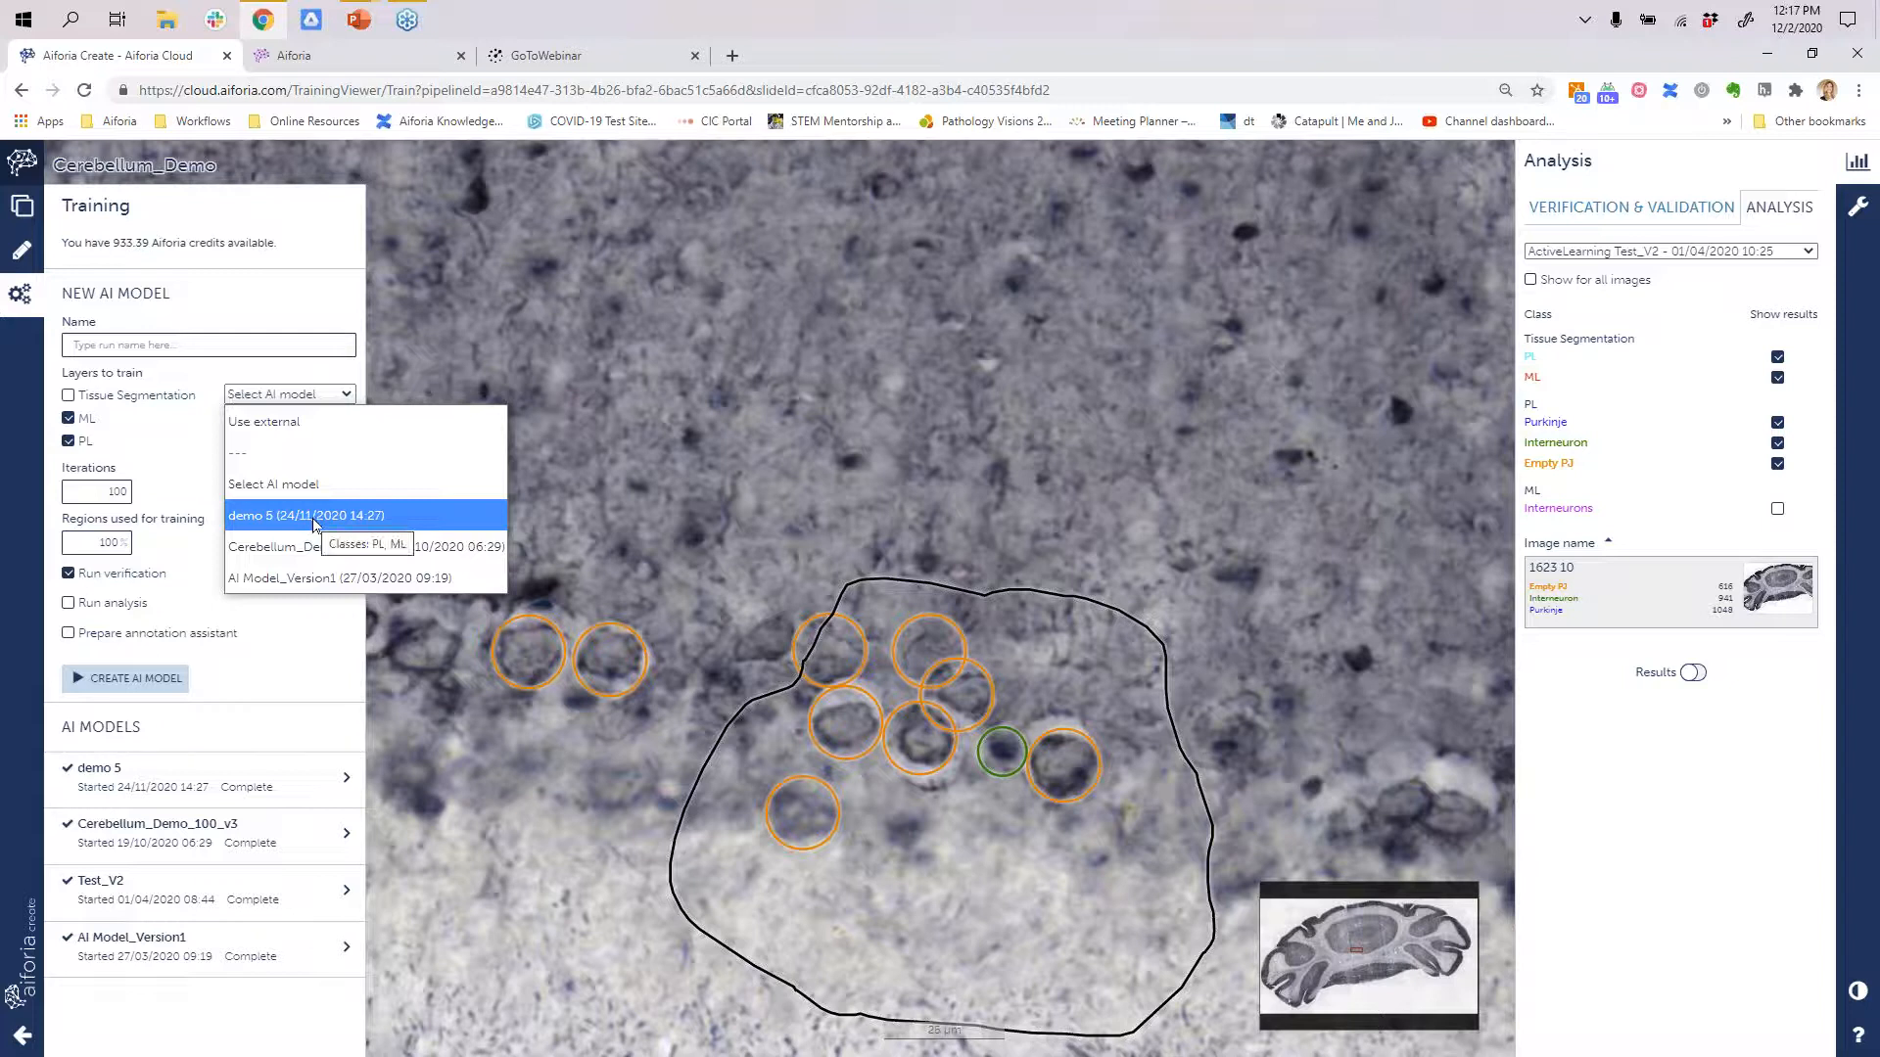
click(342, 421)
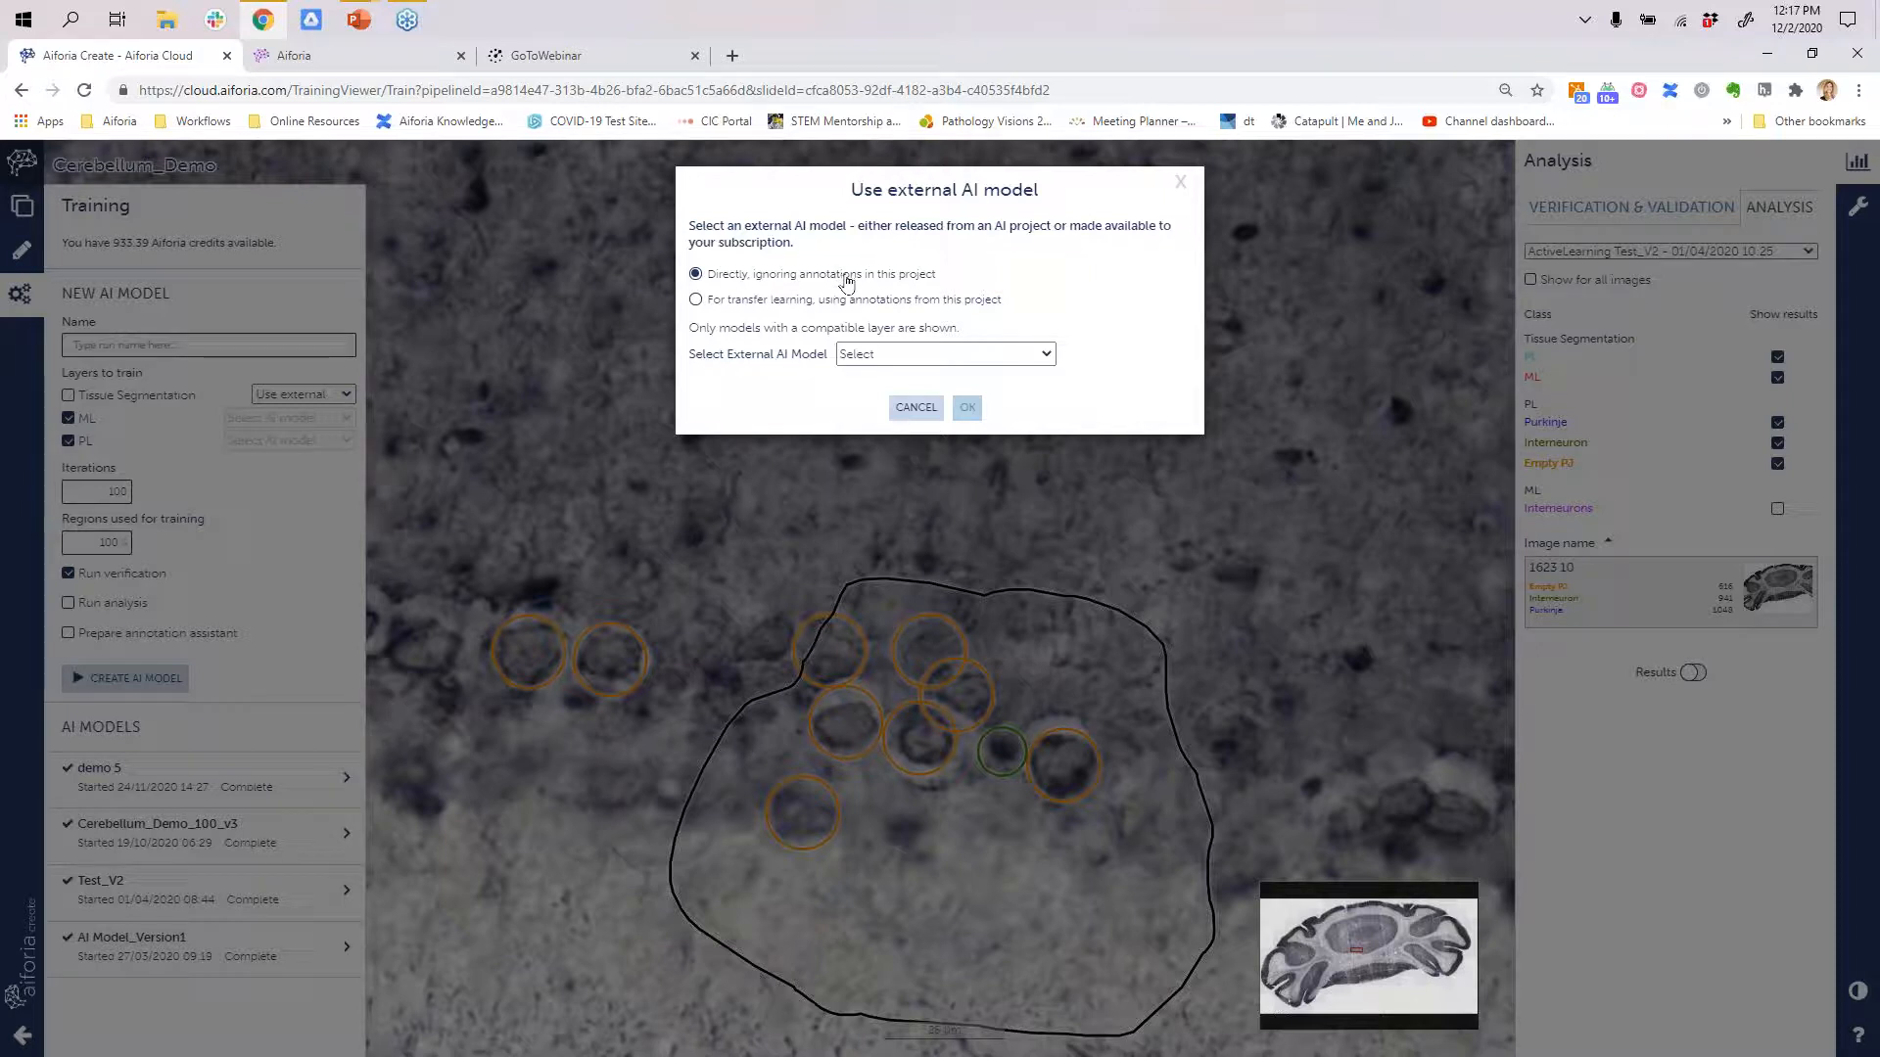
click(799, 309)
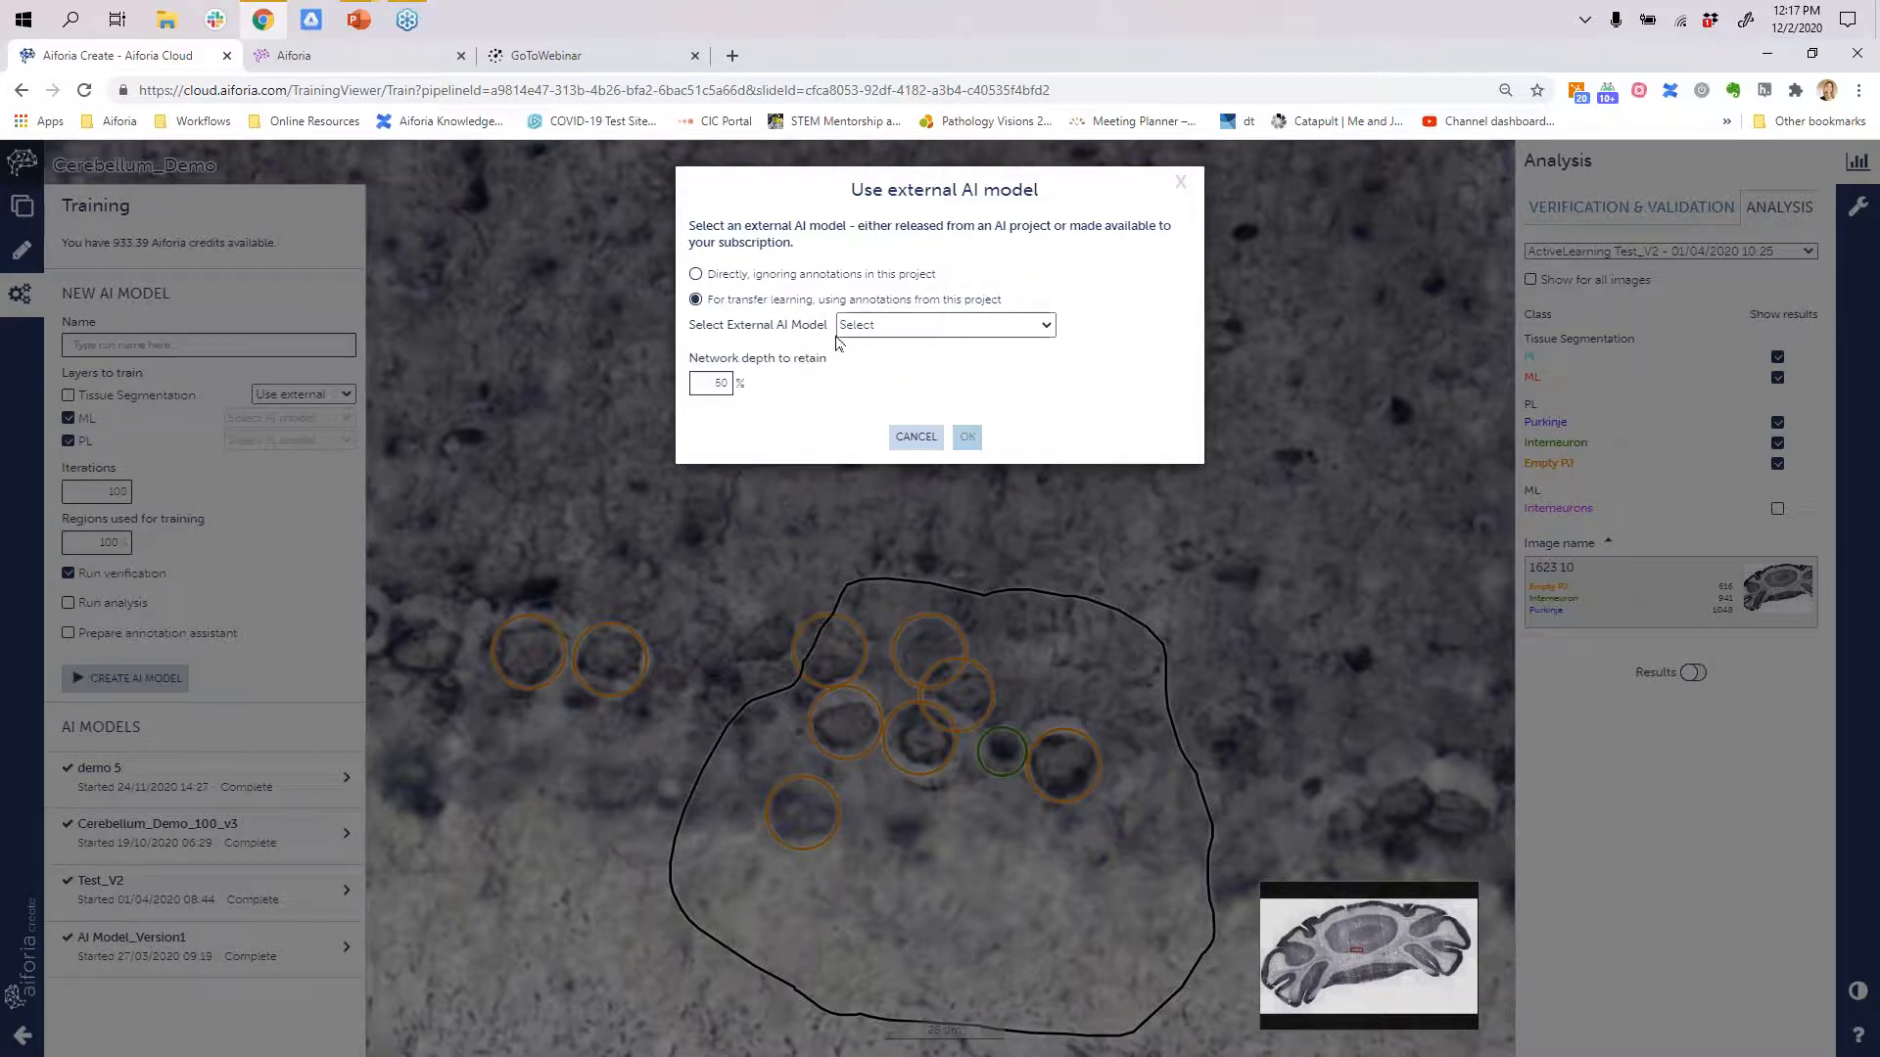
click(871, 327)
click(942, 385)
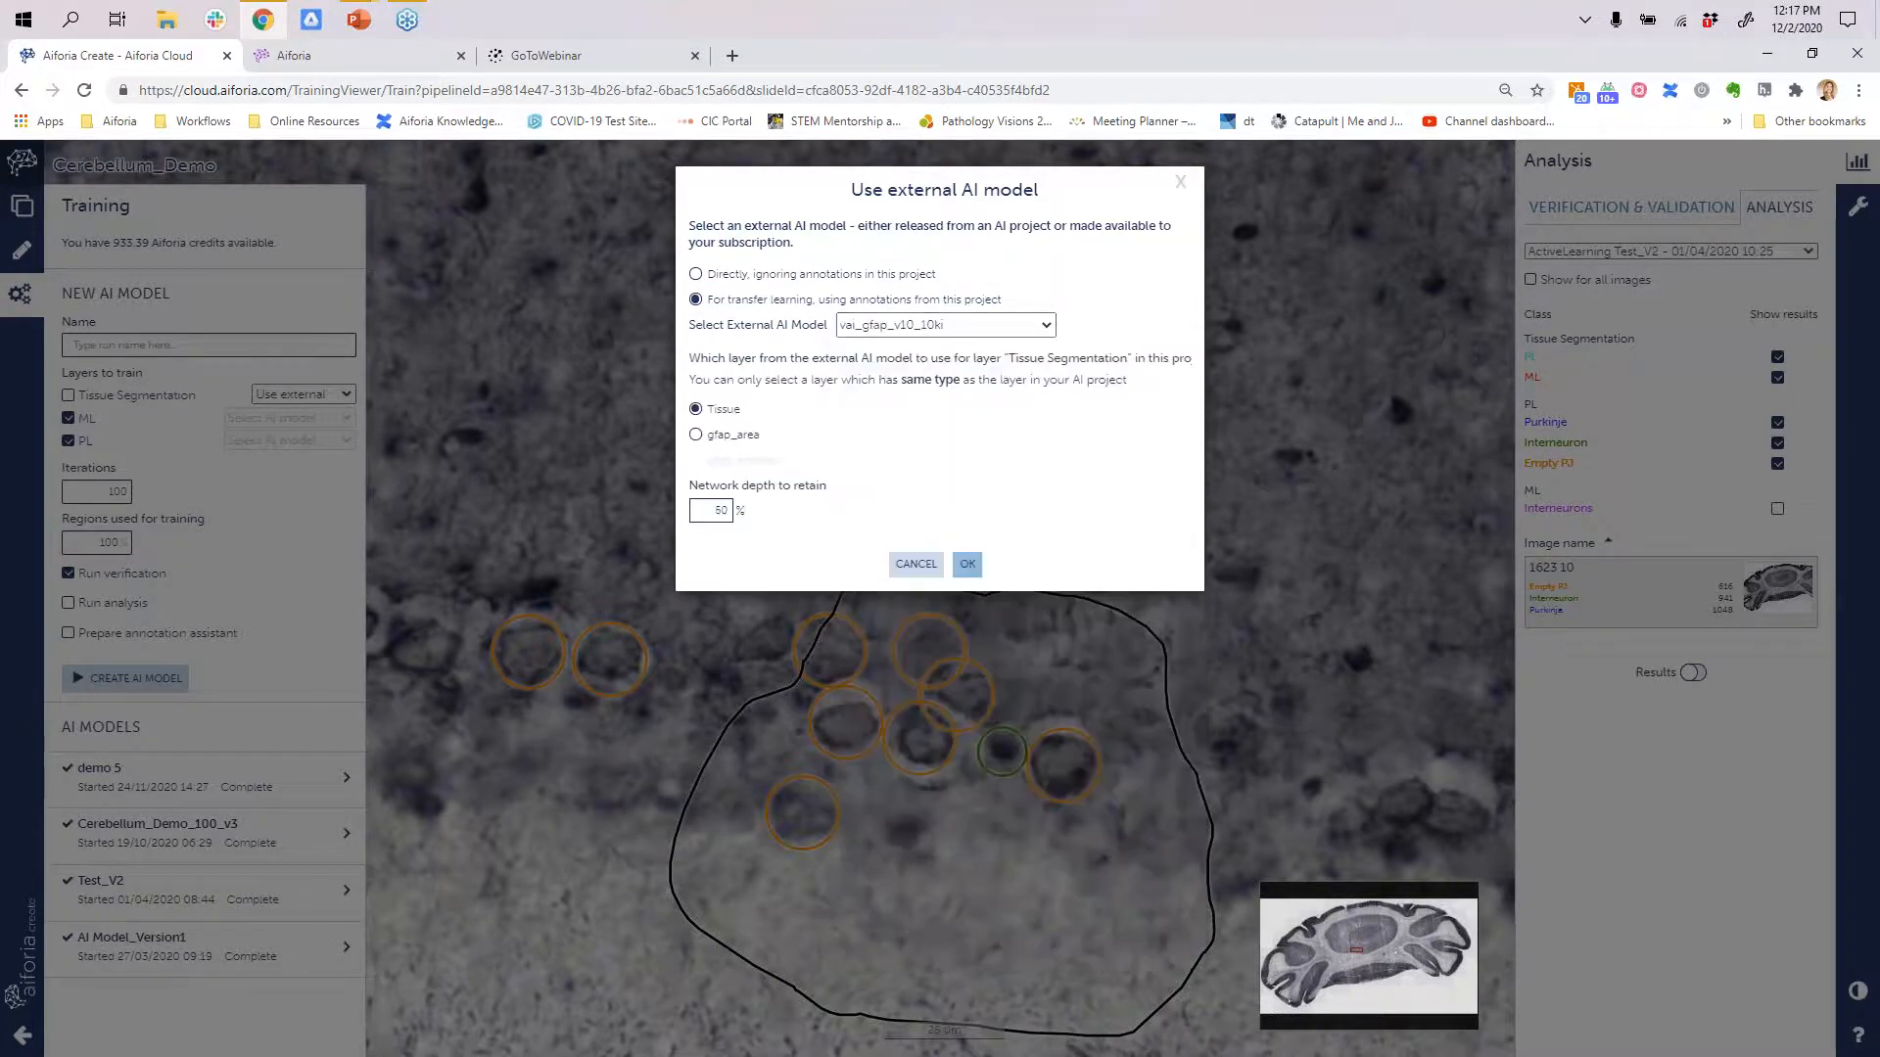
click(930, 326)
scroll(979, 685, down, 10)
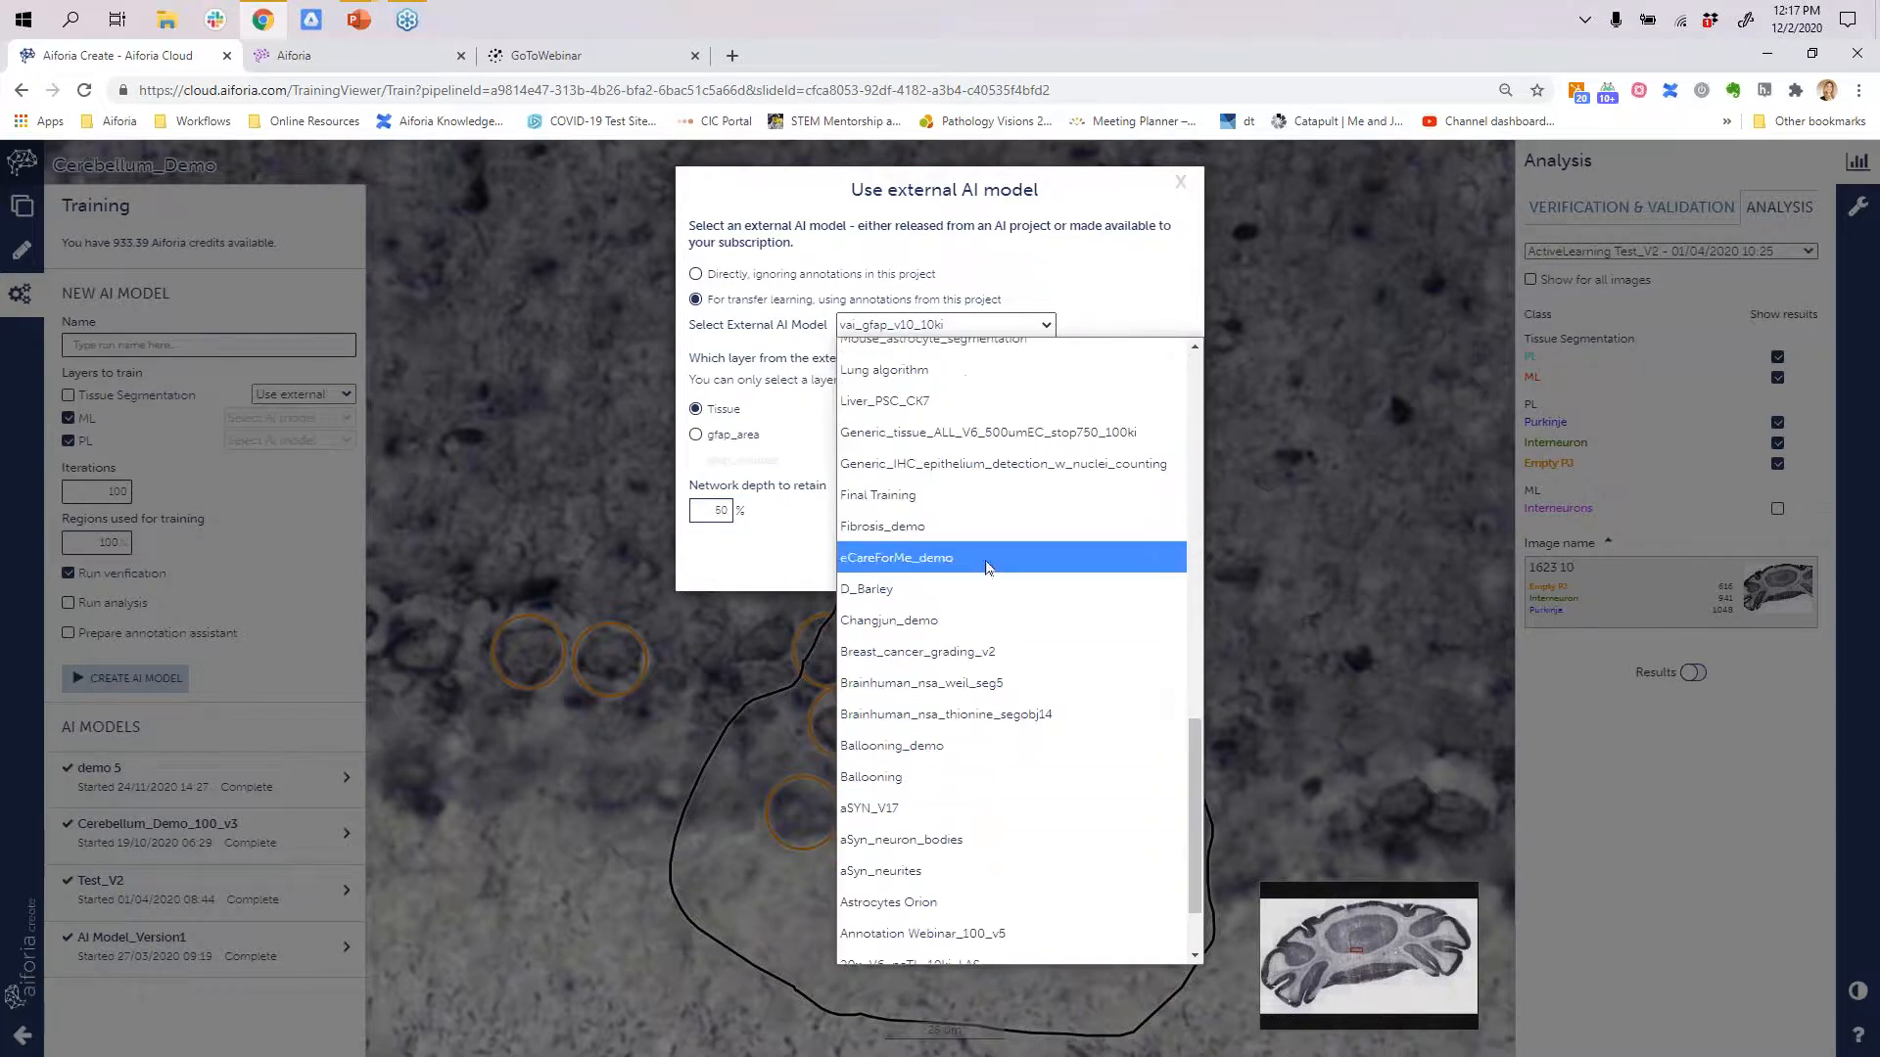
click(999, 434)
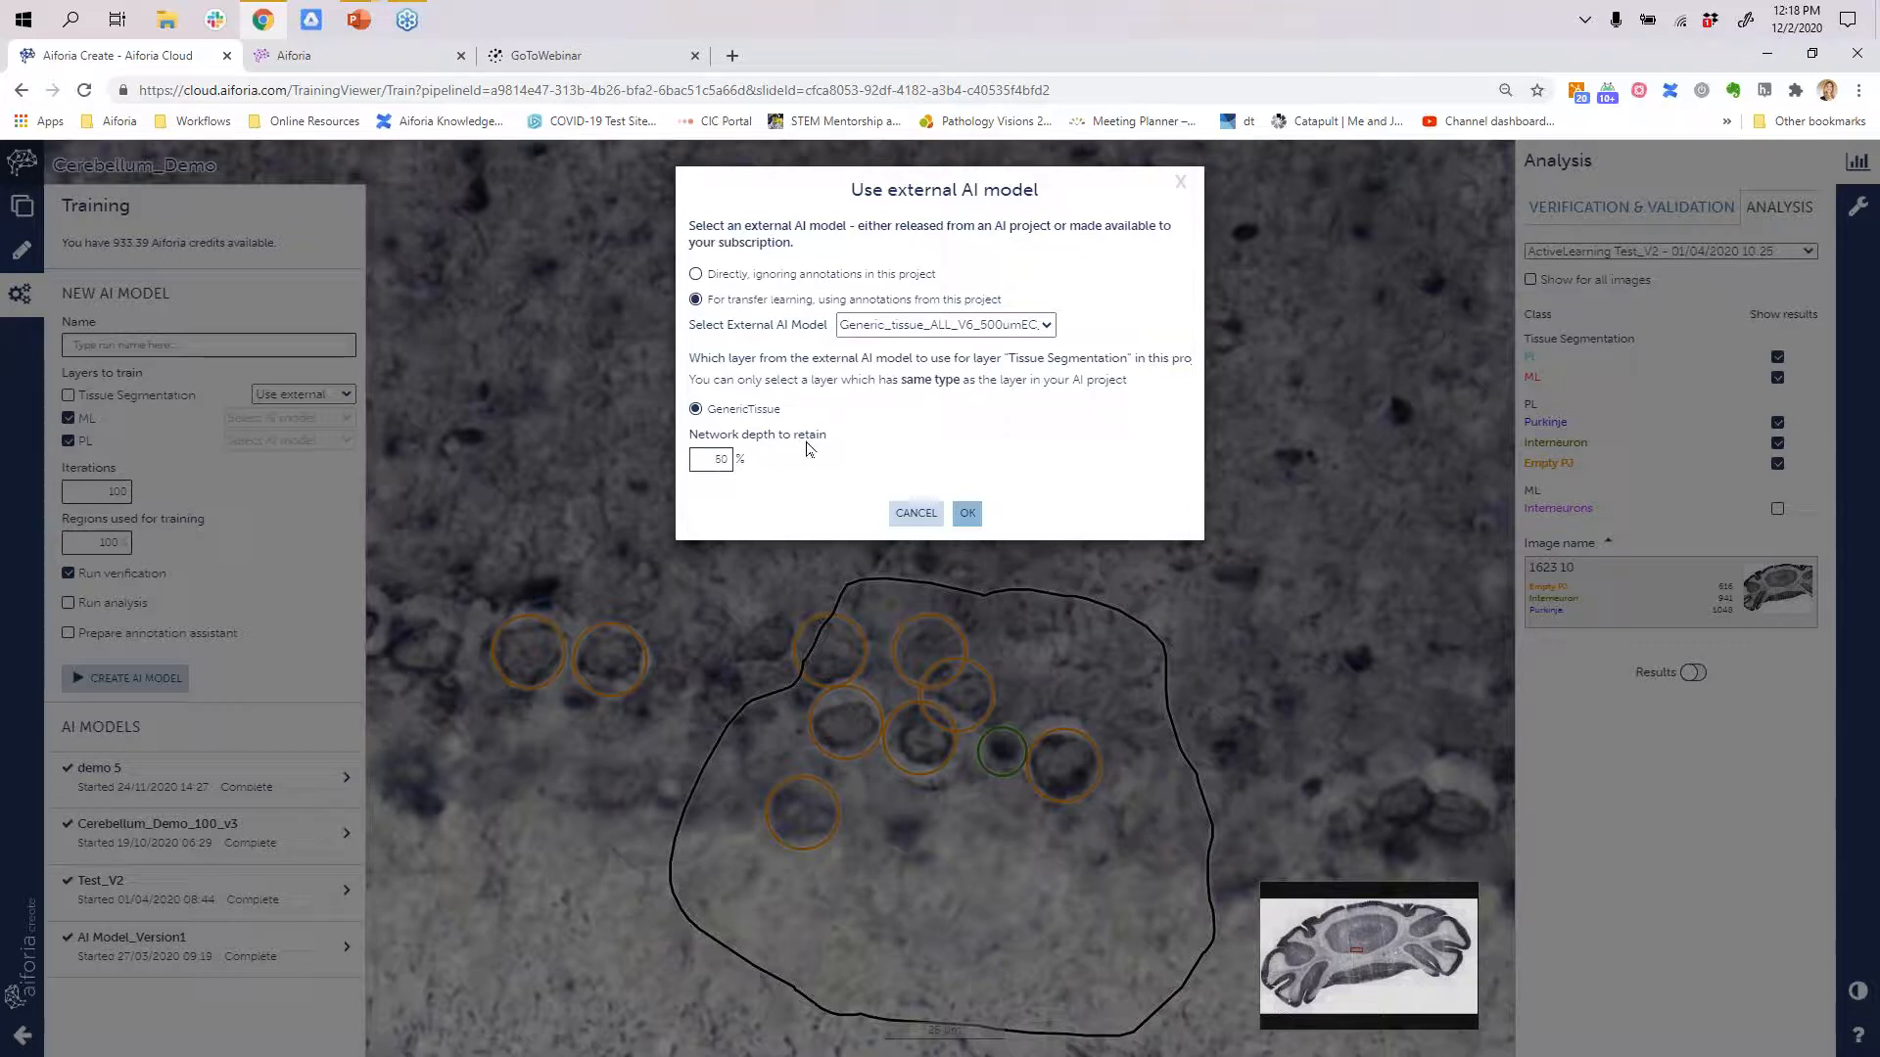
double_click(700, 462)
click(769, 274)
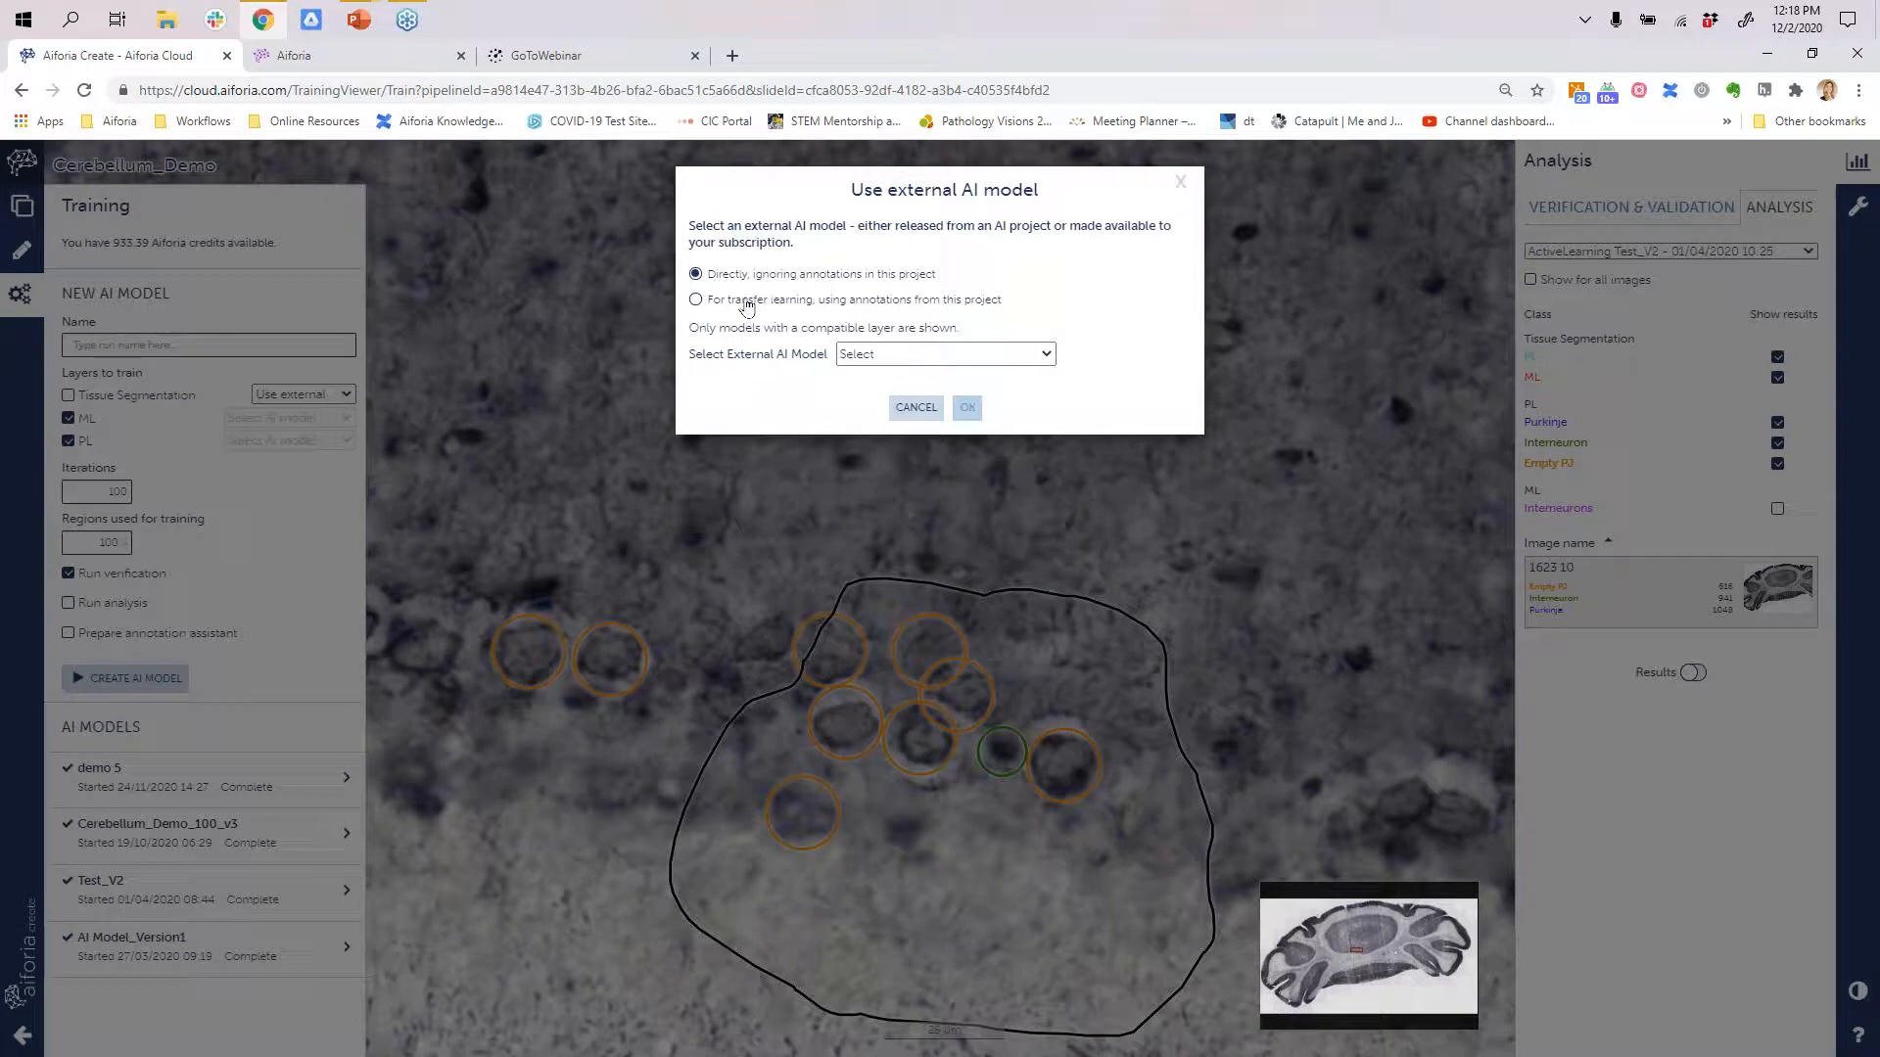
click(749, 300)
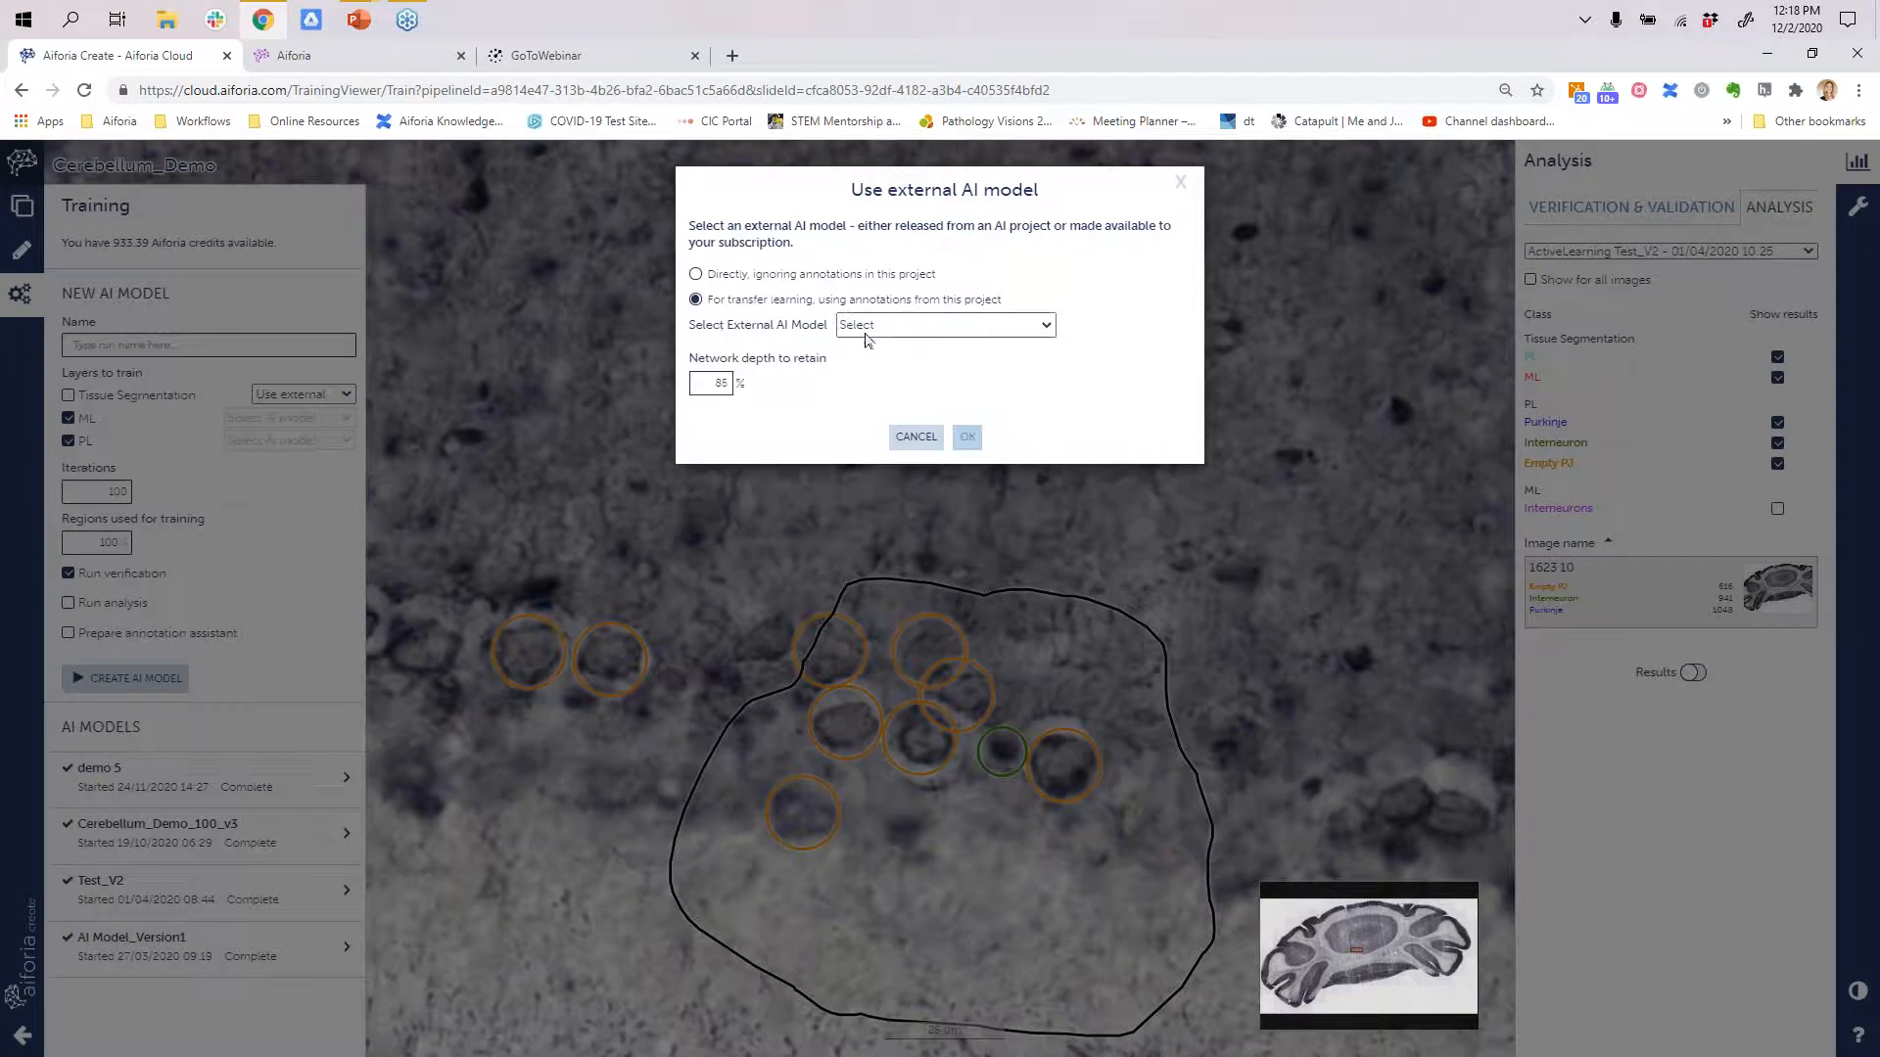
click(915, 437)
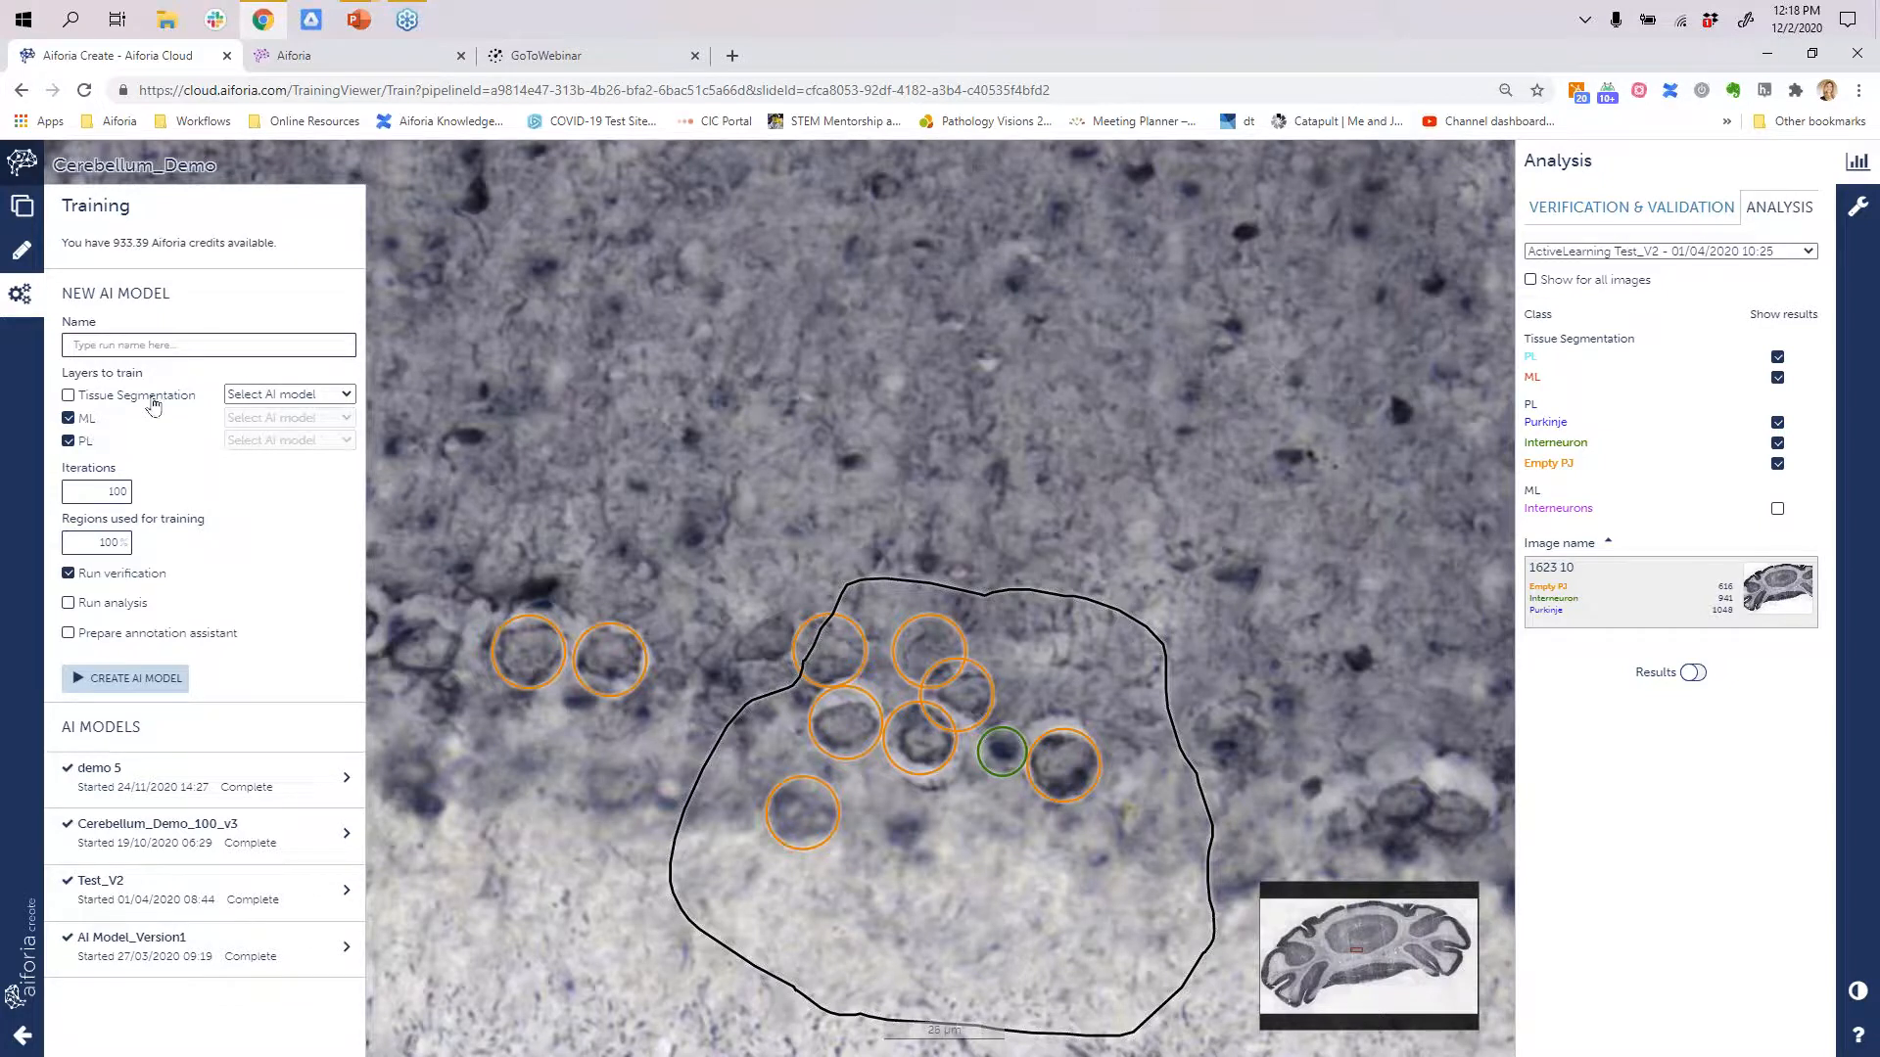
- Reuse the existing demo 5 AI model for the untrained Tissue Segmentation layer
click(230, 395)
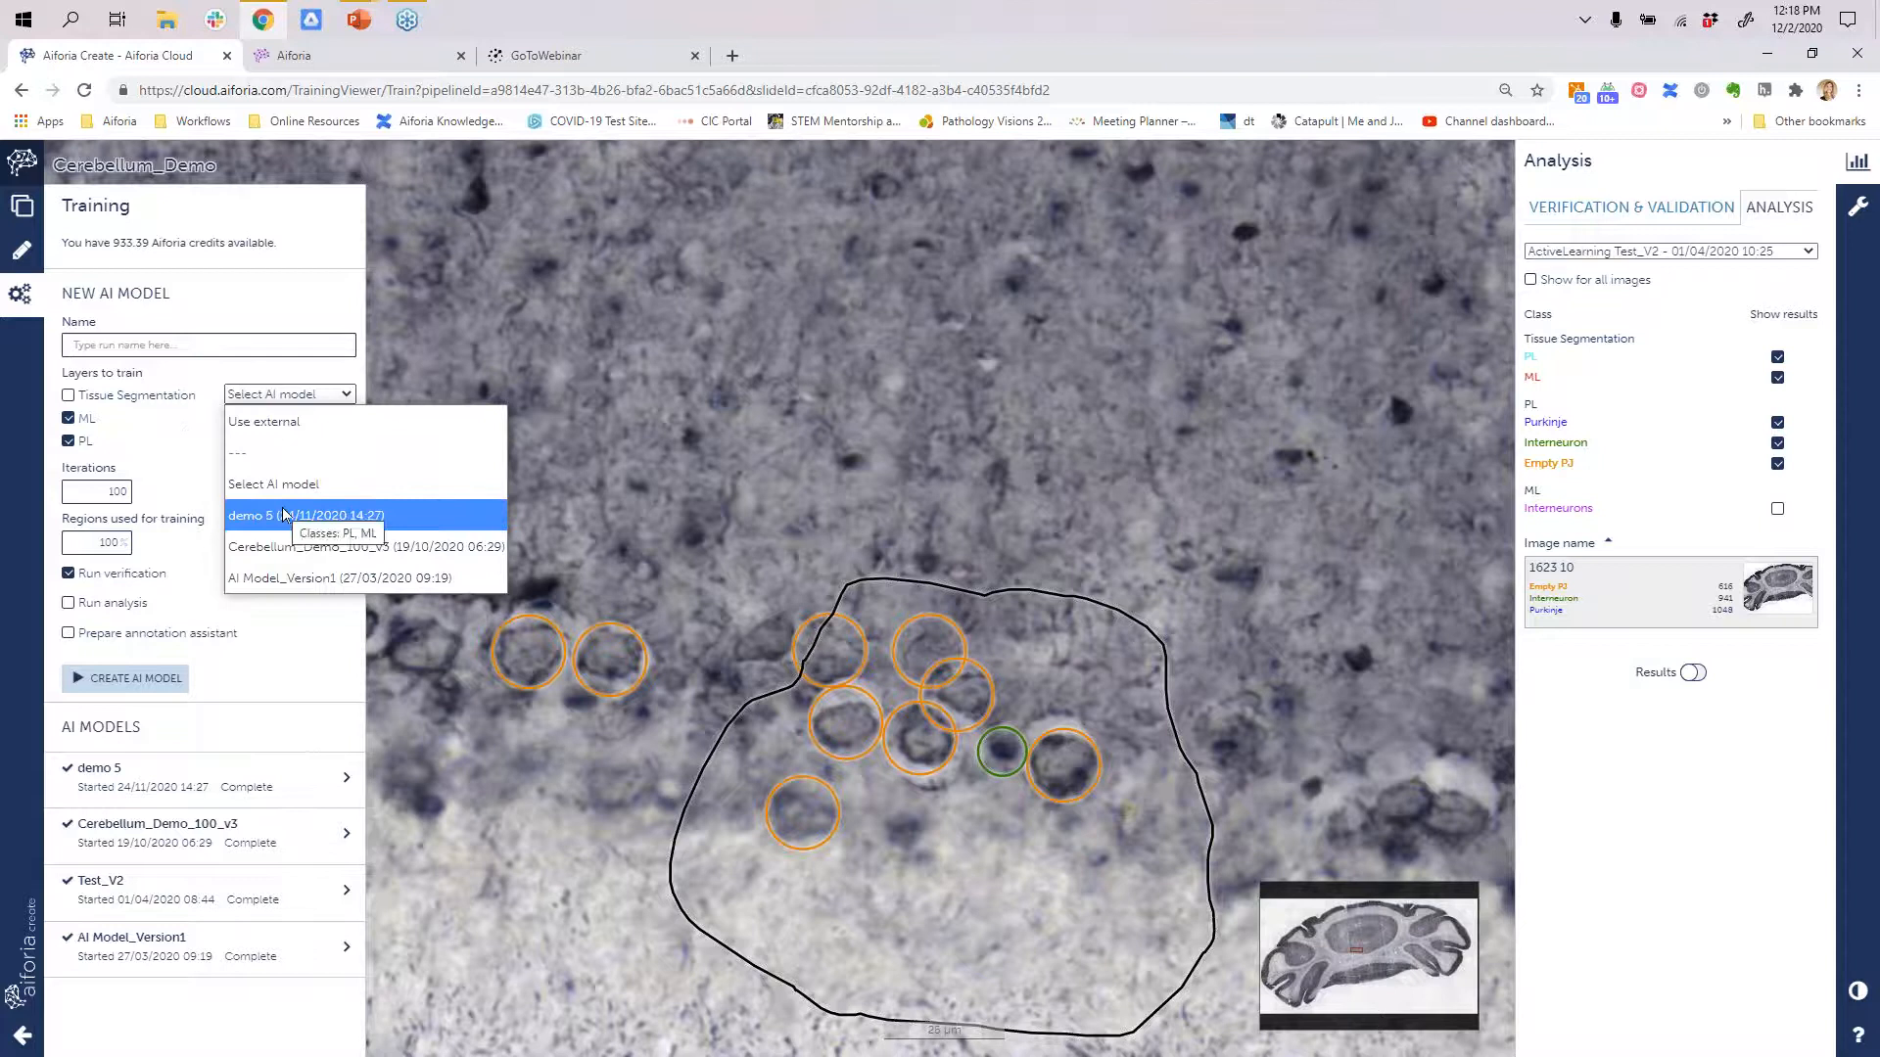
click(284, 516)
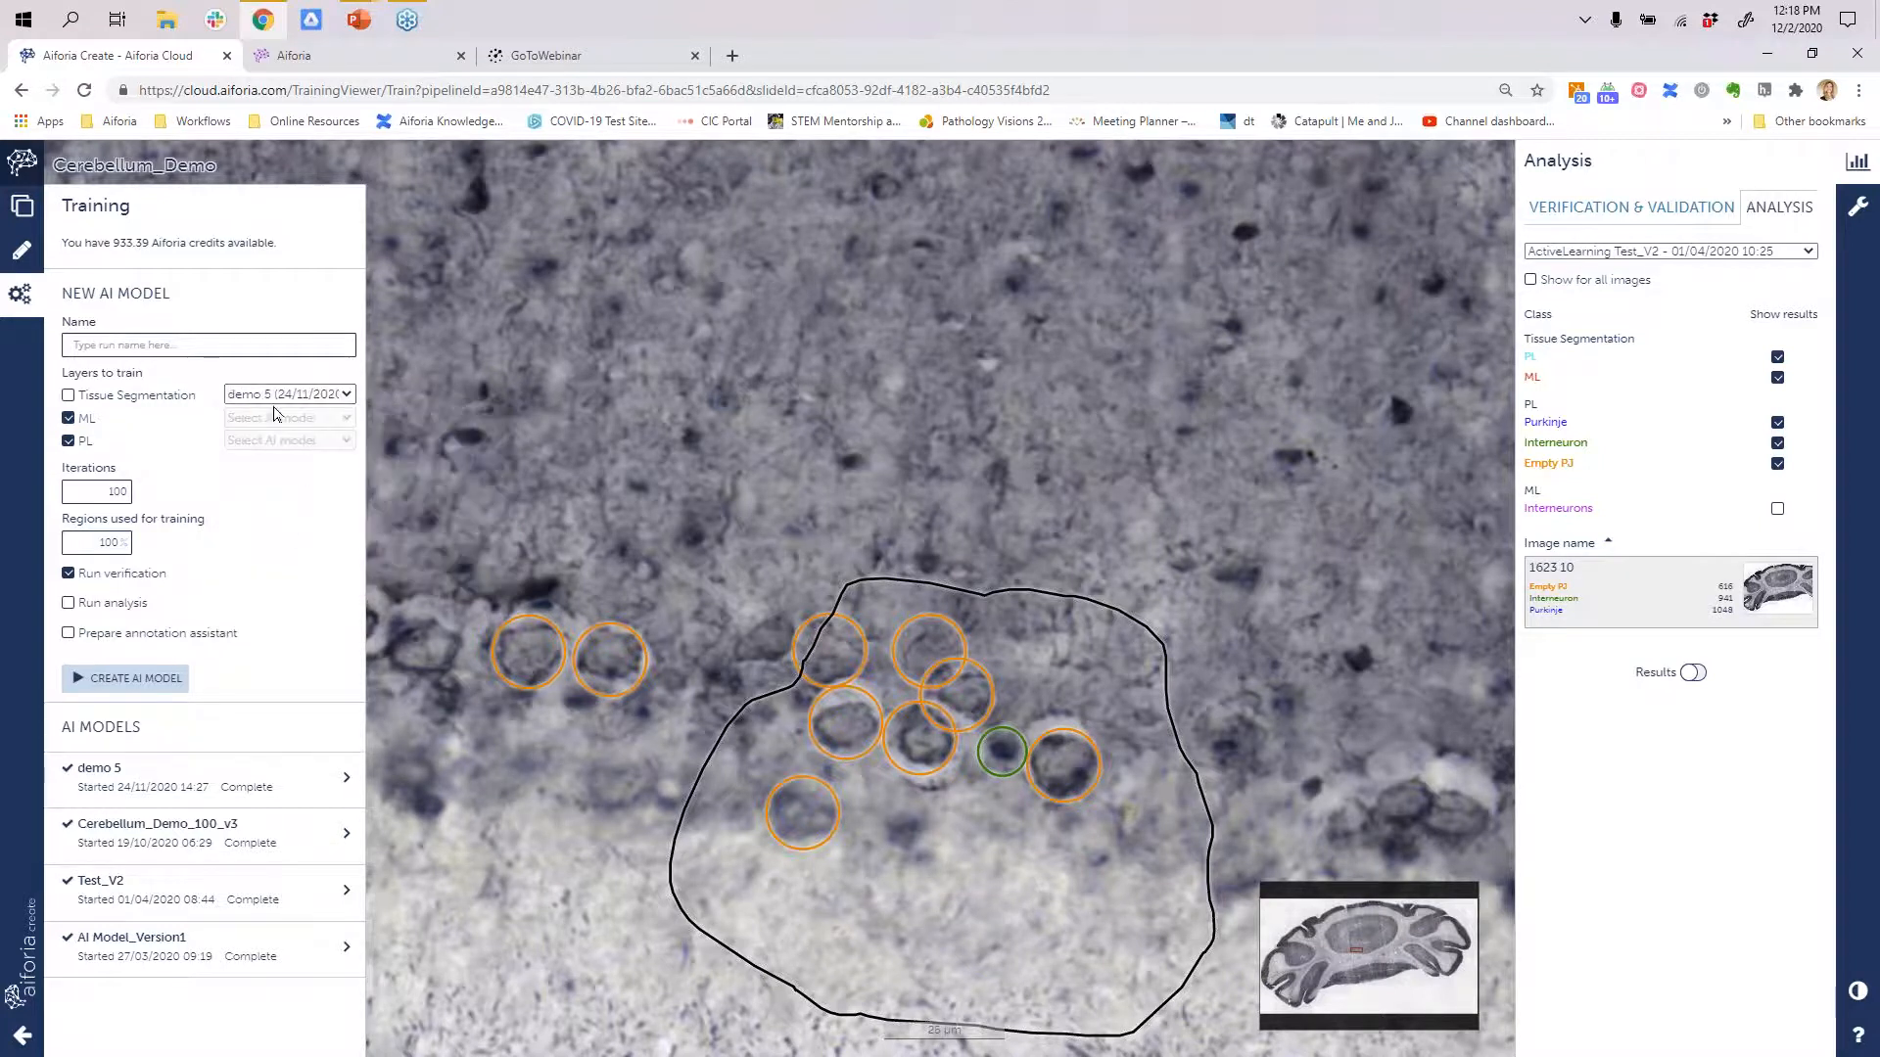
- Exclude ML from the layers to train, keeping only PL
click(171, 421)
- Try to use the external AI model ~2KobjA_~300regA_20Ki_LASv2 directly for the ML layer, ignoring this project's annotations
click(238, 418)
click(330, 456)
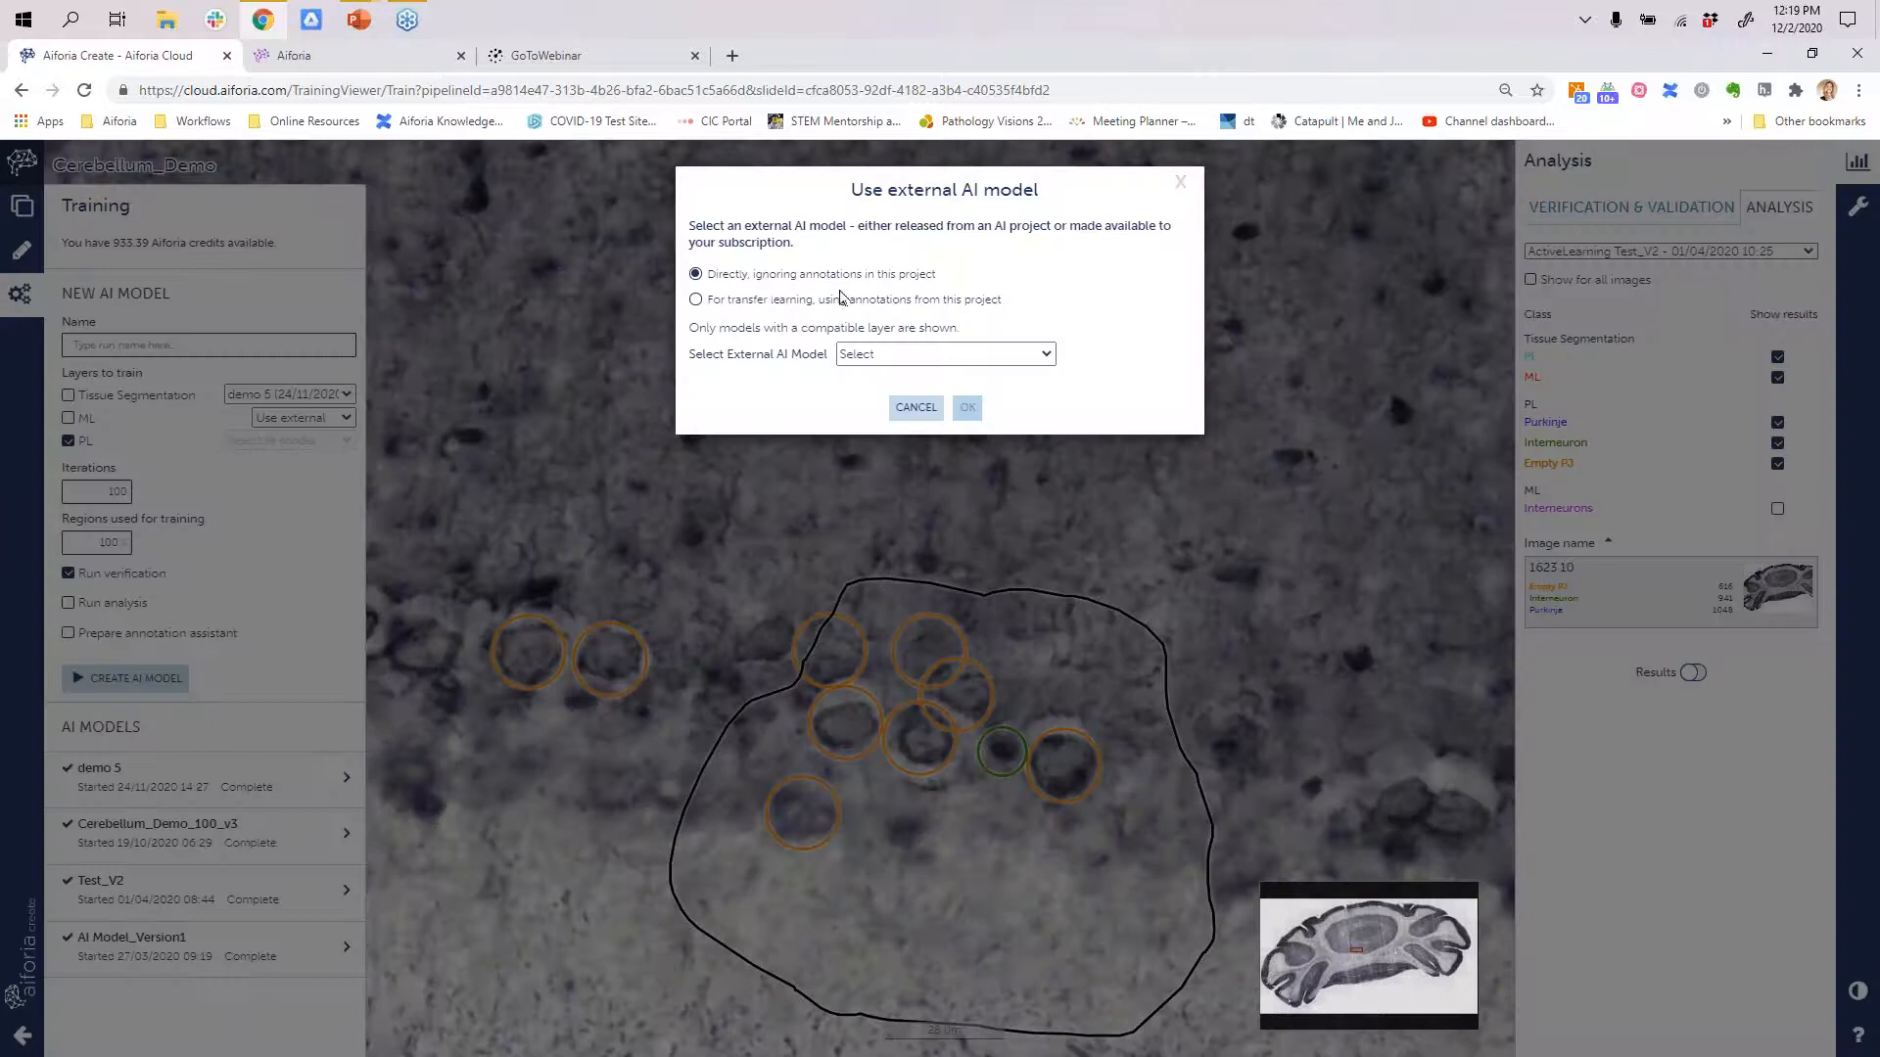
click(920, 355)
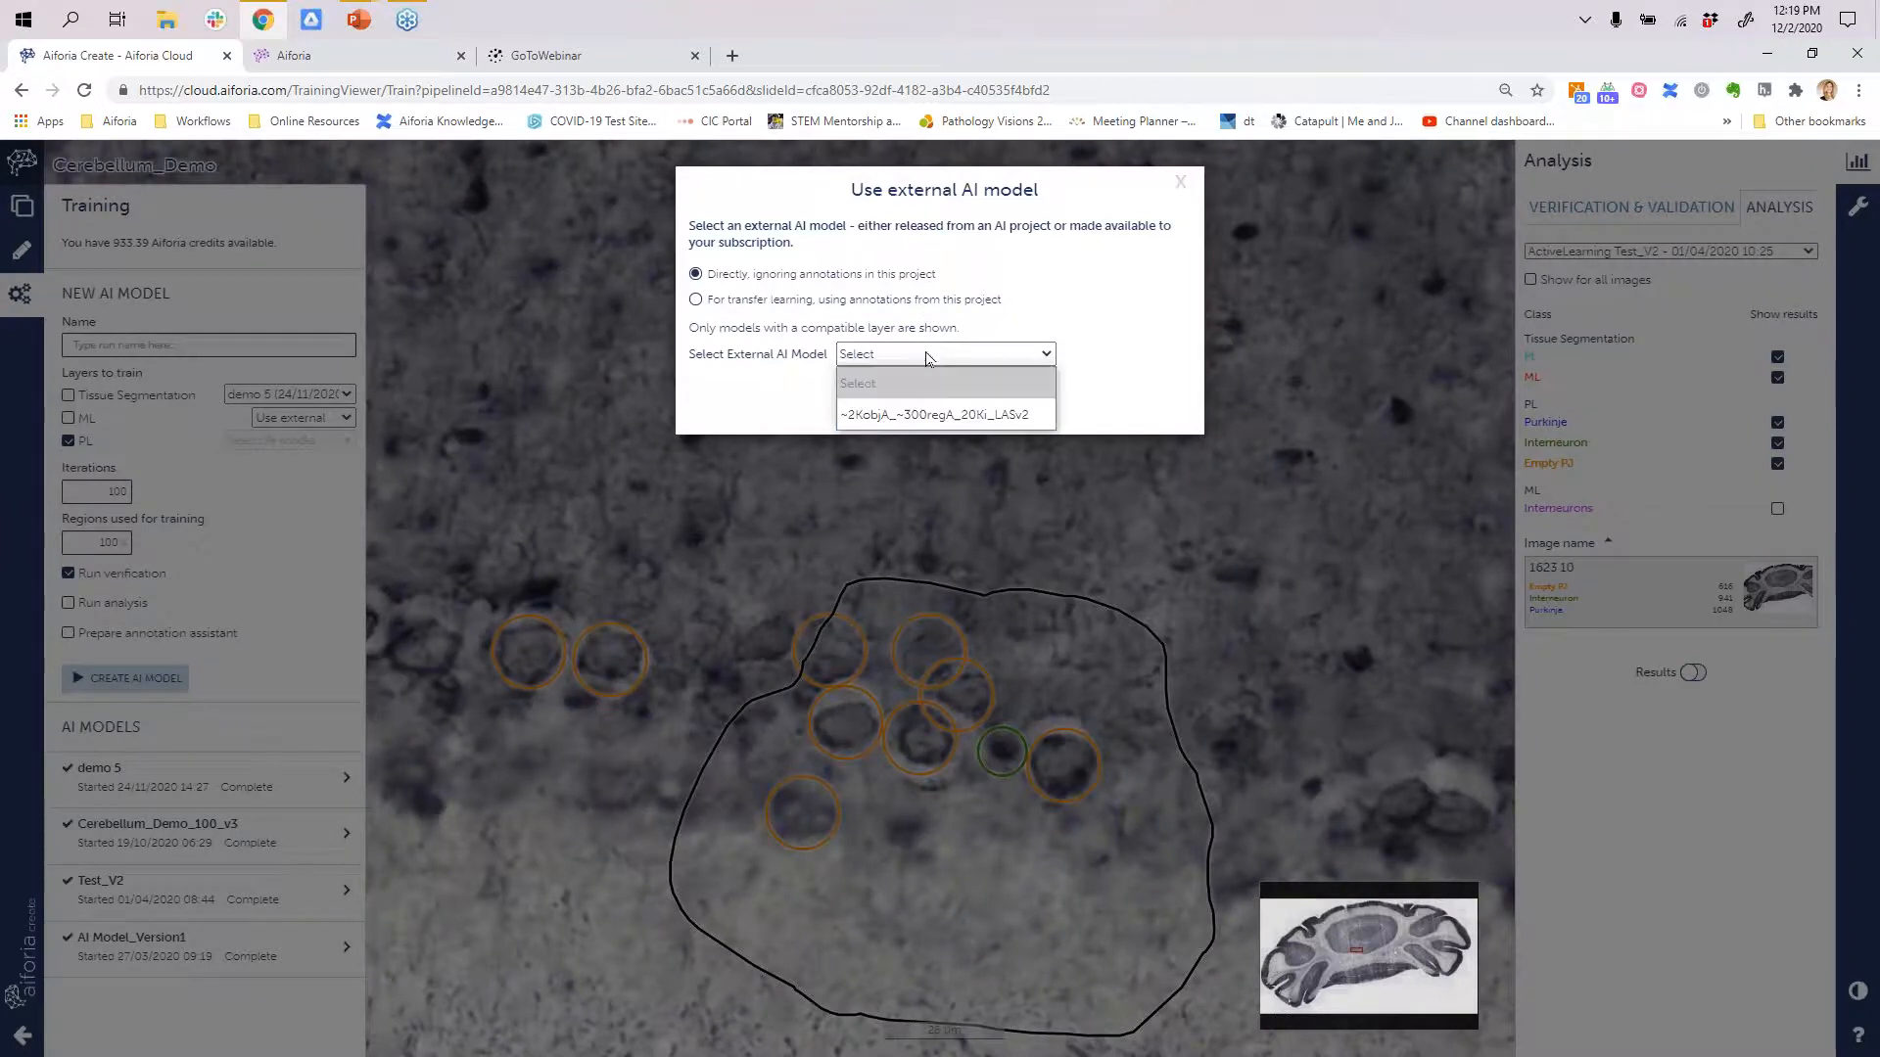
click(878, 407)
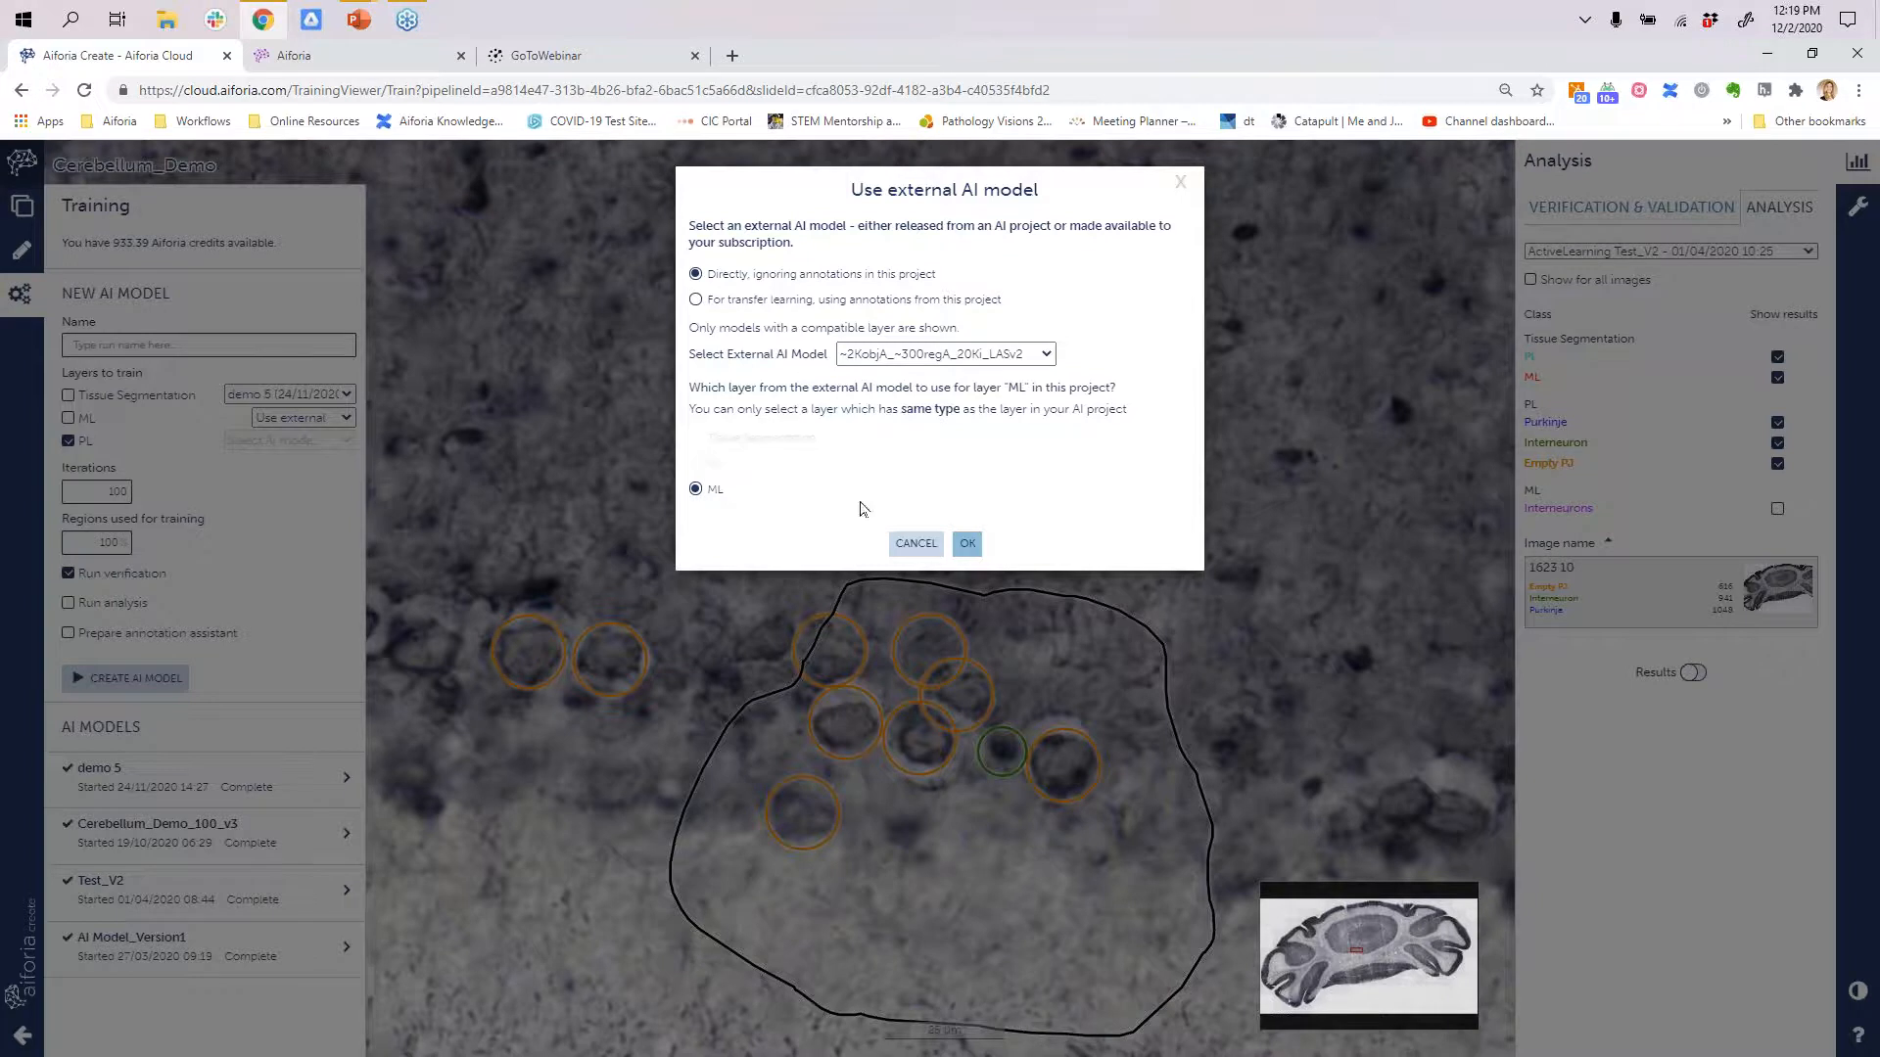
click(967, 544)
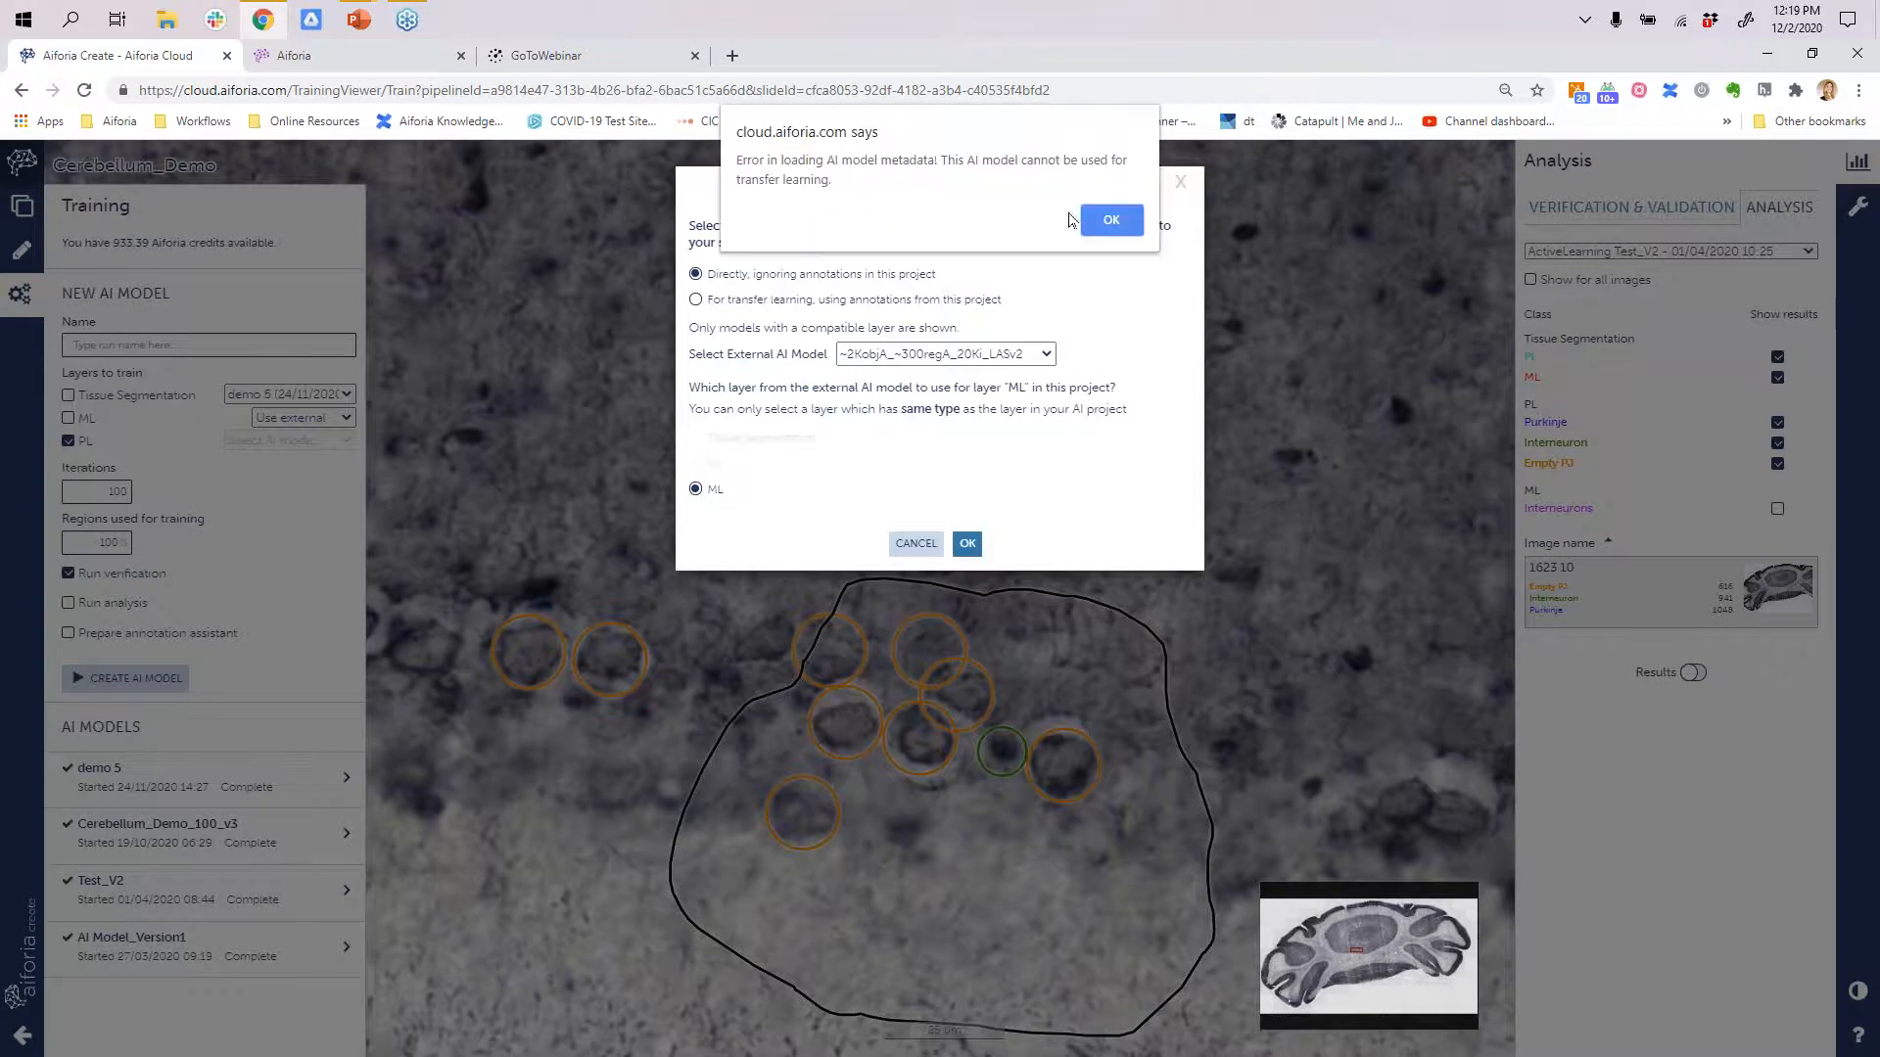
click(1110, 223)
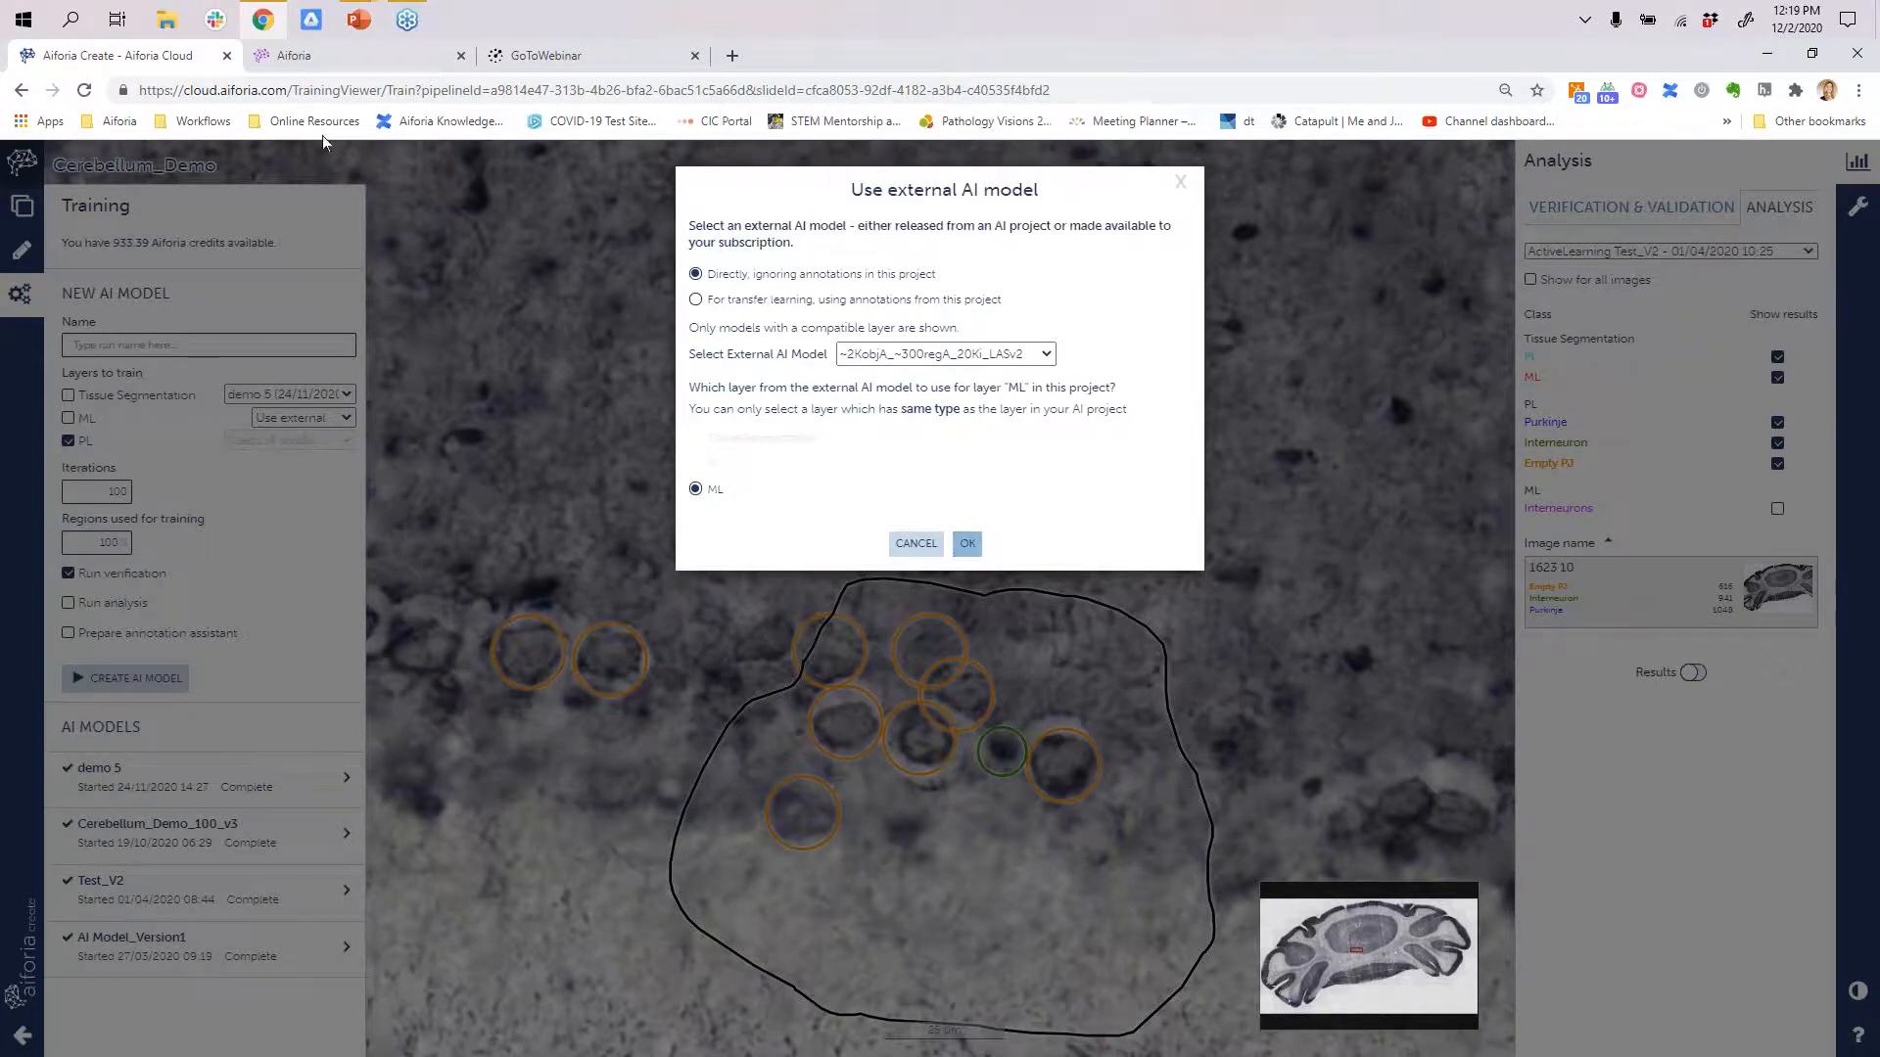
click(909, 551)
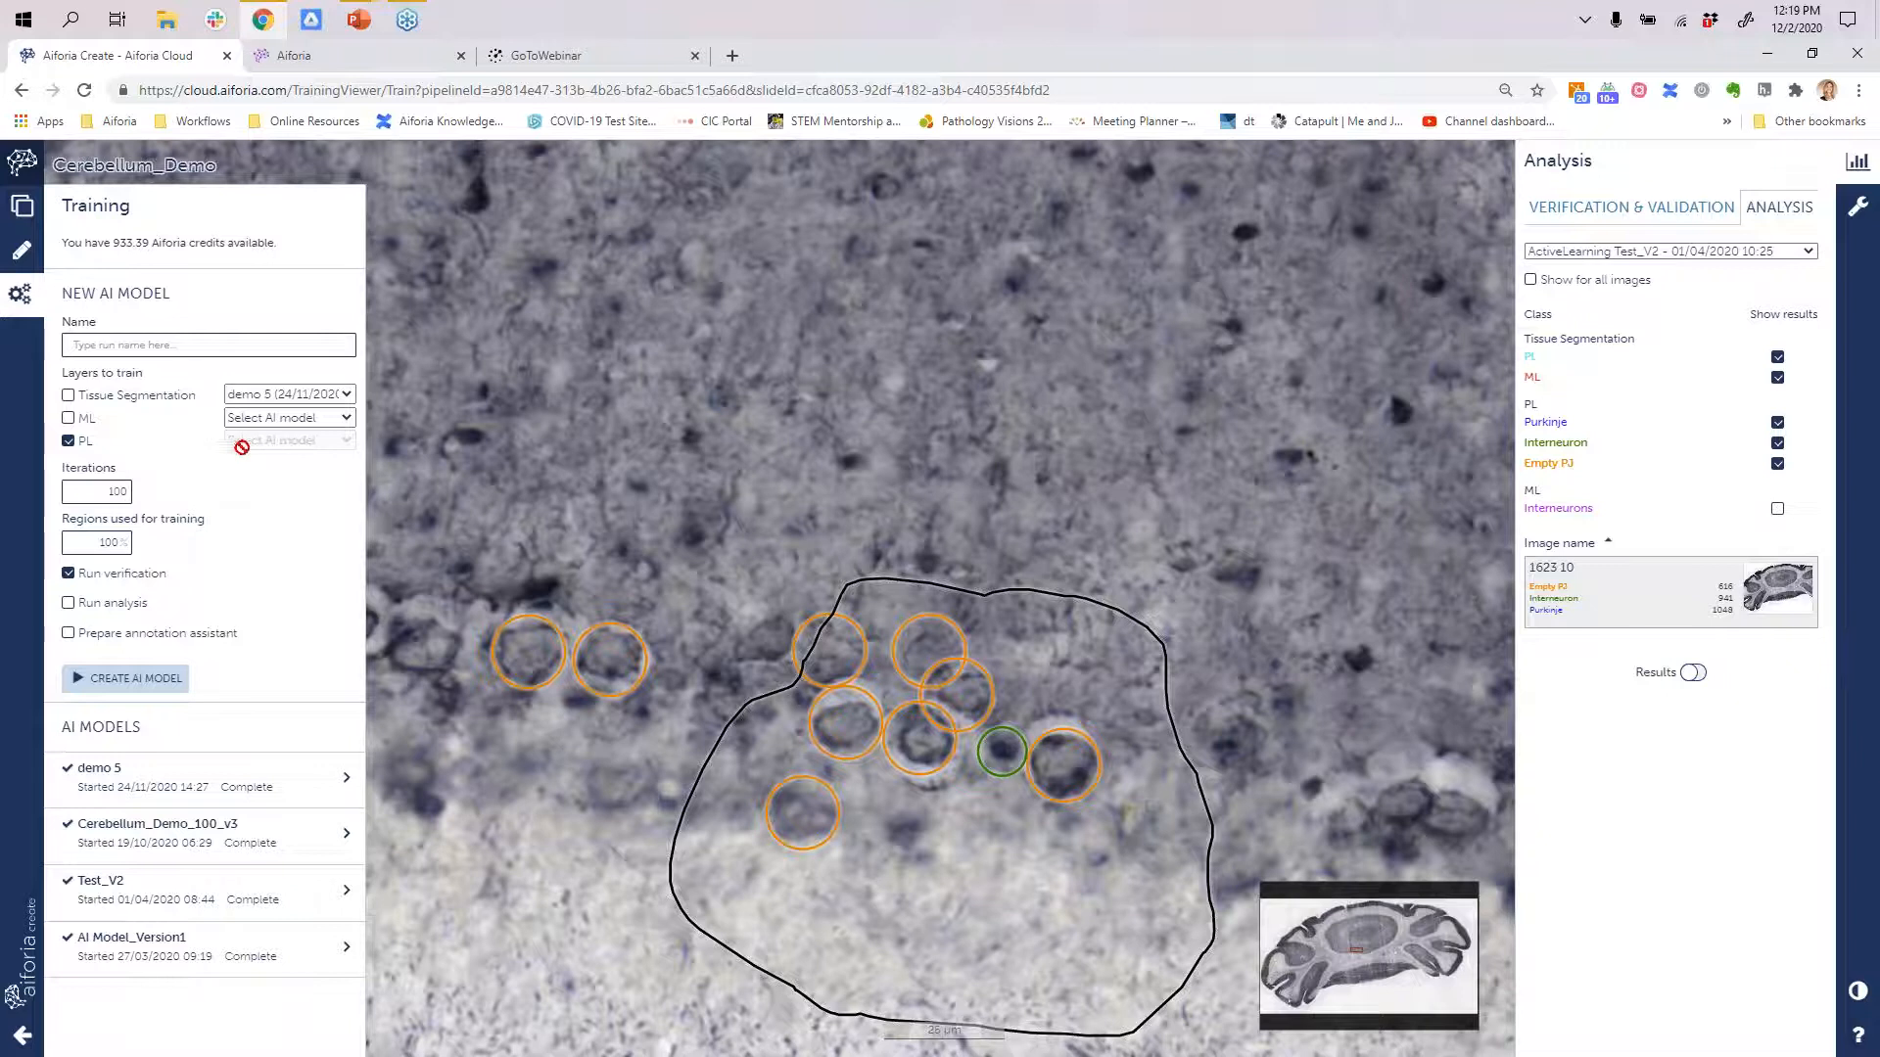
- Keep 100 iterations and enable the analysis run for the new AI model
double_click(106, 490)
click(112, 603)
- Draw a large oval analysis region beside the annotated PL regions, spanning the dark tissue and its lower boundary
click(22, 250)
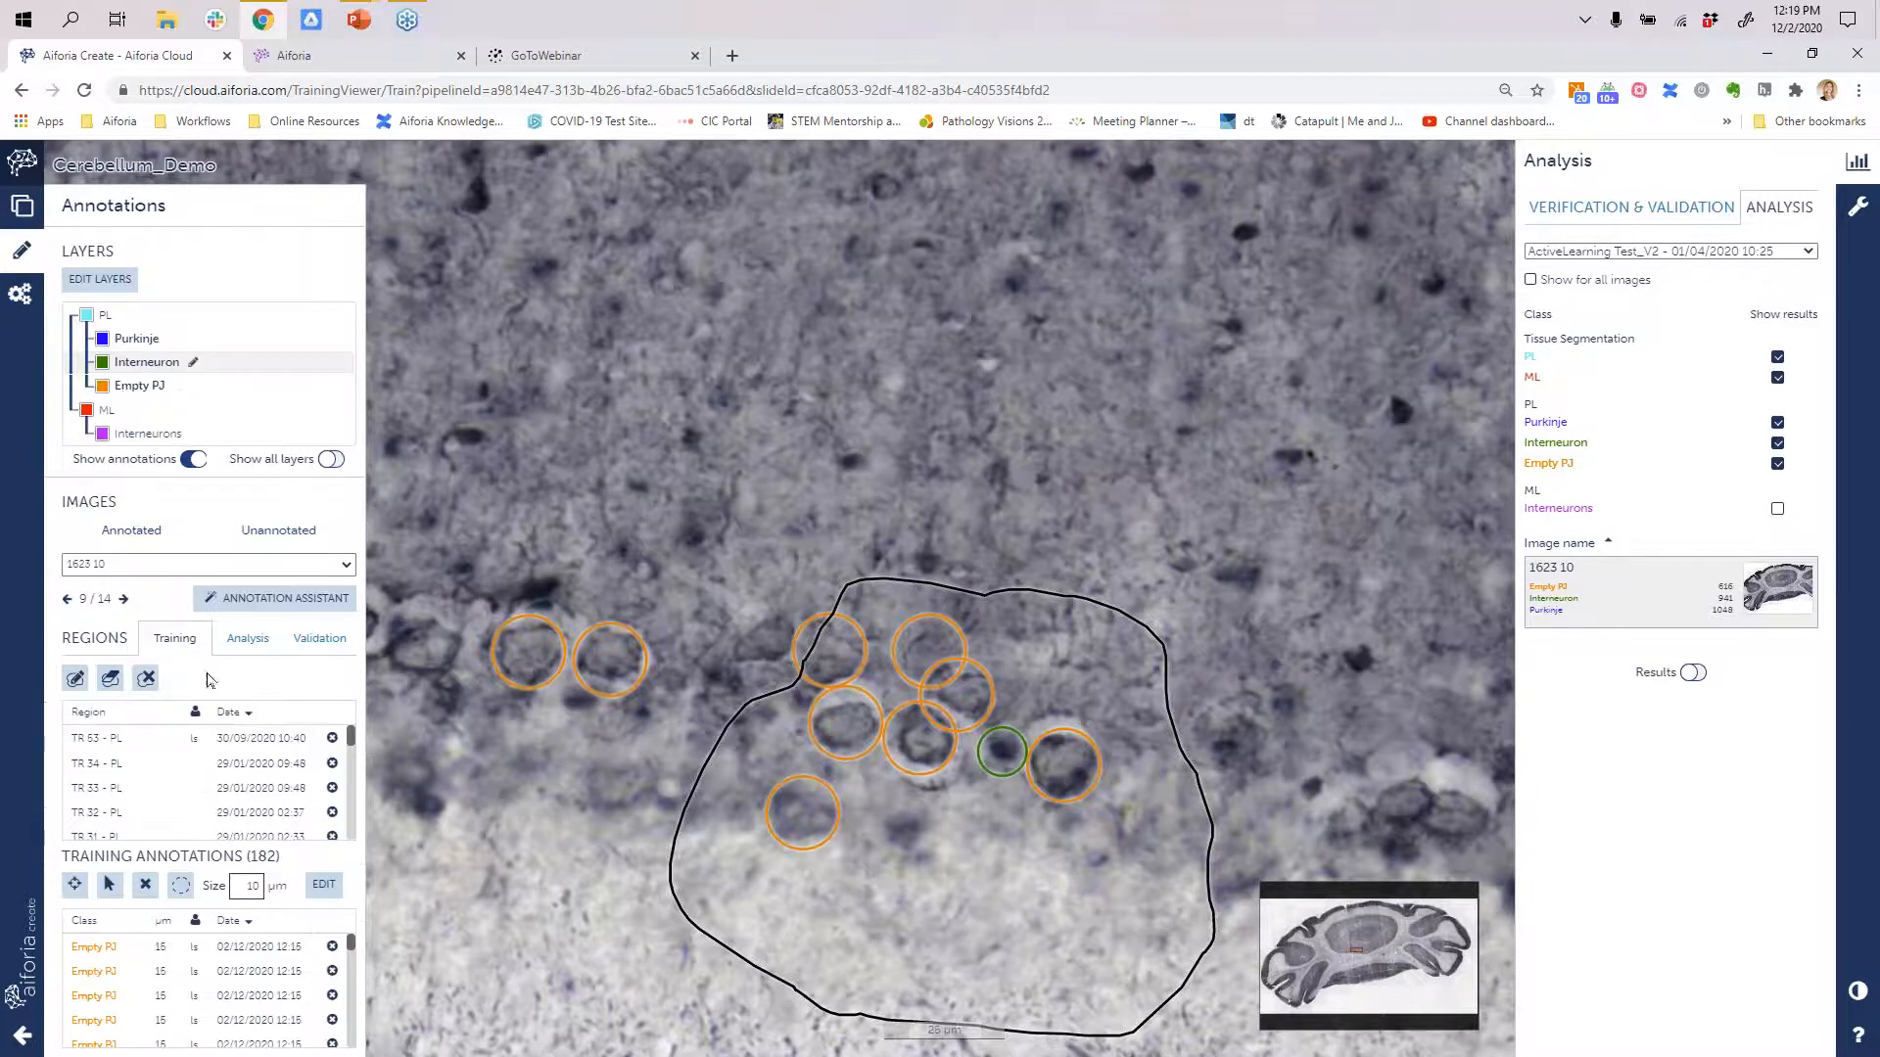
click(245, 638)
click(65, 682)
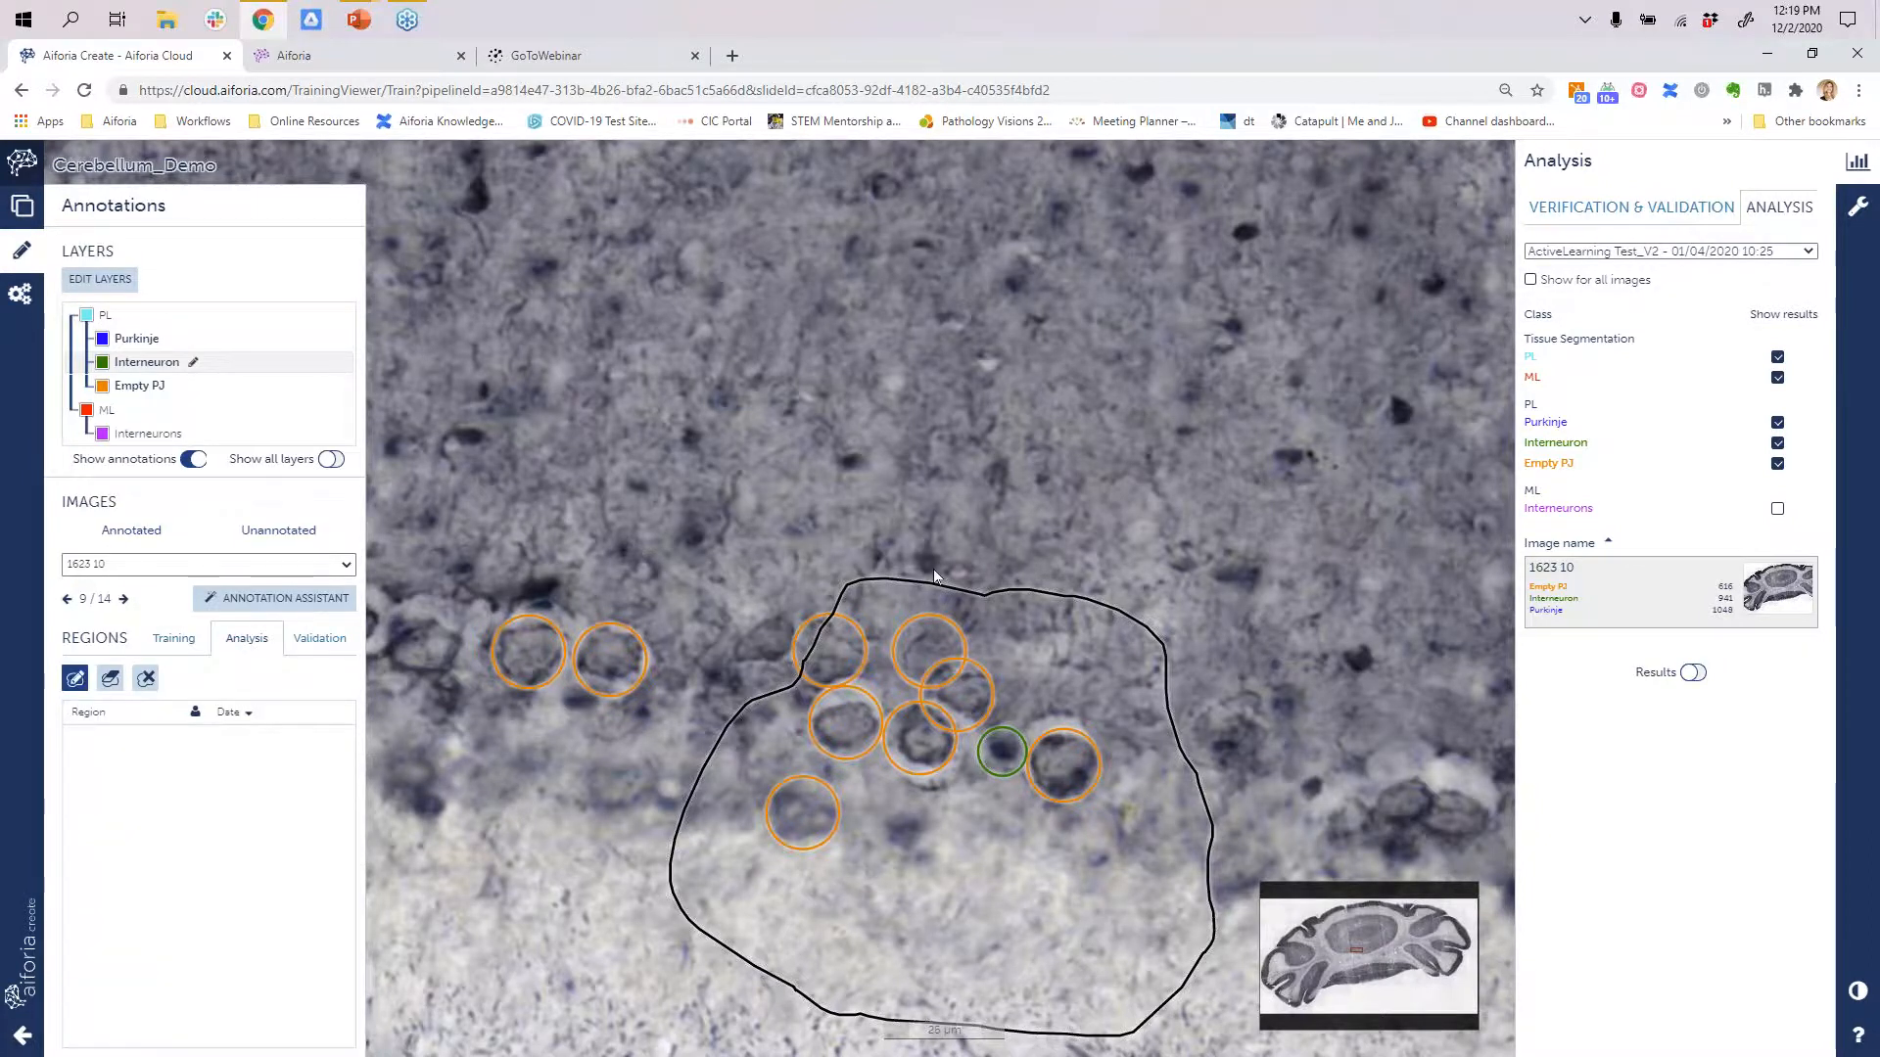
scroll(932, 568, down, 3)
scroll(824, 597, down, 4)
mouse_move(1218, 299)
mouse_down()
mouse_move(1294, 666)
mouse_move(1155, 241)
mouse_move(1179, 239)
mouse_up()
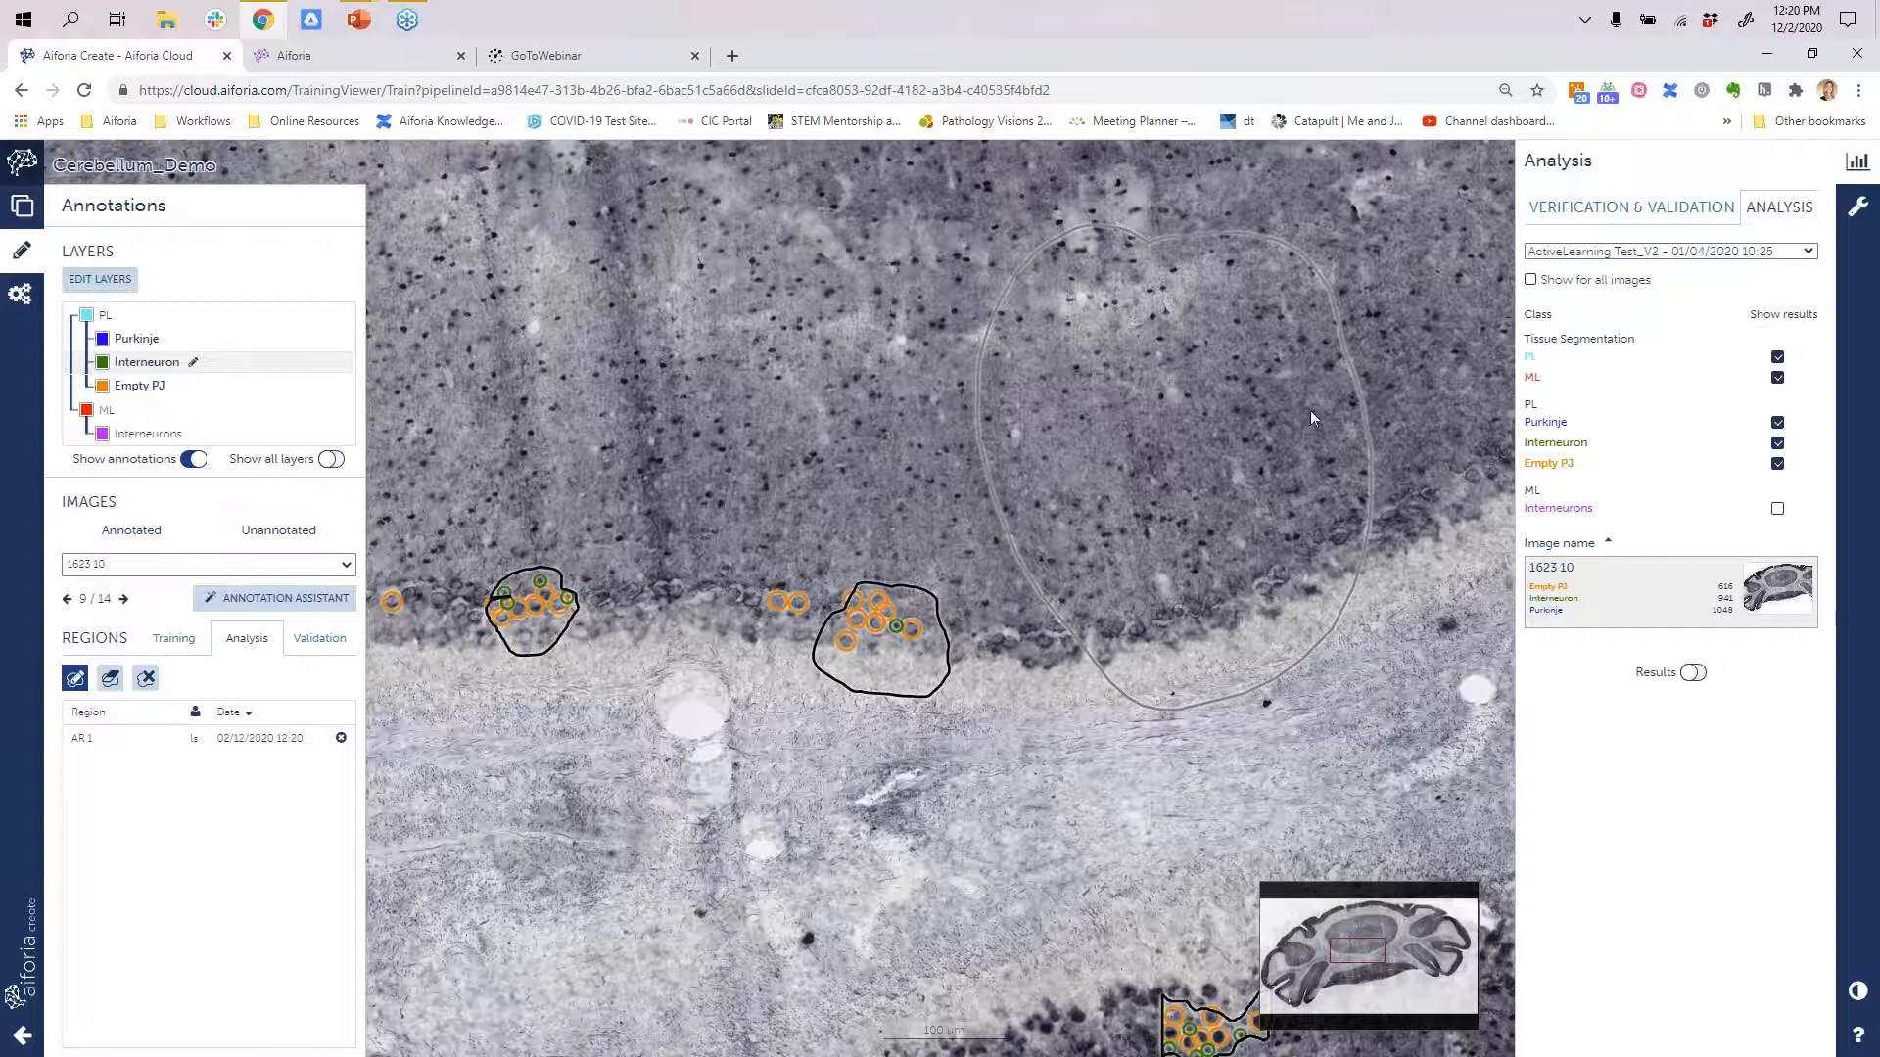
- Enable preparing the annotation assistant in the new AI model setup
click(20, 294)
click(106, 635)
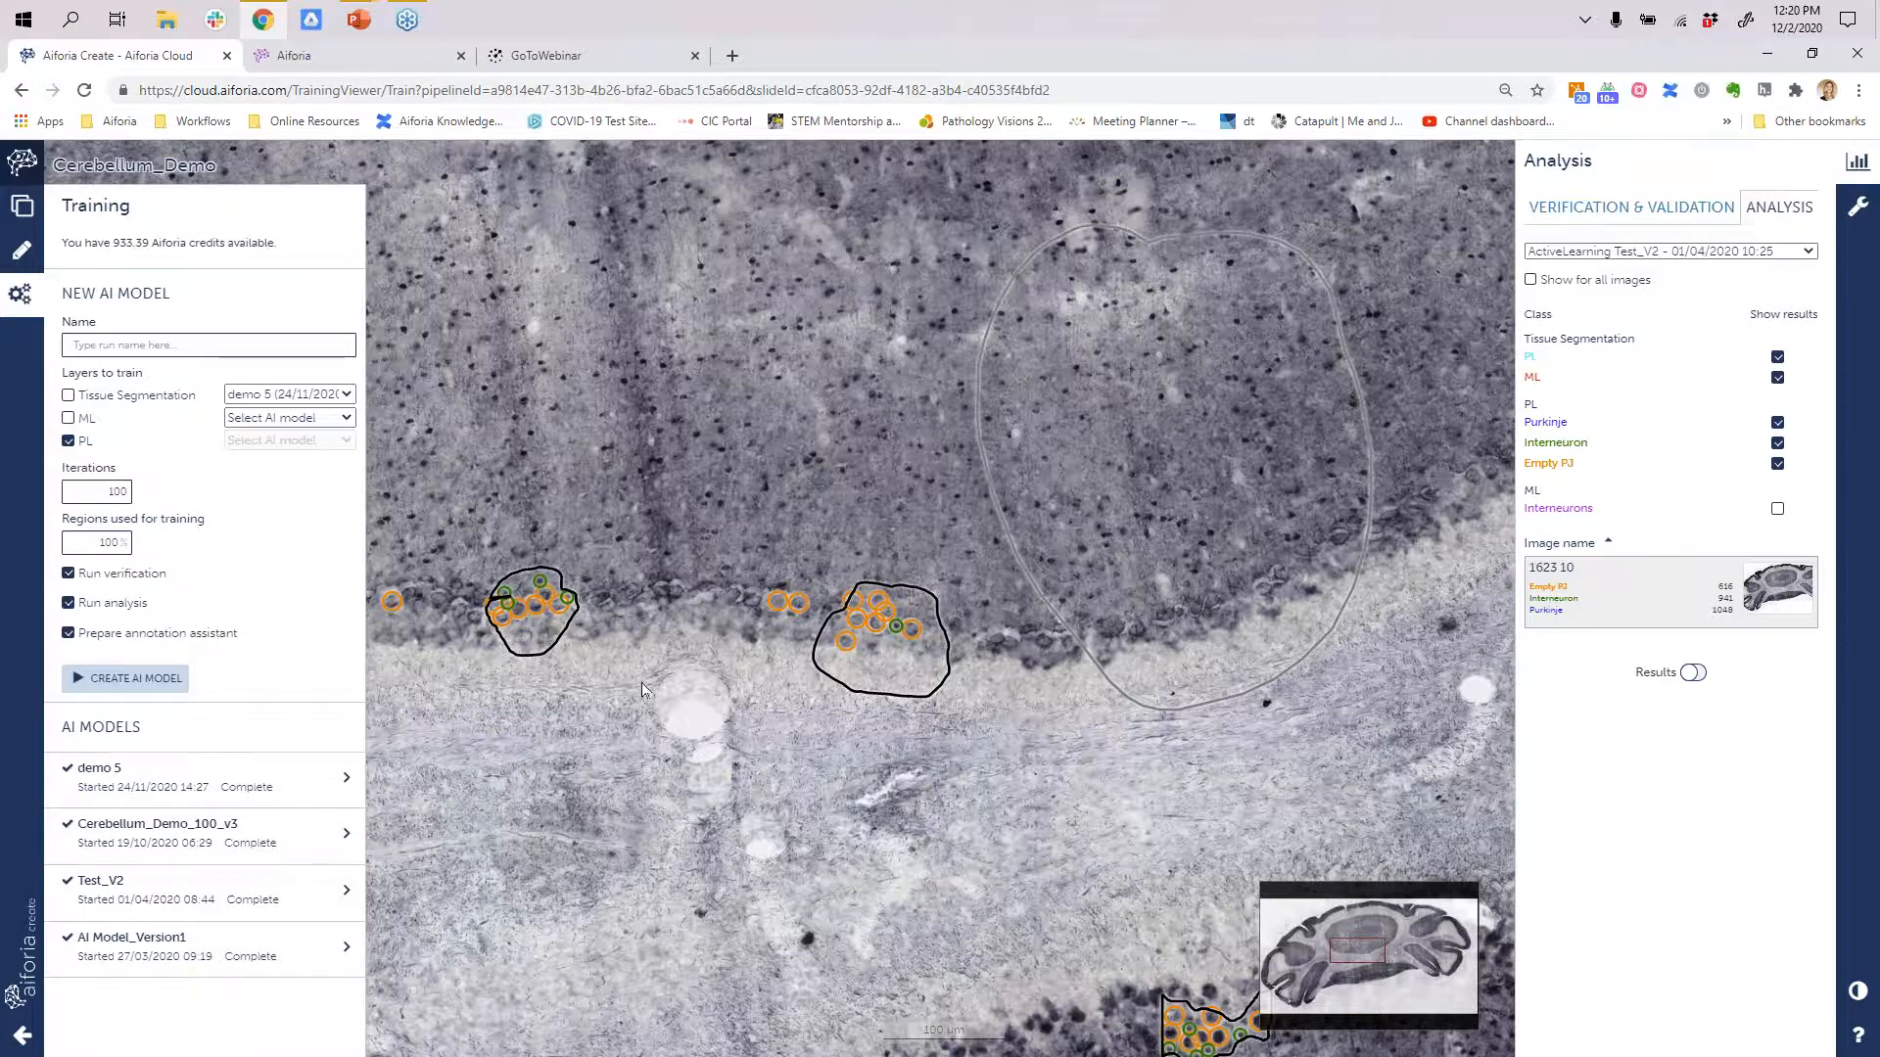
- Open the annotation assistant for the PL layer and compare the suggested region with its annotations shown and hidden
scroll(643, 684, down, 5)
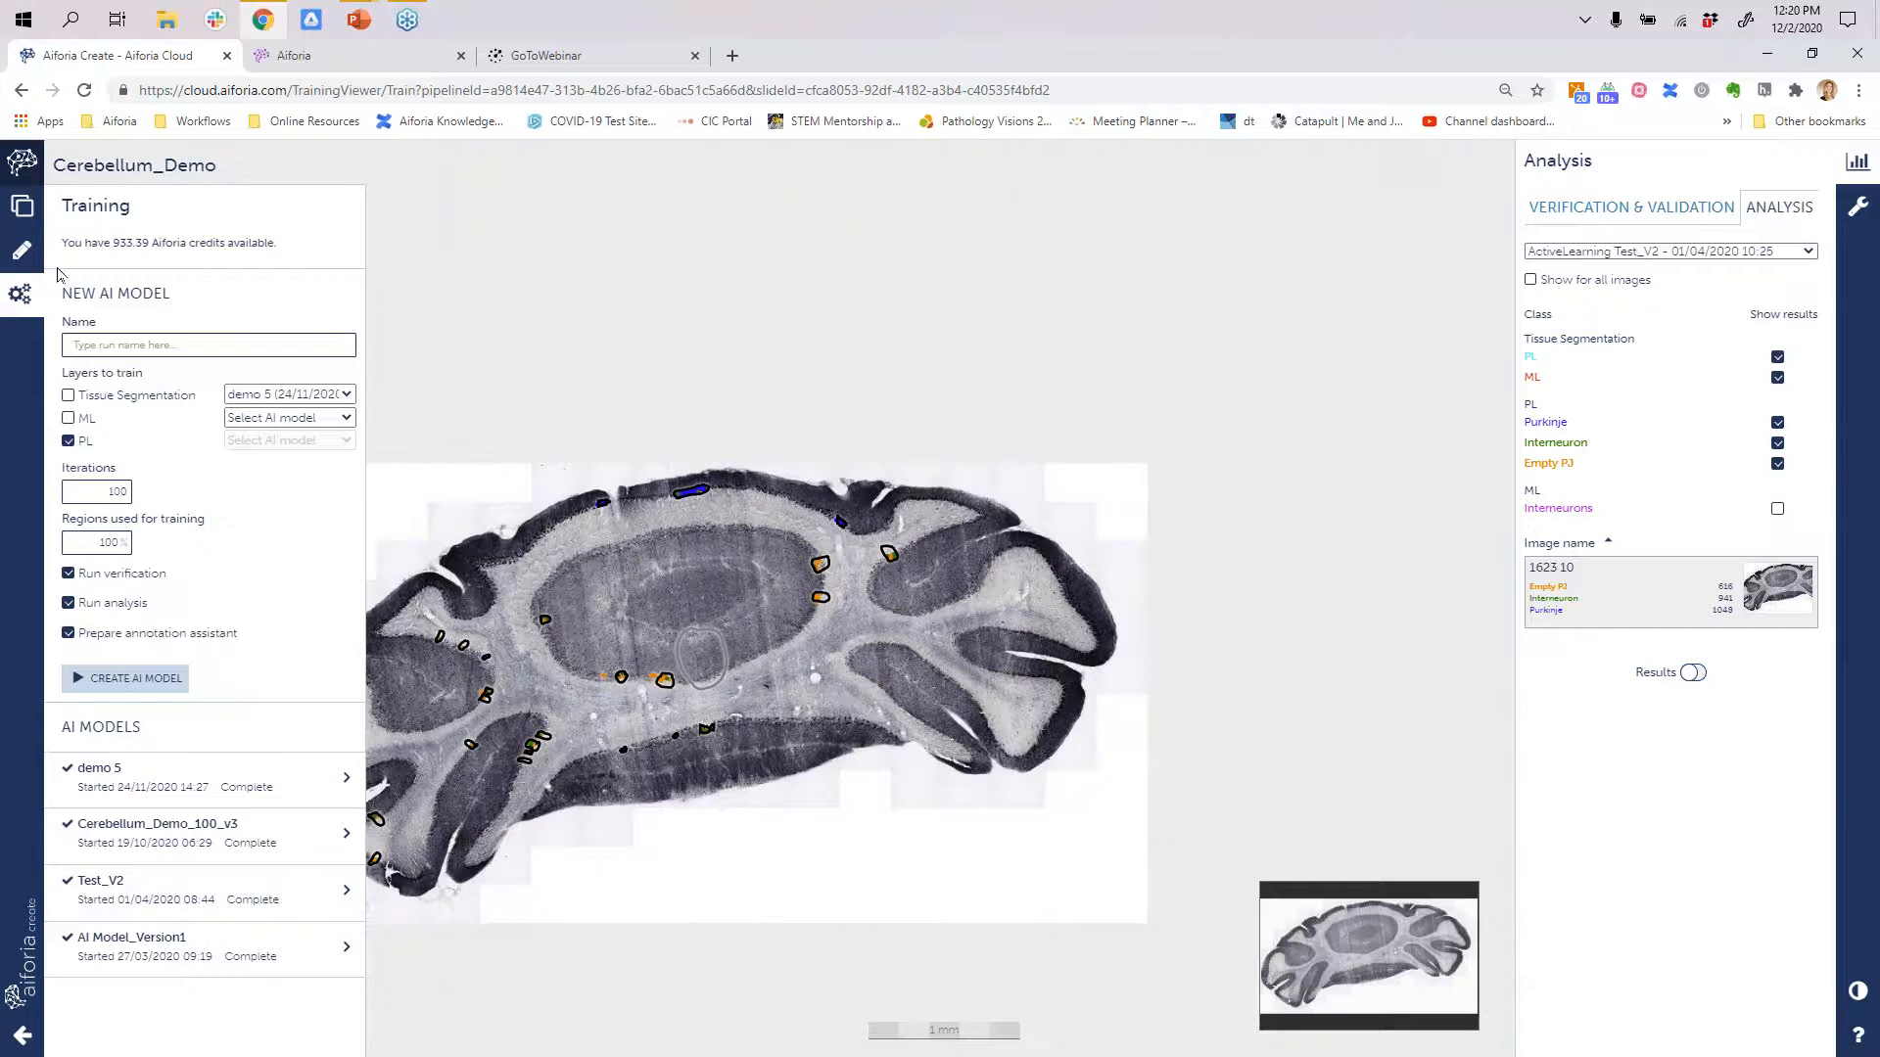
click(21, 249)
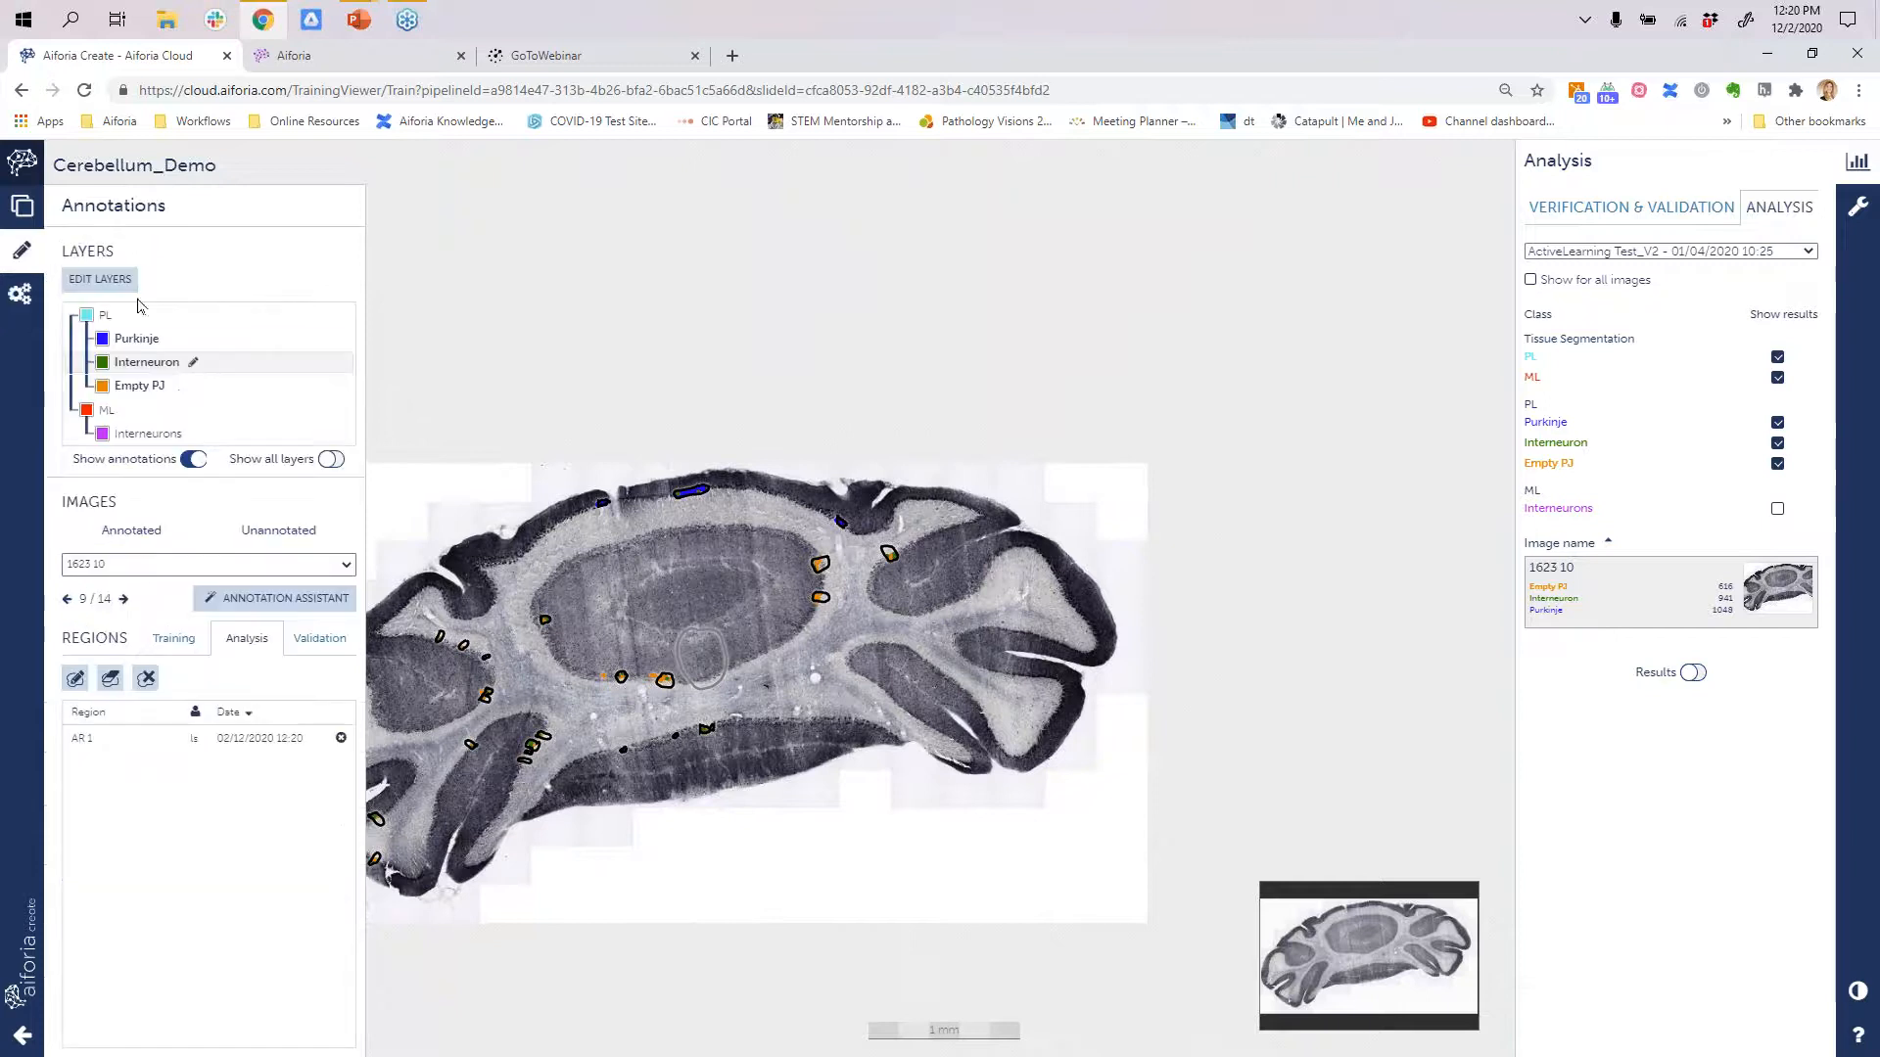
click(274, 599)
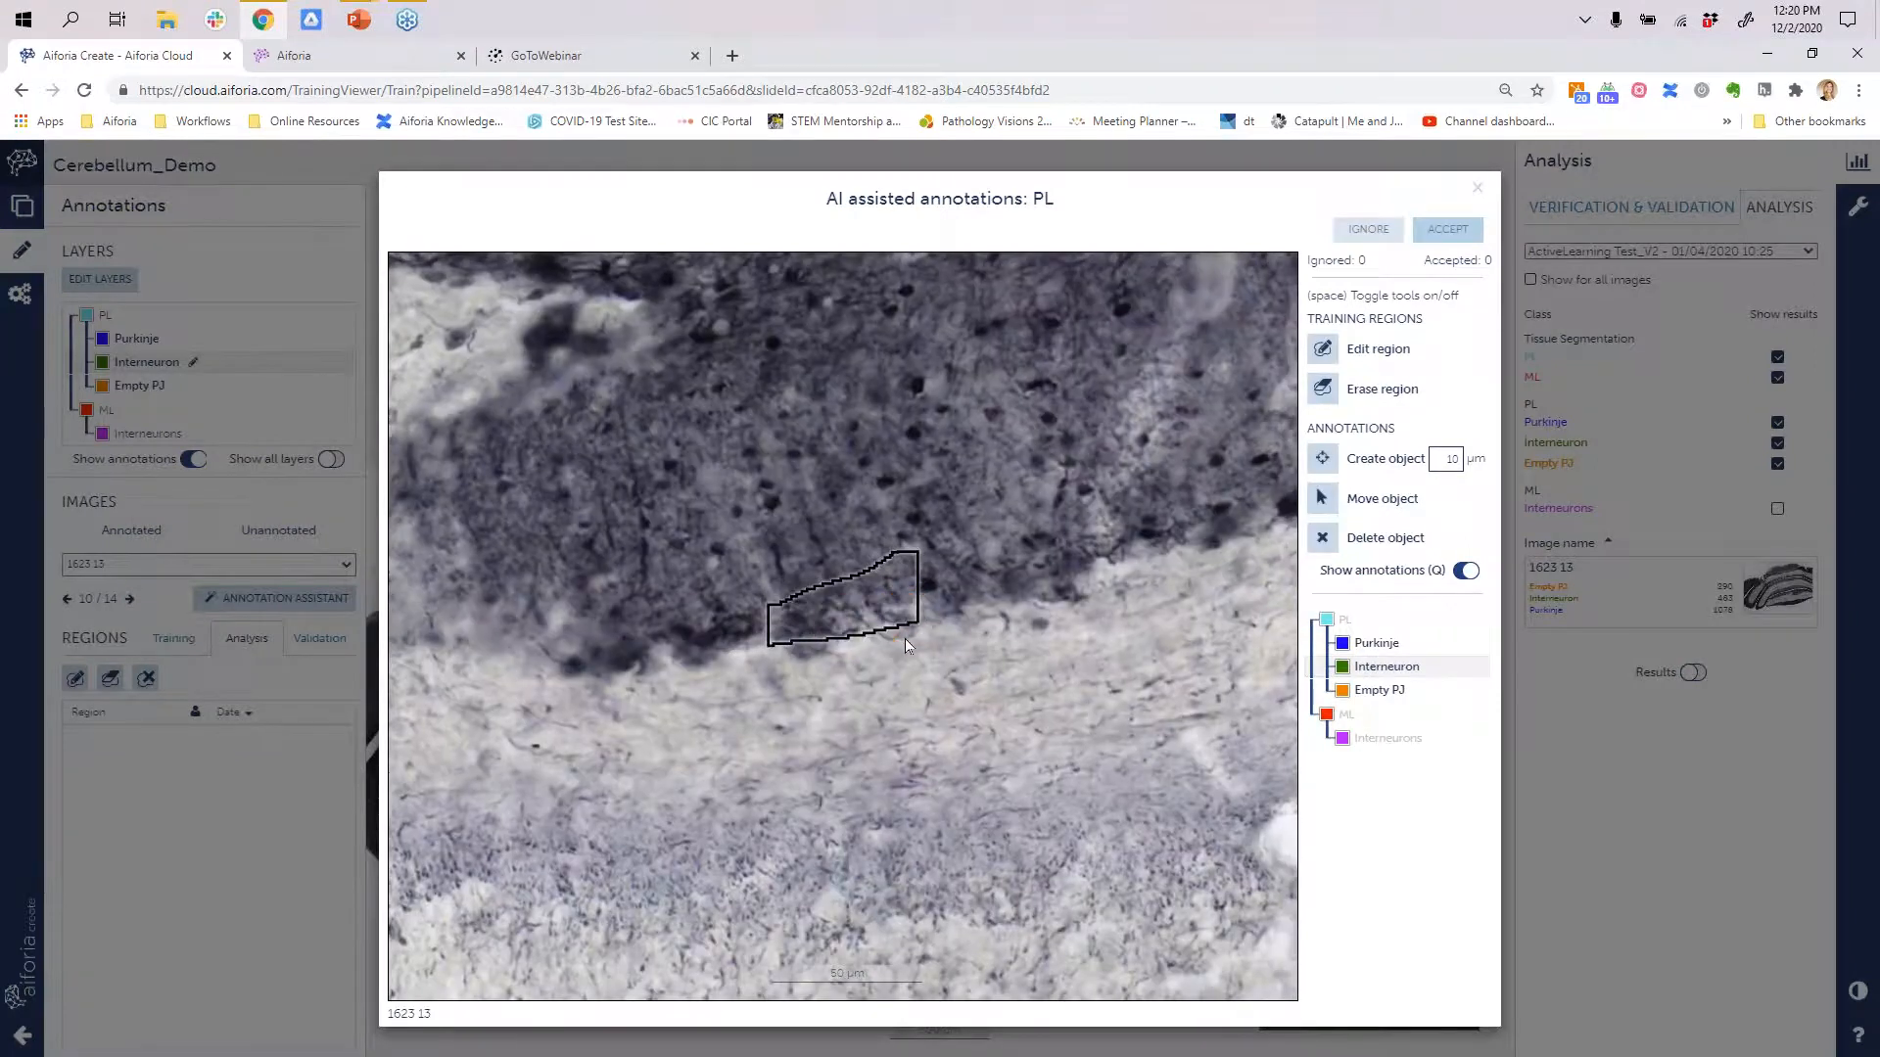
scroll(861, 642, up, 2)
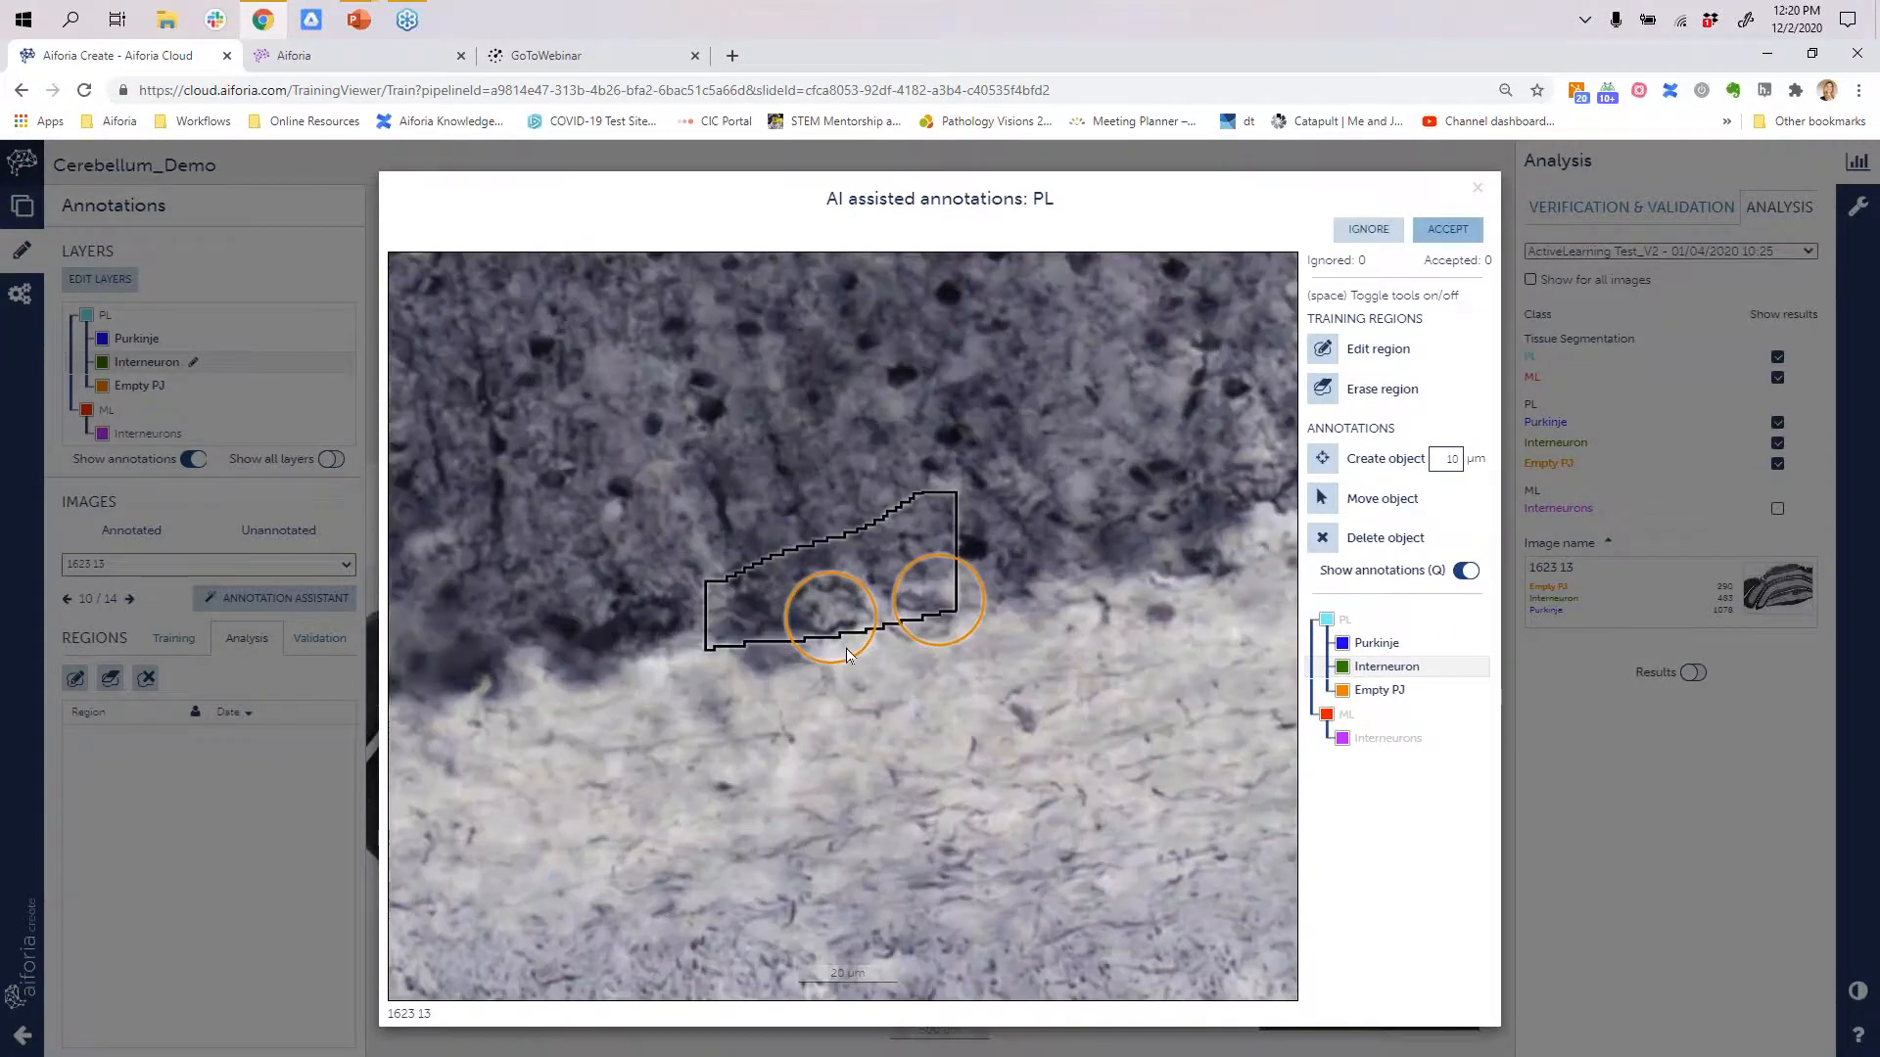
key(q)
key(q)
key(q)
key(q)
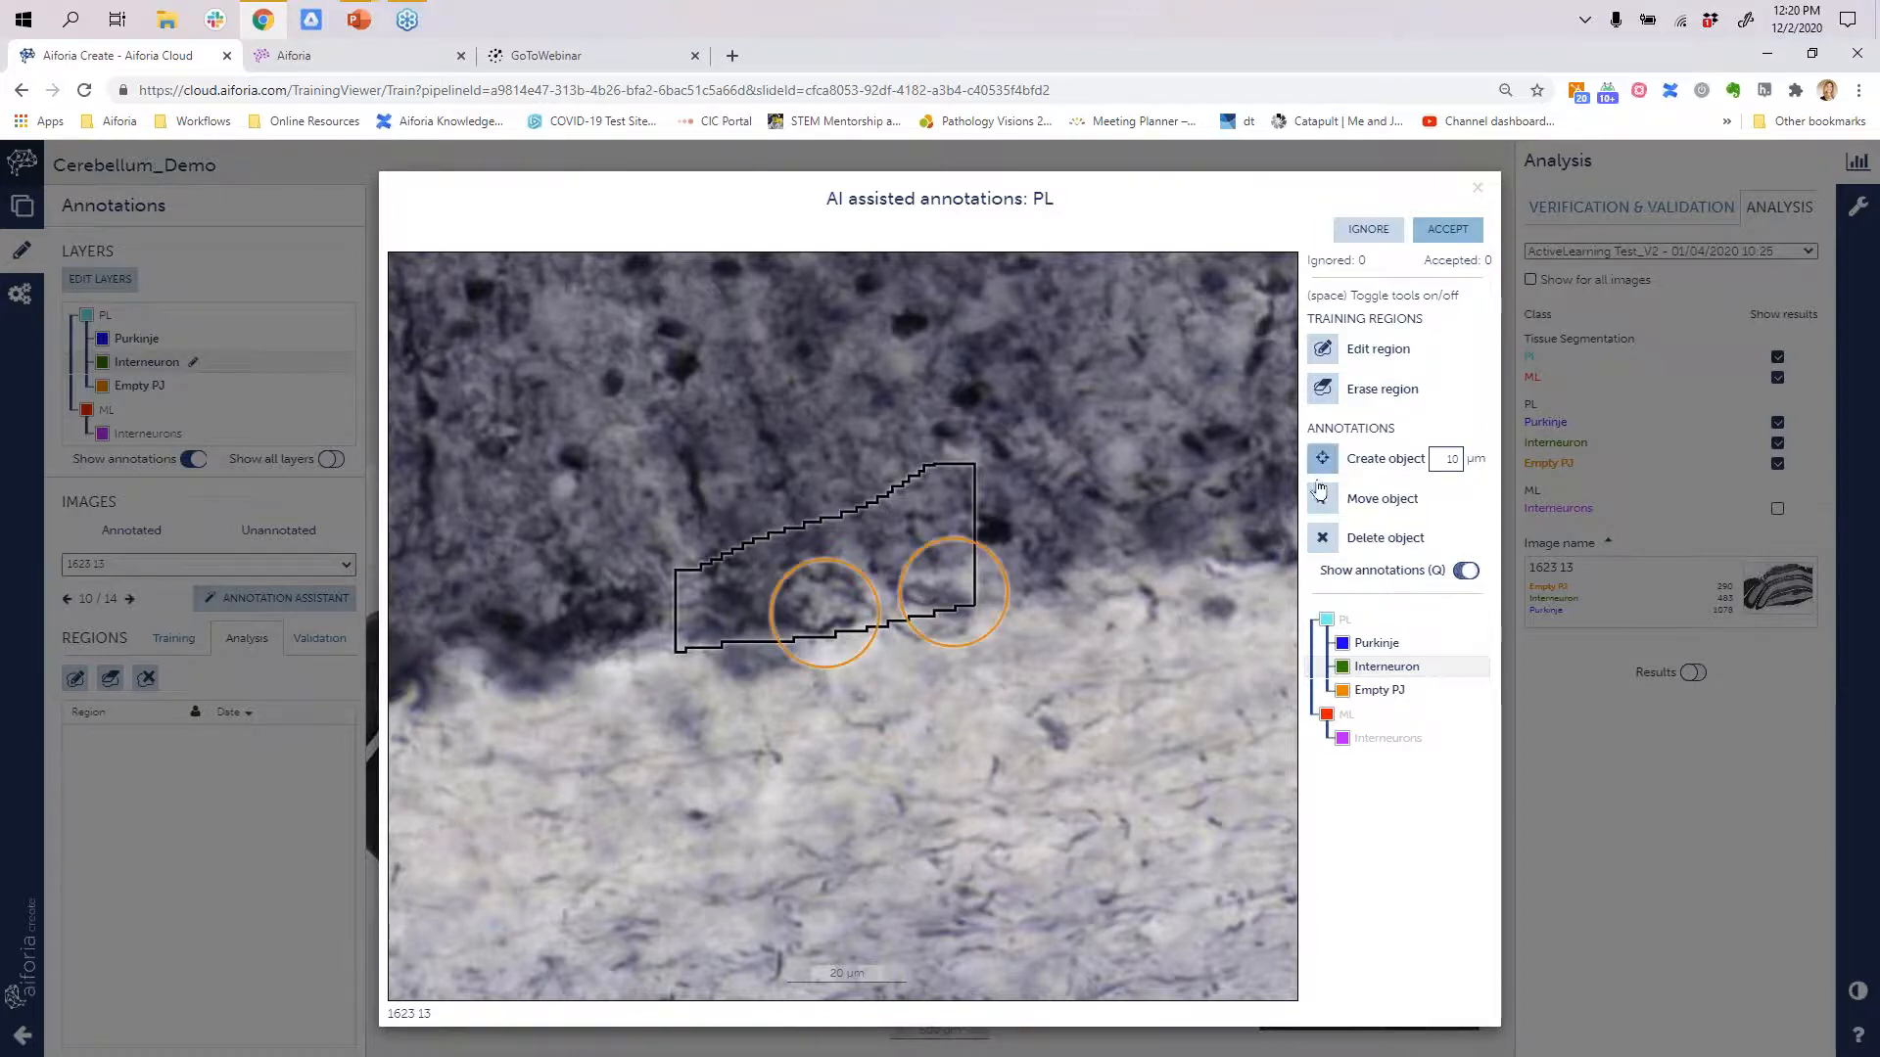
- Delete the right-hand Empty PJ object from the suggestion and erase the right end of its training region
mouse_move(938, 587)
mouse_down()
mouse_move(966, 615)
mouse_move(978, 719)
mouse_move(963, 607)
mouse_up()
click(1324, 537)
click(994, 626)
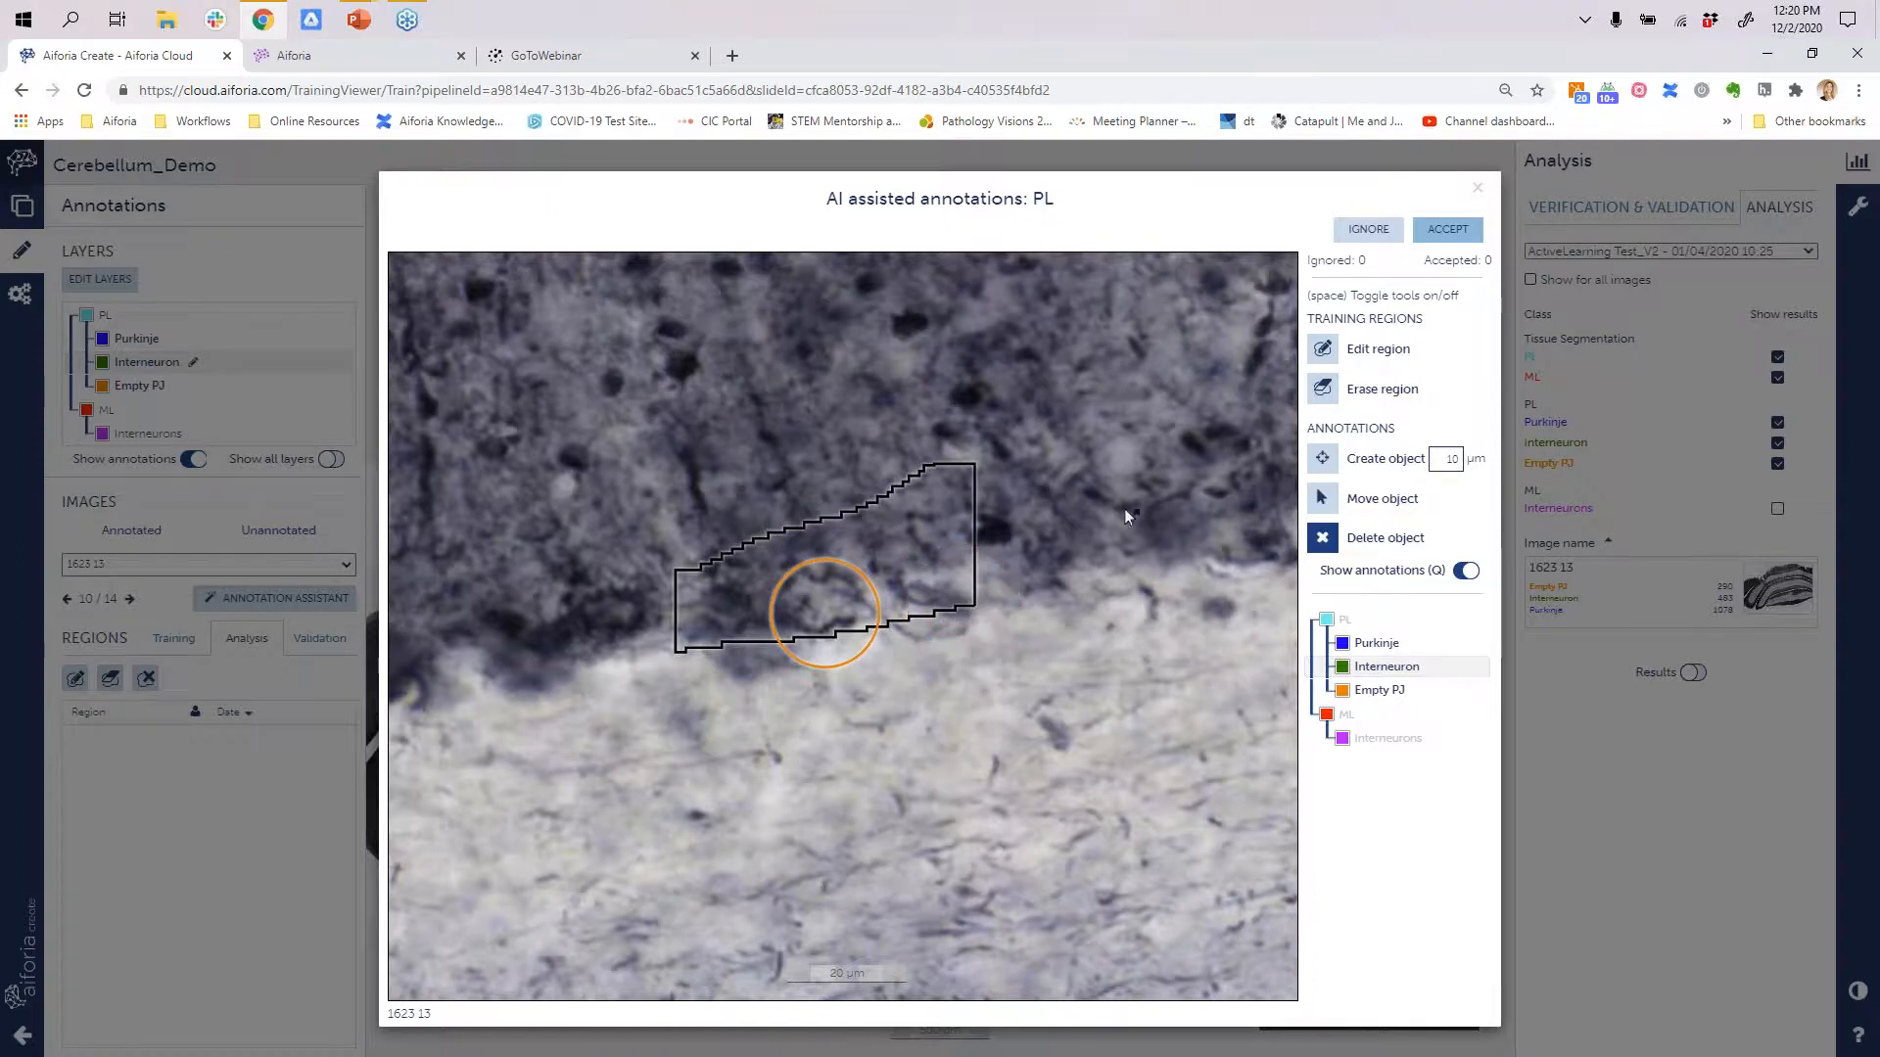
click(1321, 389)
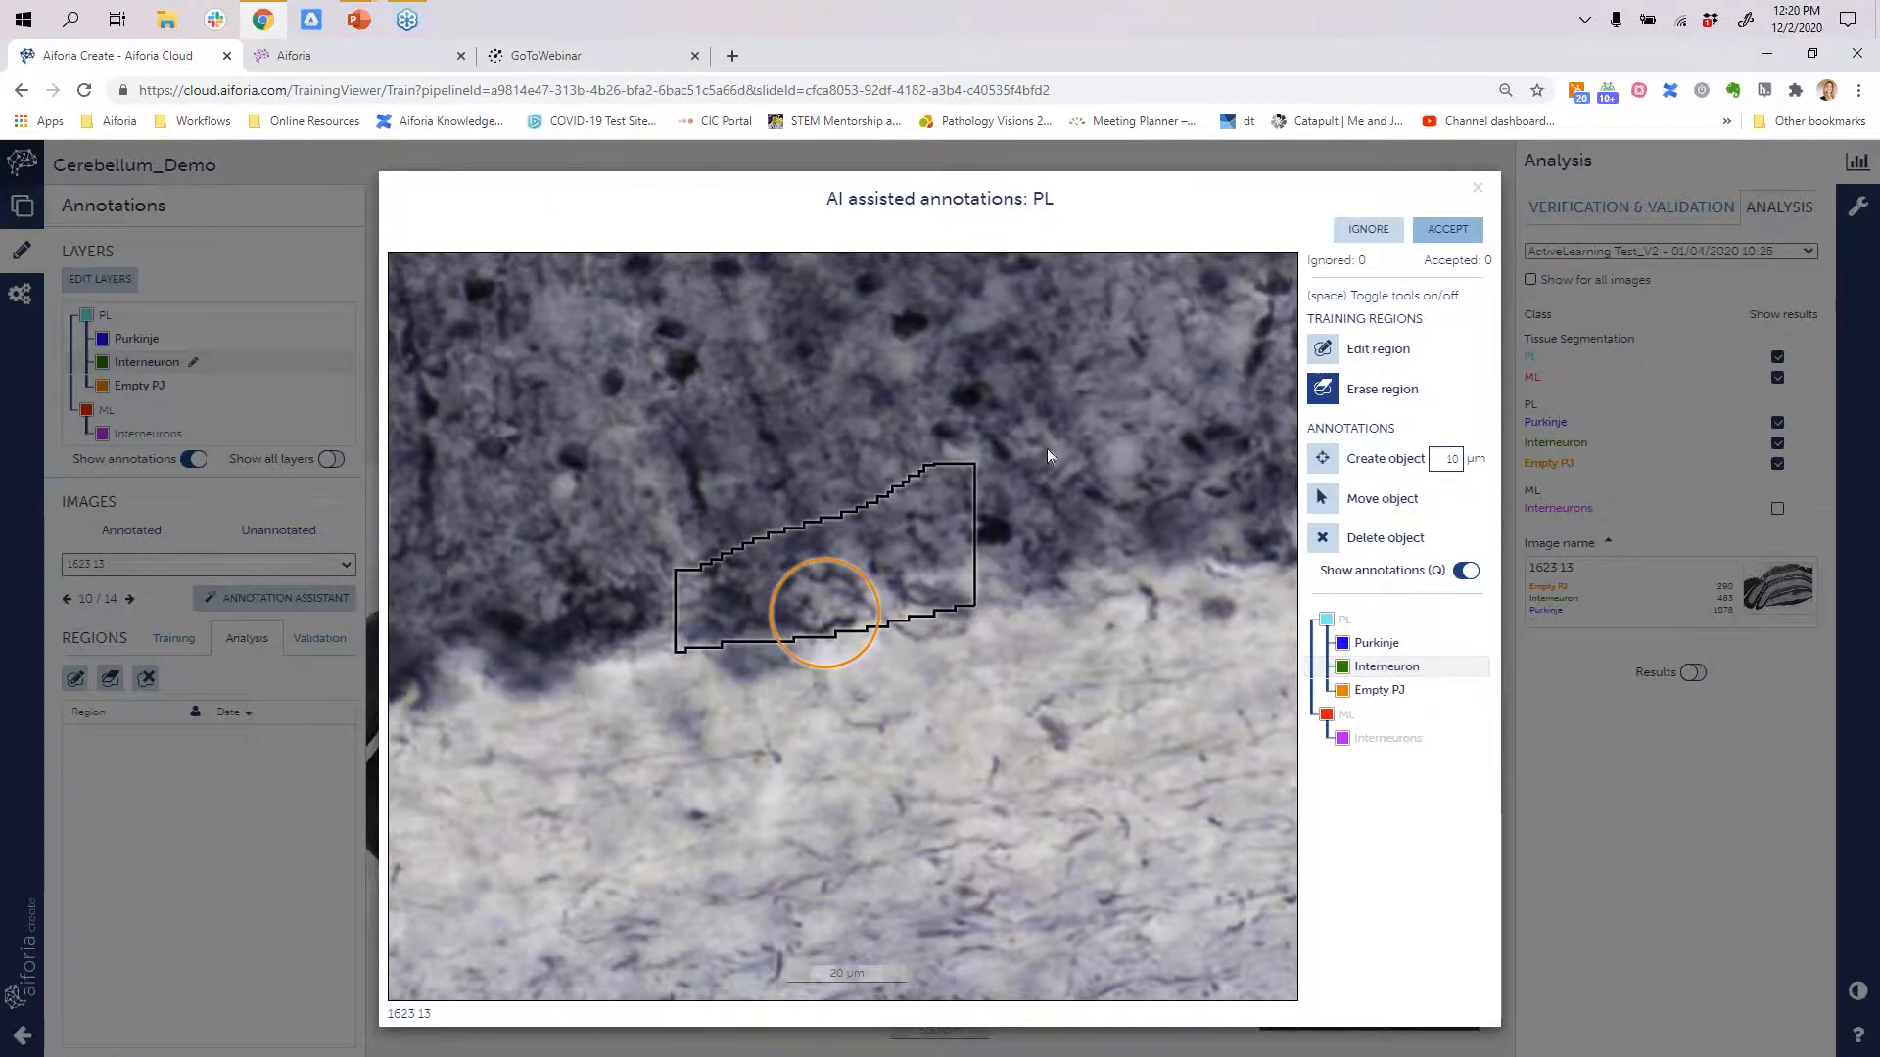
mouse_move(871, 440)
mouse_down()
mouse_move(891, 548)
mouse_move(1072, 621)
mouse_move(1003, 474)
mouse_up()
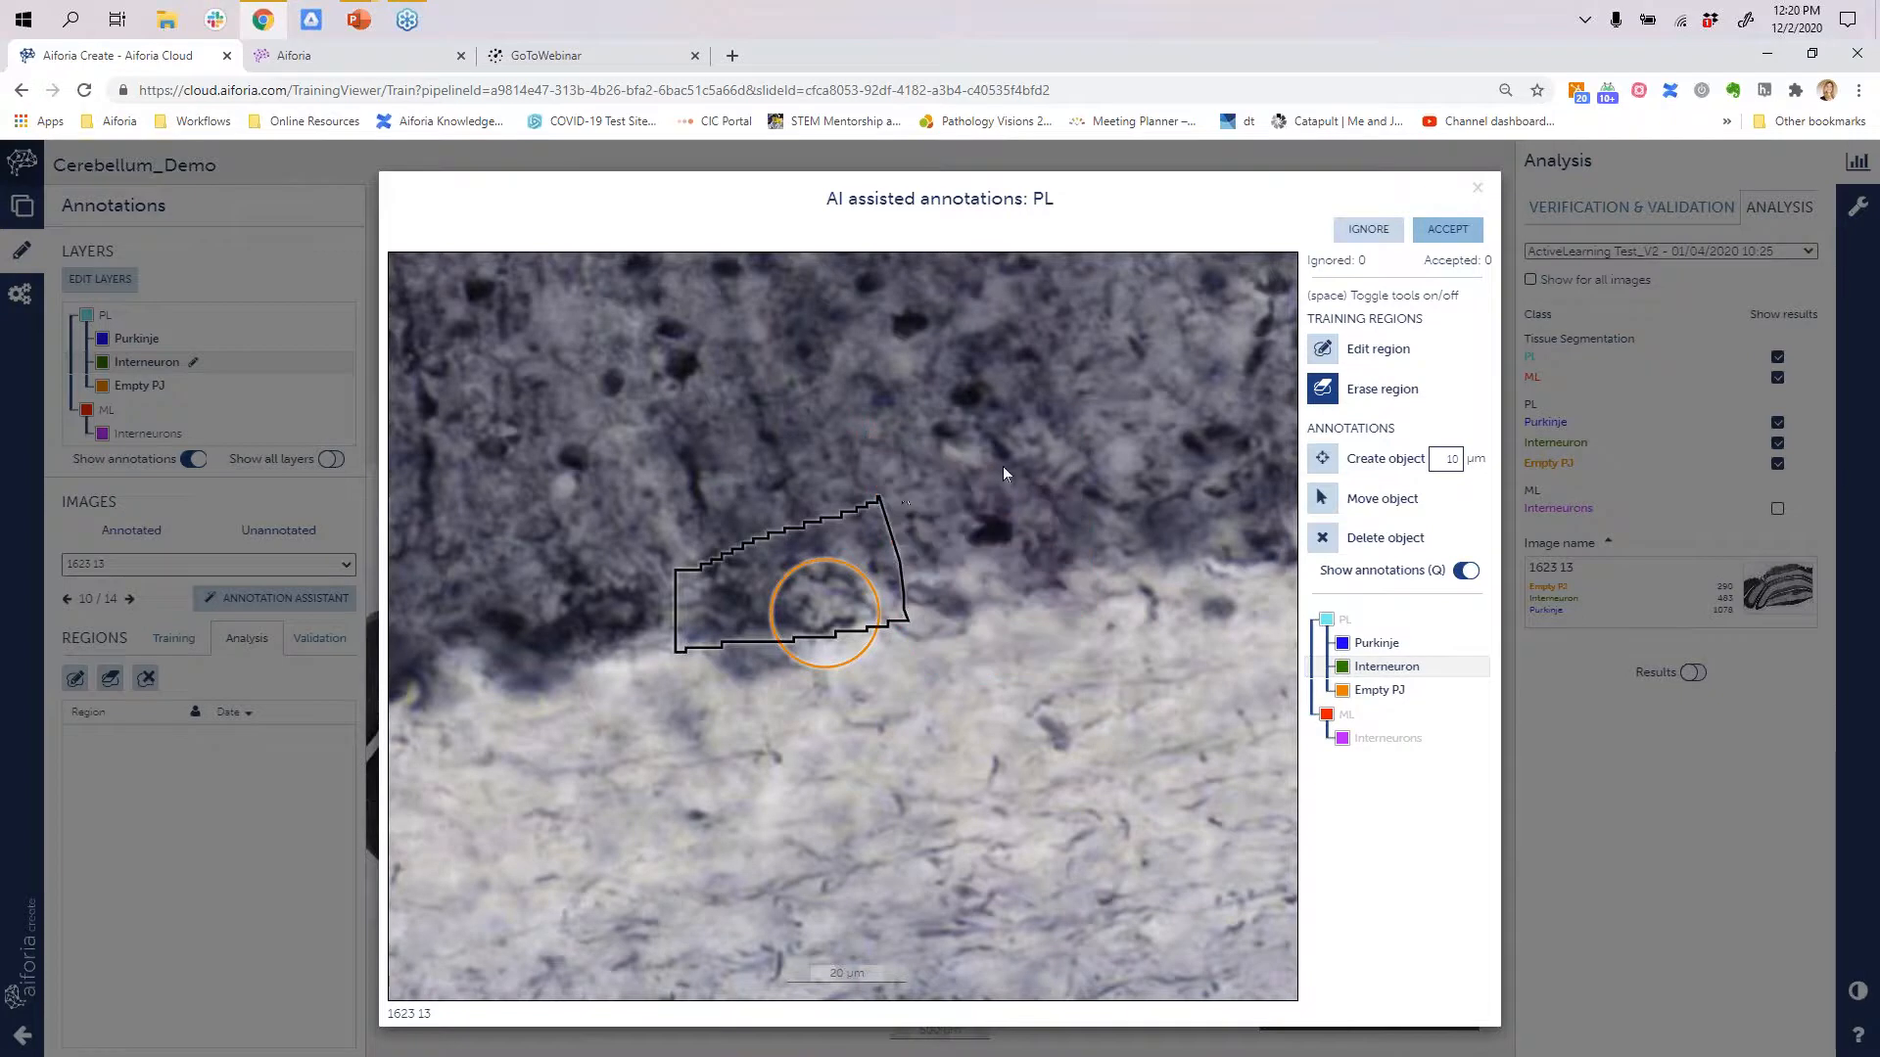
drag(879, 598, 1069, 533)
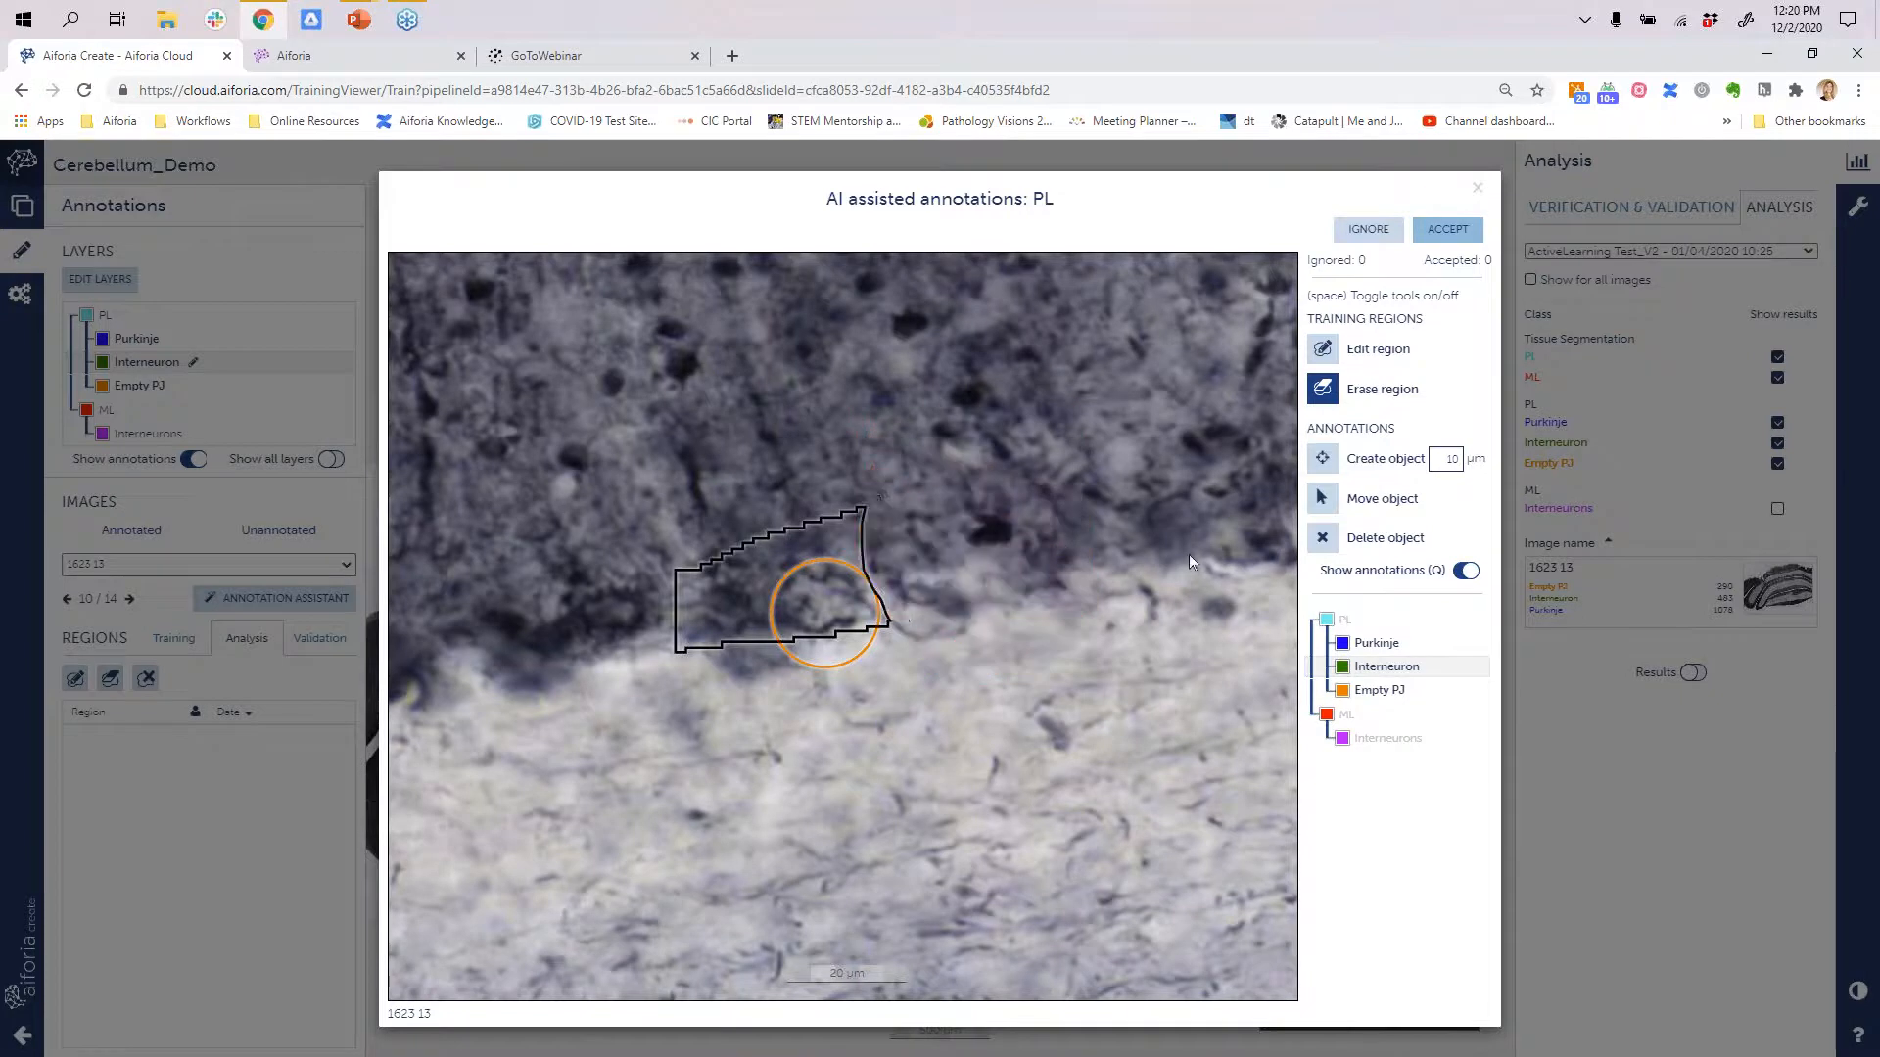
- Move the remaining Empty PJ object slightly up over its cell and accept the suggestion on image 1623 13
click(1365, 496)
drag(824, 623, 825, 605)
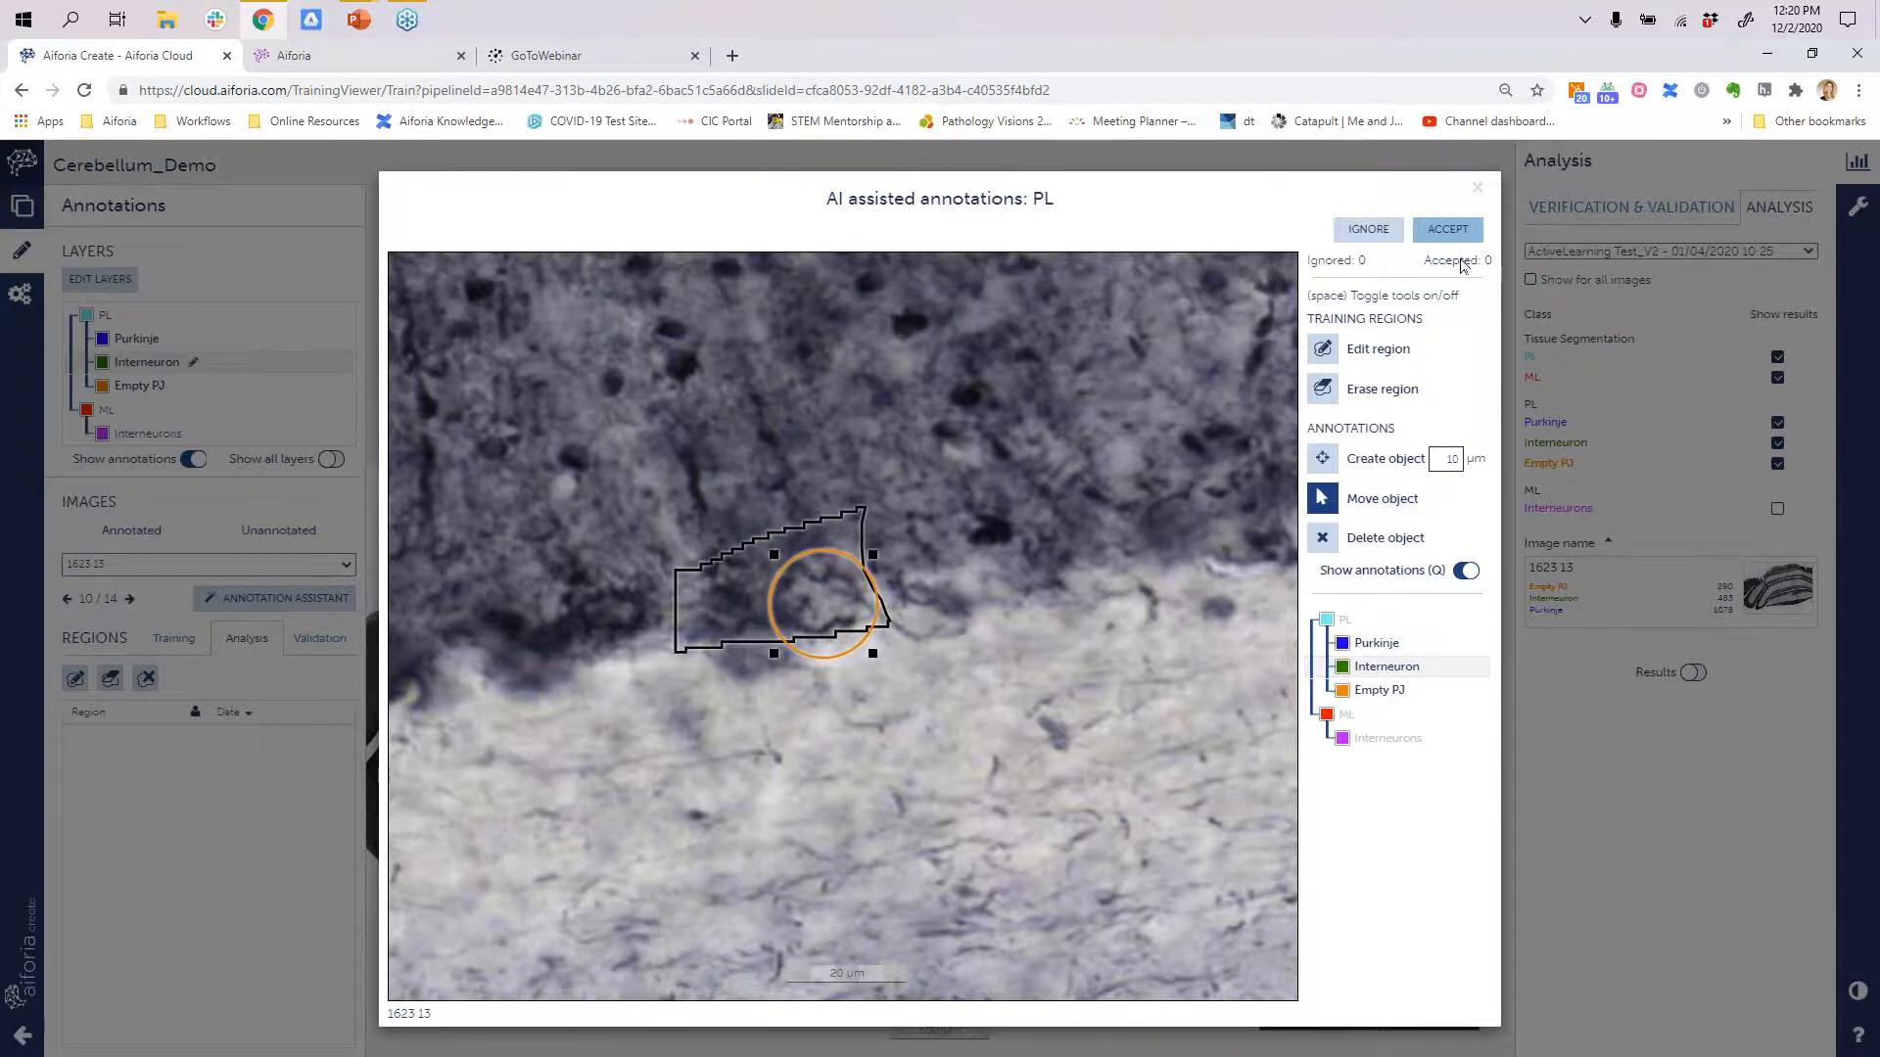
click(1447, 229)
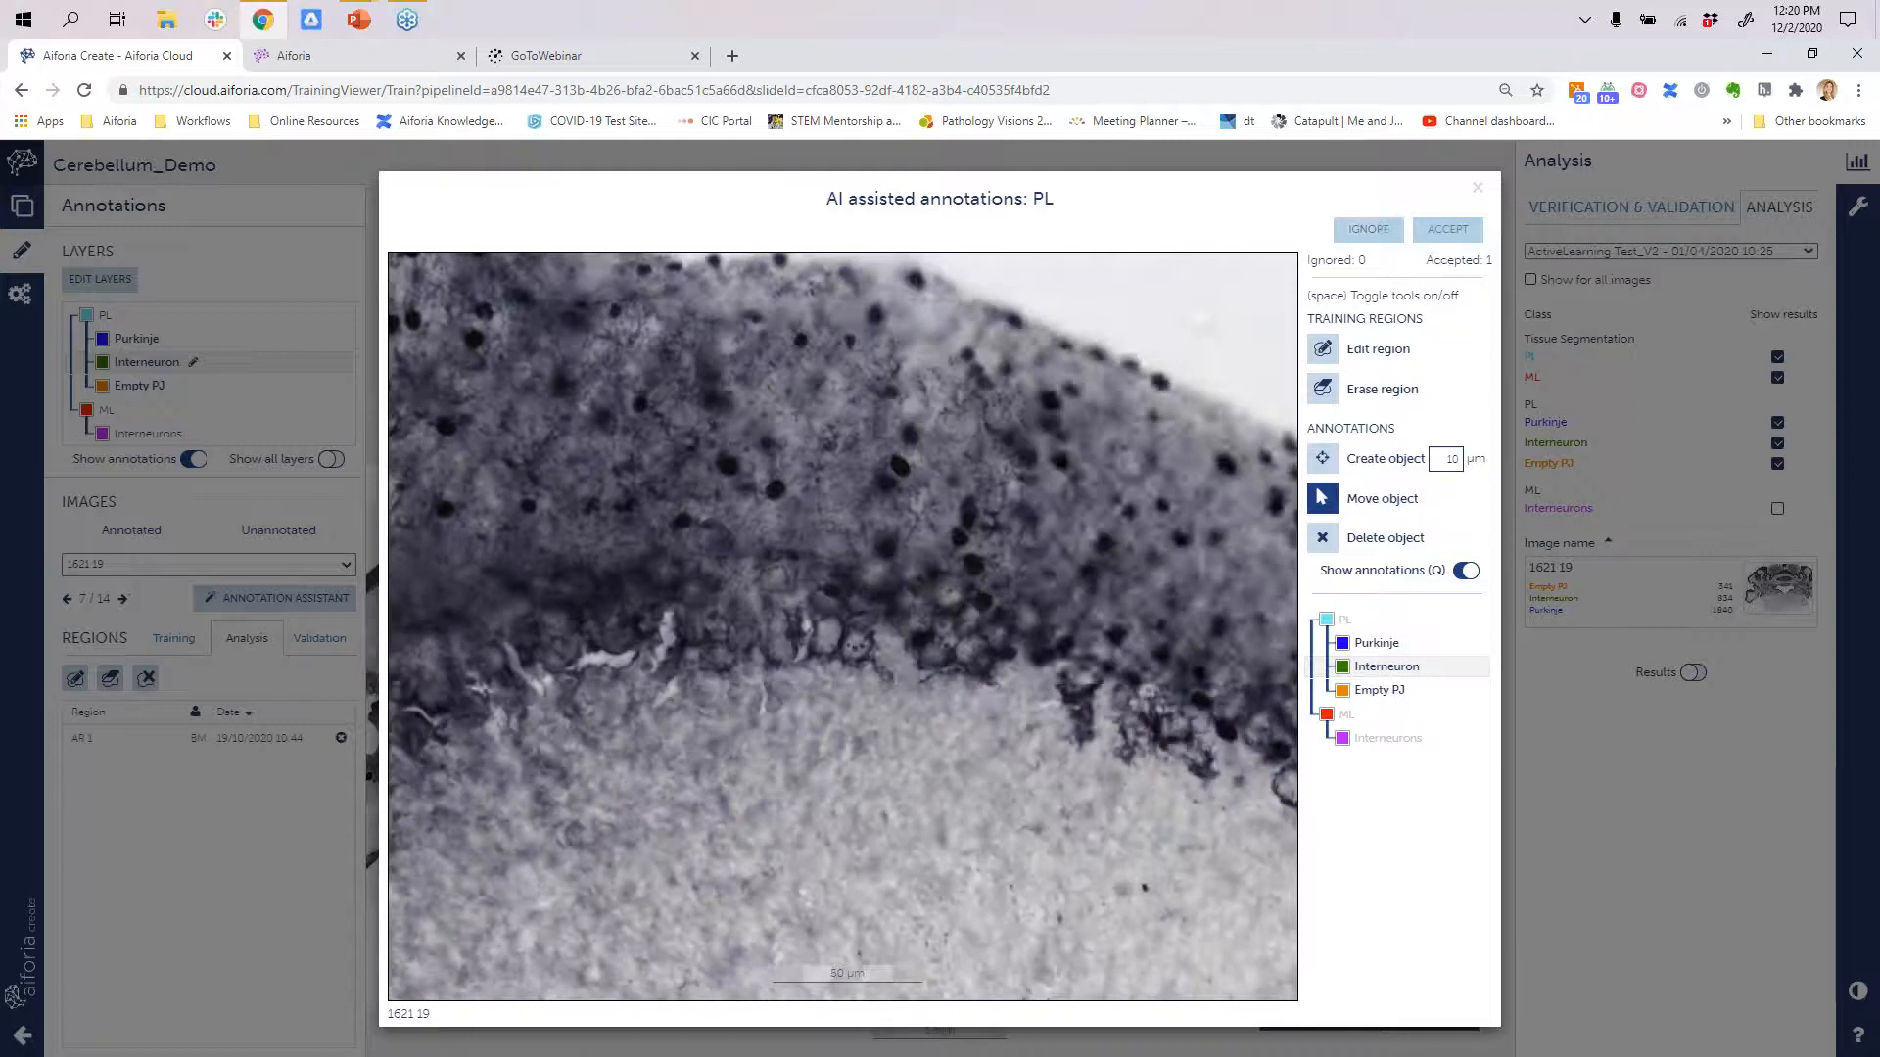
- Check the suggested PL region on image 1621 19 with annotations toggled, and accept the suggestion
key(q)
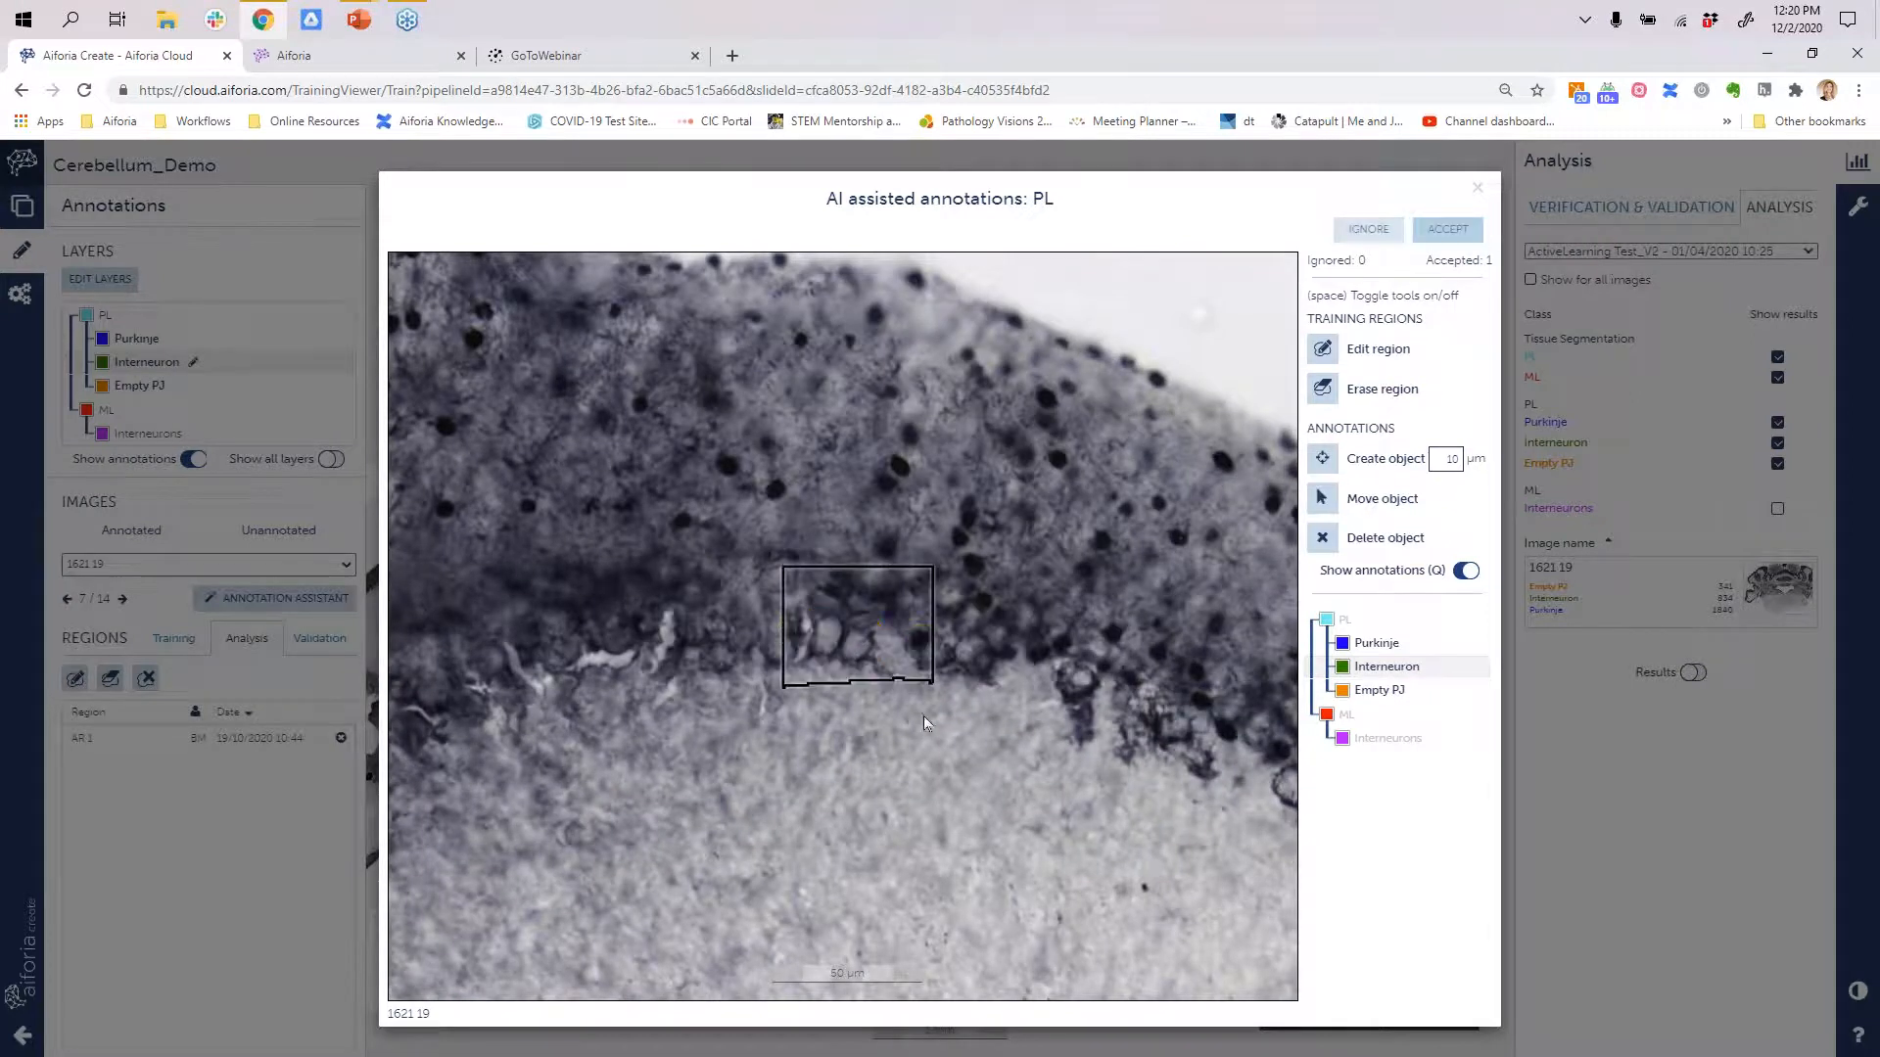
key(q)
click(1322, 458)
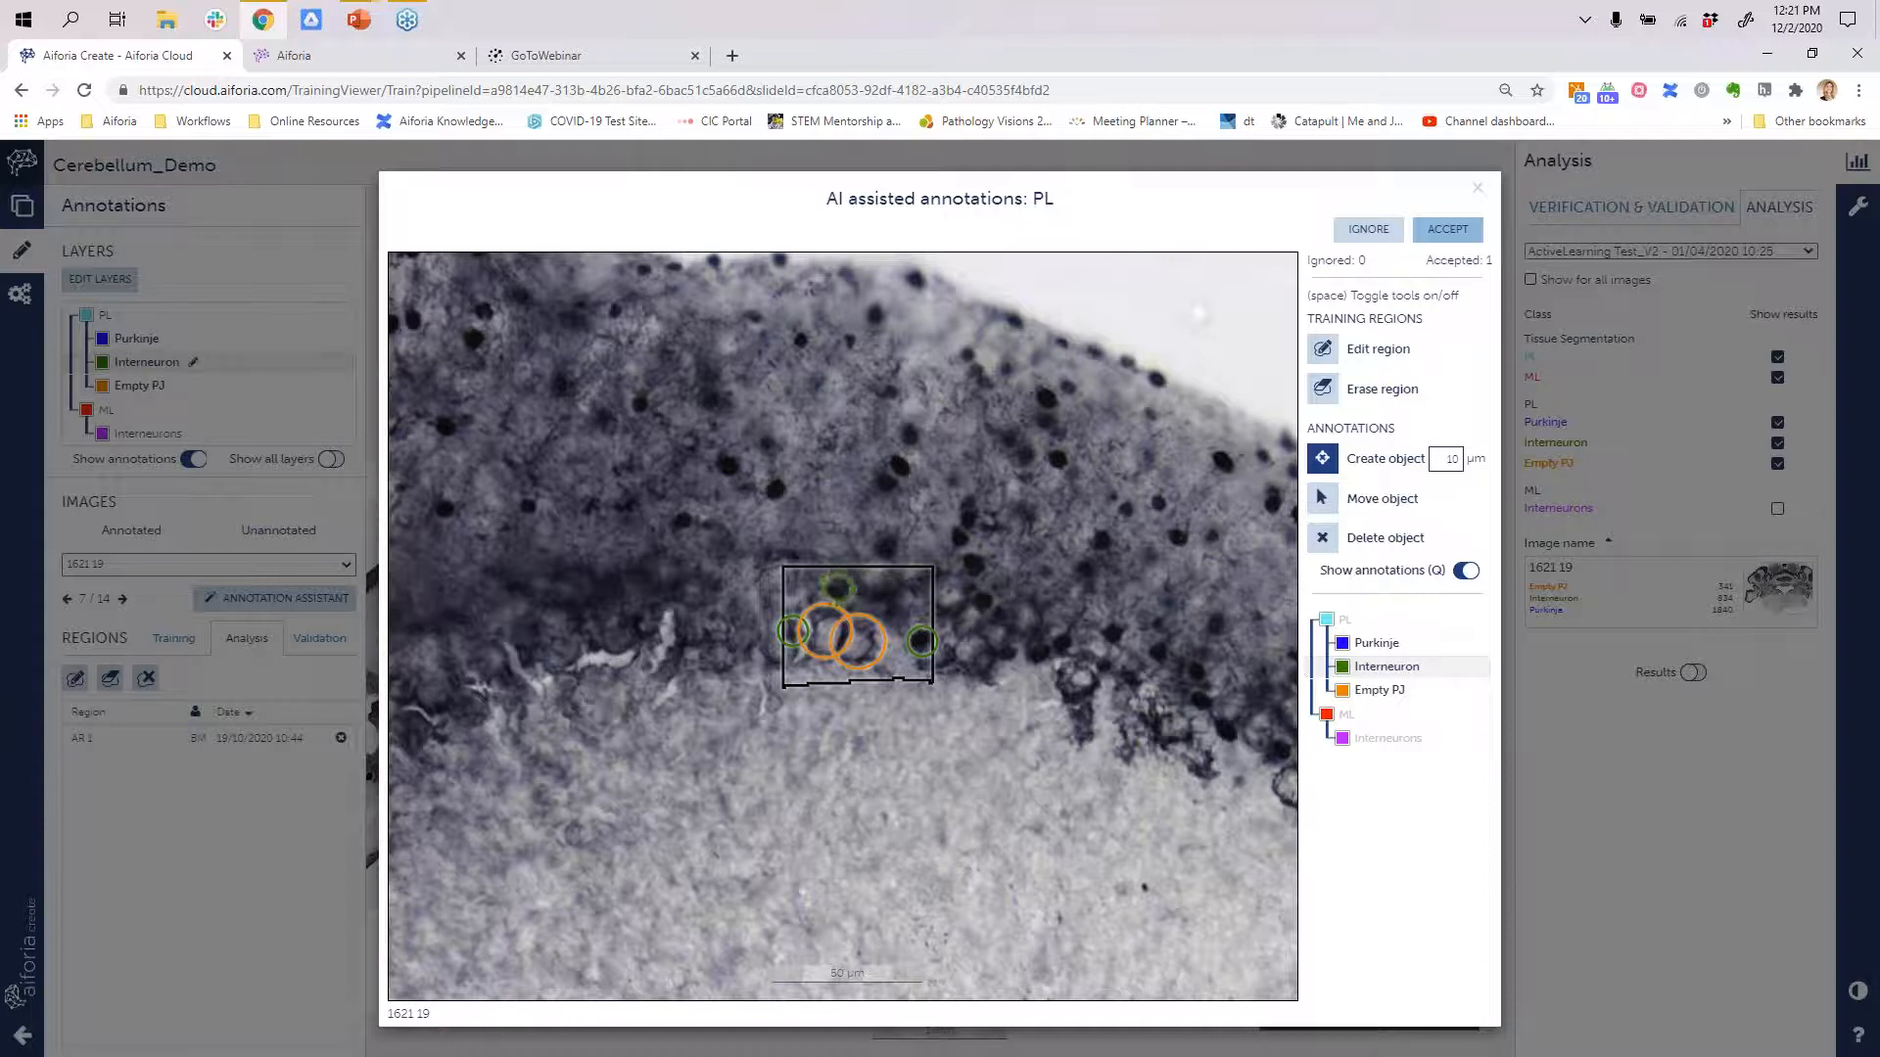
click(1448, 229)
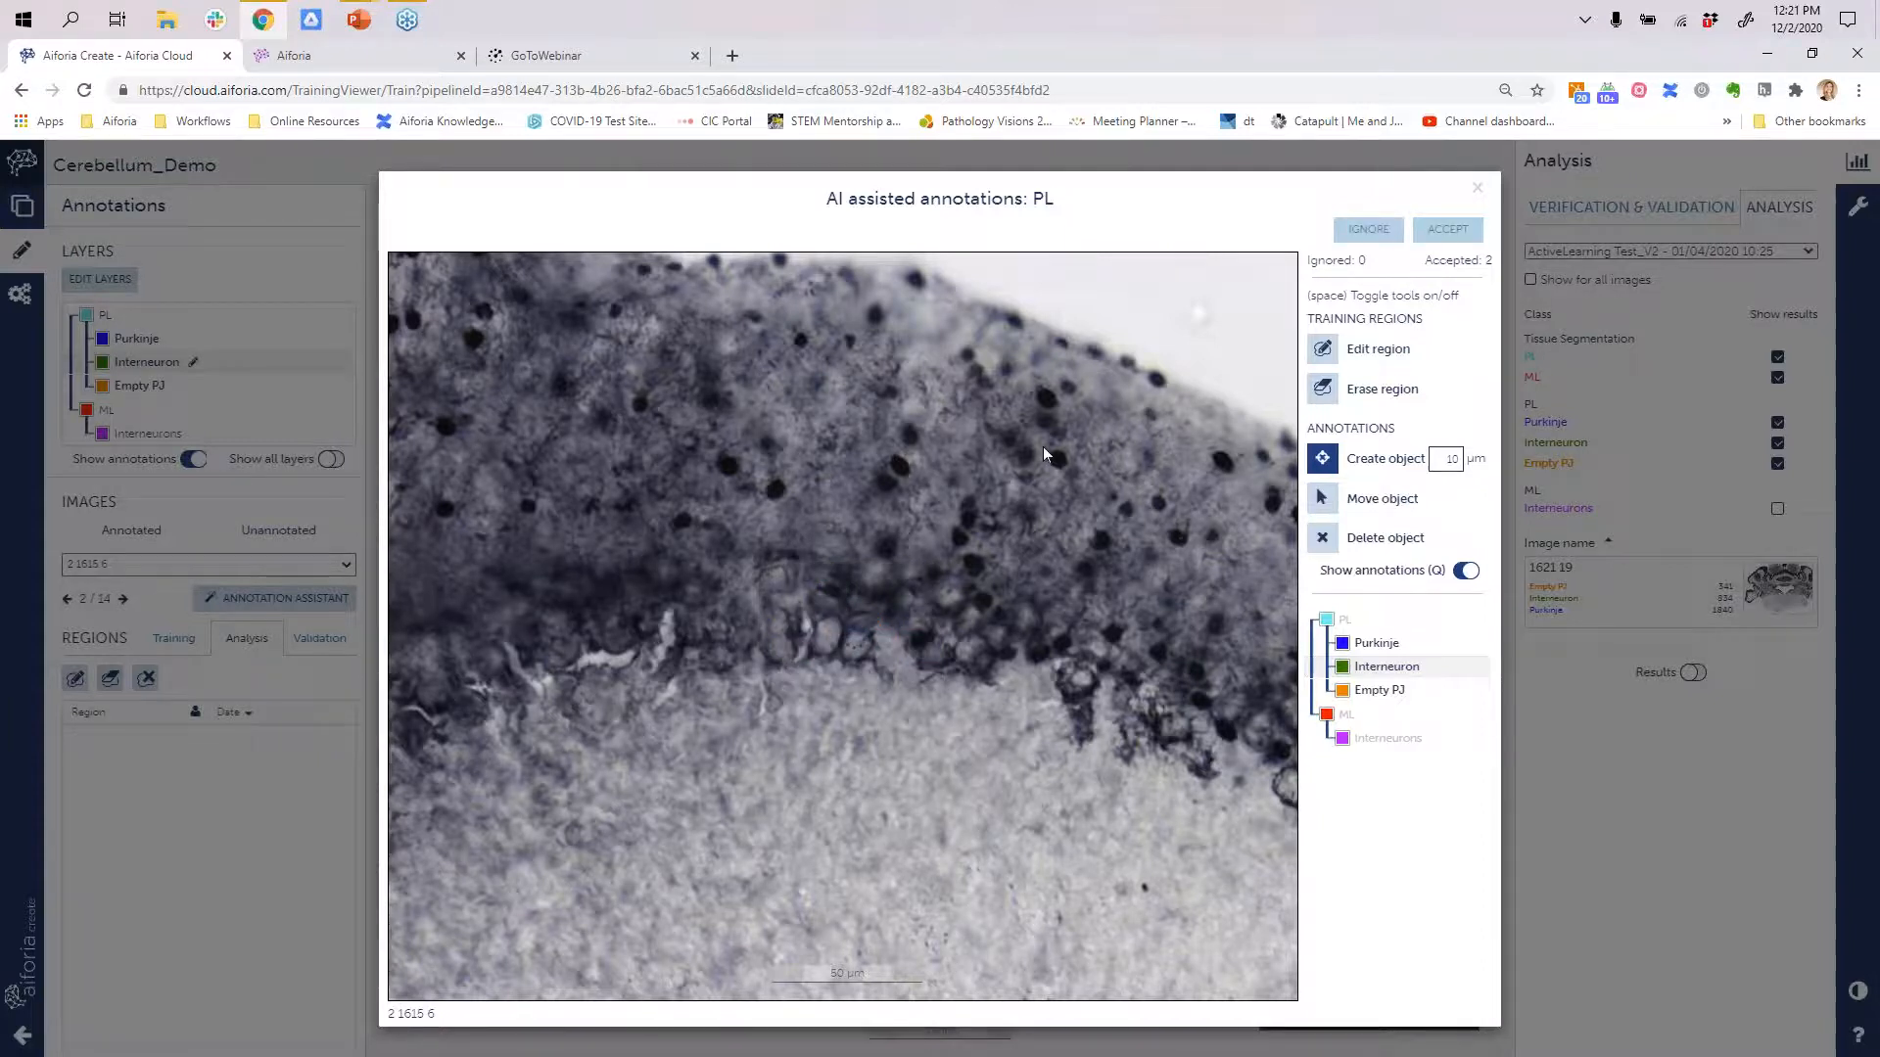
- Review the suggested PL annotations on image 2 1615 6 and close the annotation assistant without accepting them
key(space)
key(q)
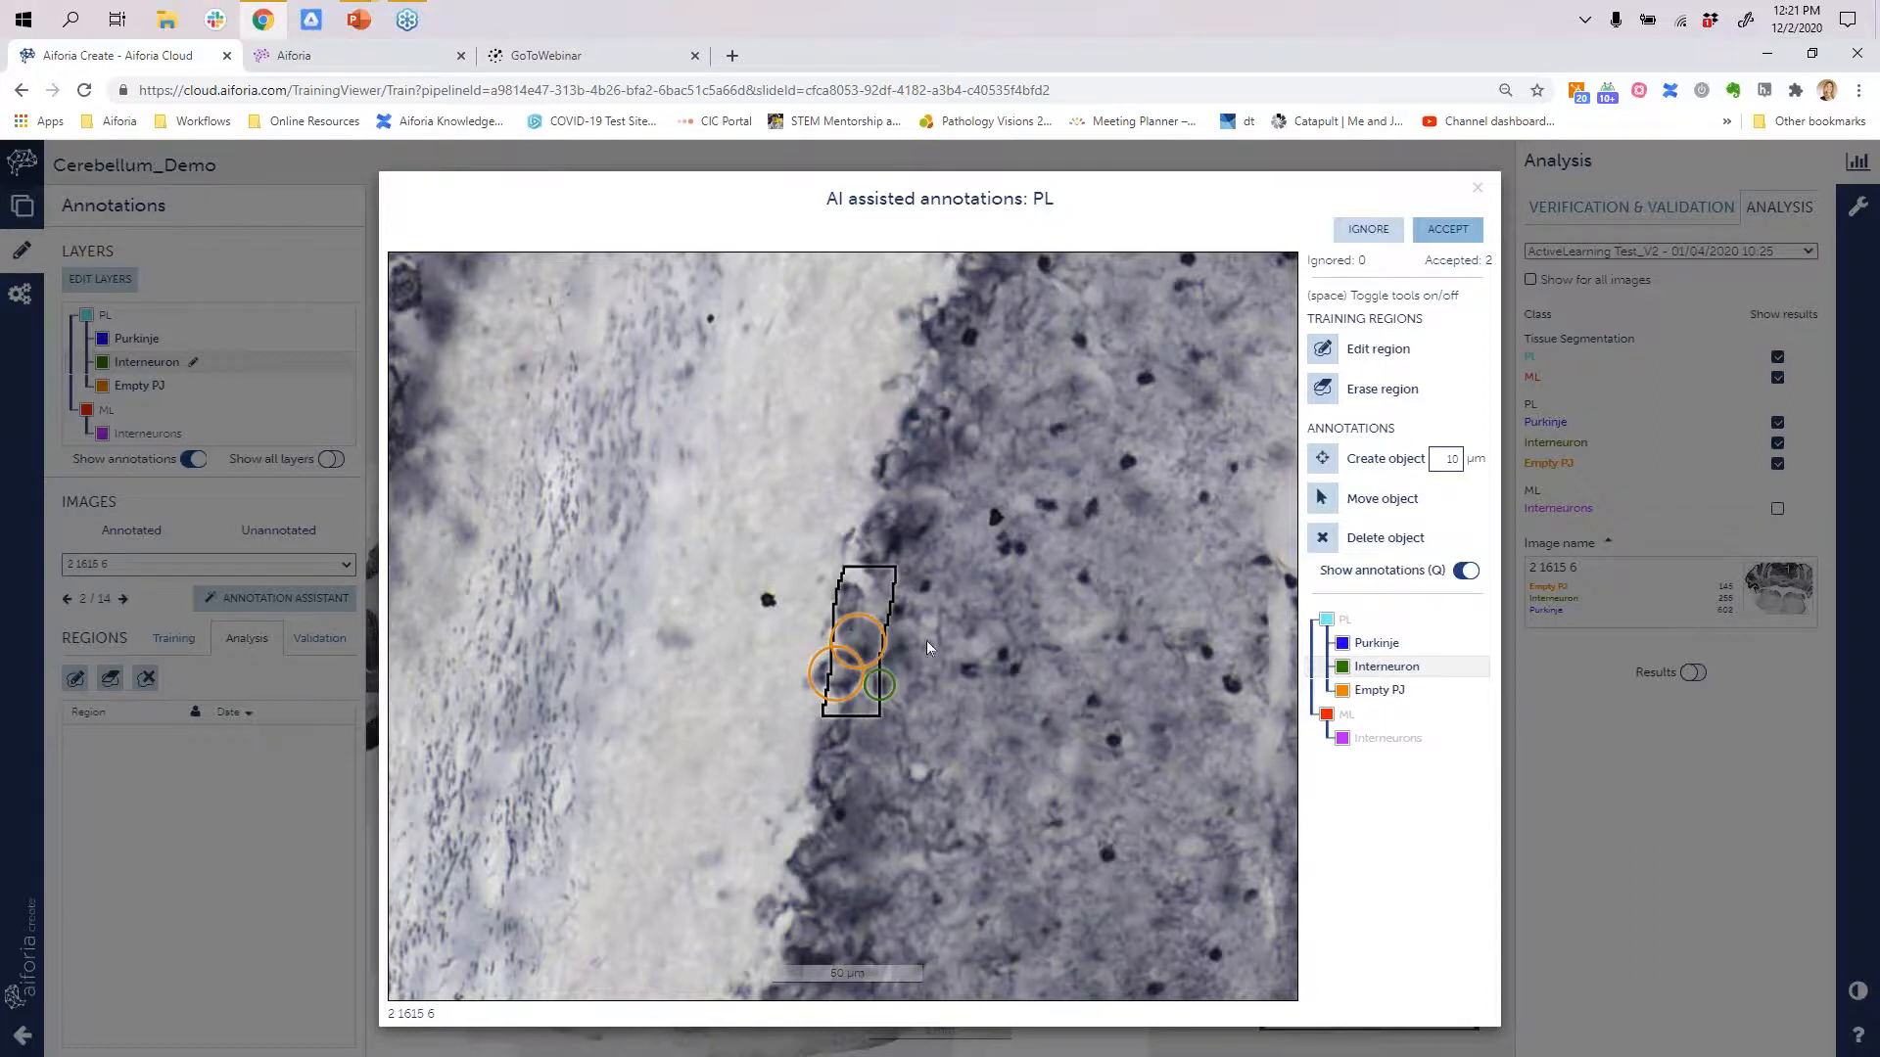
click(1477, 187)
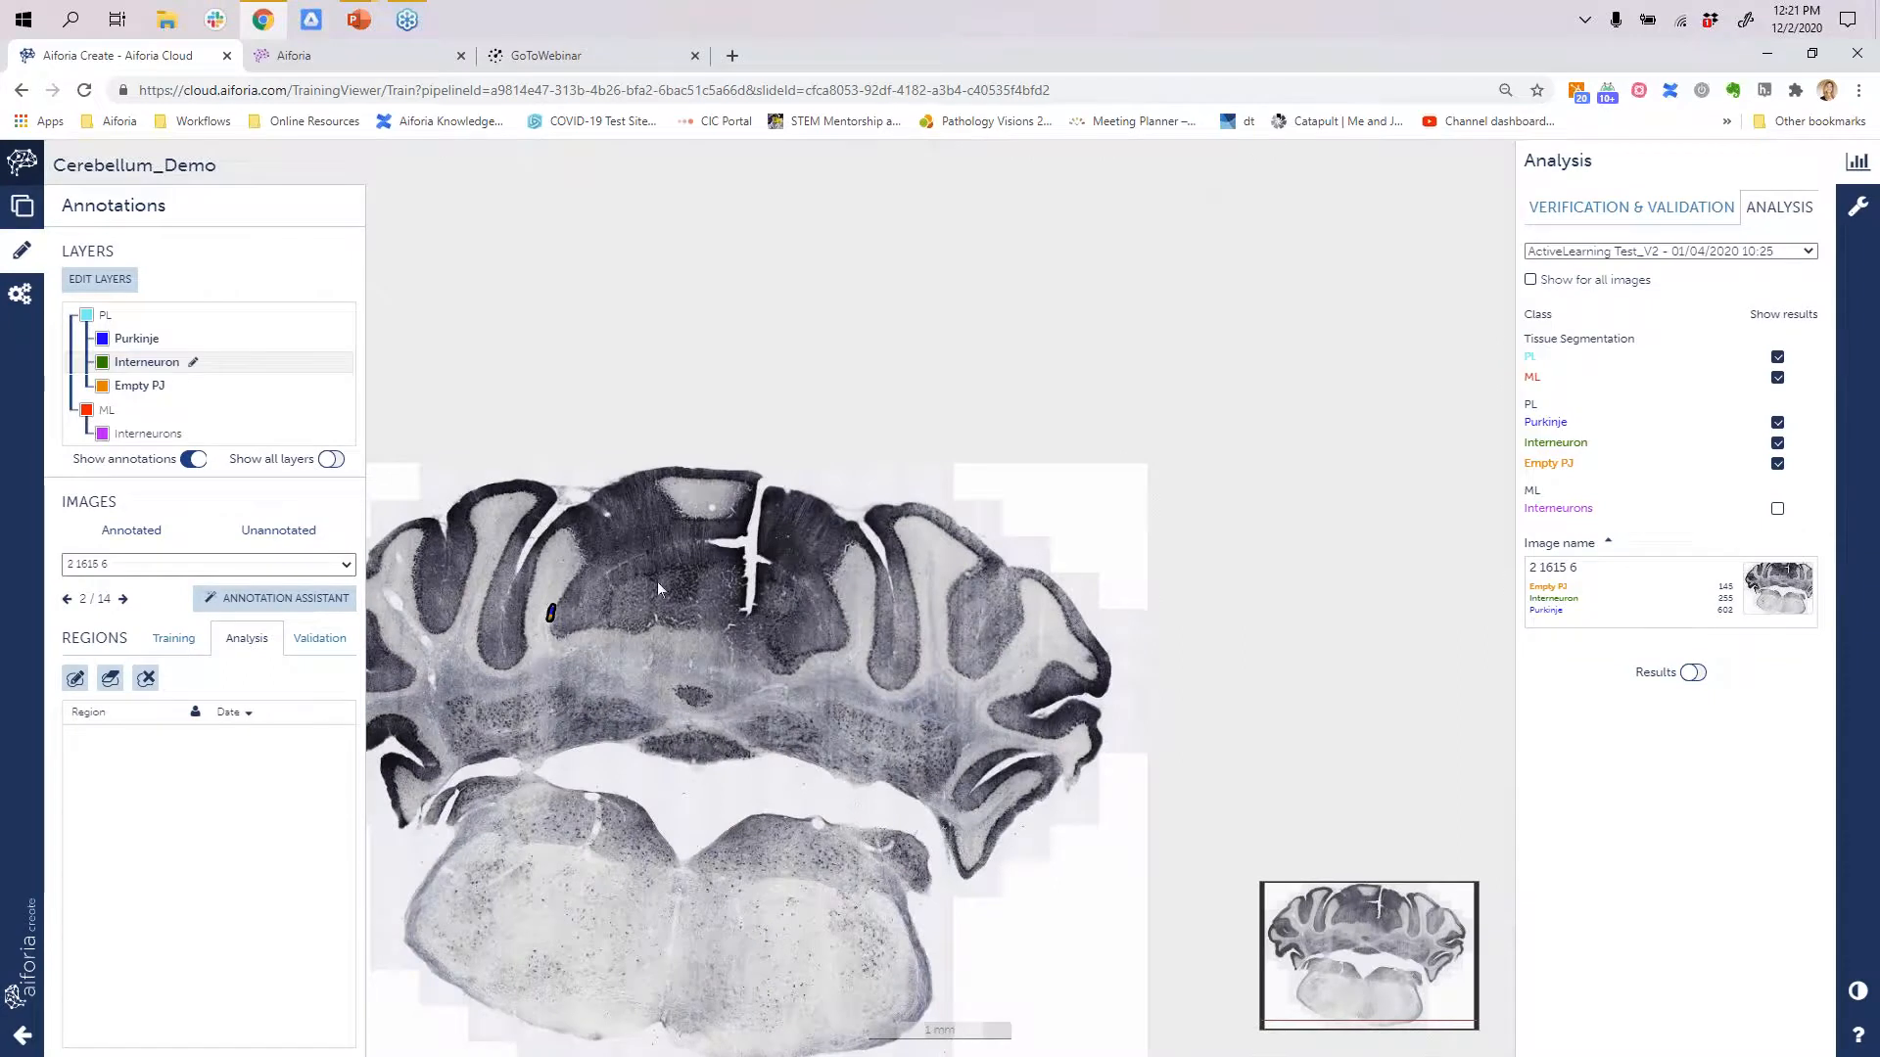
- Select the PL tissue class and open the annotation assistant for the Tissue Segmentation layer
click(117, 323)
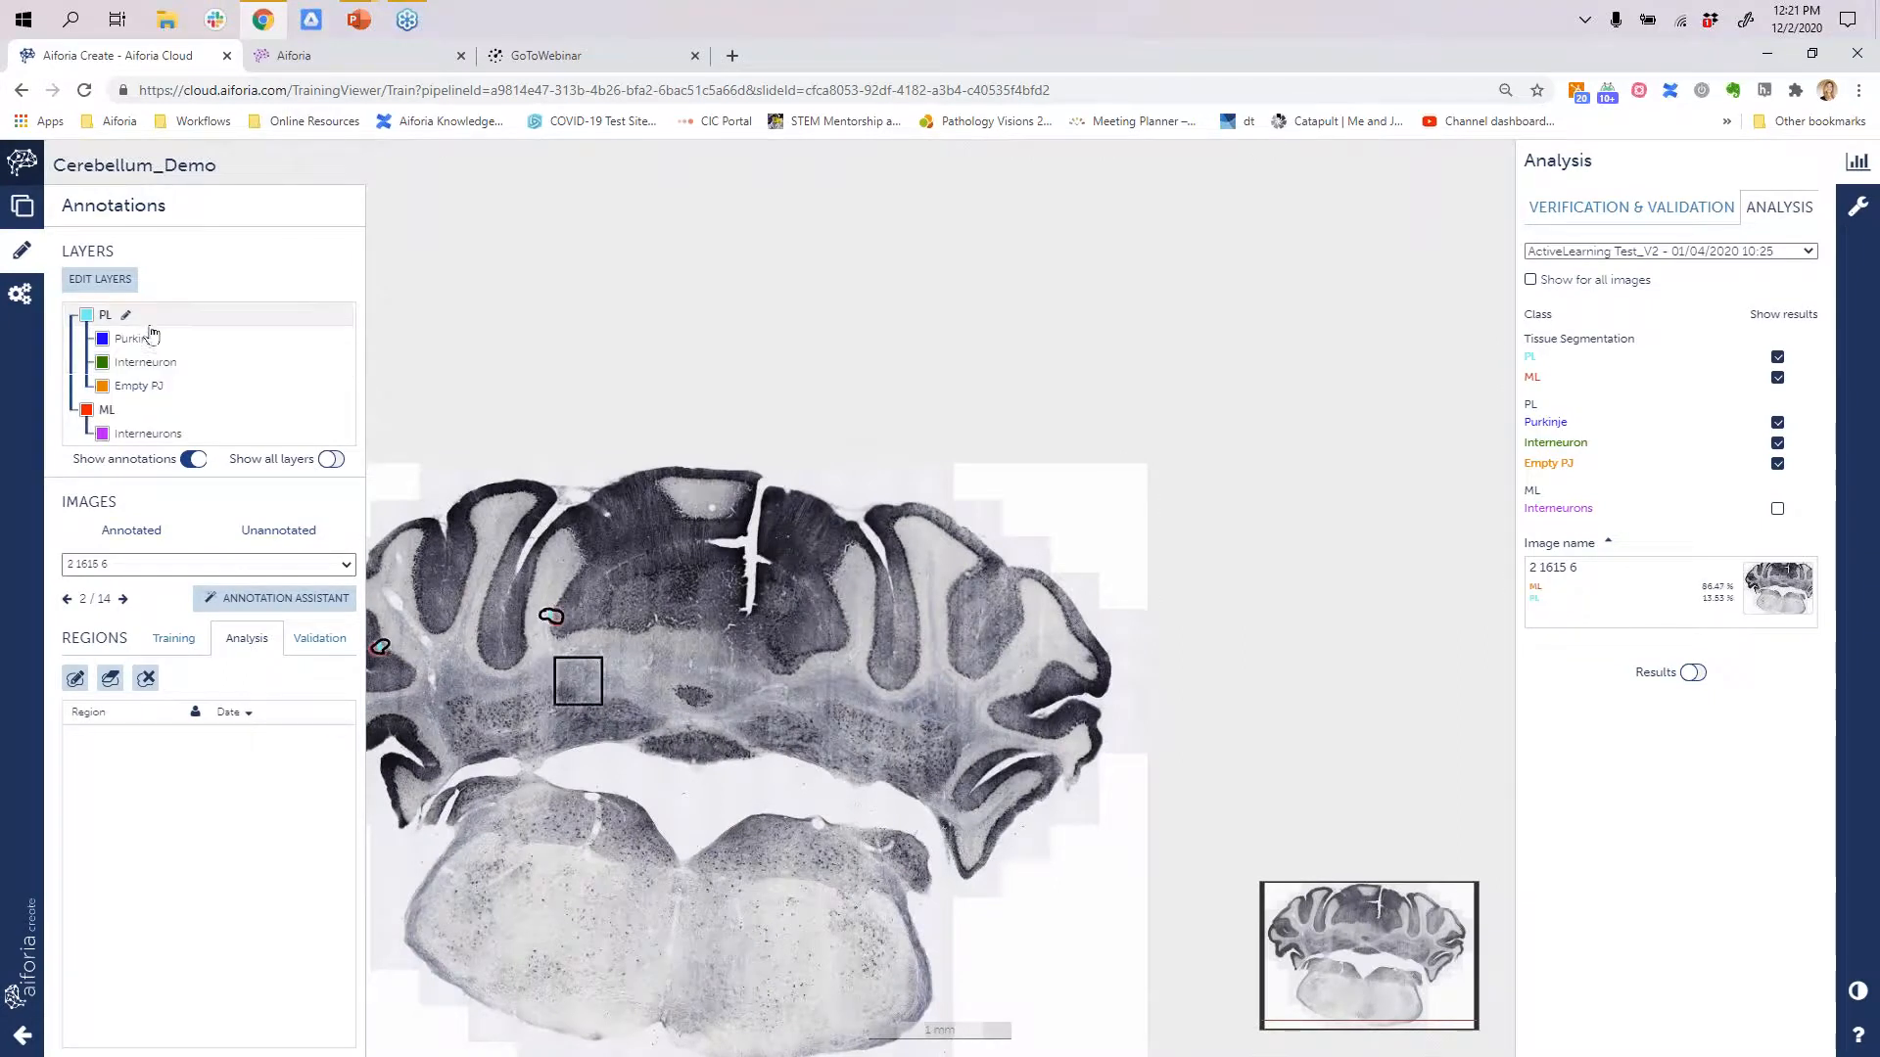
click(310, 599)
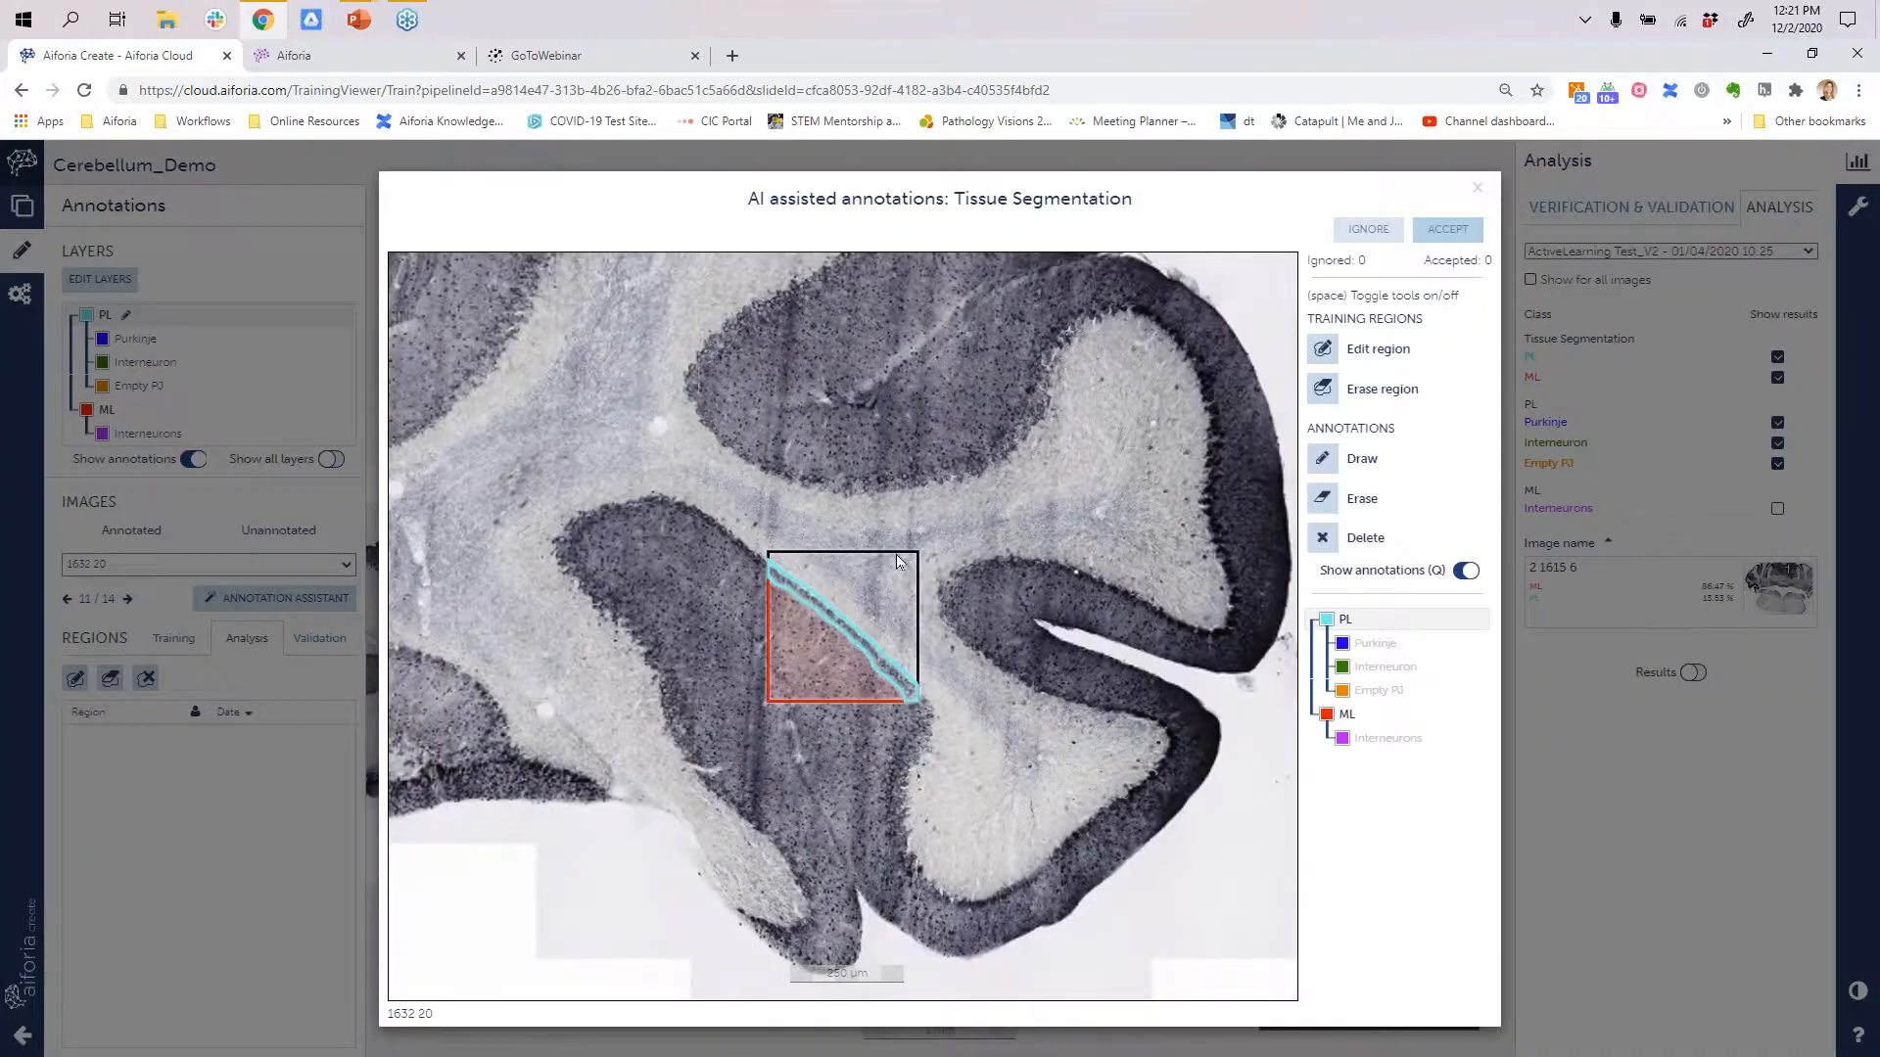
- Touch up the PL band along its border with ML on image 1632 20 and accept the suggestion
scroll(838, 620, up, 3)
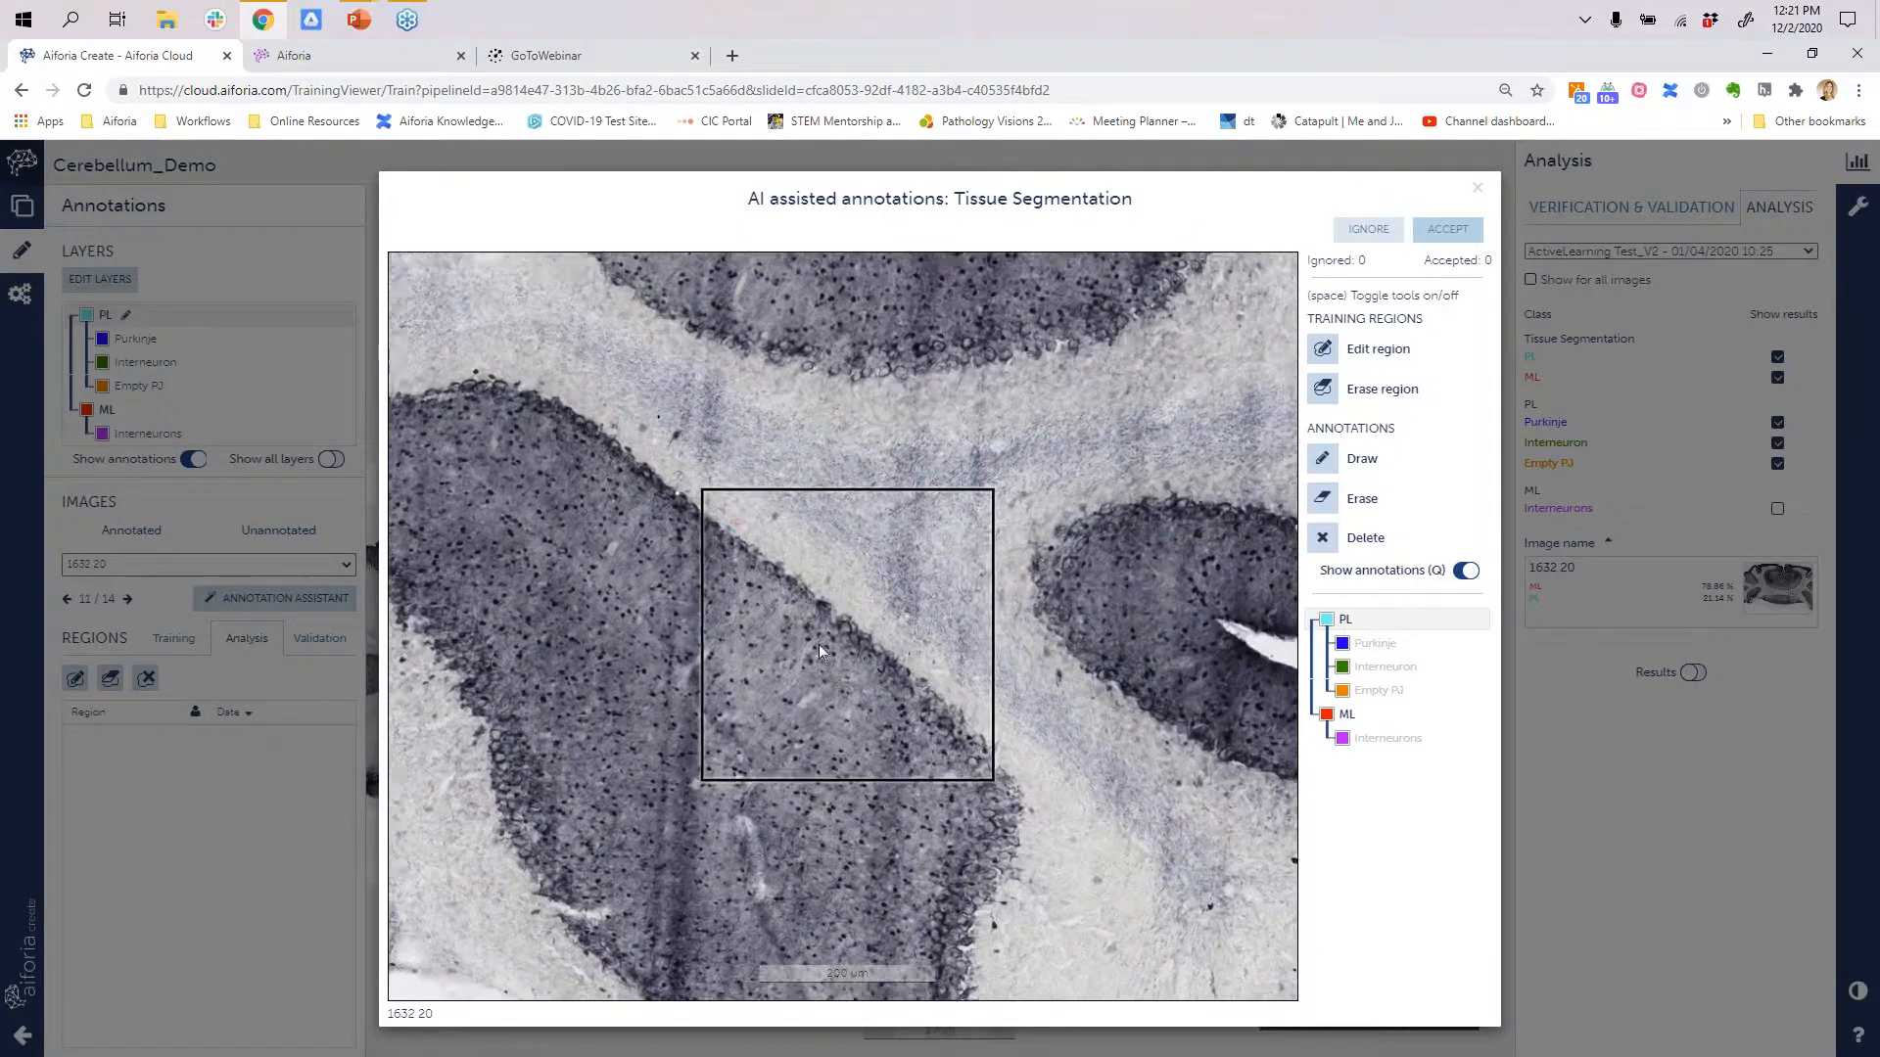
scroll(856, 658, up, 3)
key(space)
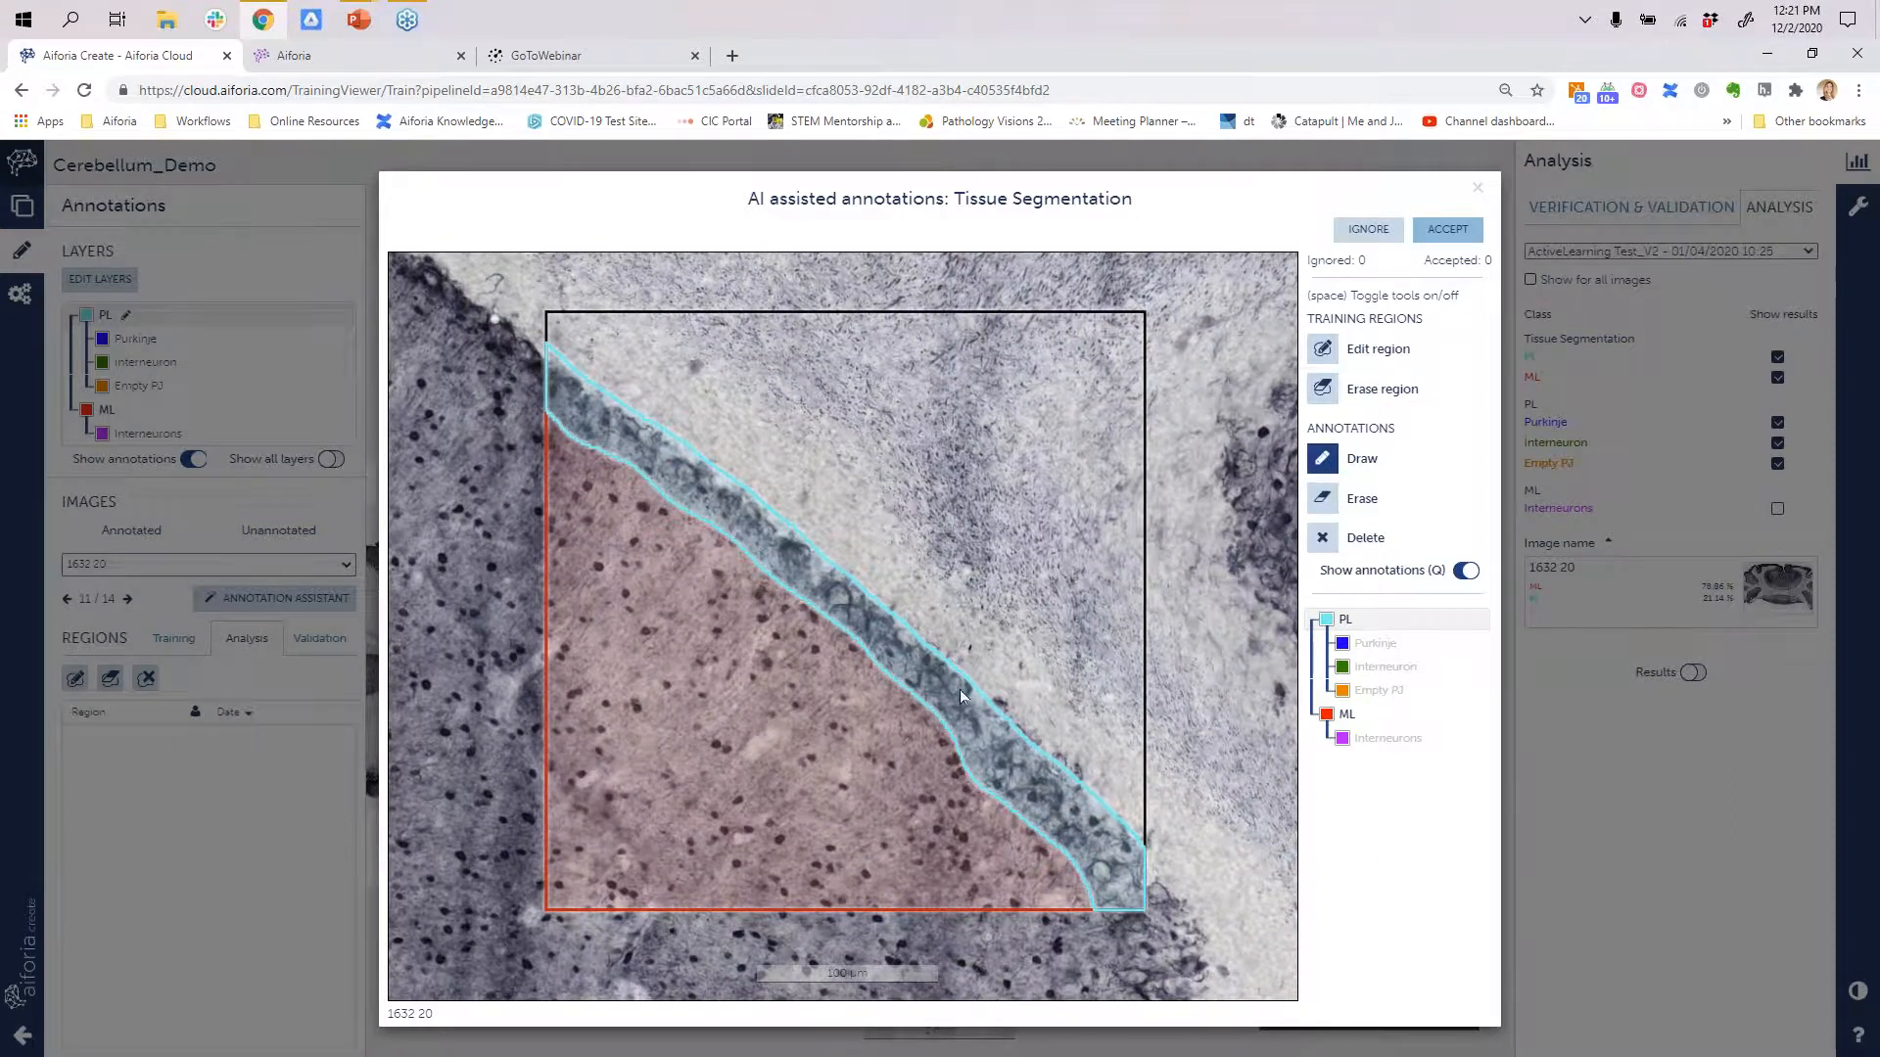
drag(1065, 867, 1062, 864)
click(1453, 235)
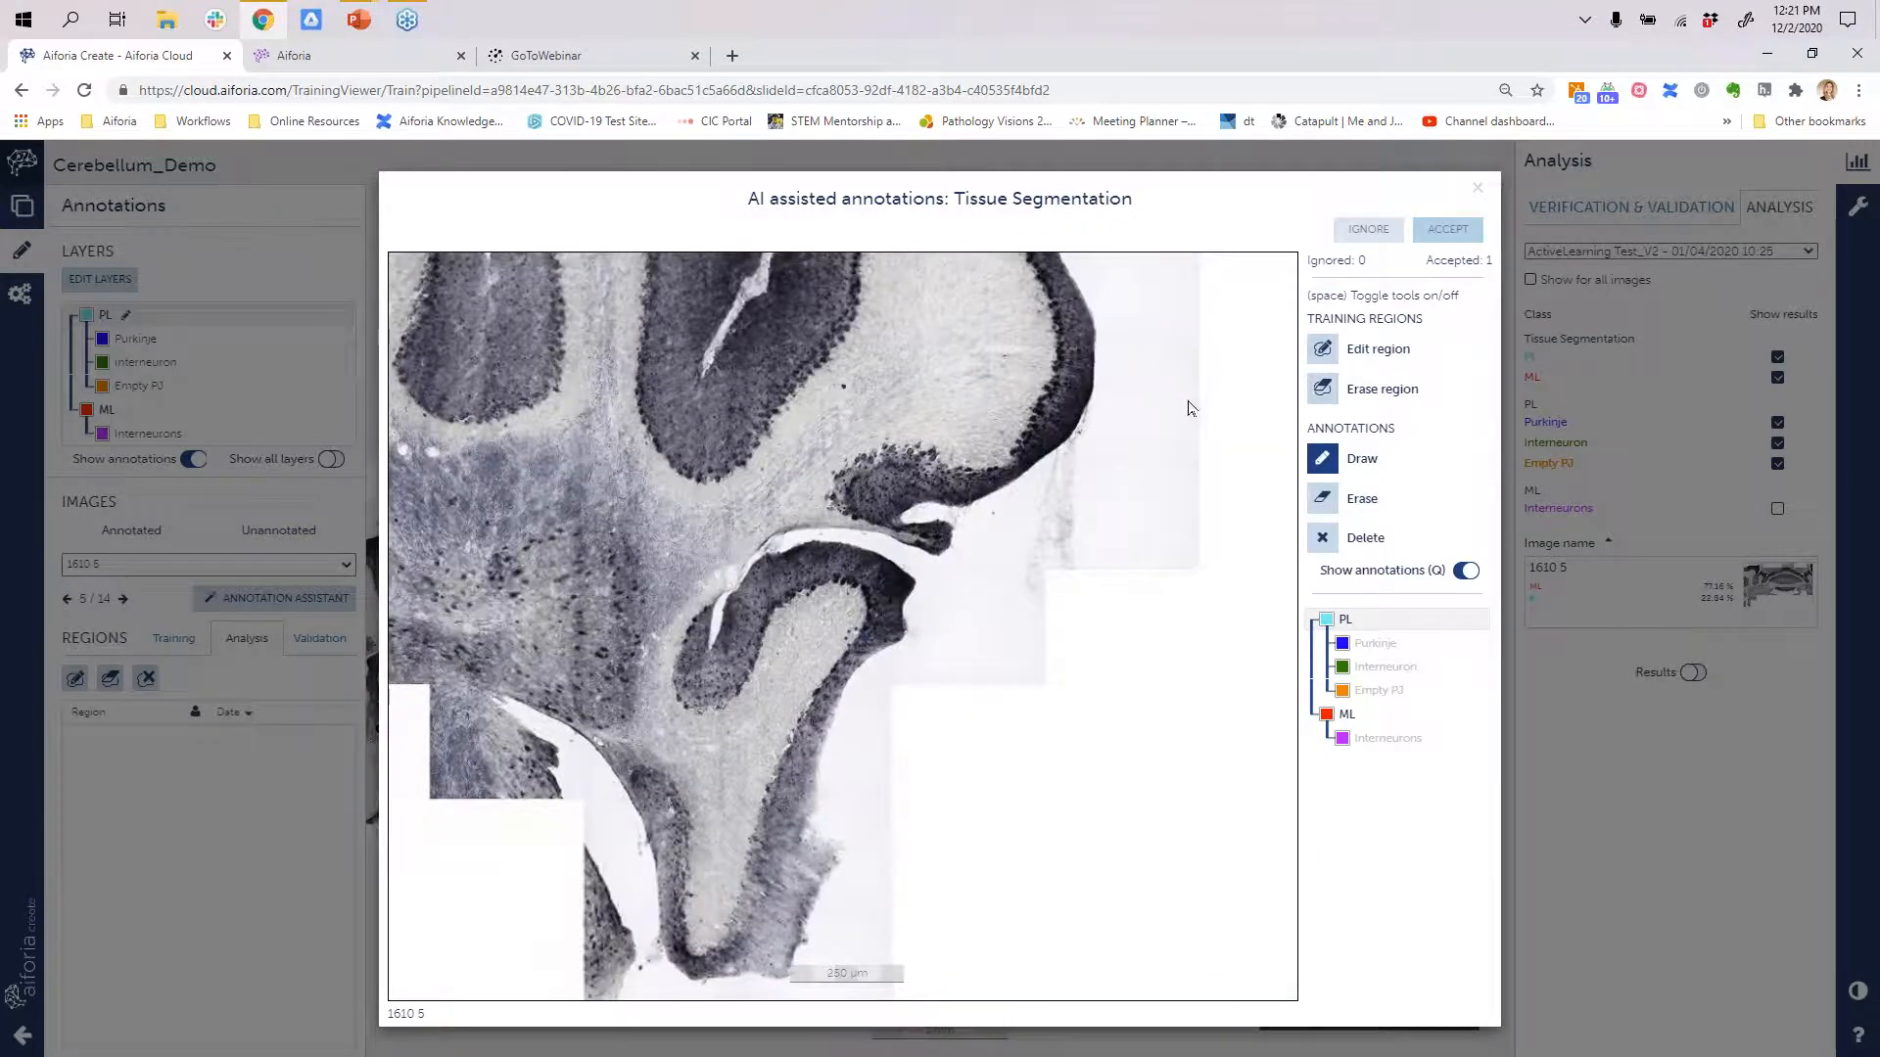
- Extend the ML annotation on image 1610 5 outward to cover the missed dark tissue at the outer edge
key(space)
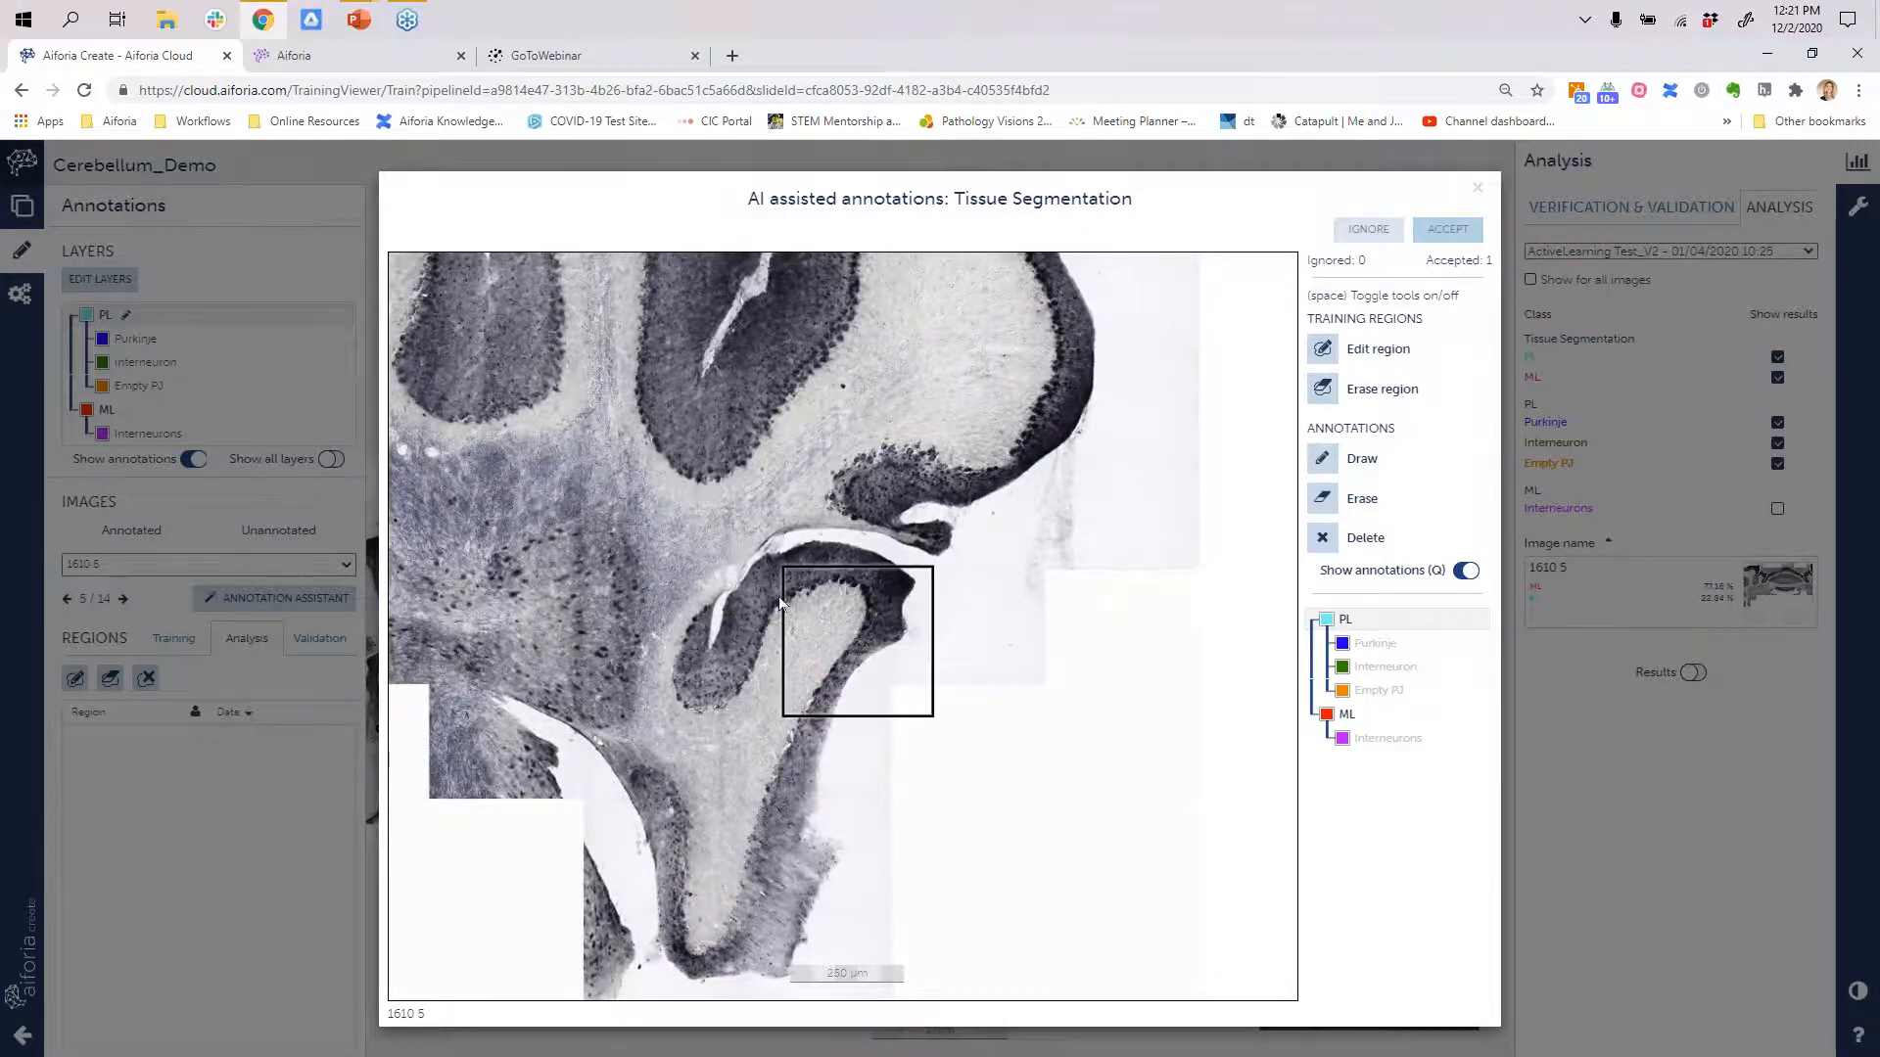
scroll(918, 592, up, 5)
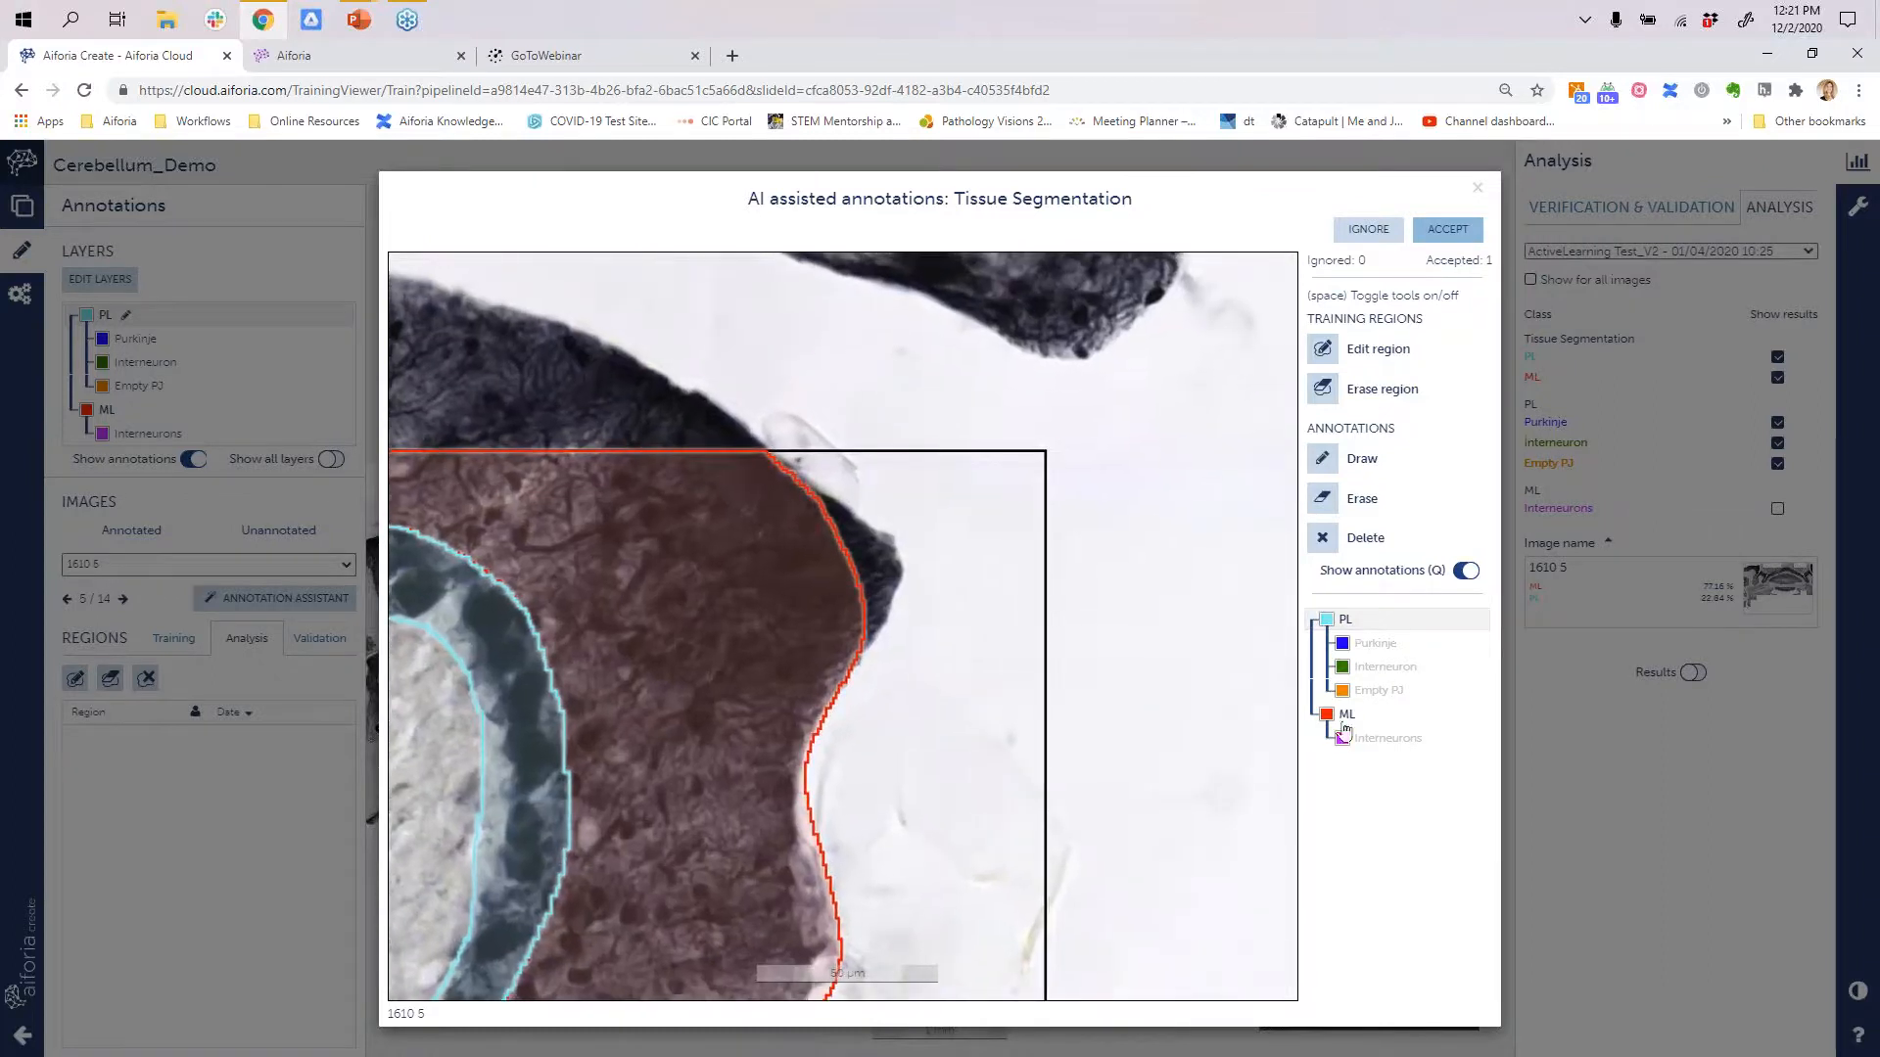
click(1340, 717)
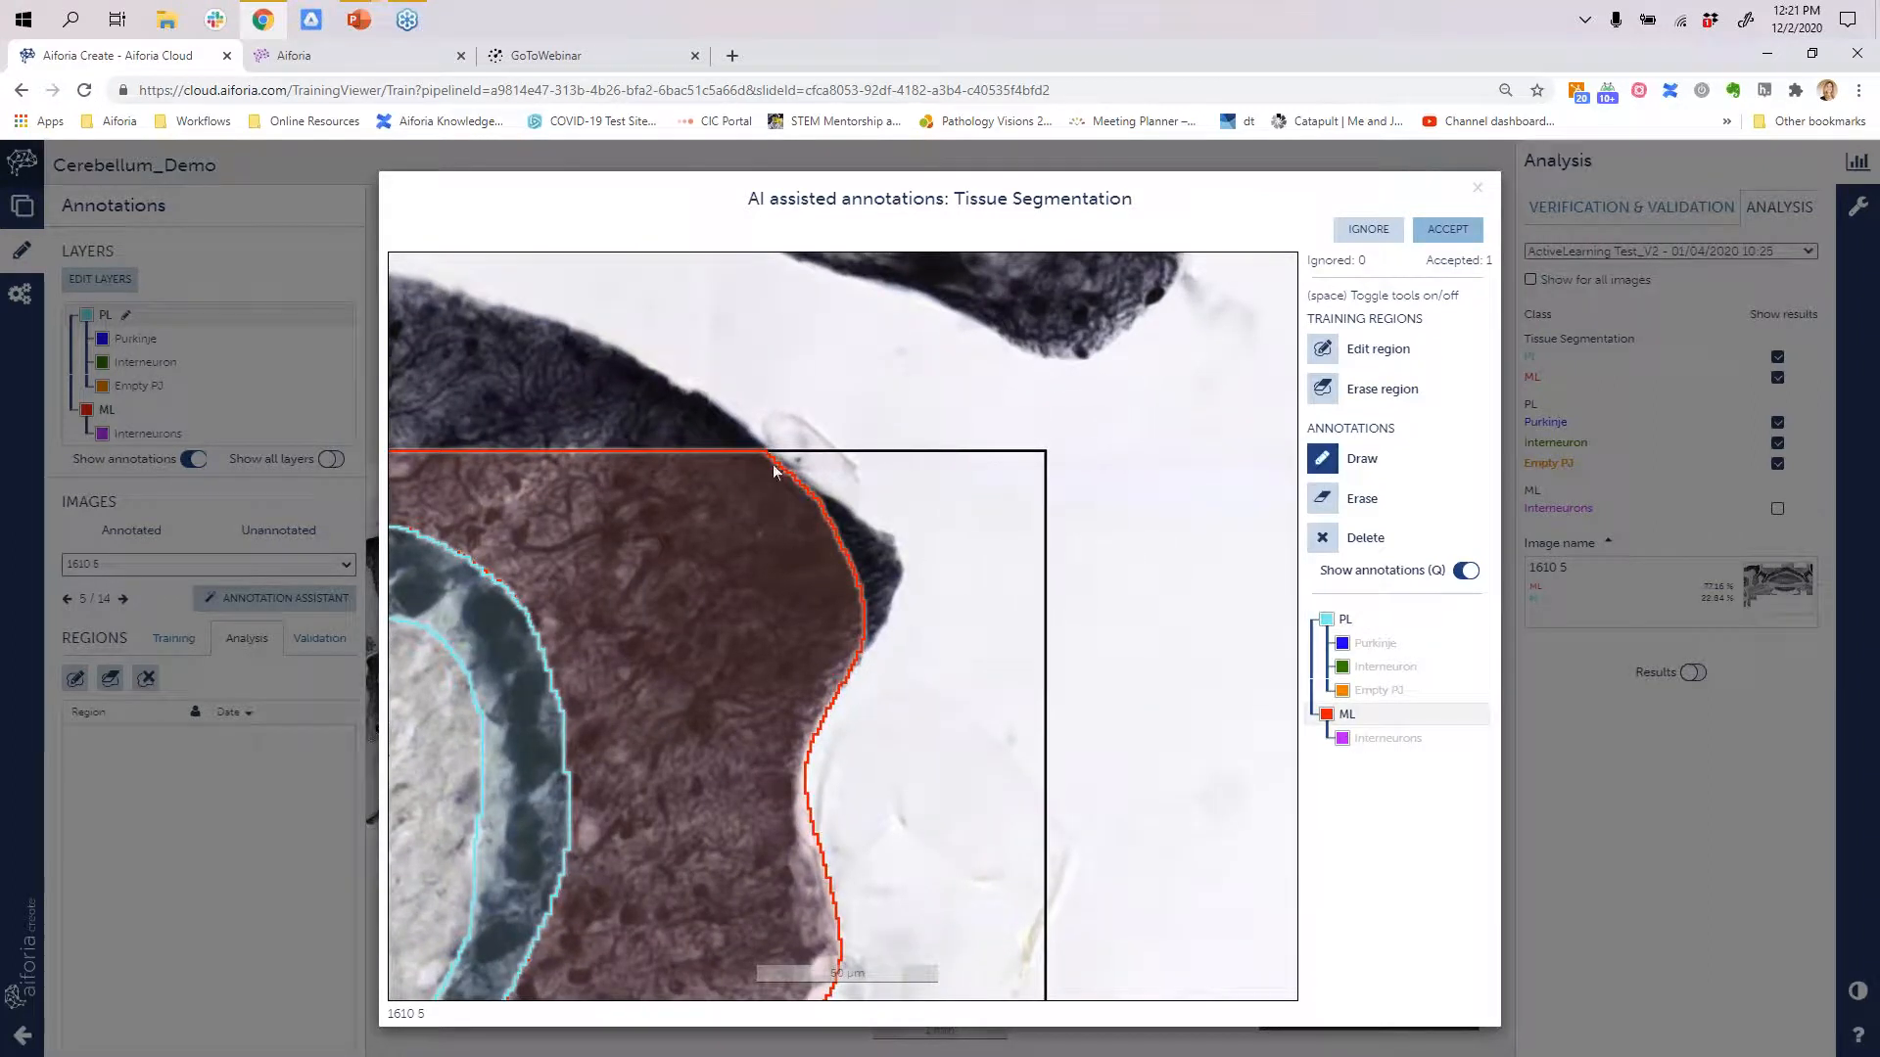
mouse_move(773, 472)
mouse_down()
mouse_move(861, 503)
mouse_move(908, 597)
mouse_move(881, 660)
mouse_move(854, 669)
mouse_up()
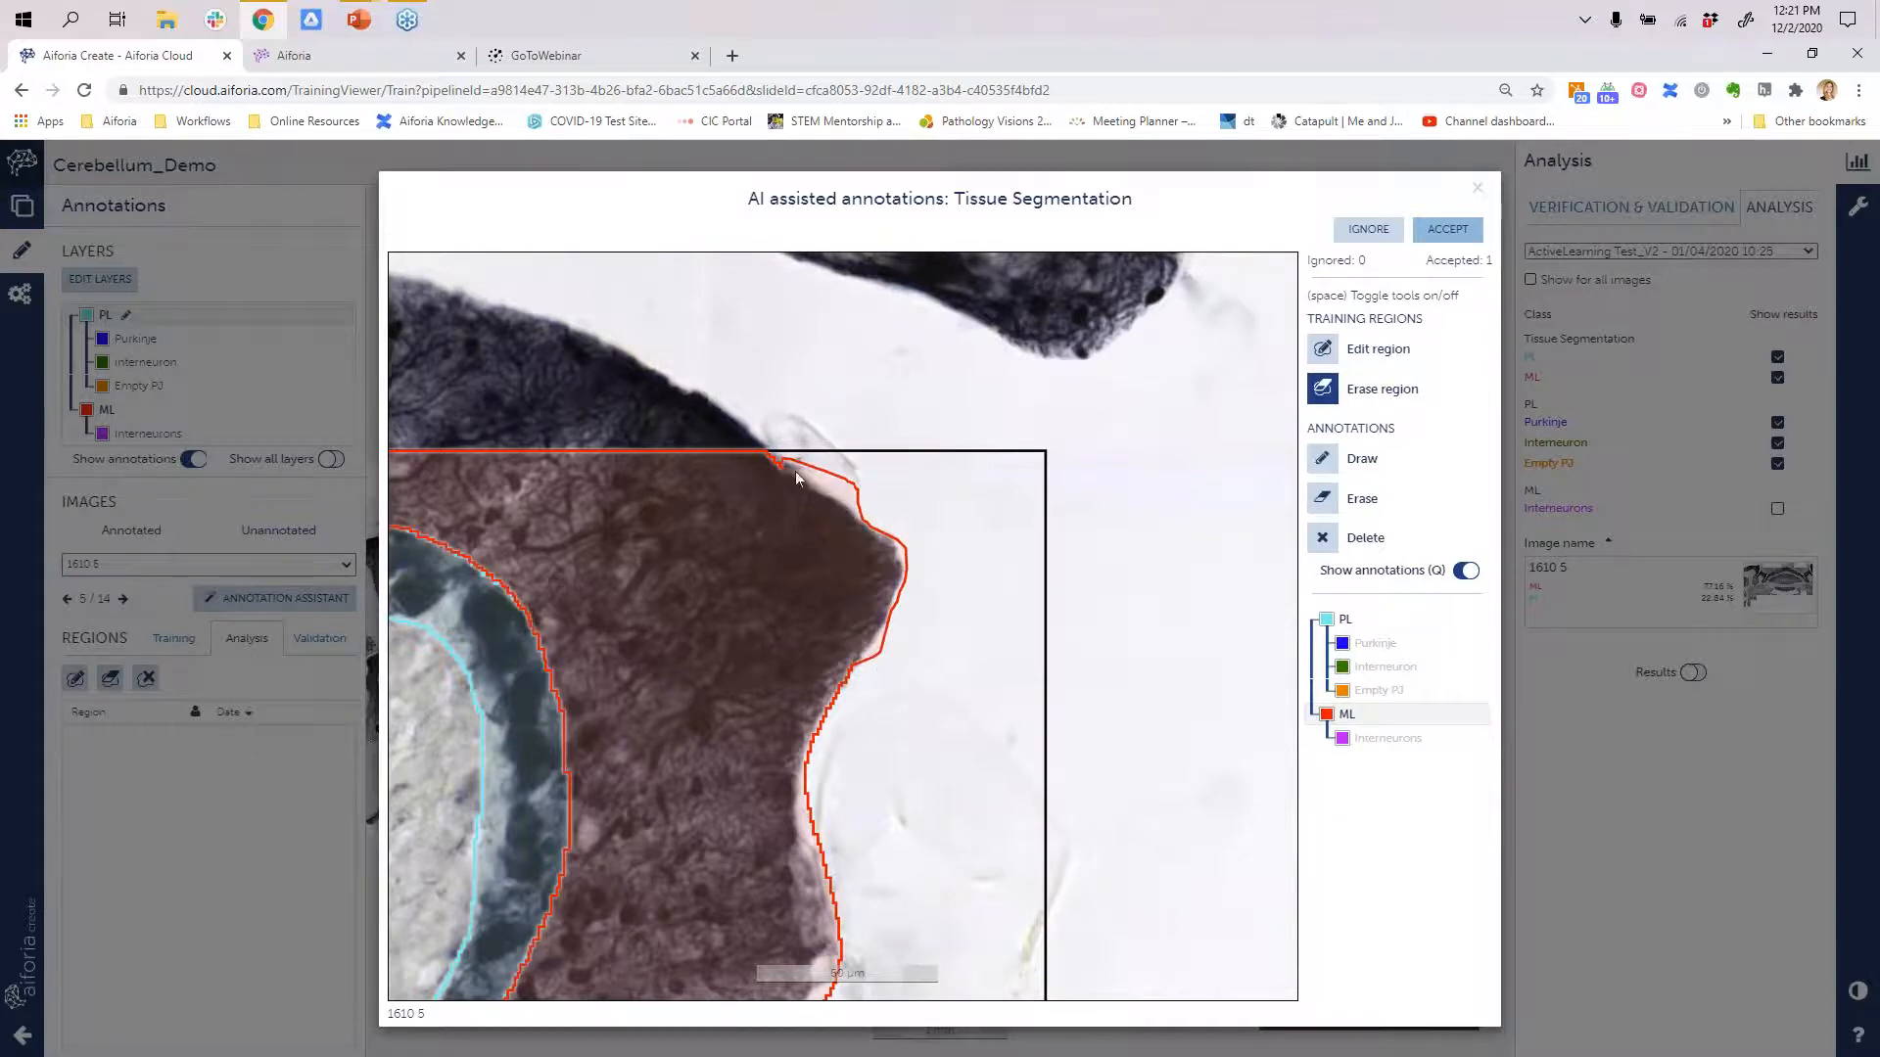
- Erase the ML annotation extending past the tissue edge on image 1610 5 and accept the corrected suggestion
click(1337, 498)
mouse_move(761, 466)
mouse_down()
mouse_move(893, 504)
mouse_move(892, 626)
mouse_move(979, 572)
mouse_move(915, 563)
mouse_up()
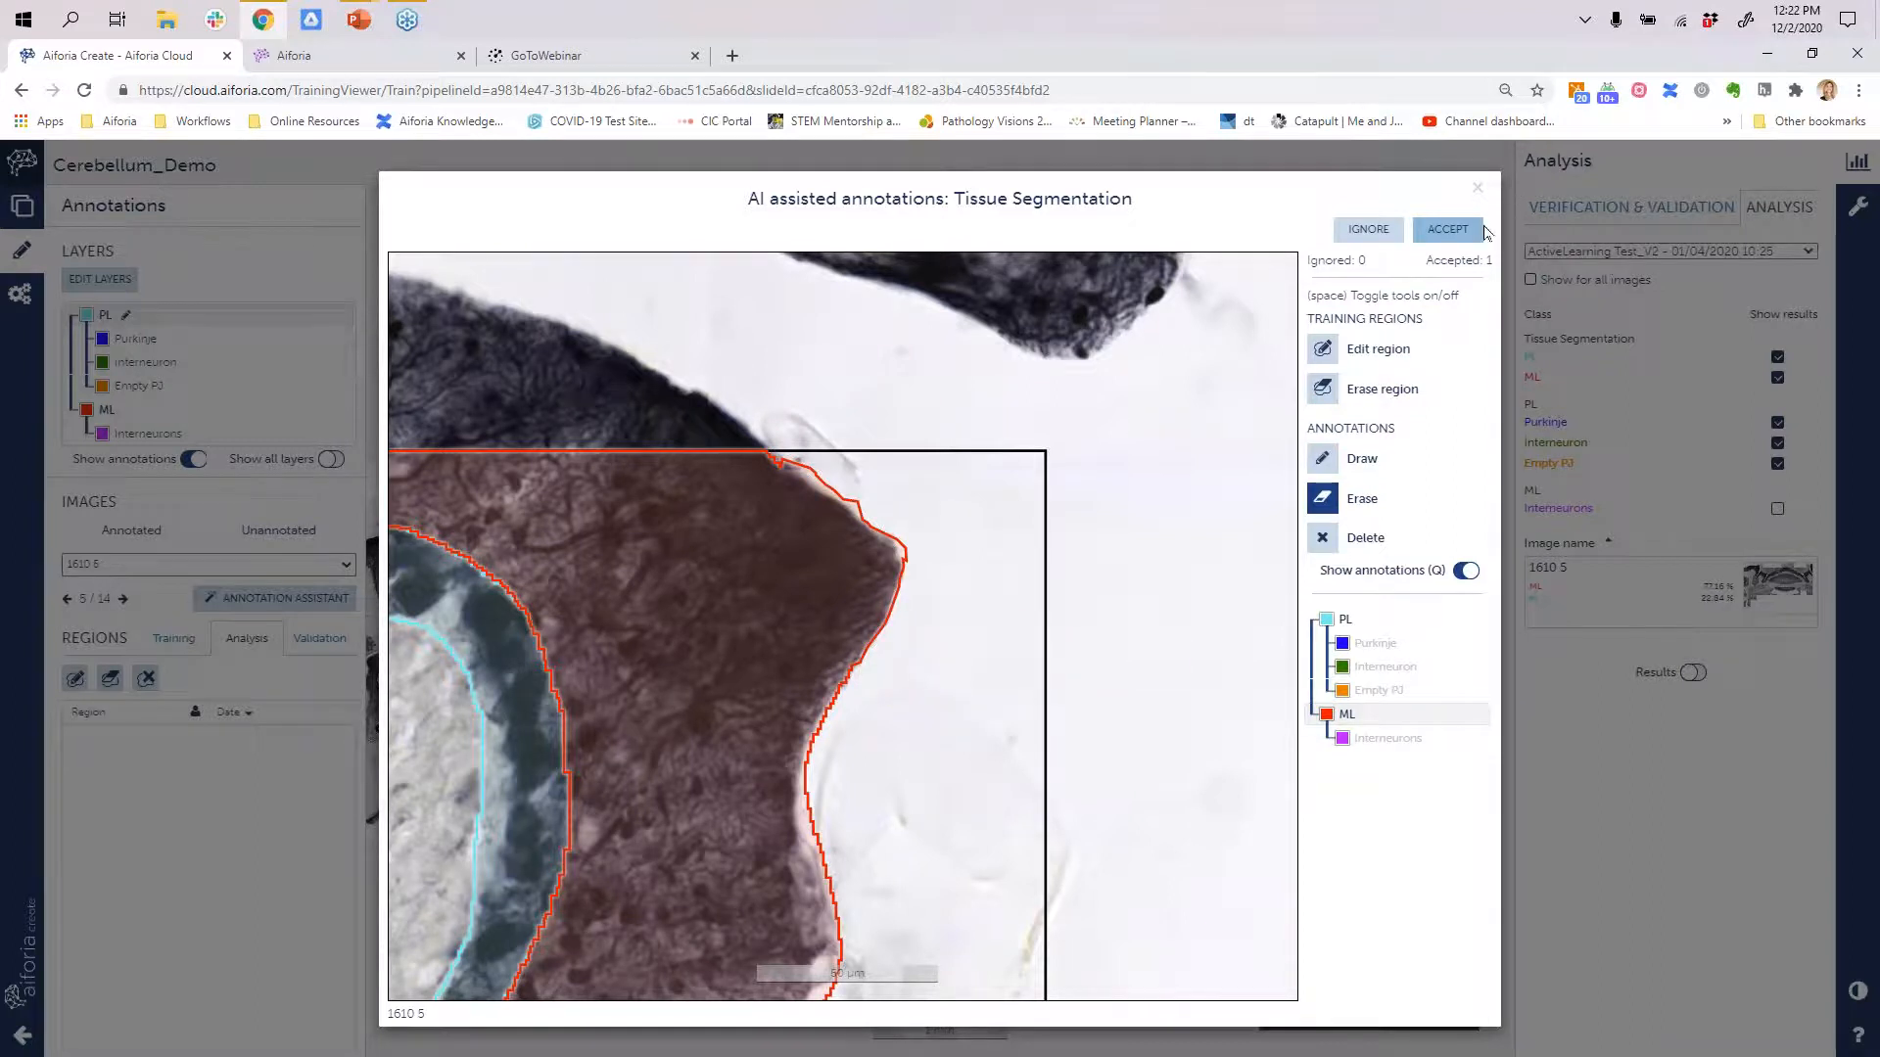
click(1447, 229)
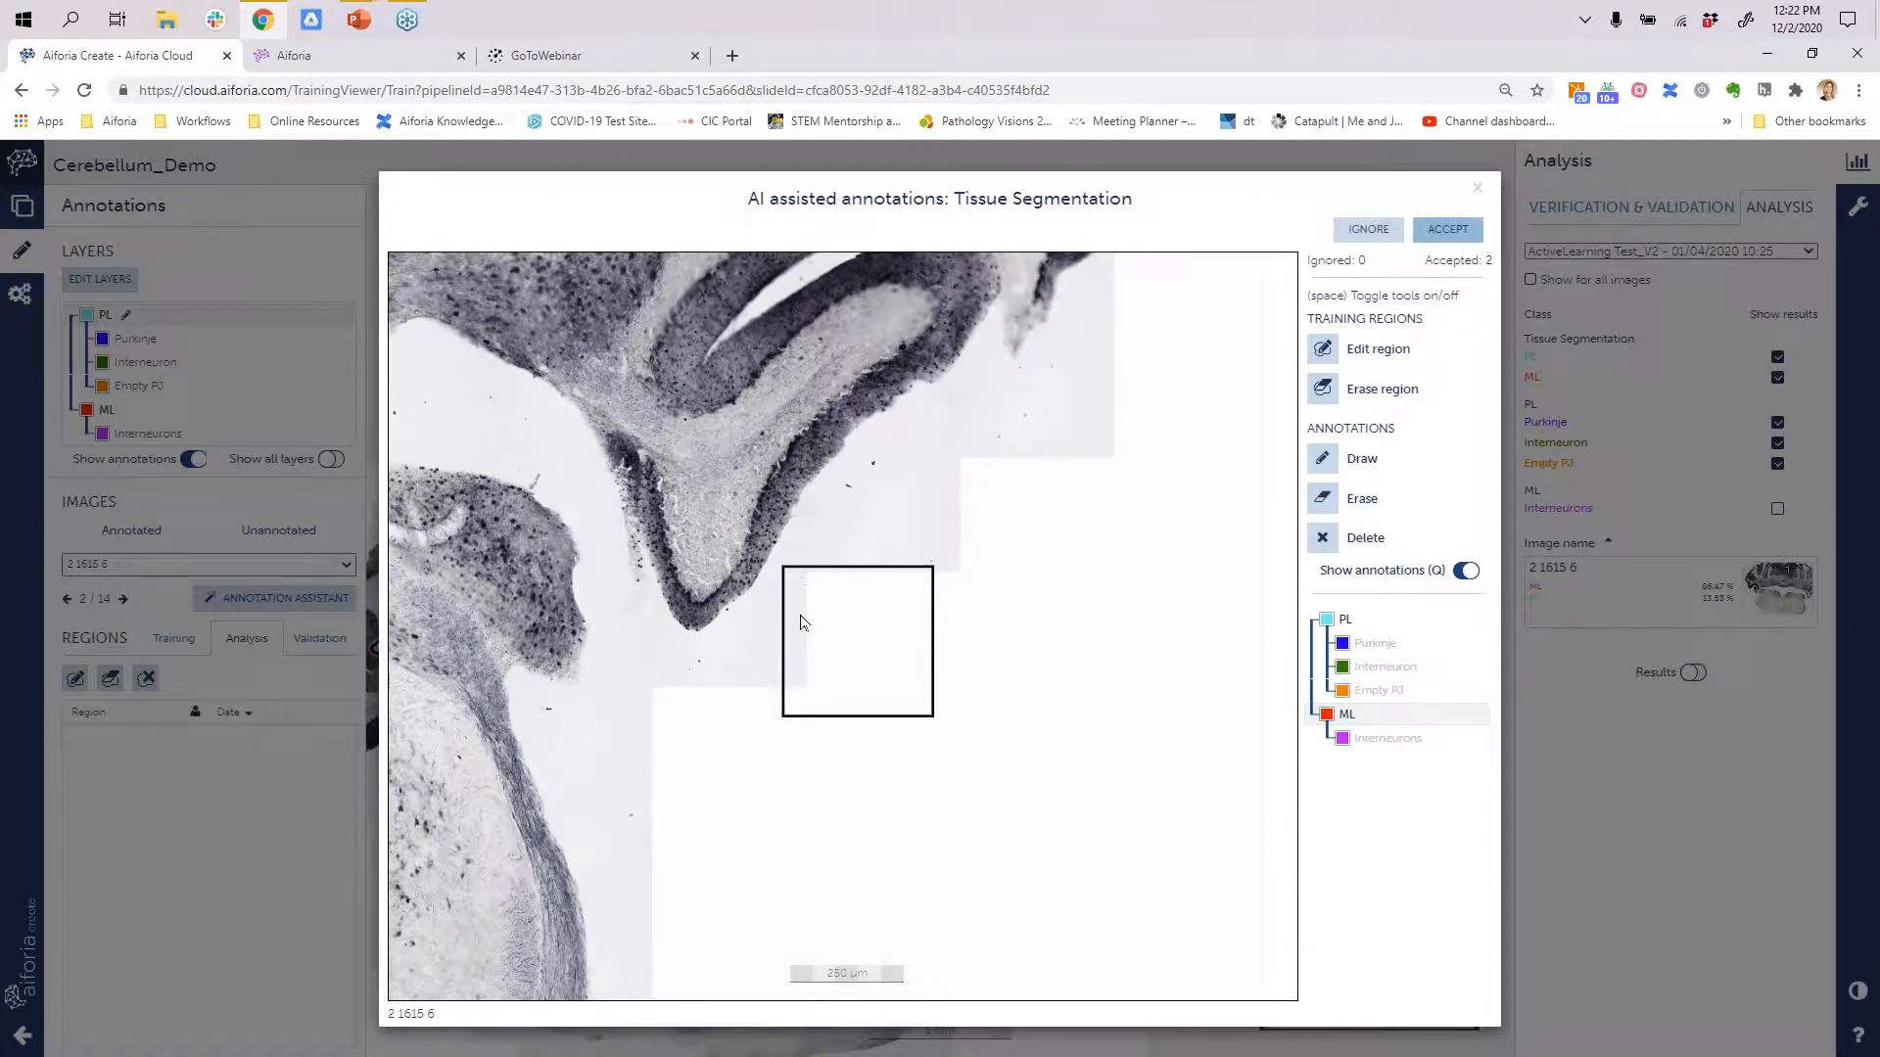
- Inspect the suggested region over the empty background on image 2 1615 6, accept it, and close the annotation assistant
scroll(867, 653, down, 3)
scroll(869, 651, up, 3)
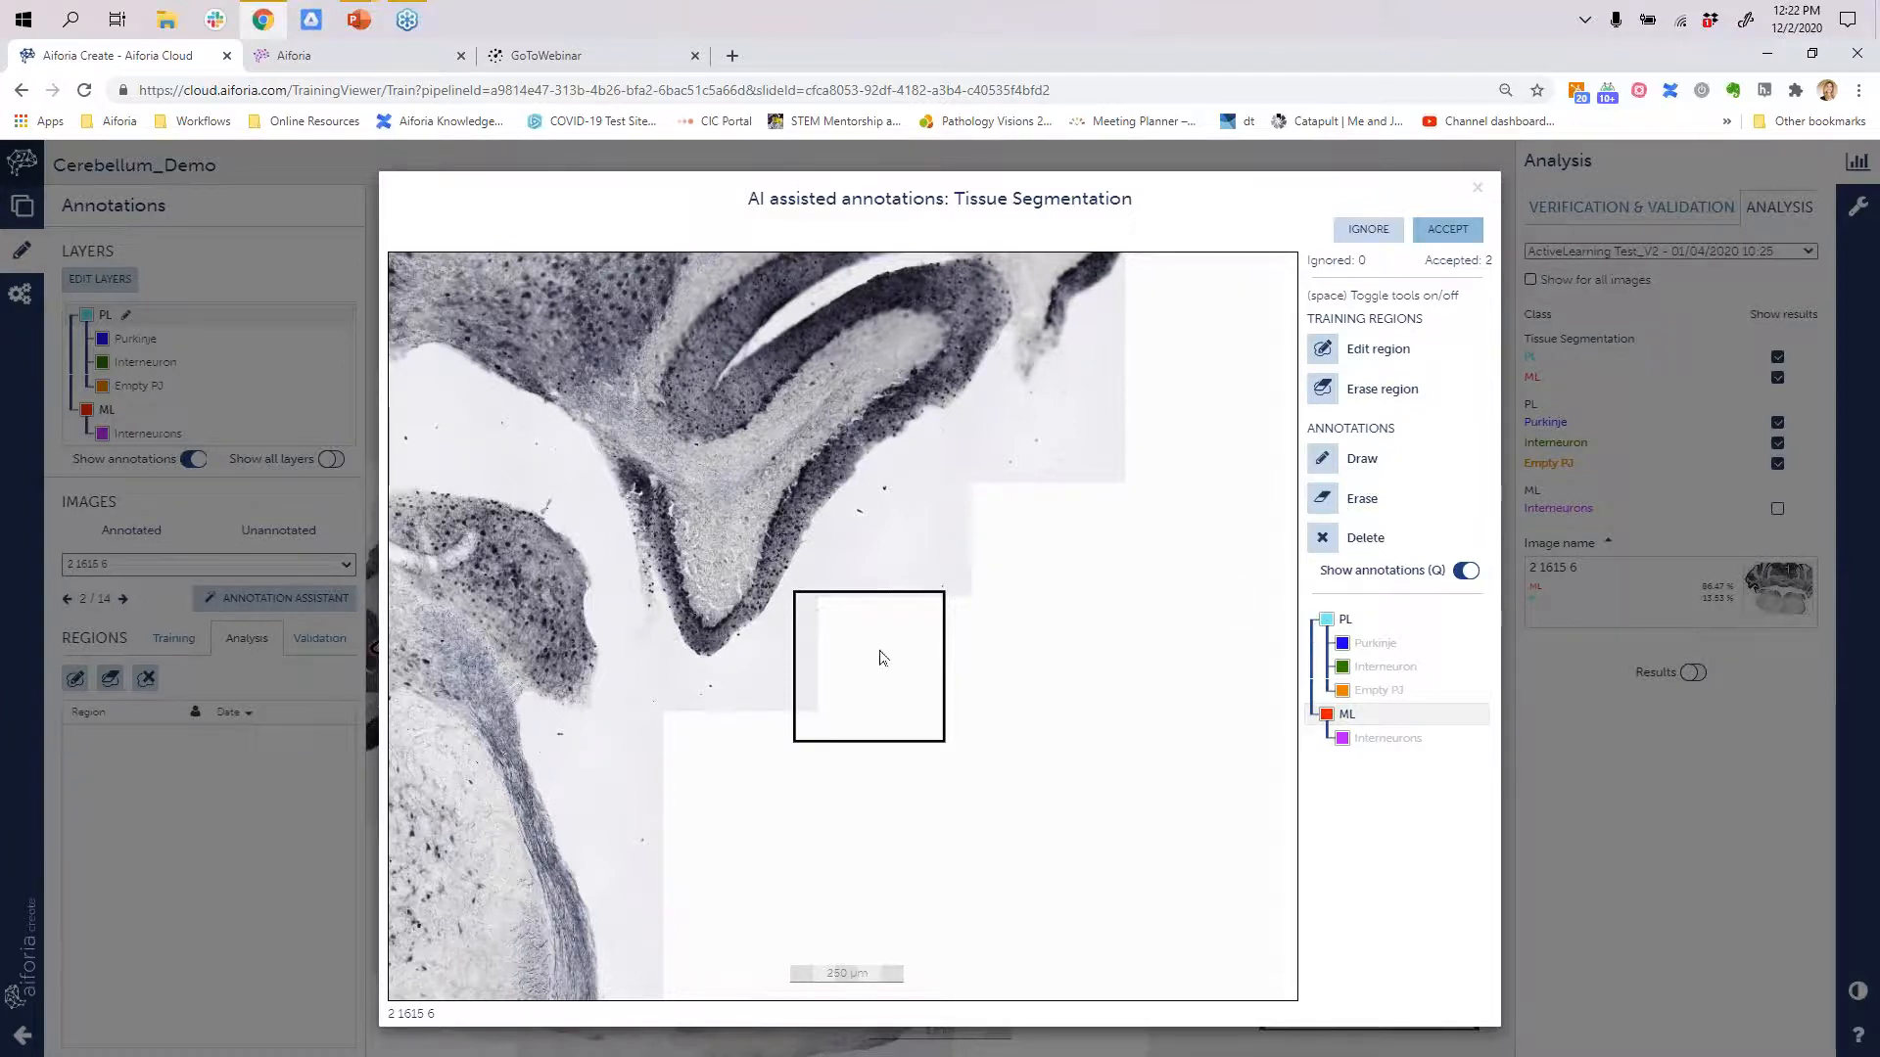
scroll(836, 690, up, 2)
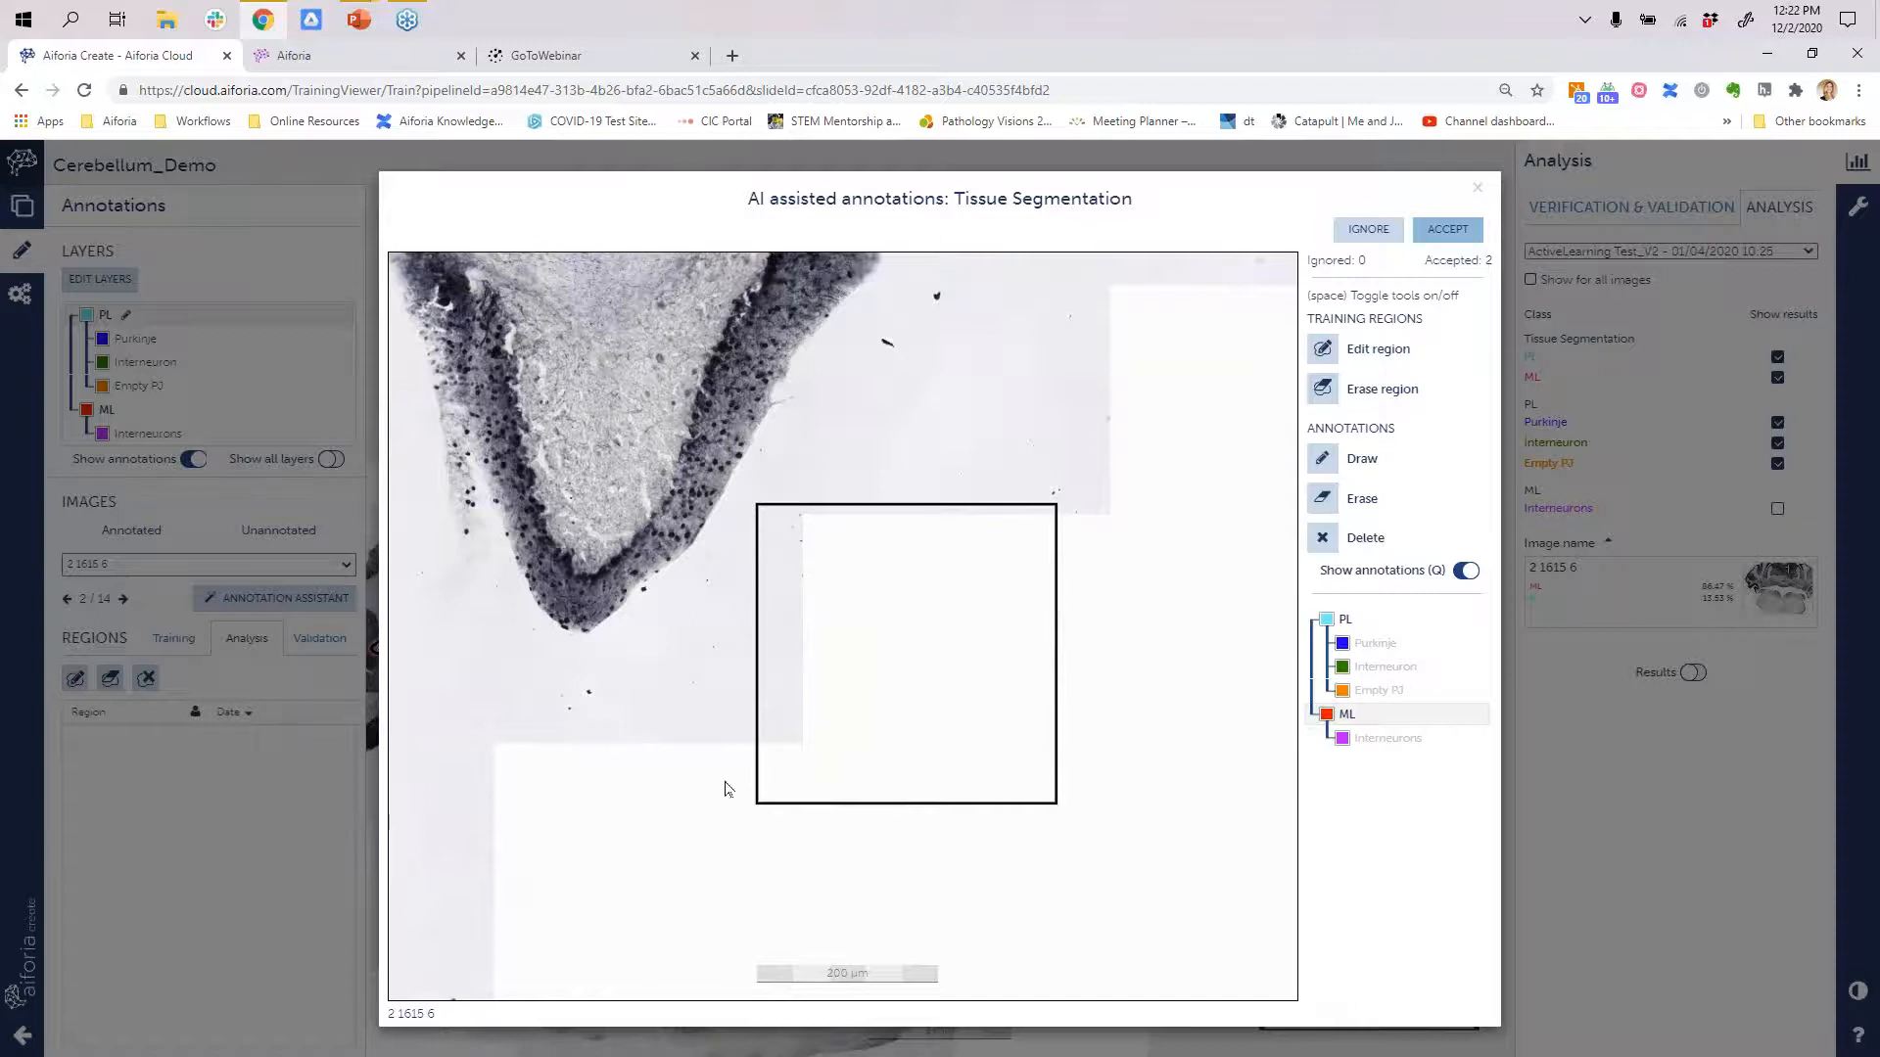
scroll(960, 721, down, 3)
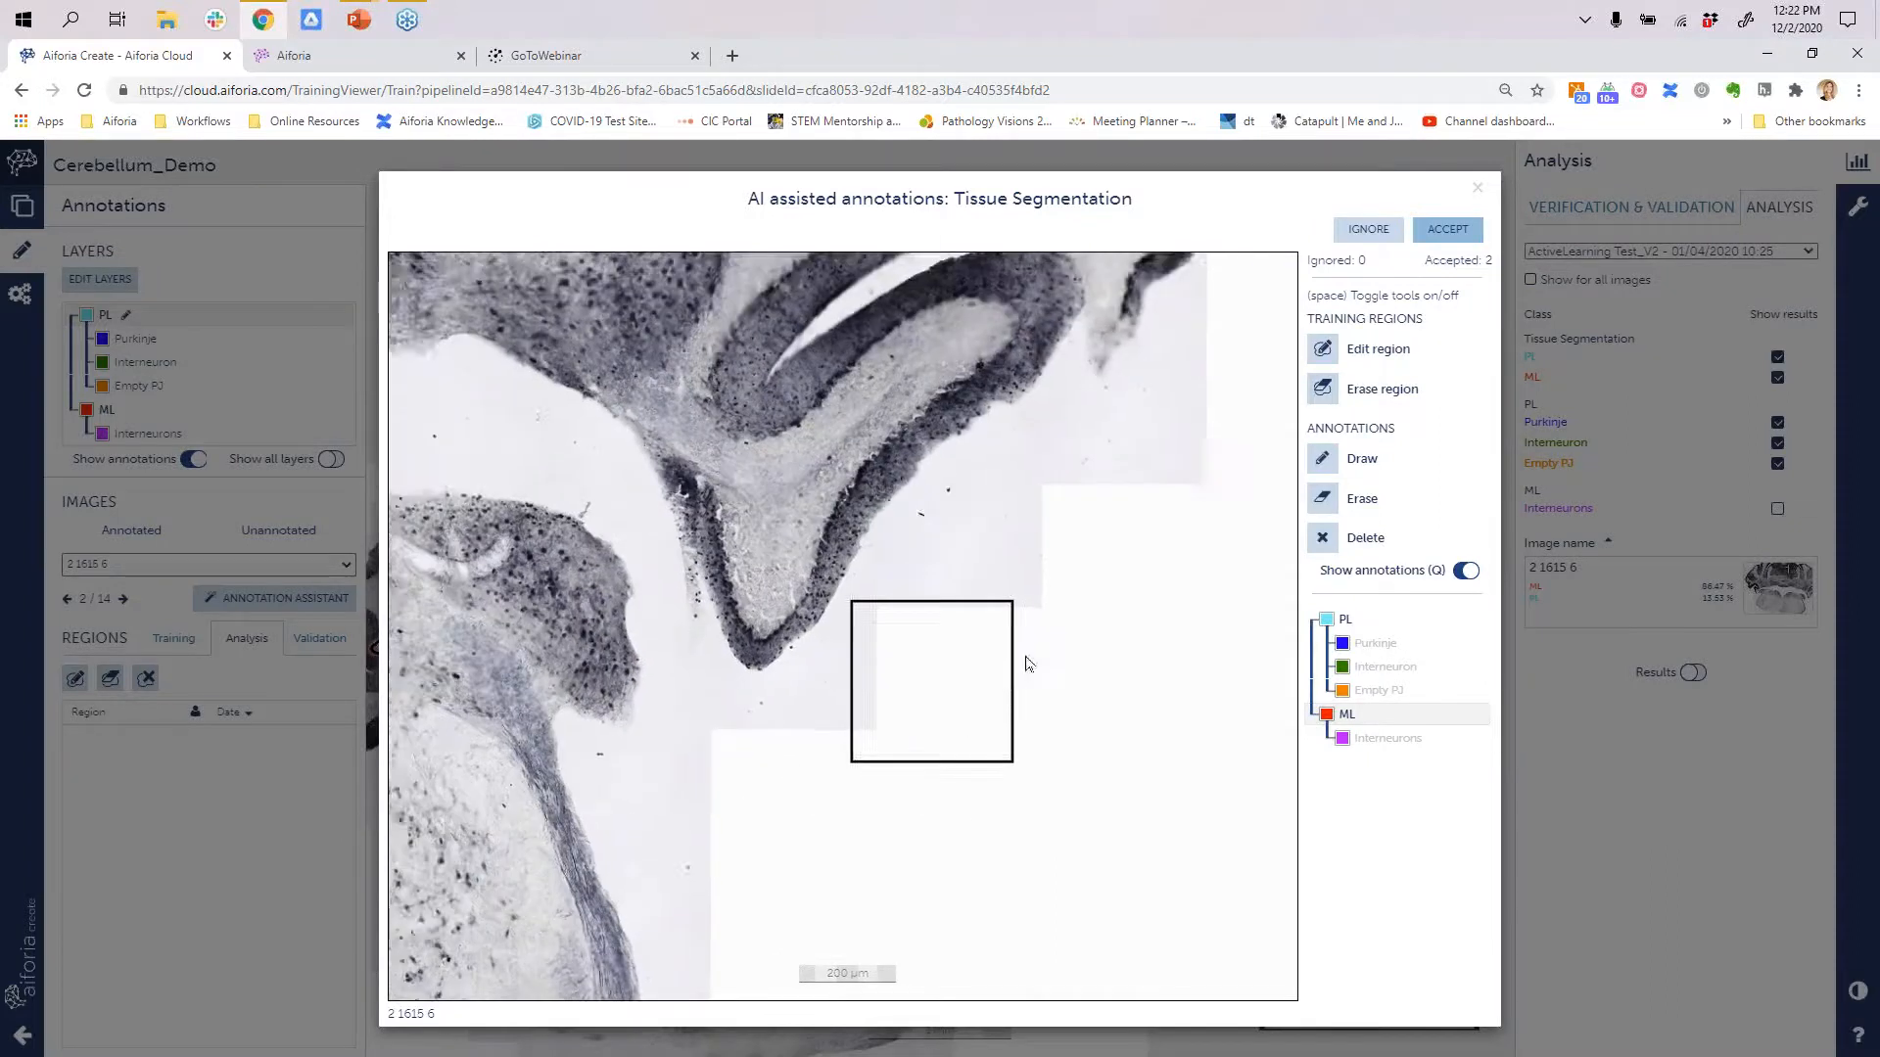
scroll(930, 686, up, 4)
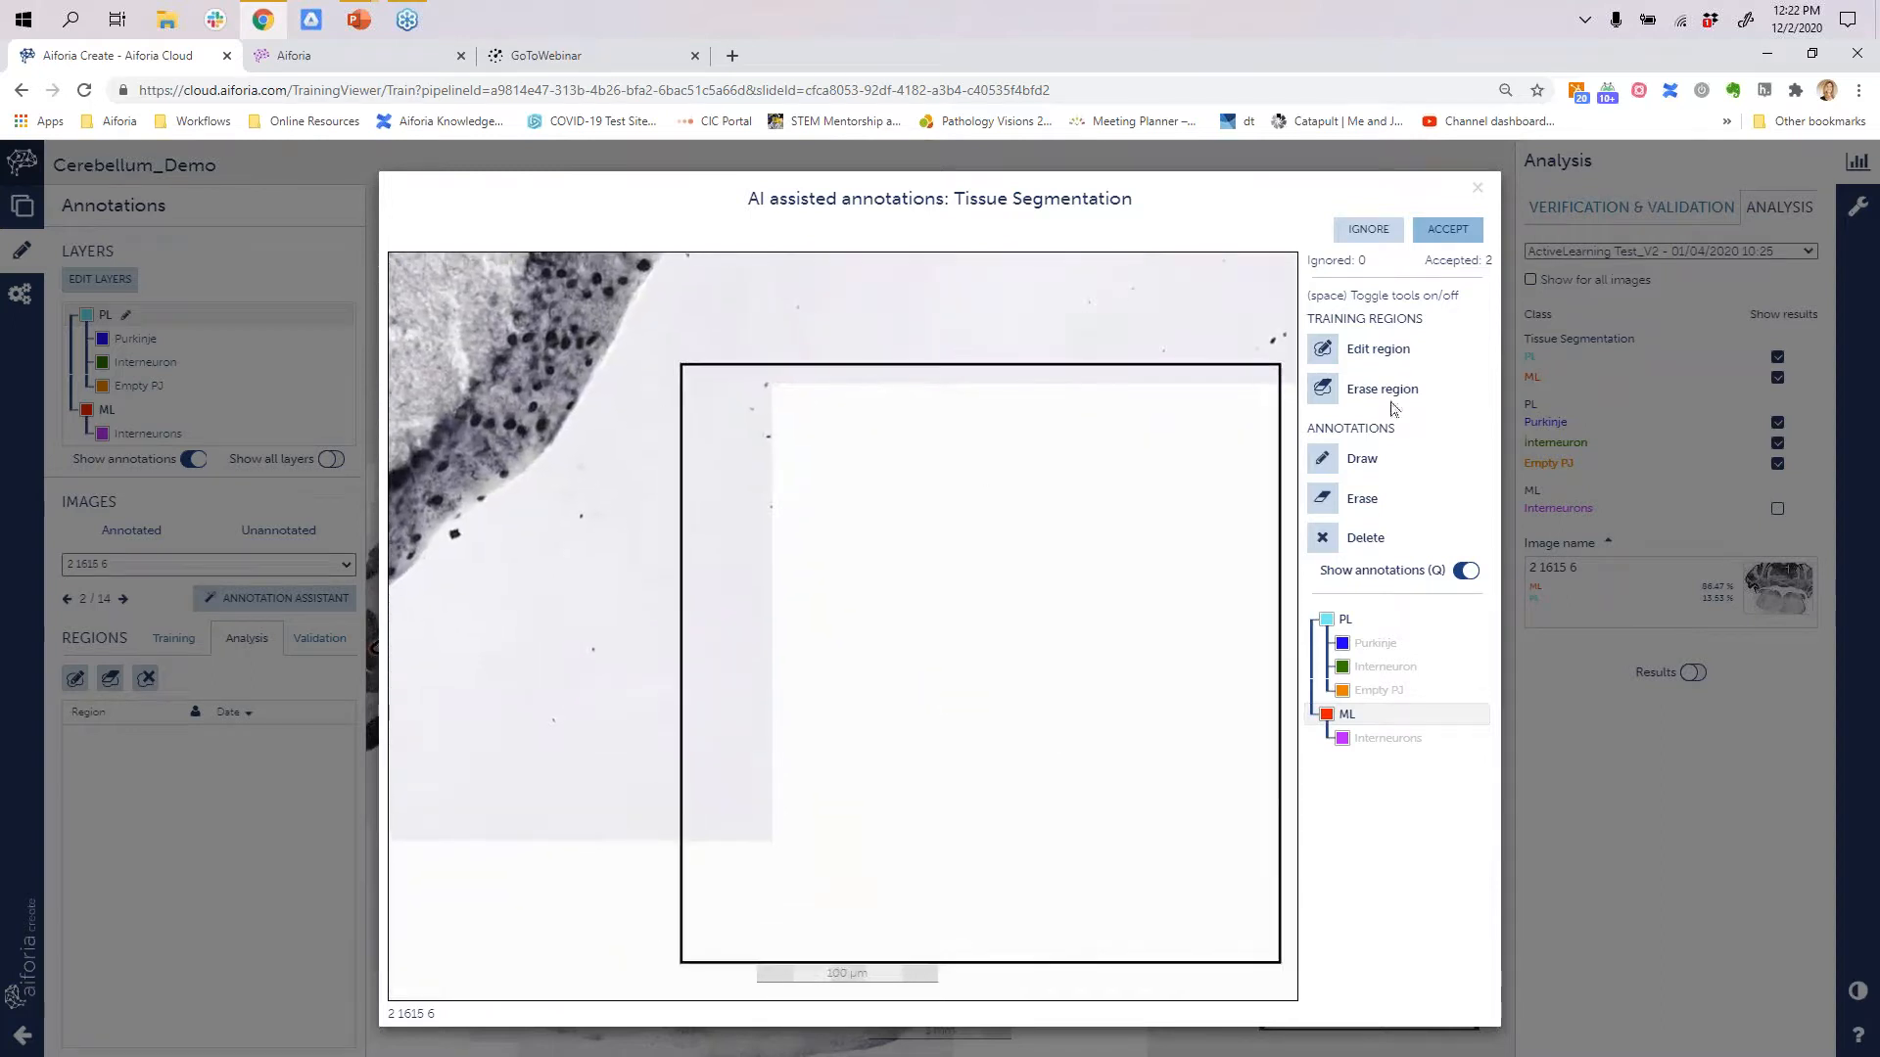
scroll(734, 662, down, 4)
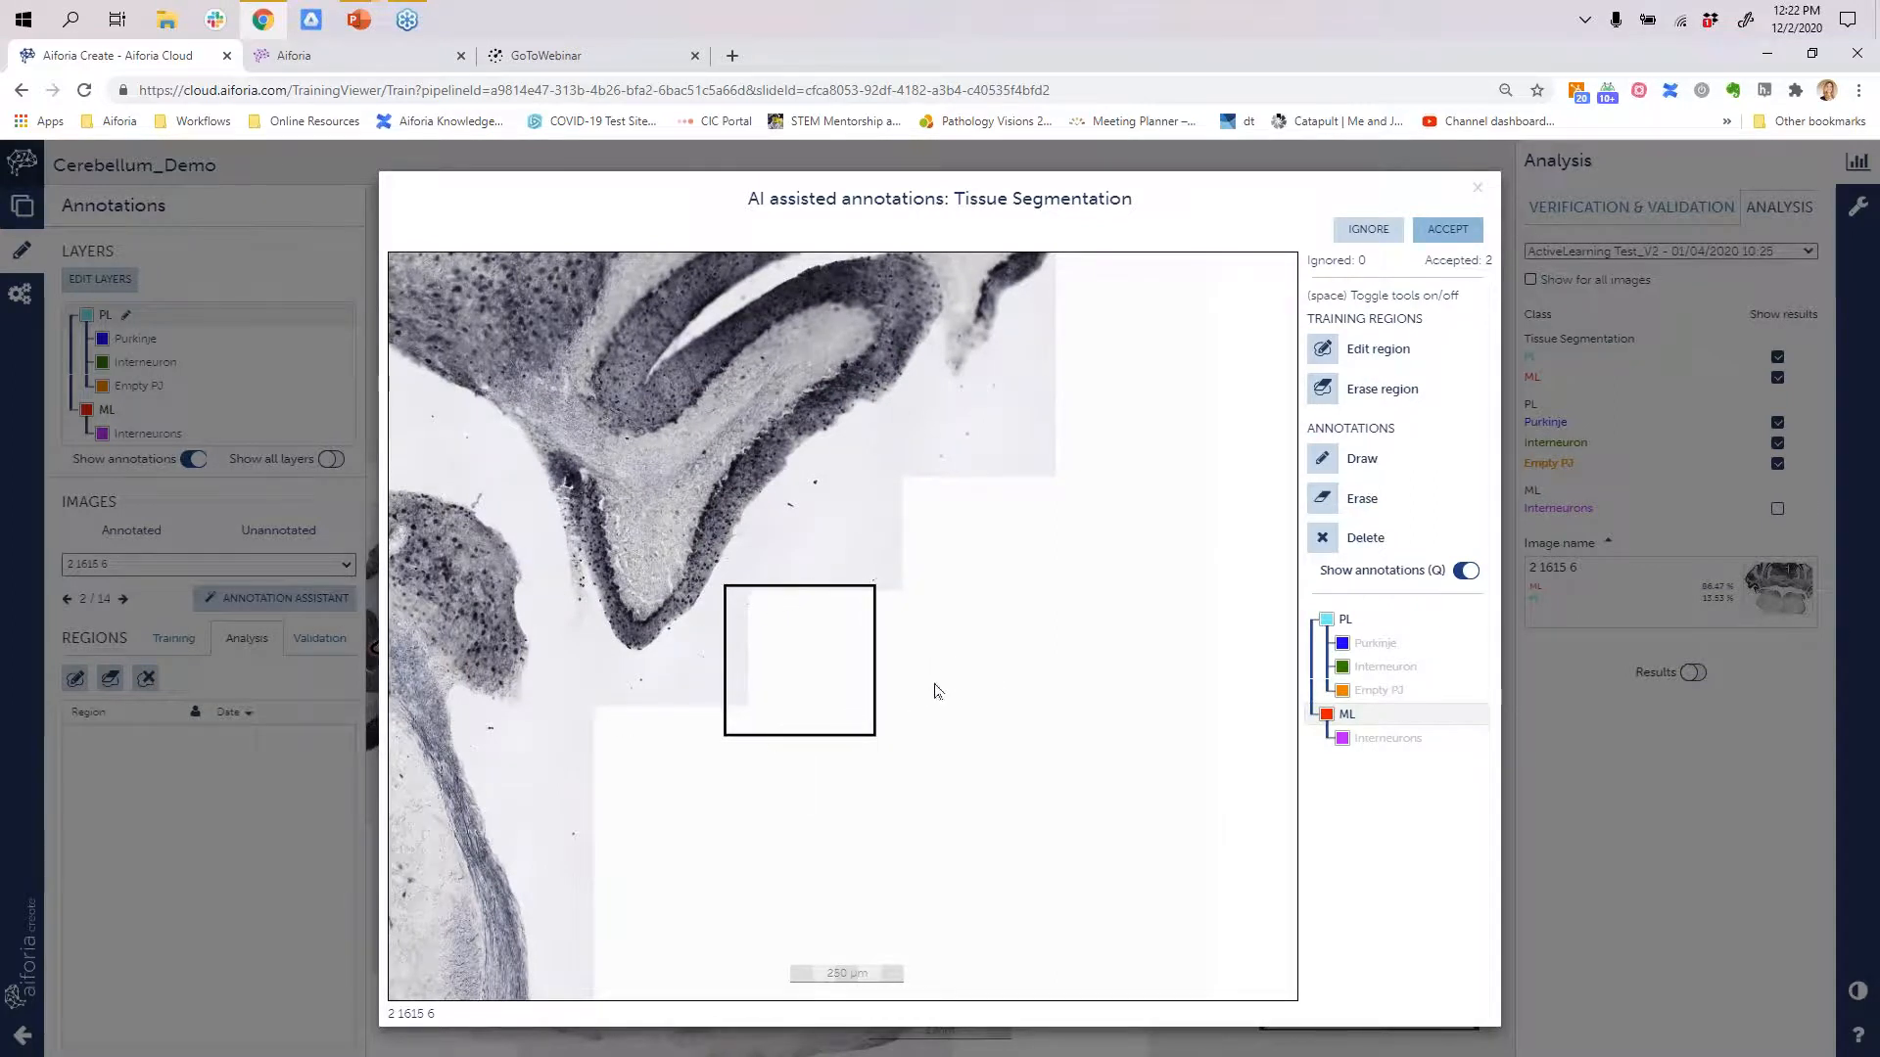
scroll(795, 661, up, 2)
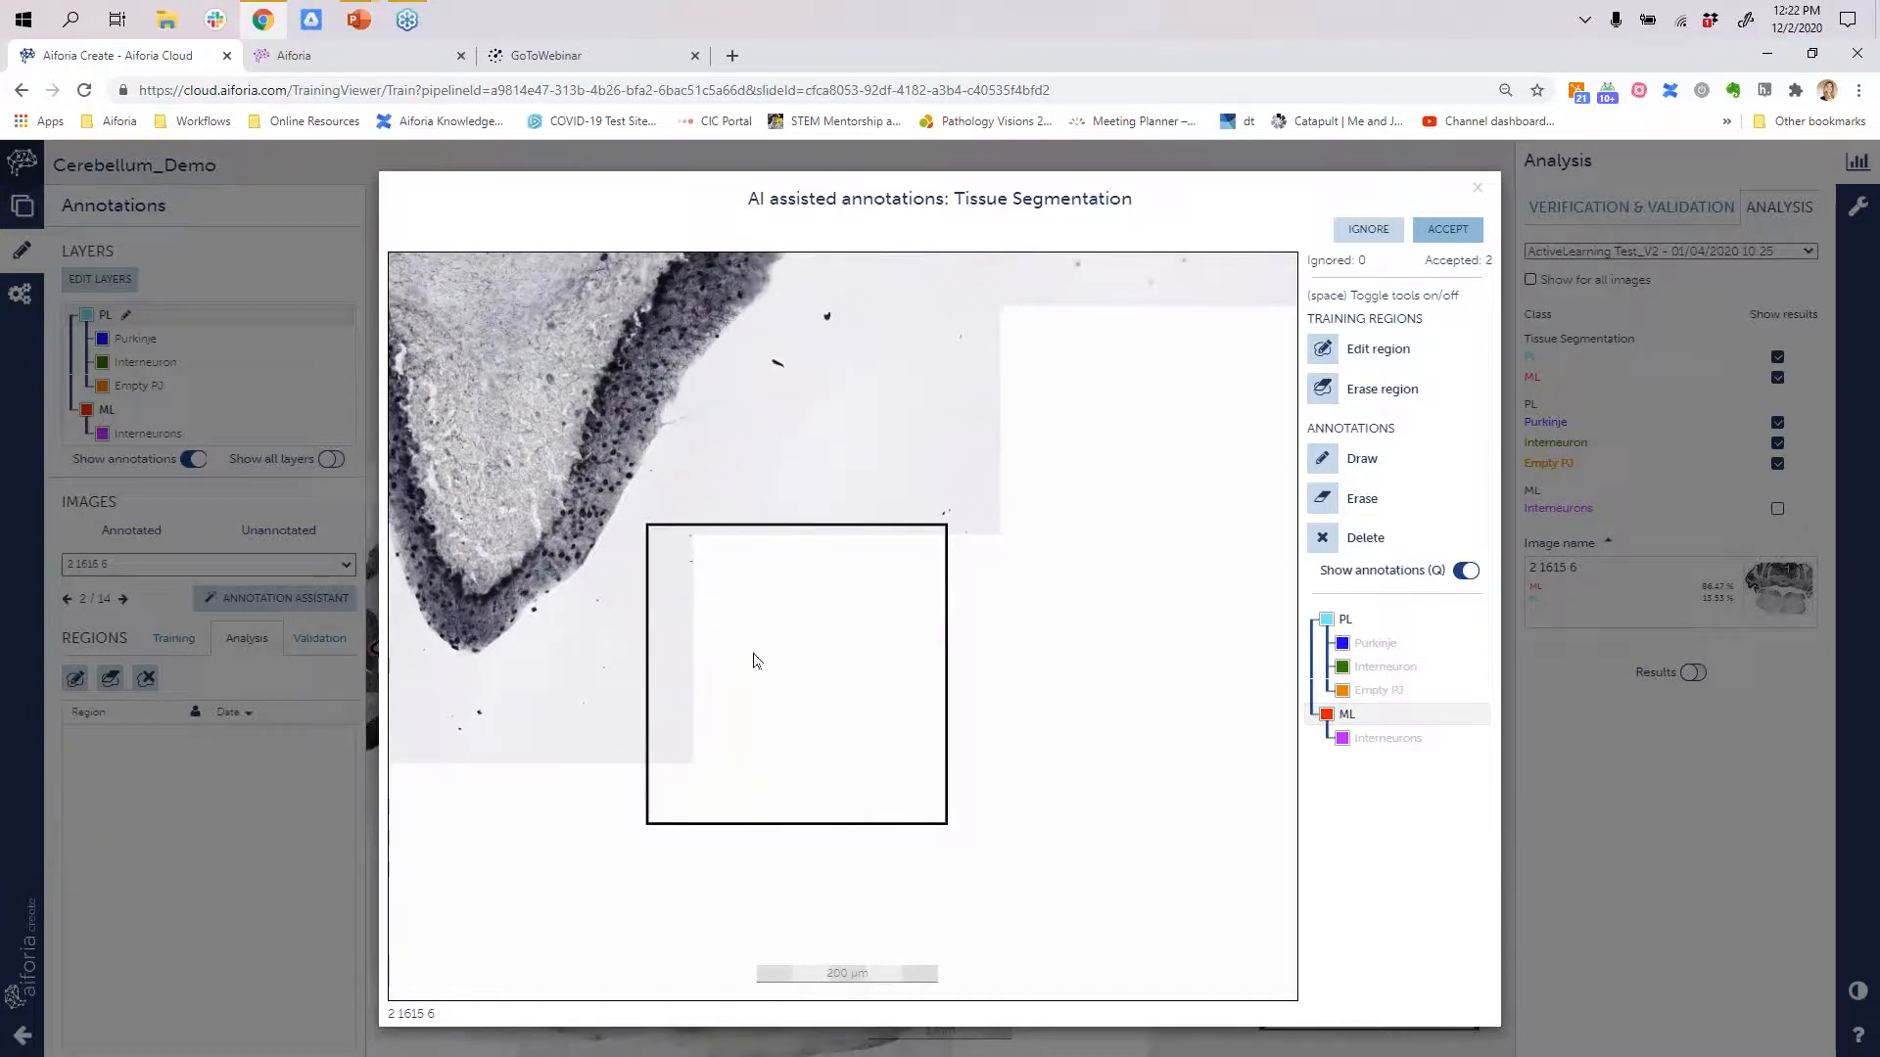
click(1447, 229)
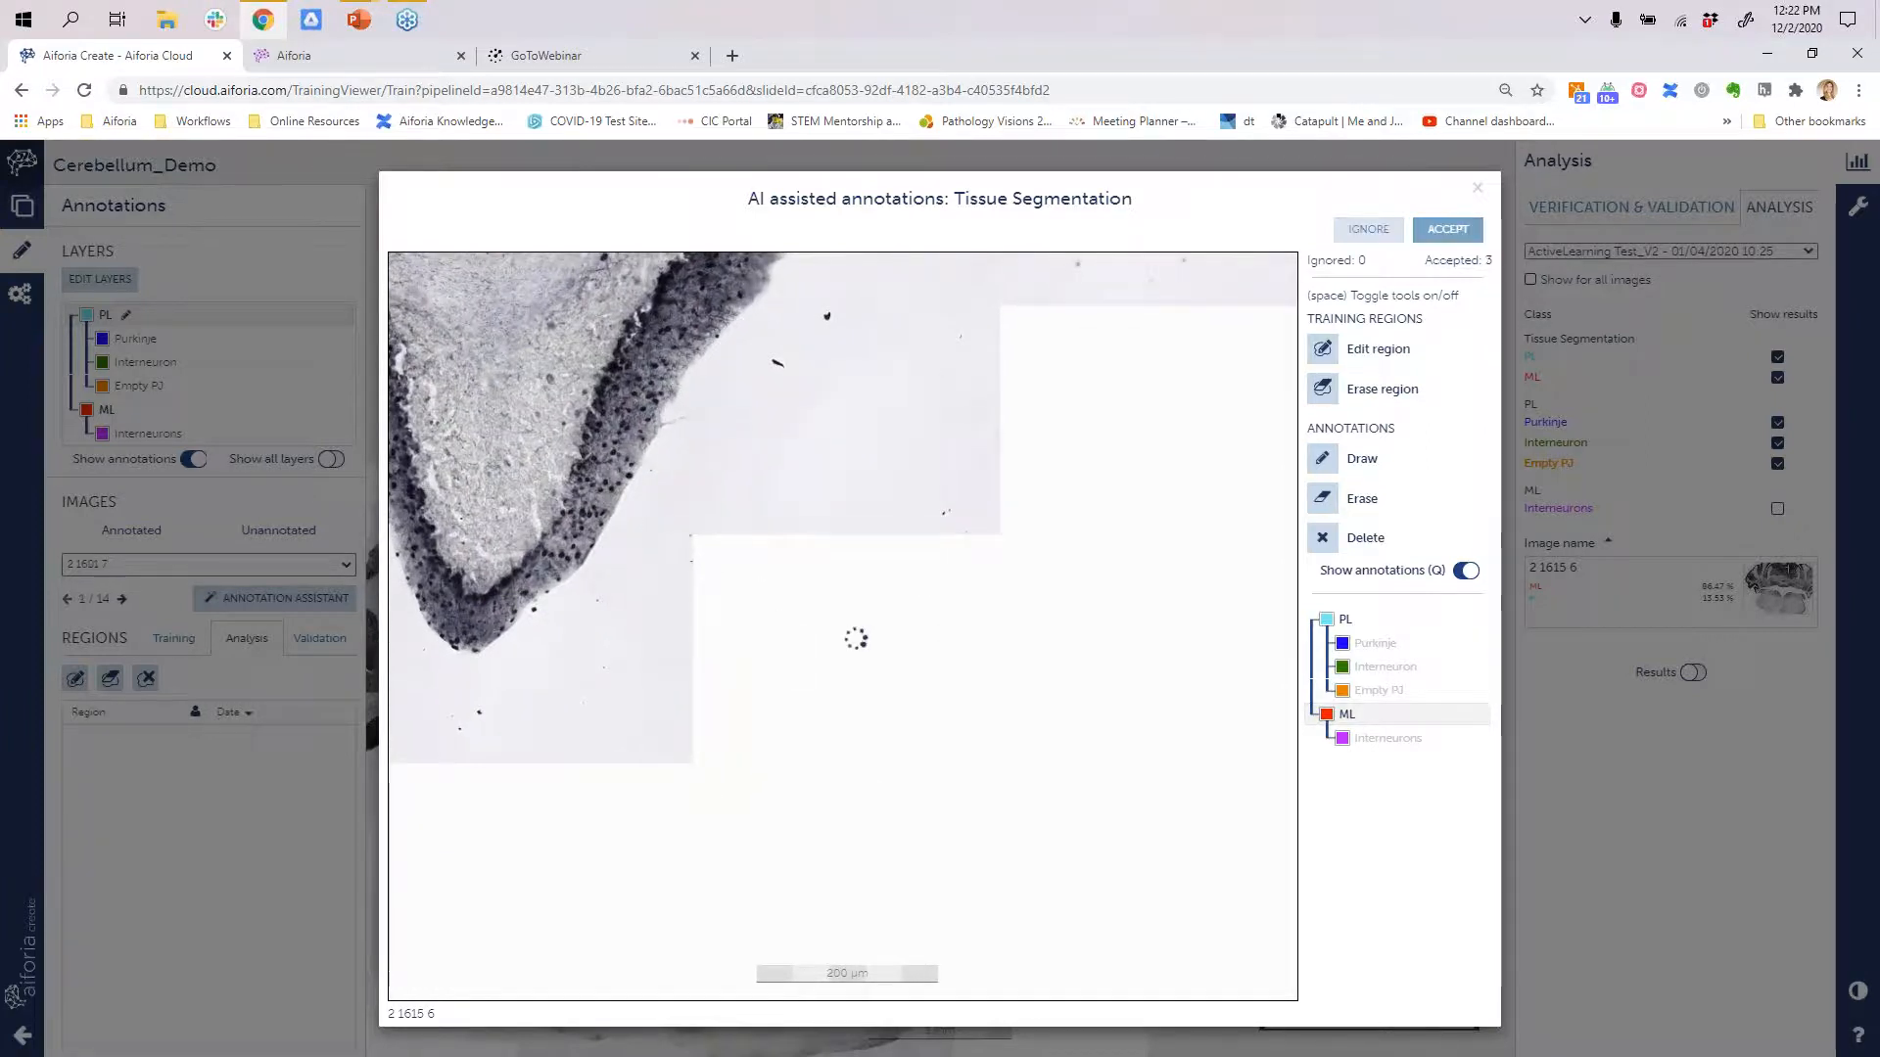
click(1478, 188)
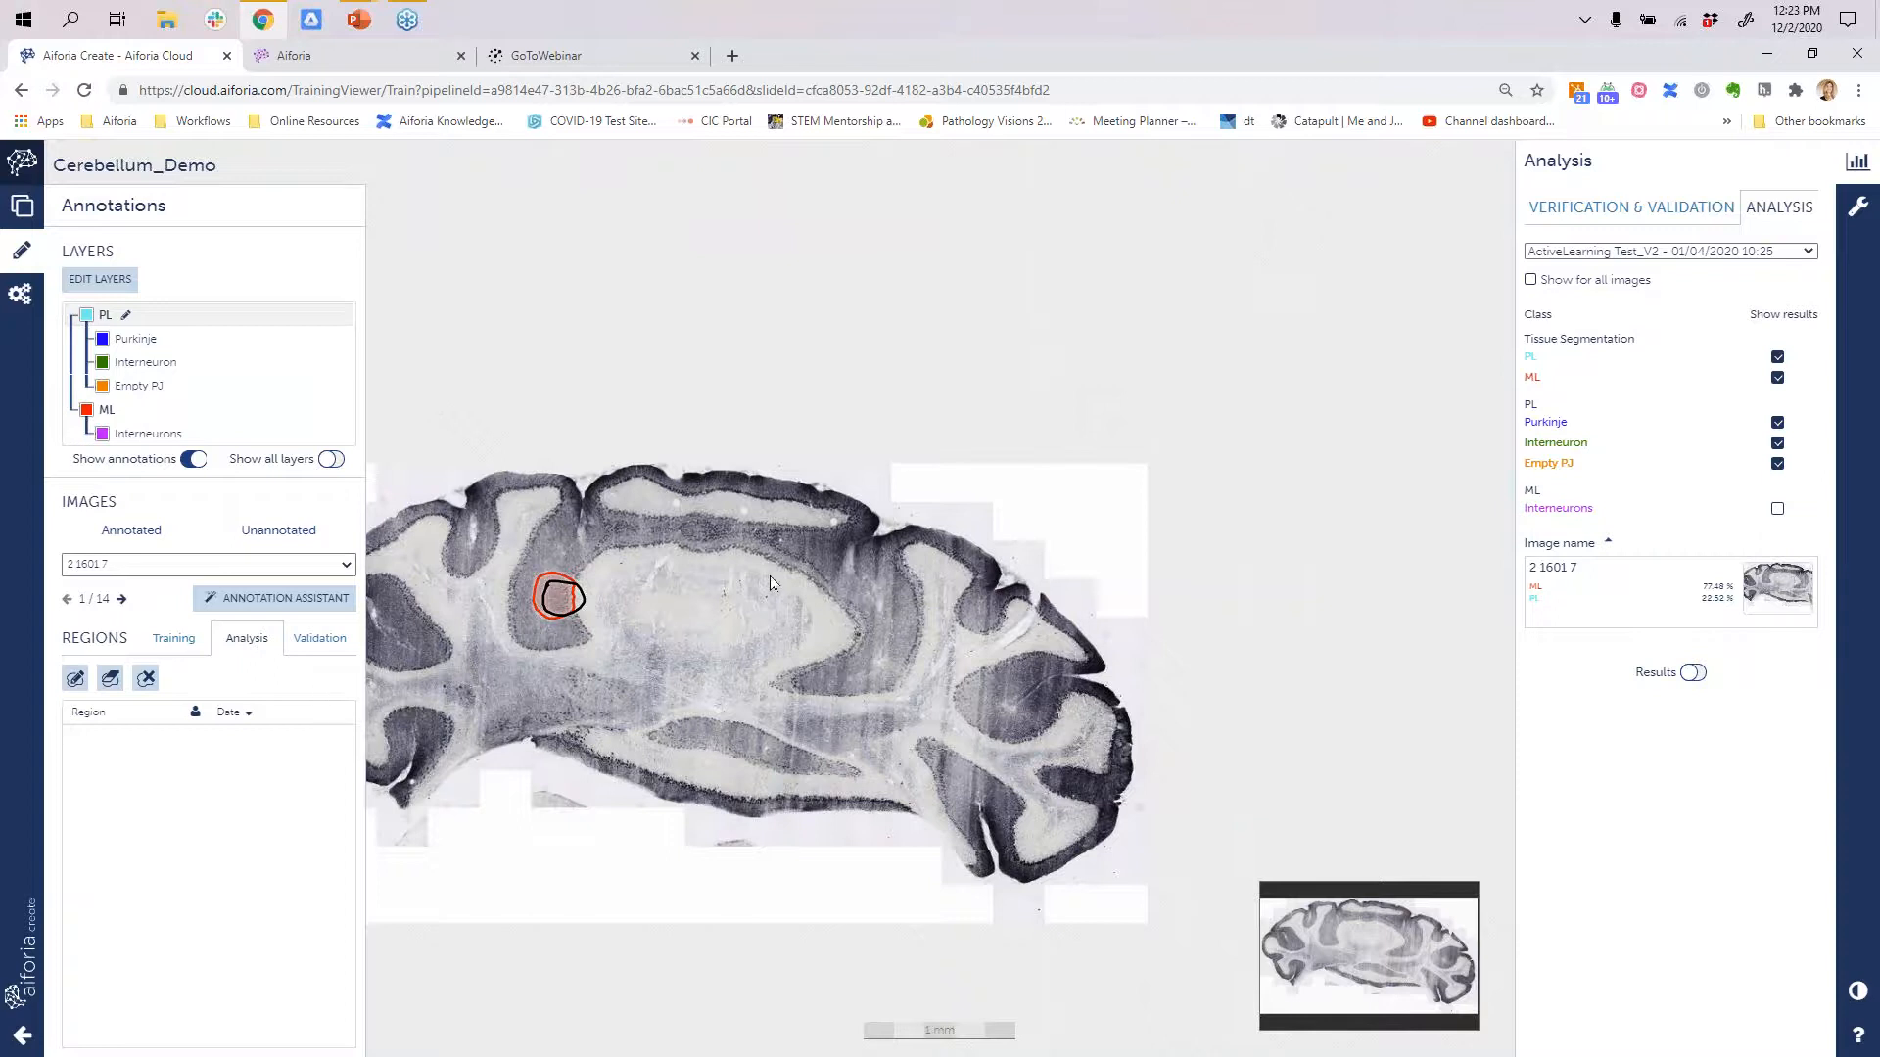
- Switch image 2 1601 7 to validation regions and activate drawing of new regions
scroll(771, 583, up, 5)
drag(1022, 784, 622, 678)
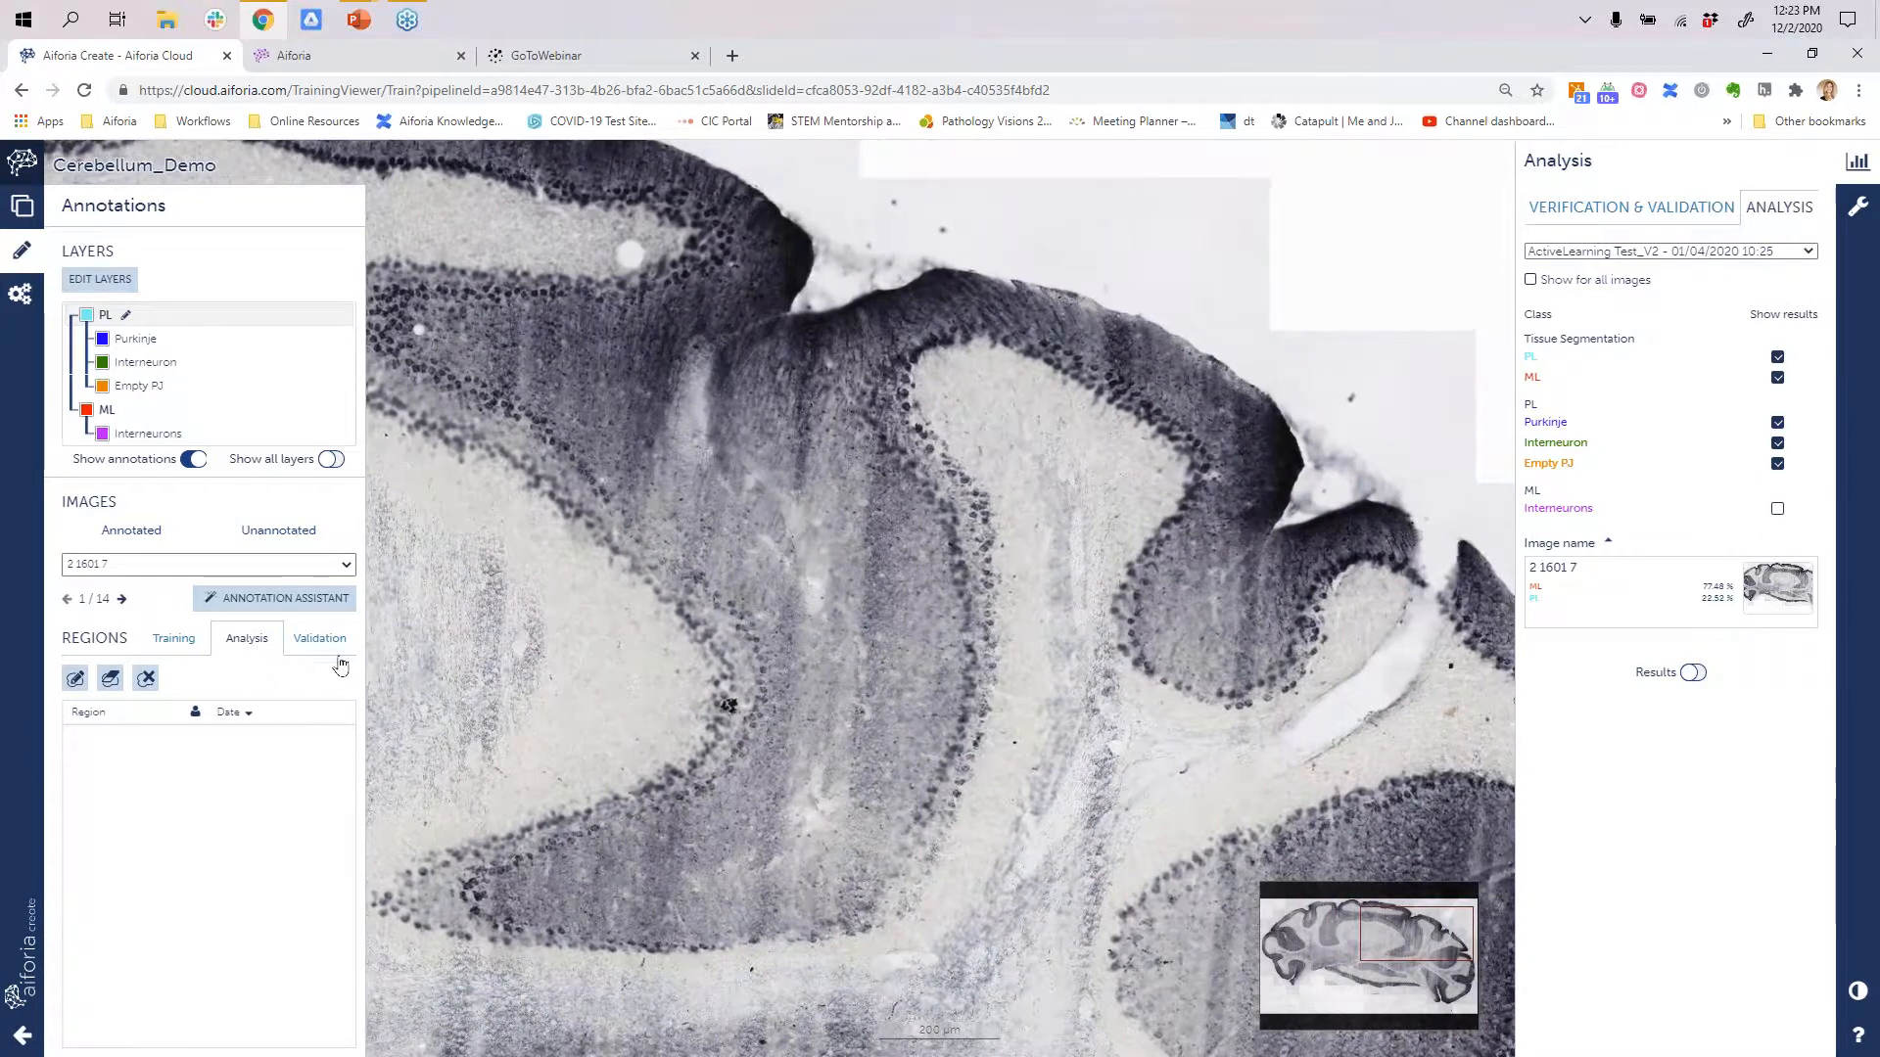
click(328, 651)
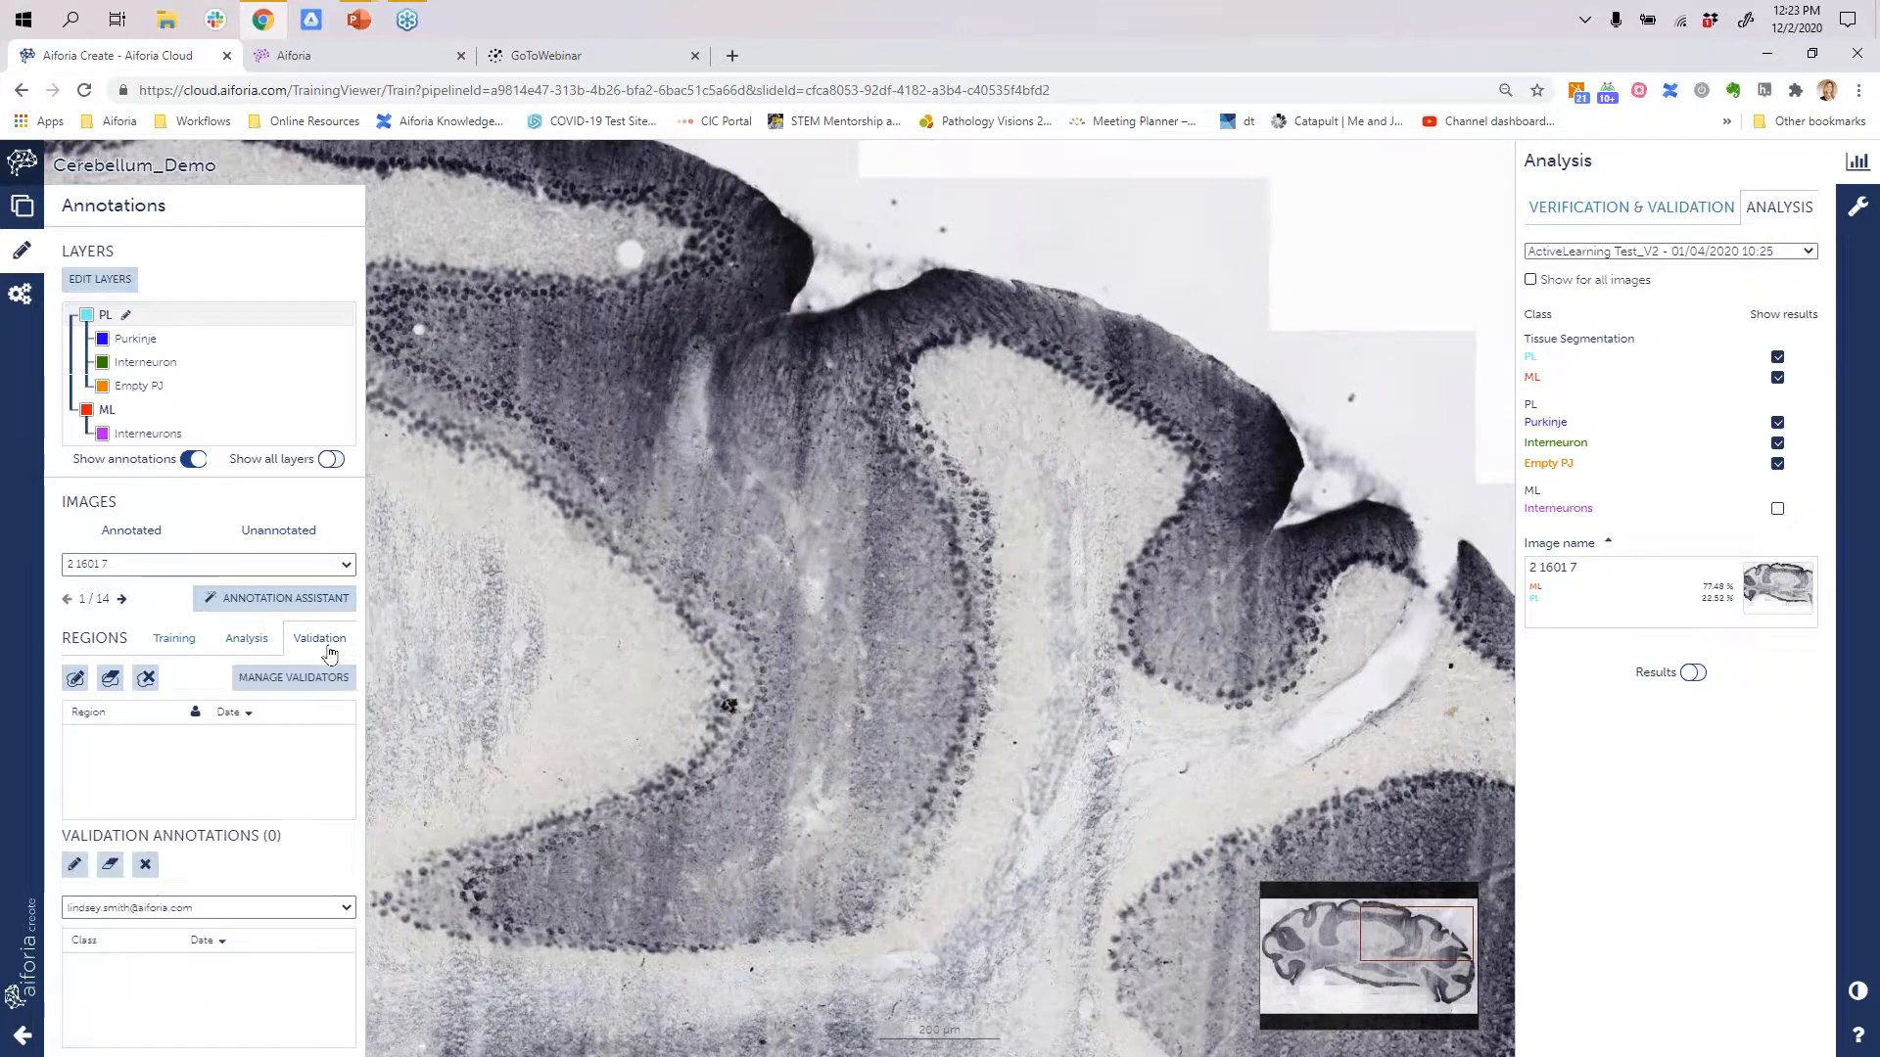
click(74, 686)
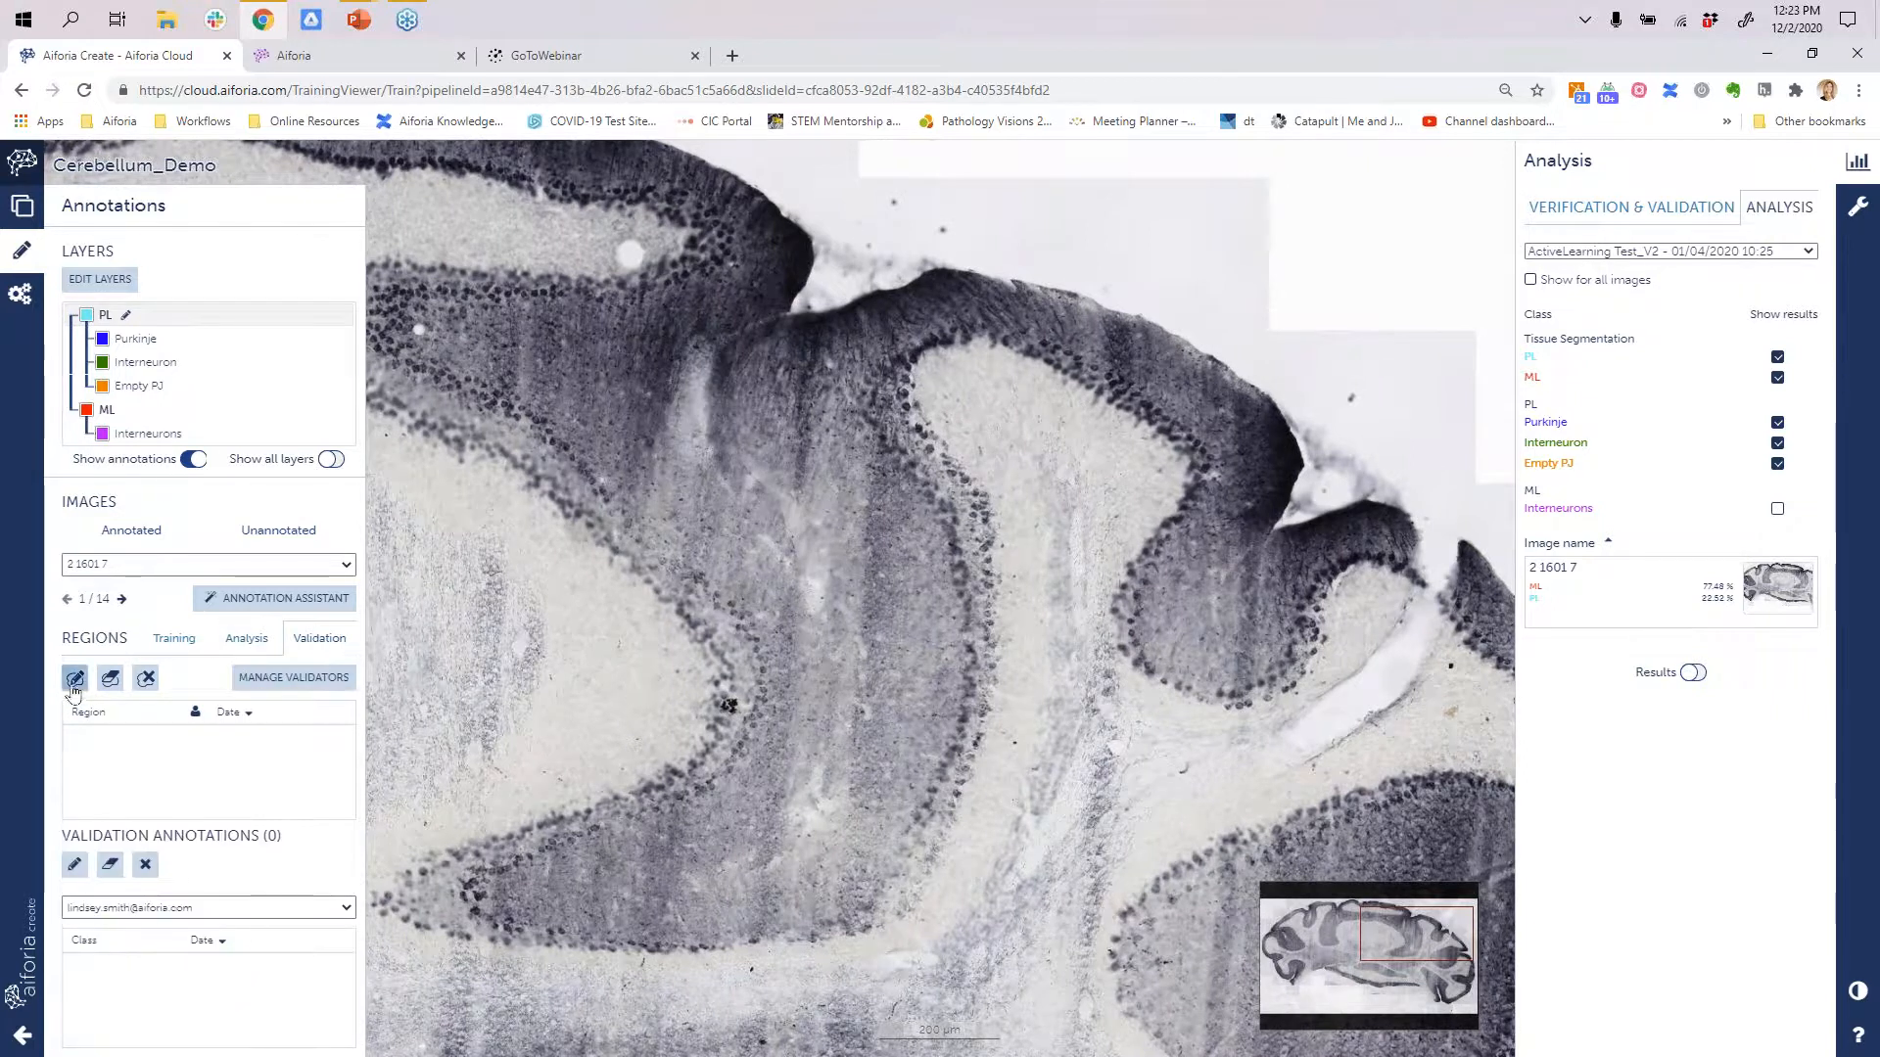
- View the validator invitation form and close it without adding a validator
click(302, 689)
click(980, 261)
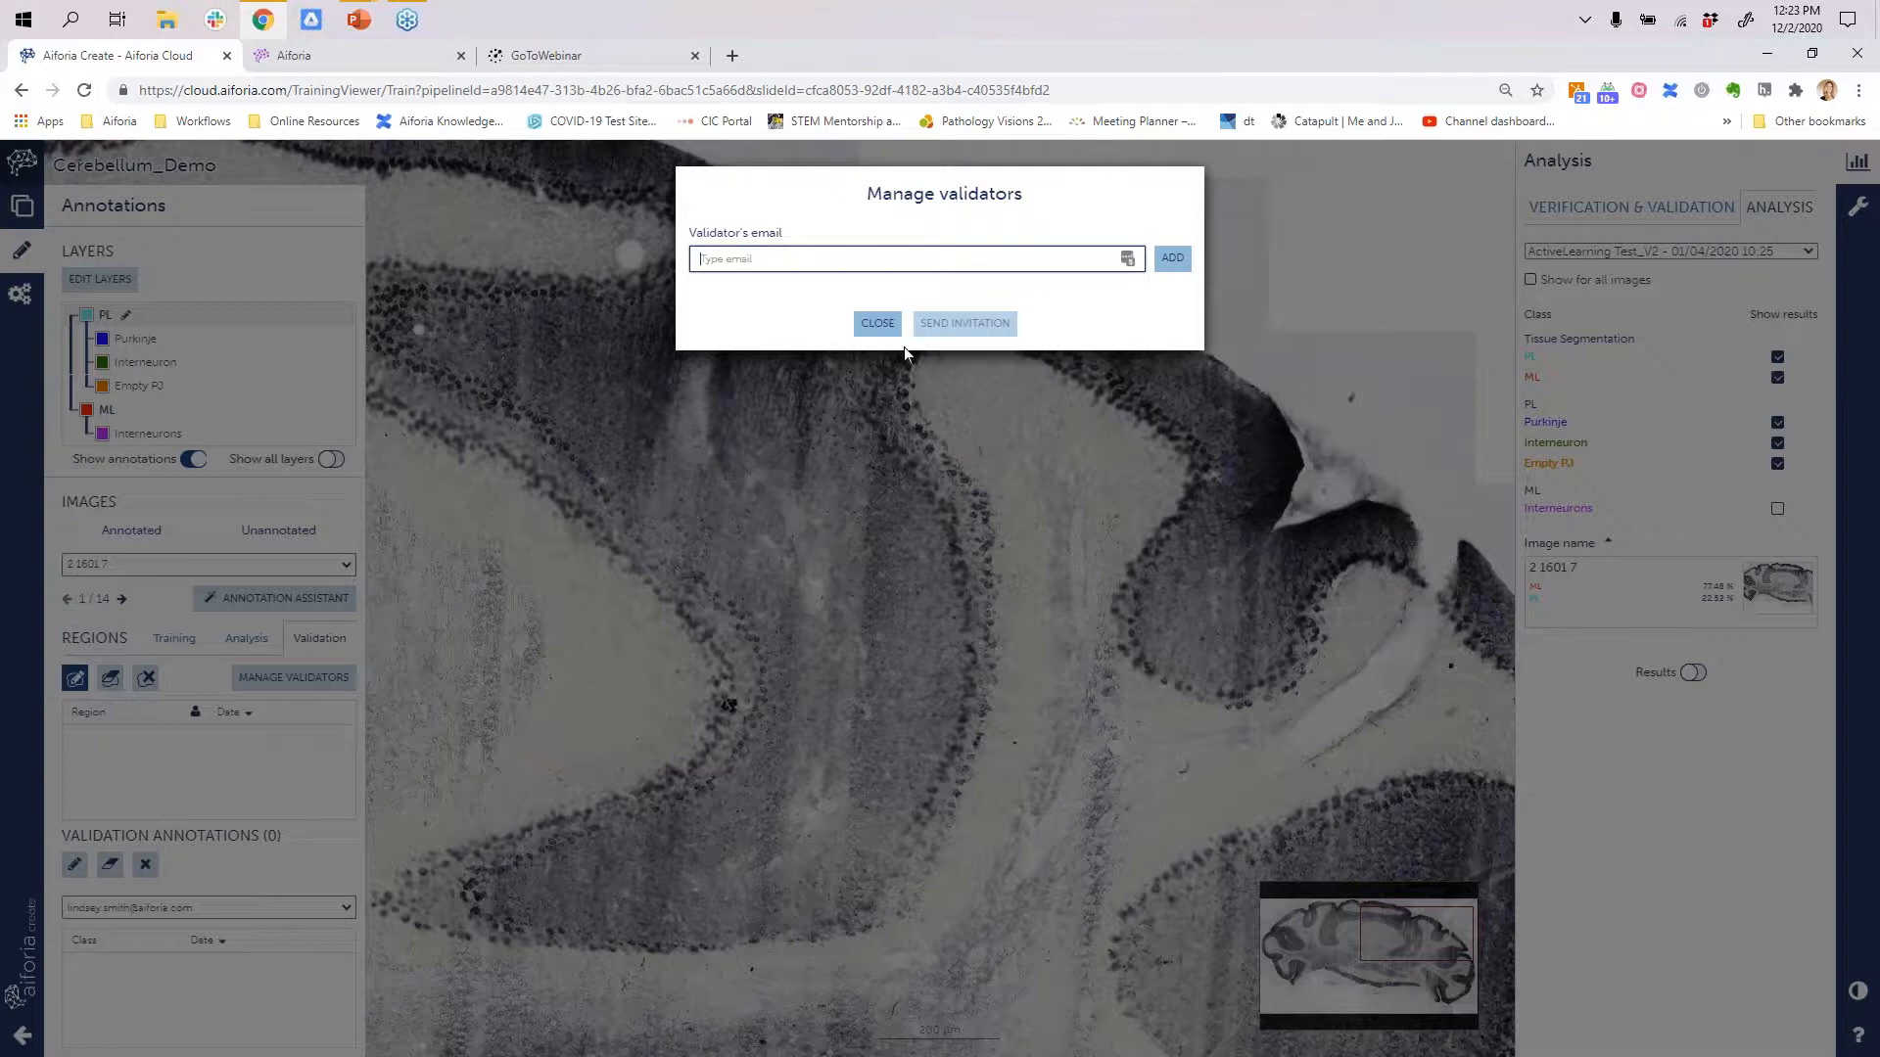
click(878, 324)
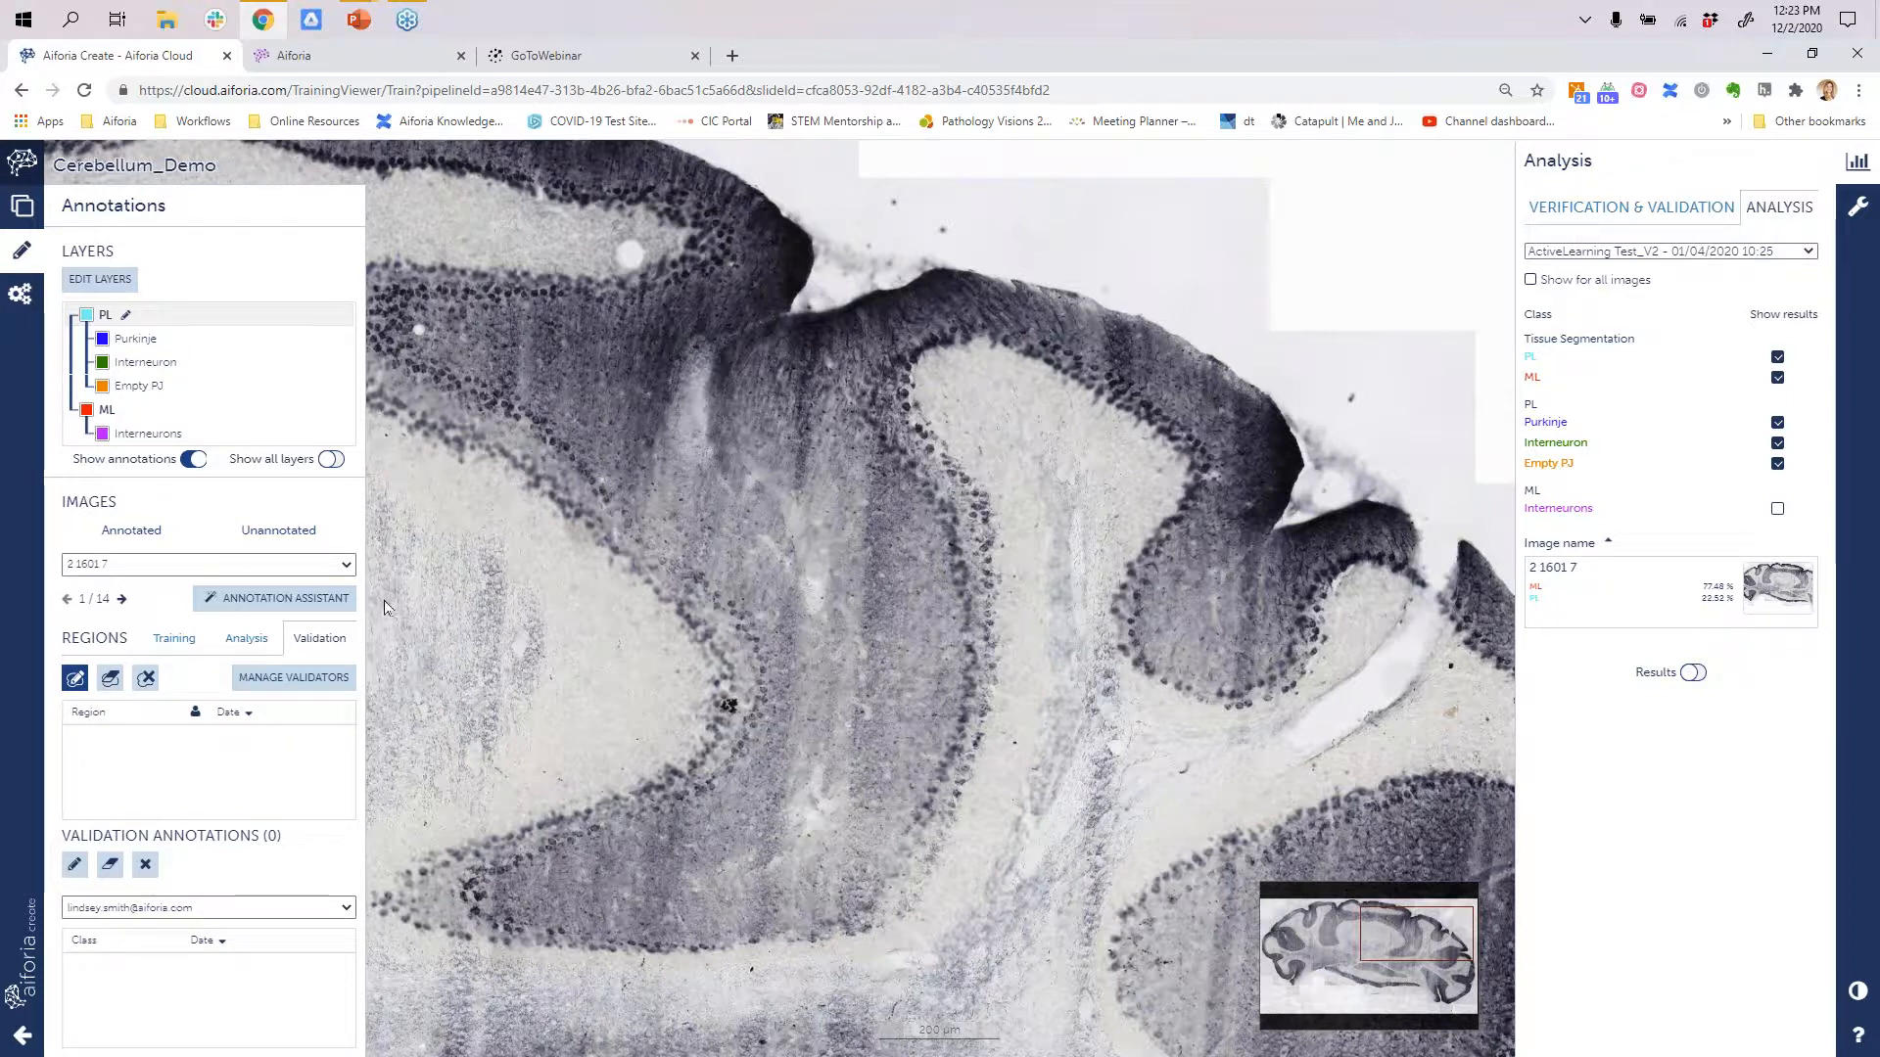
click(99, 571)
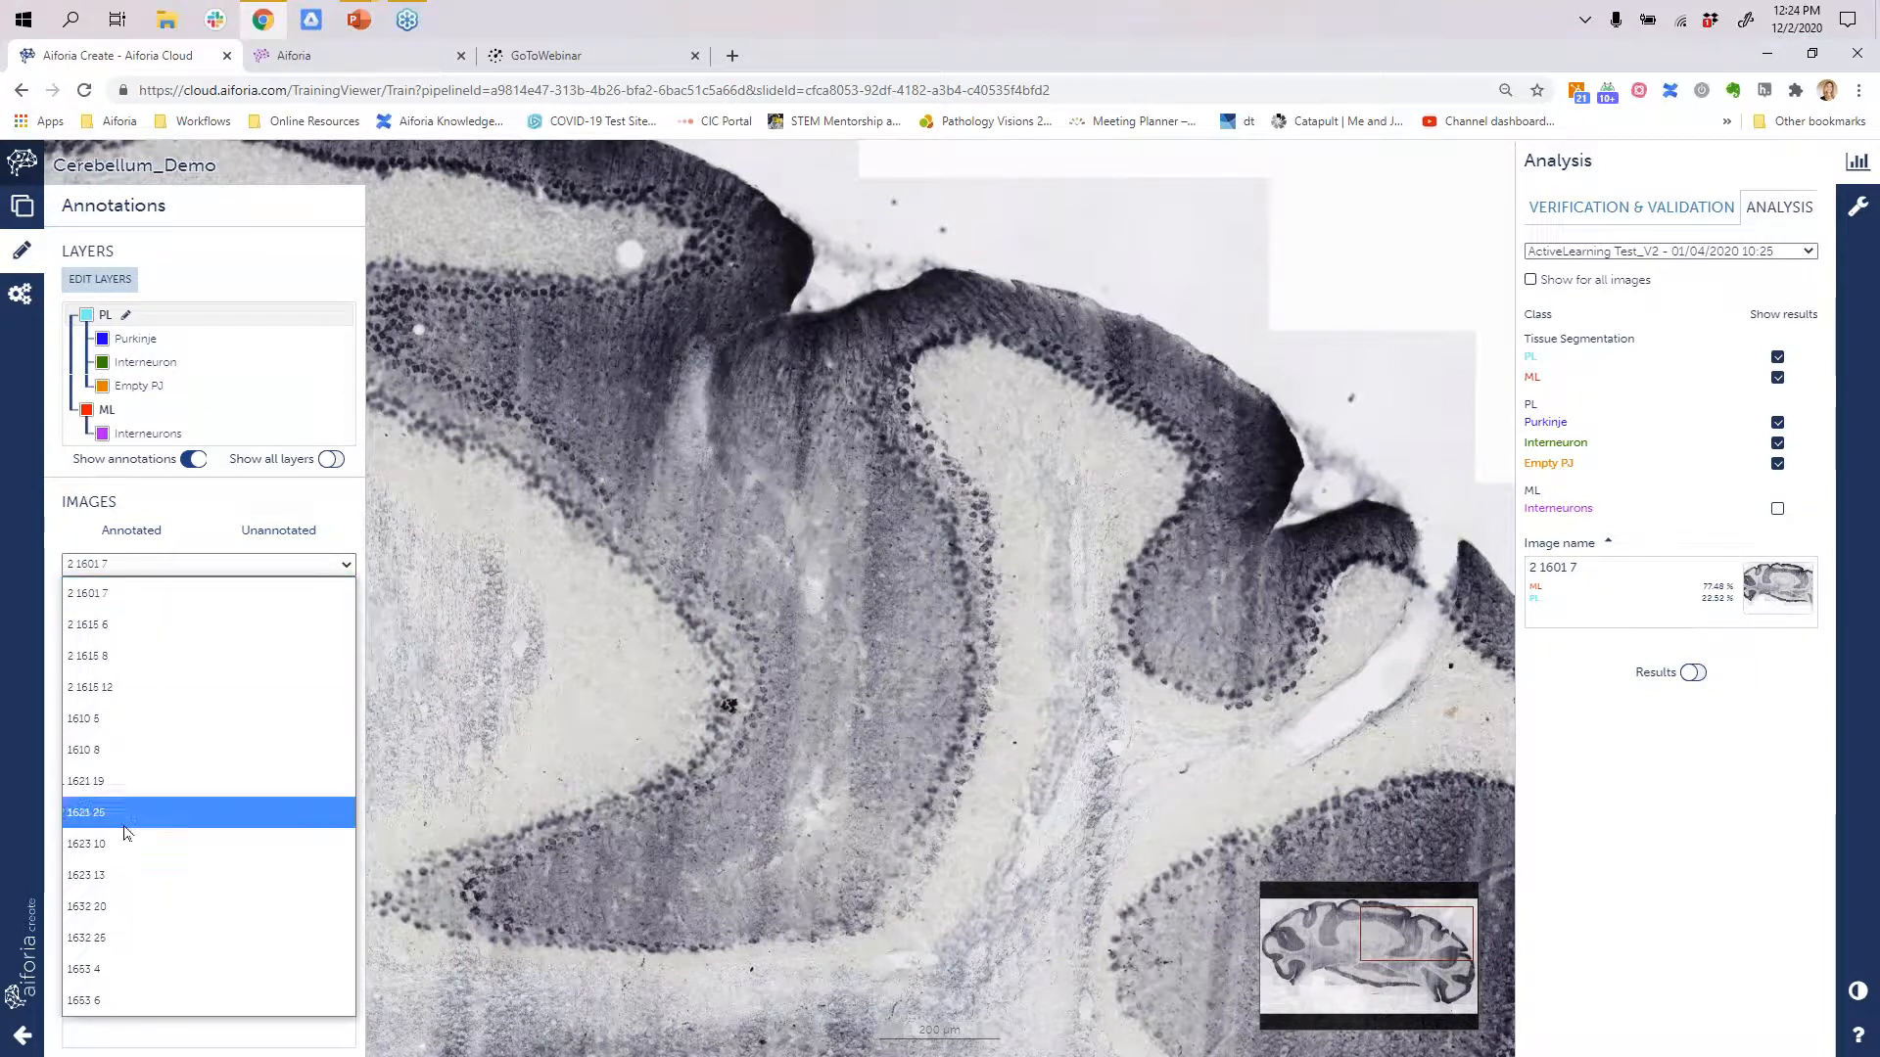
click(192, 555)
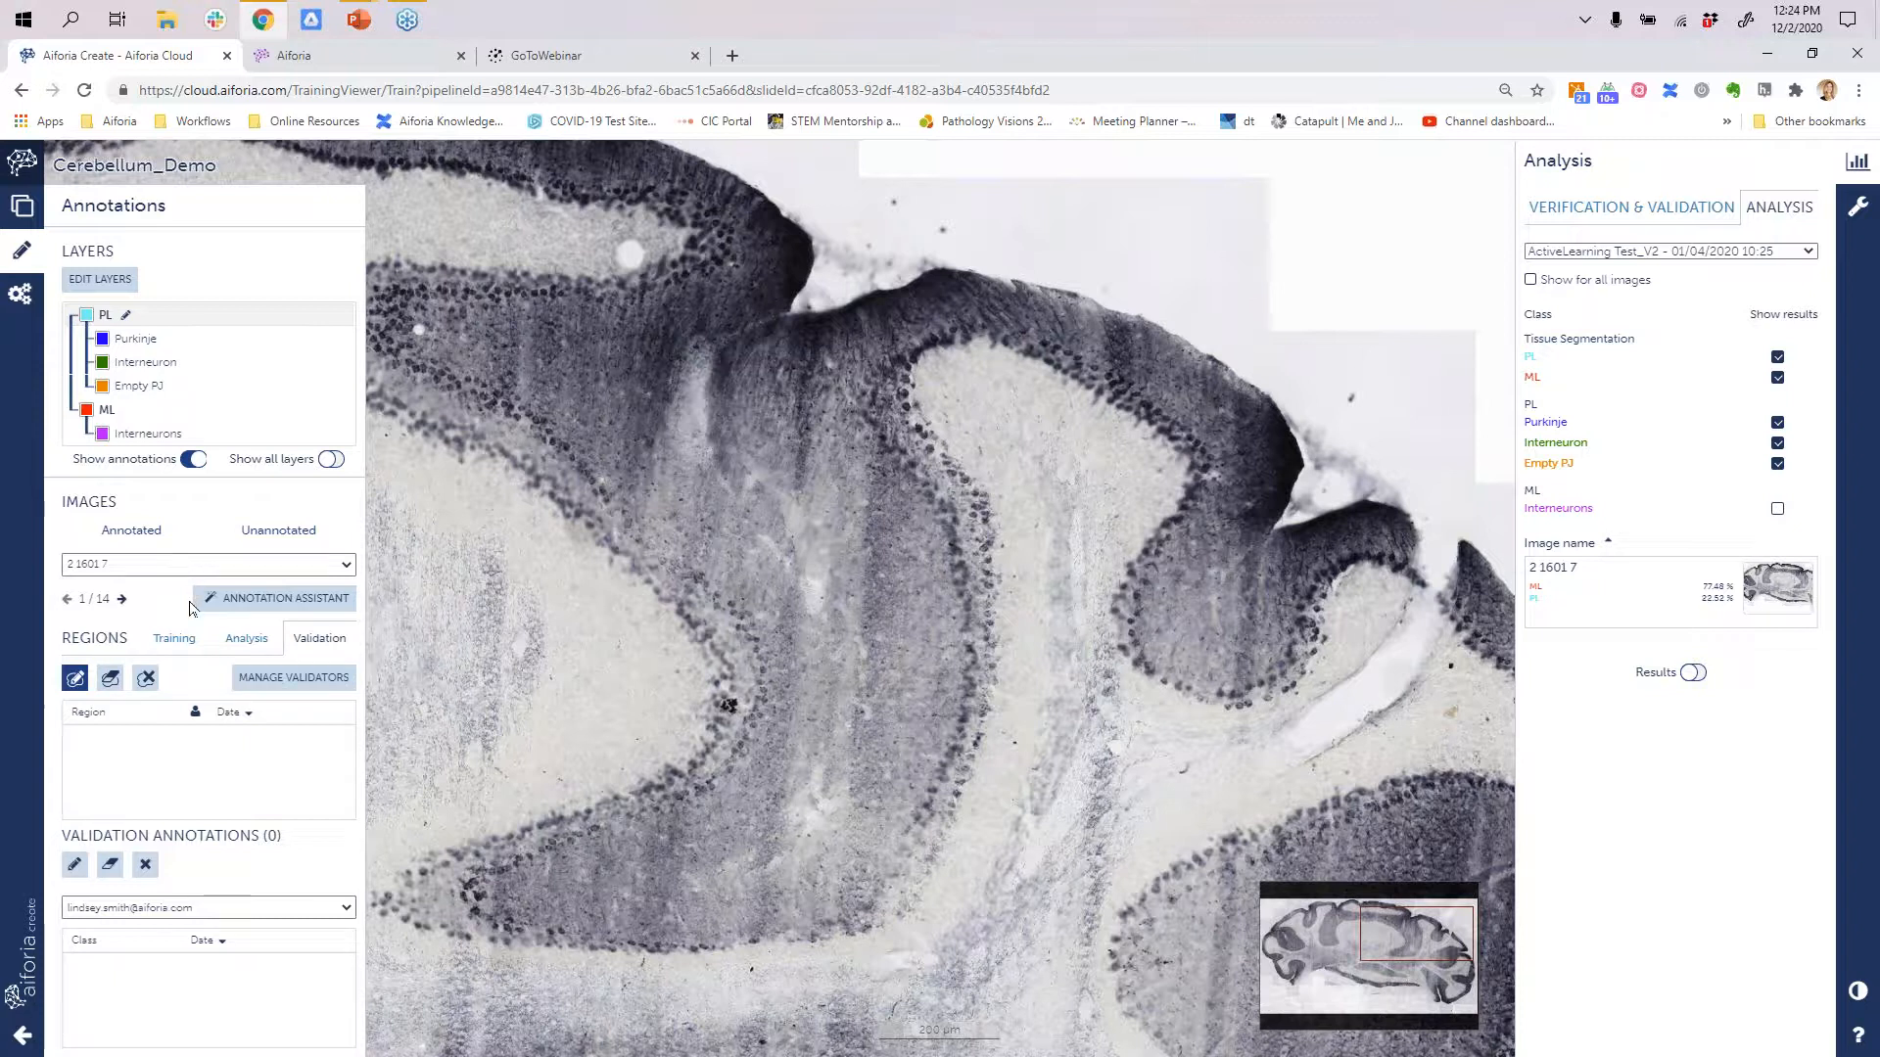
click(135, 568)
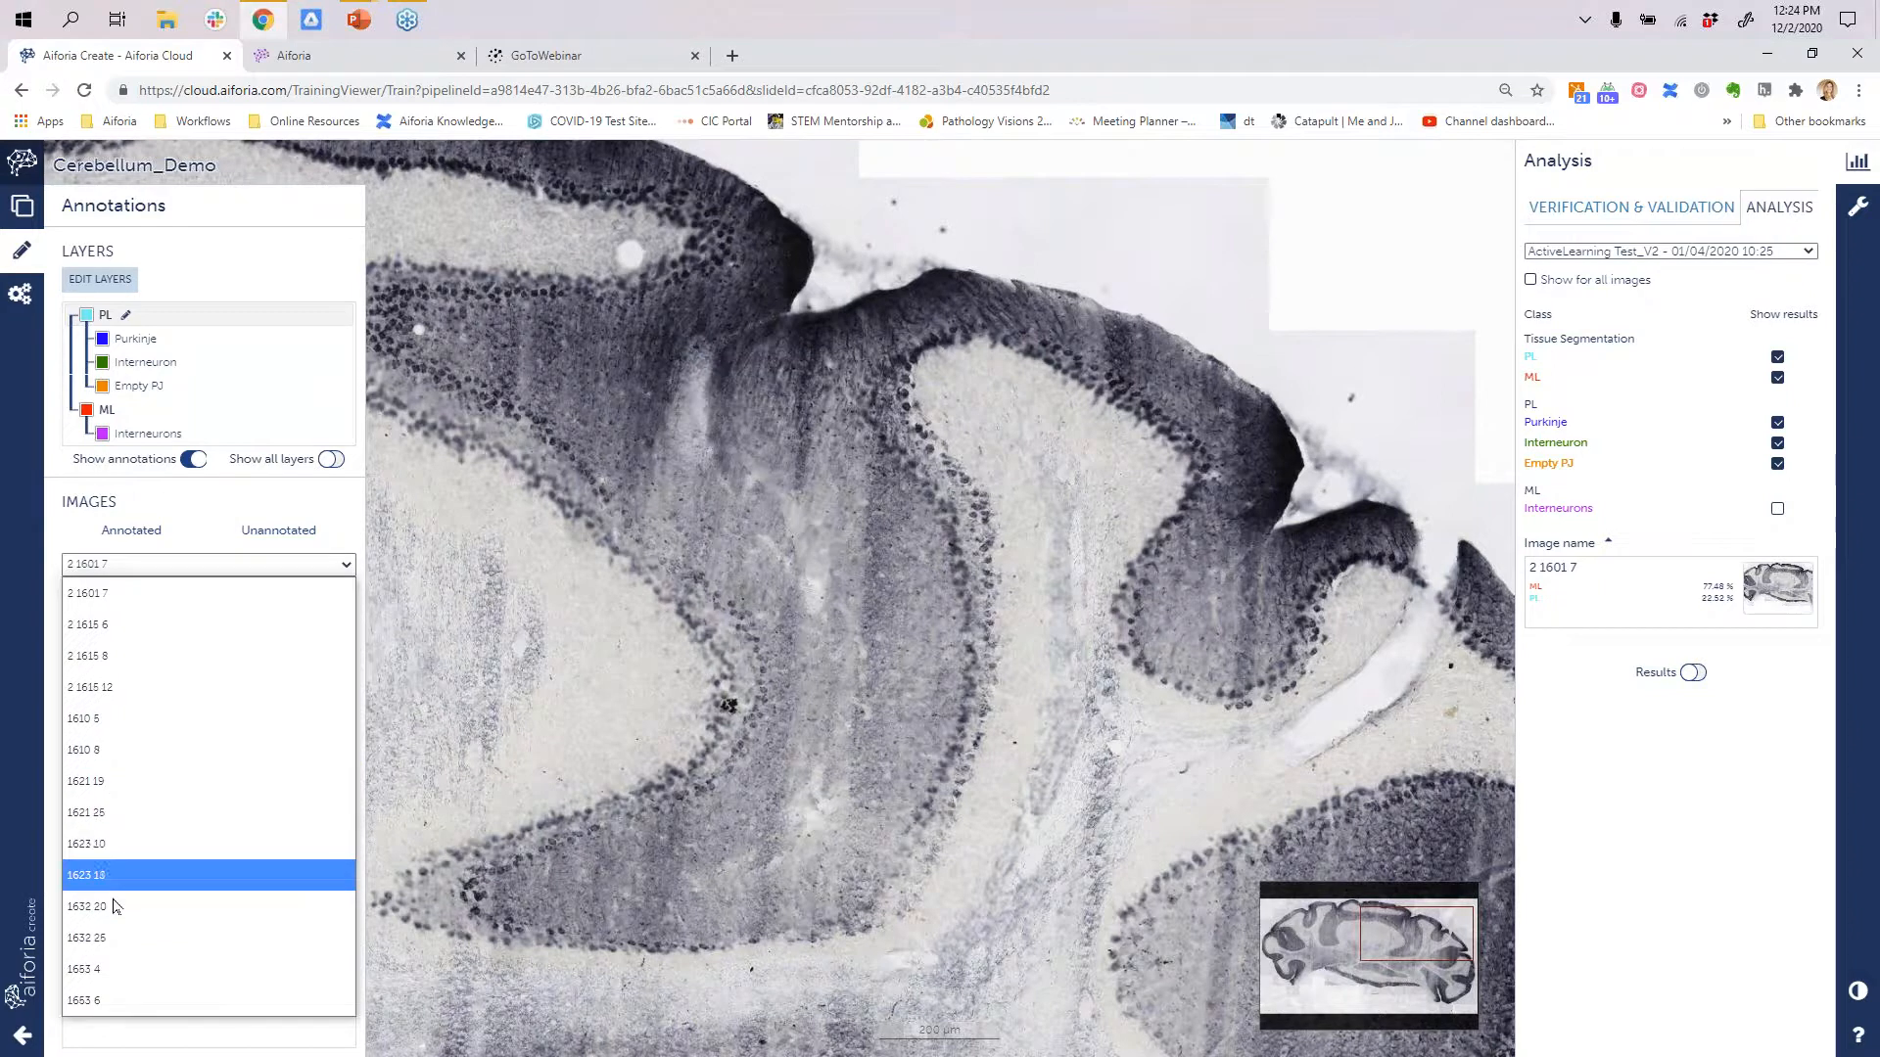
click(314, 515)
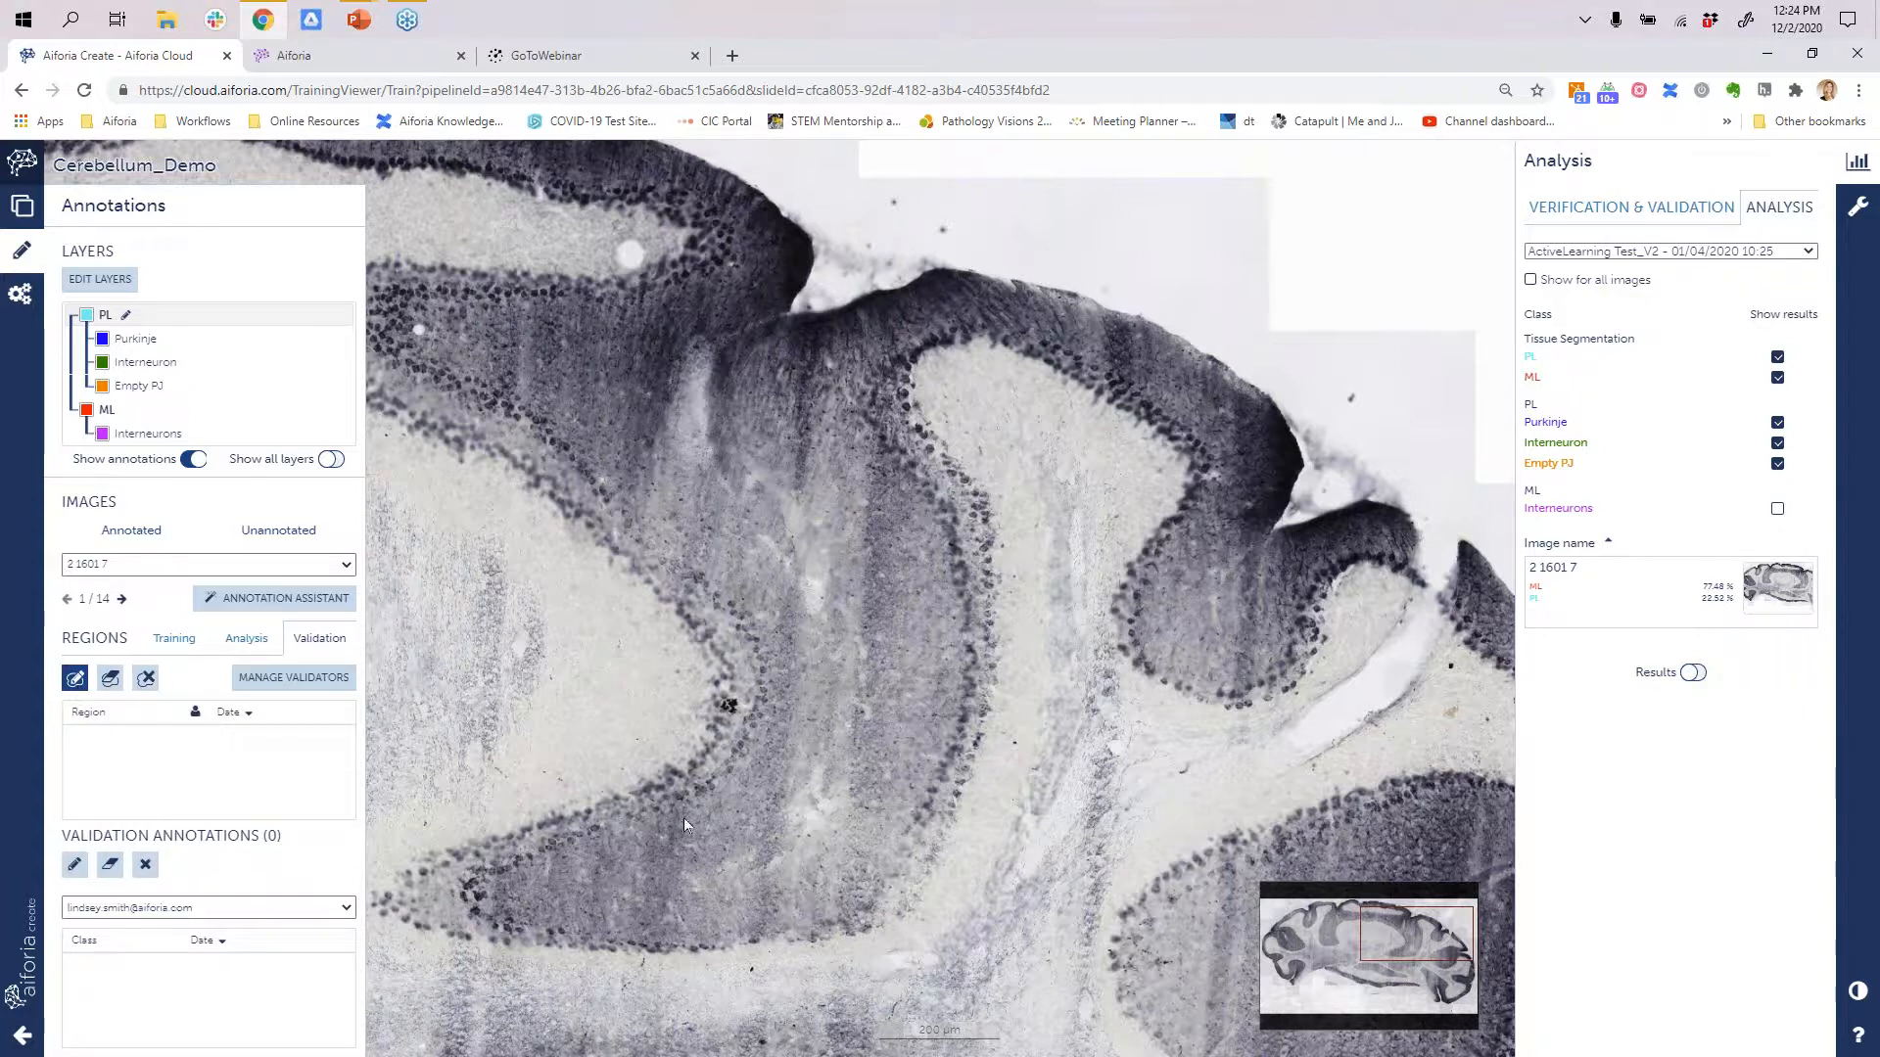
- Draw a rounded validation region in the dark ML tissue at the outer end of image 2 1601 7
scroll(664, 893, down, 3)
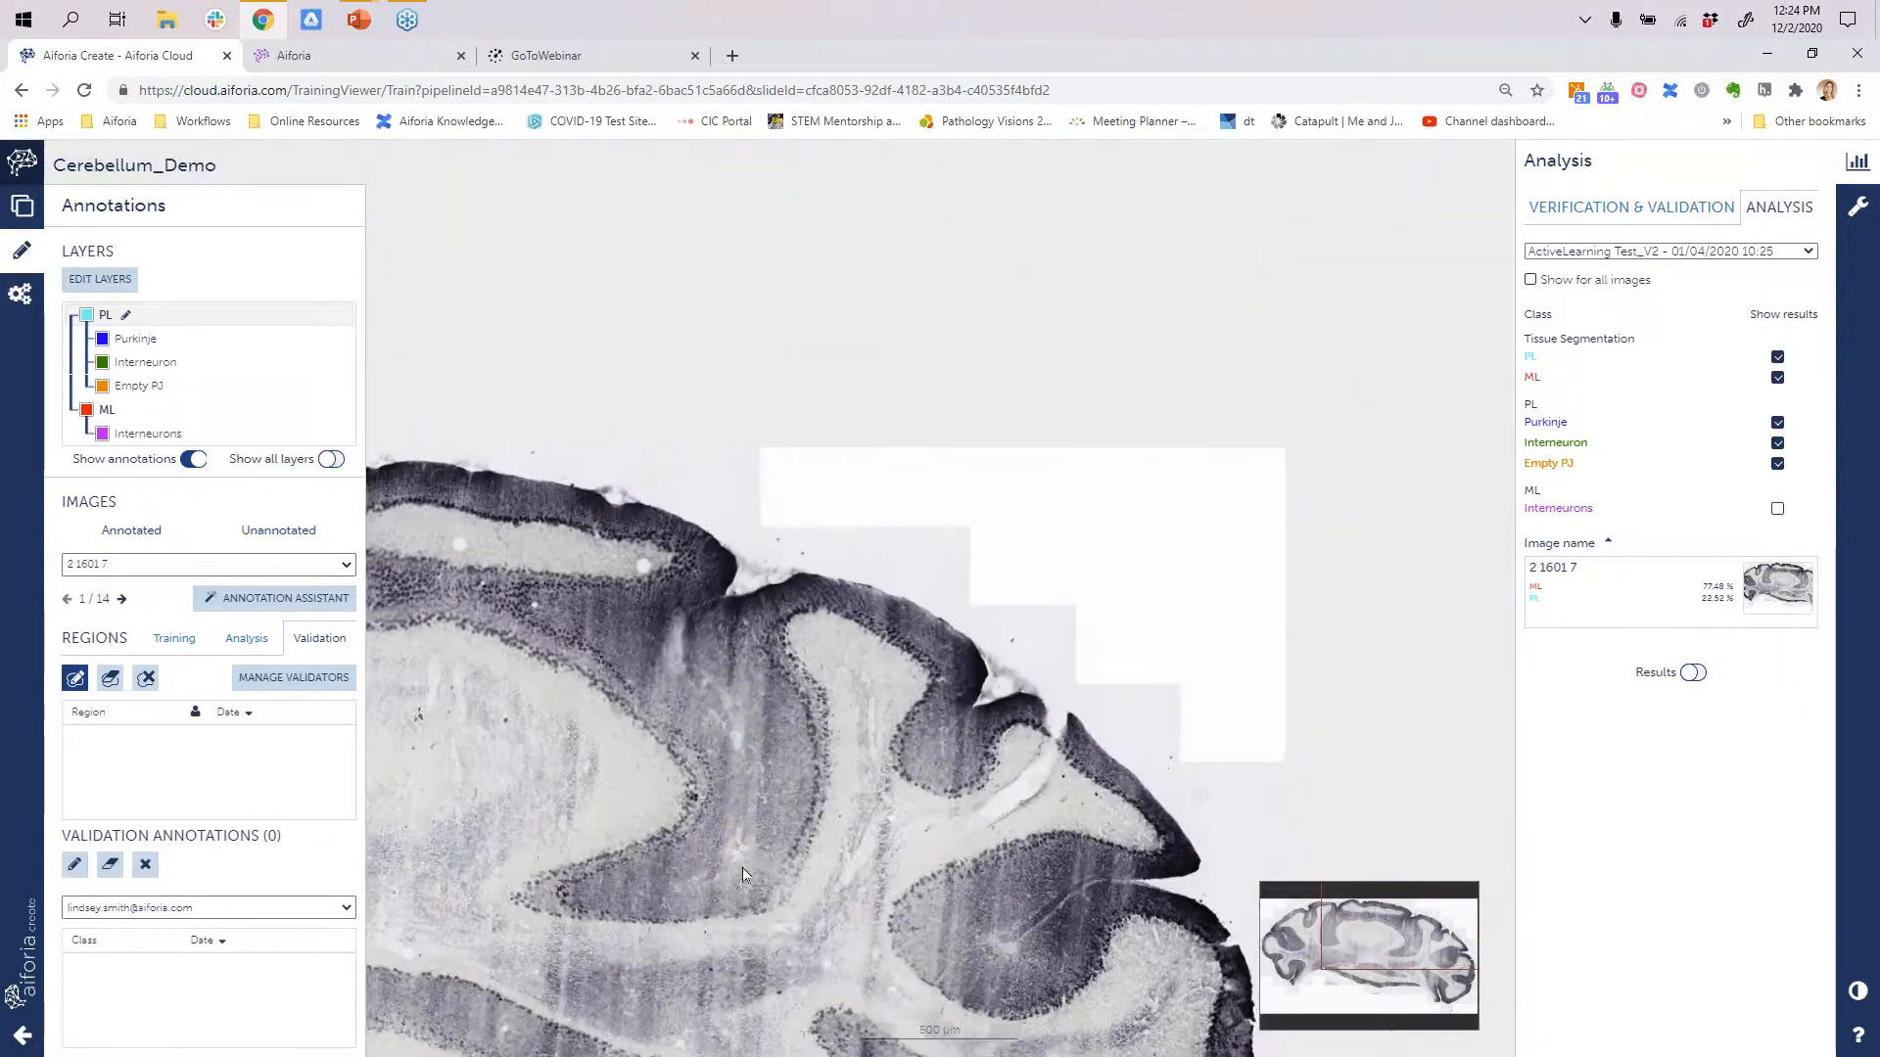
scroll(985, 1024, up, 5)
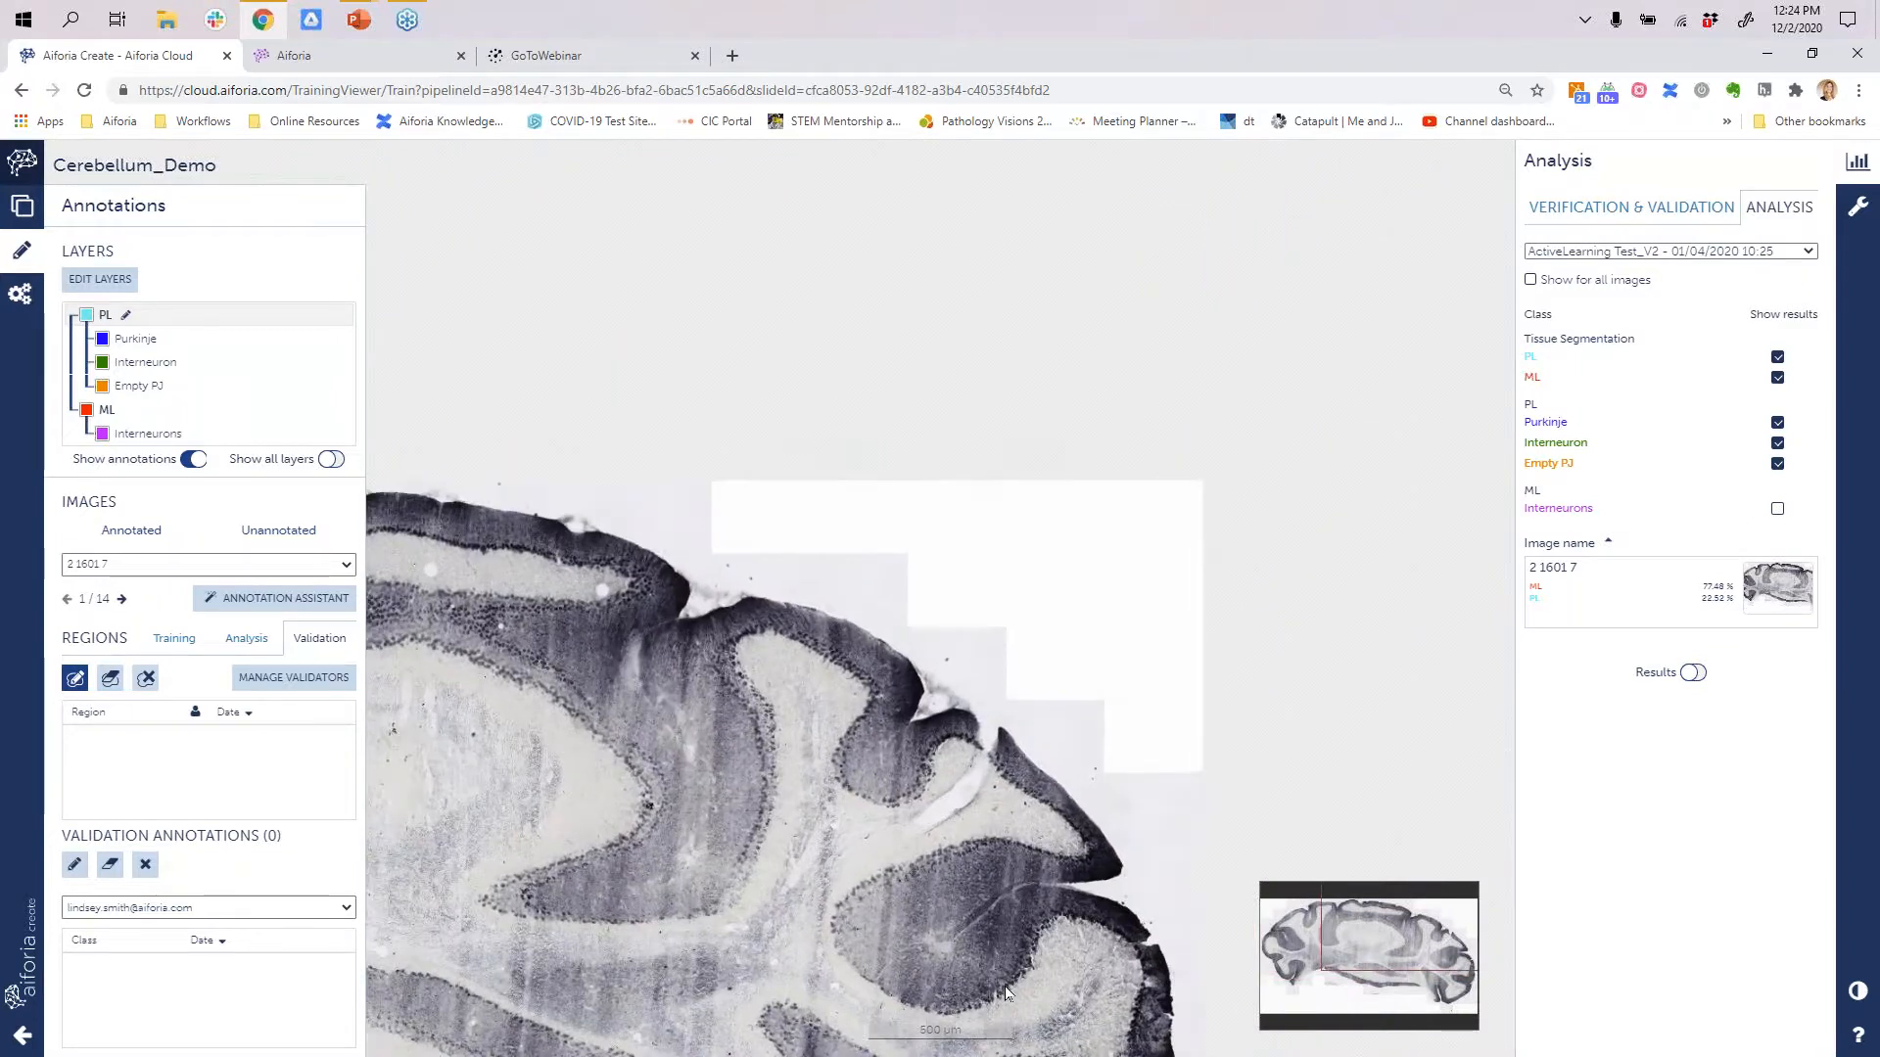
scroll(1147, 908, up, 3)
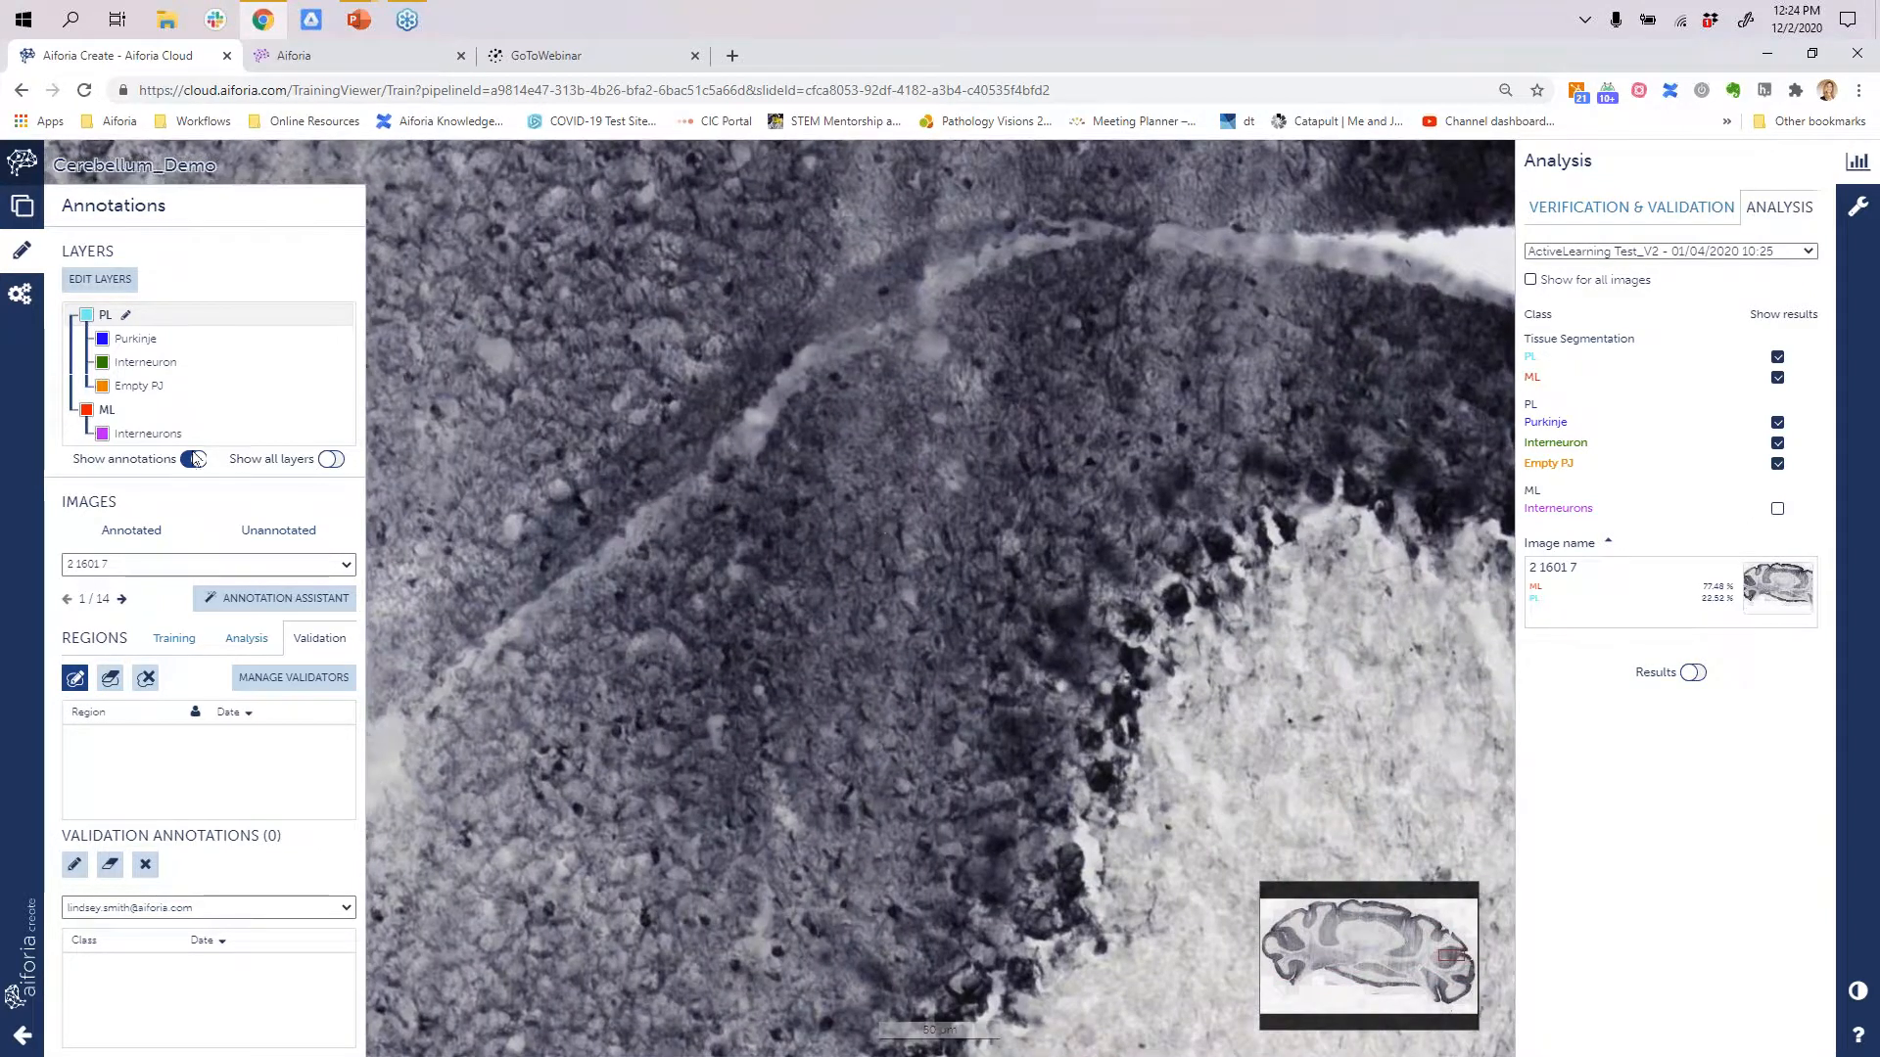
mouse_move(846, 609)
mouse_down()
mouse_move(458, 605)
mouse_move(580, 944)
mouse_move(787, 468)
mouse_up()
drag(633, 477, 497, 537)
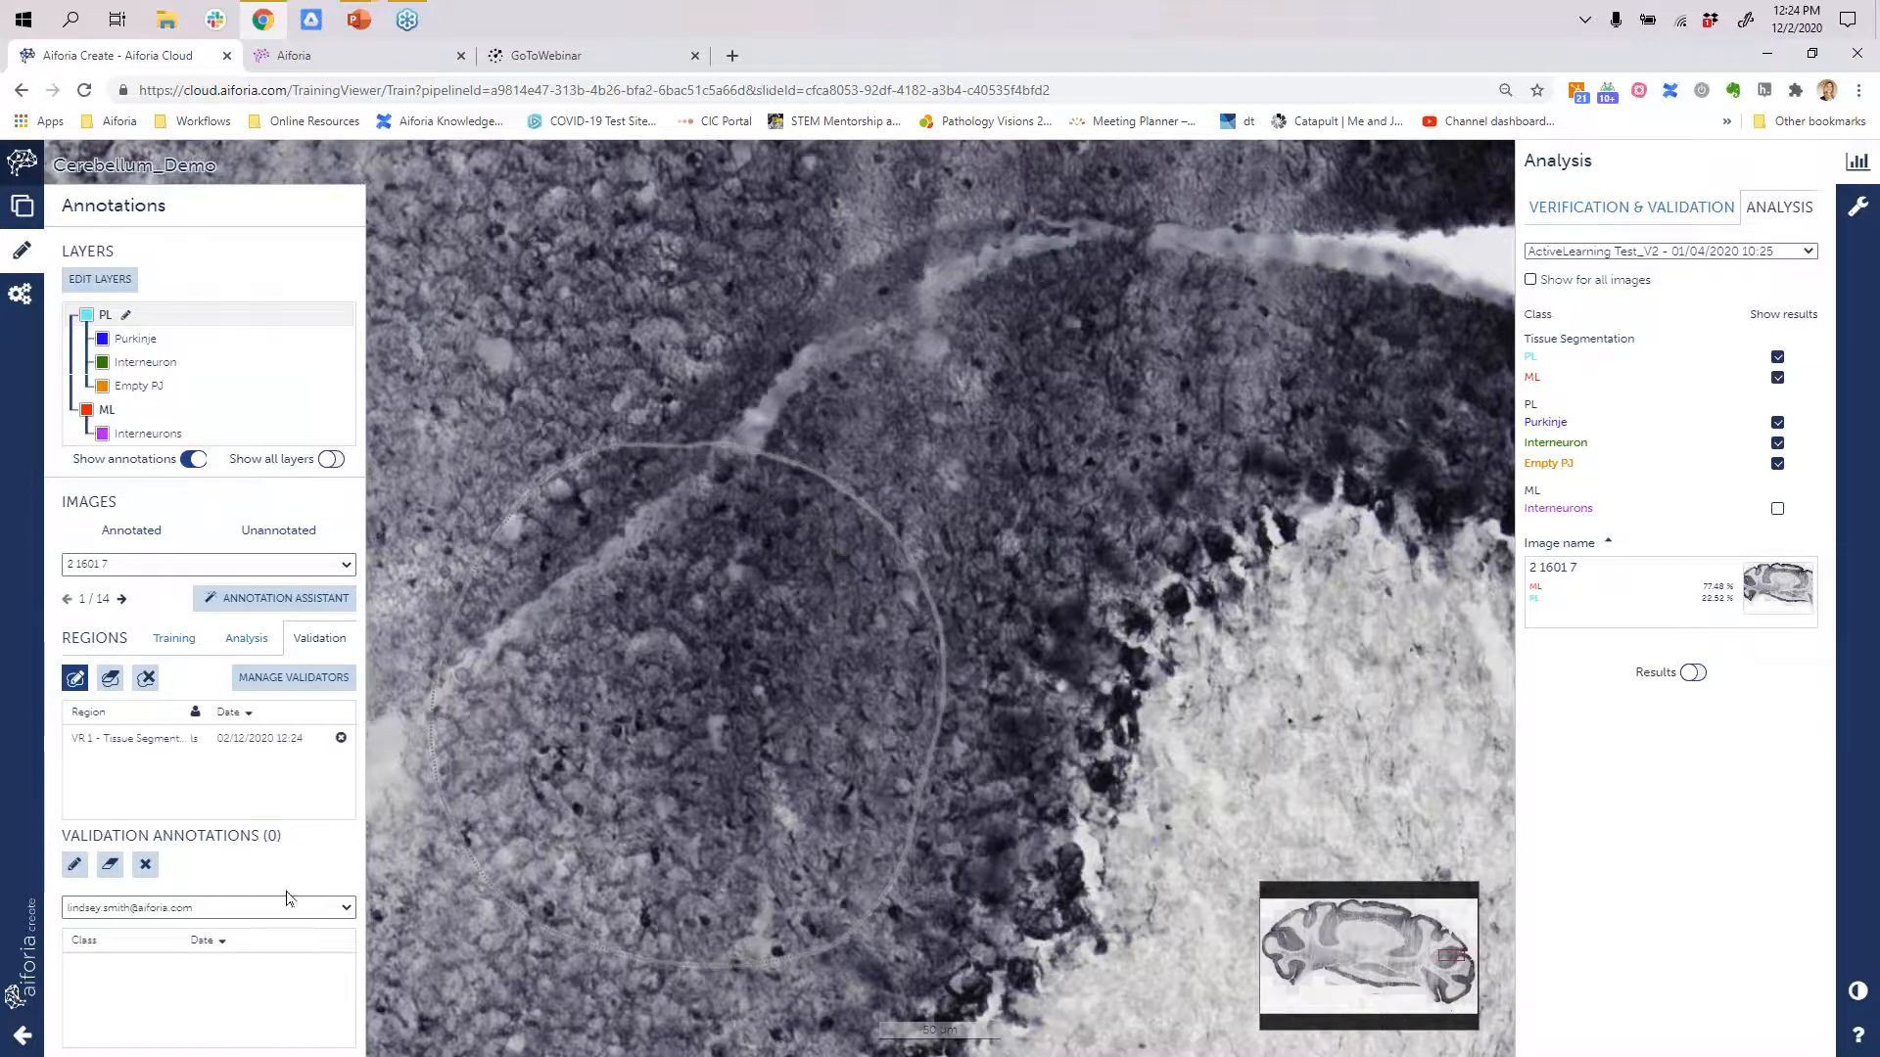
- Draw an ML validation annotation that fully encloses the rounded validation region
click(144, 913)
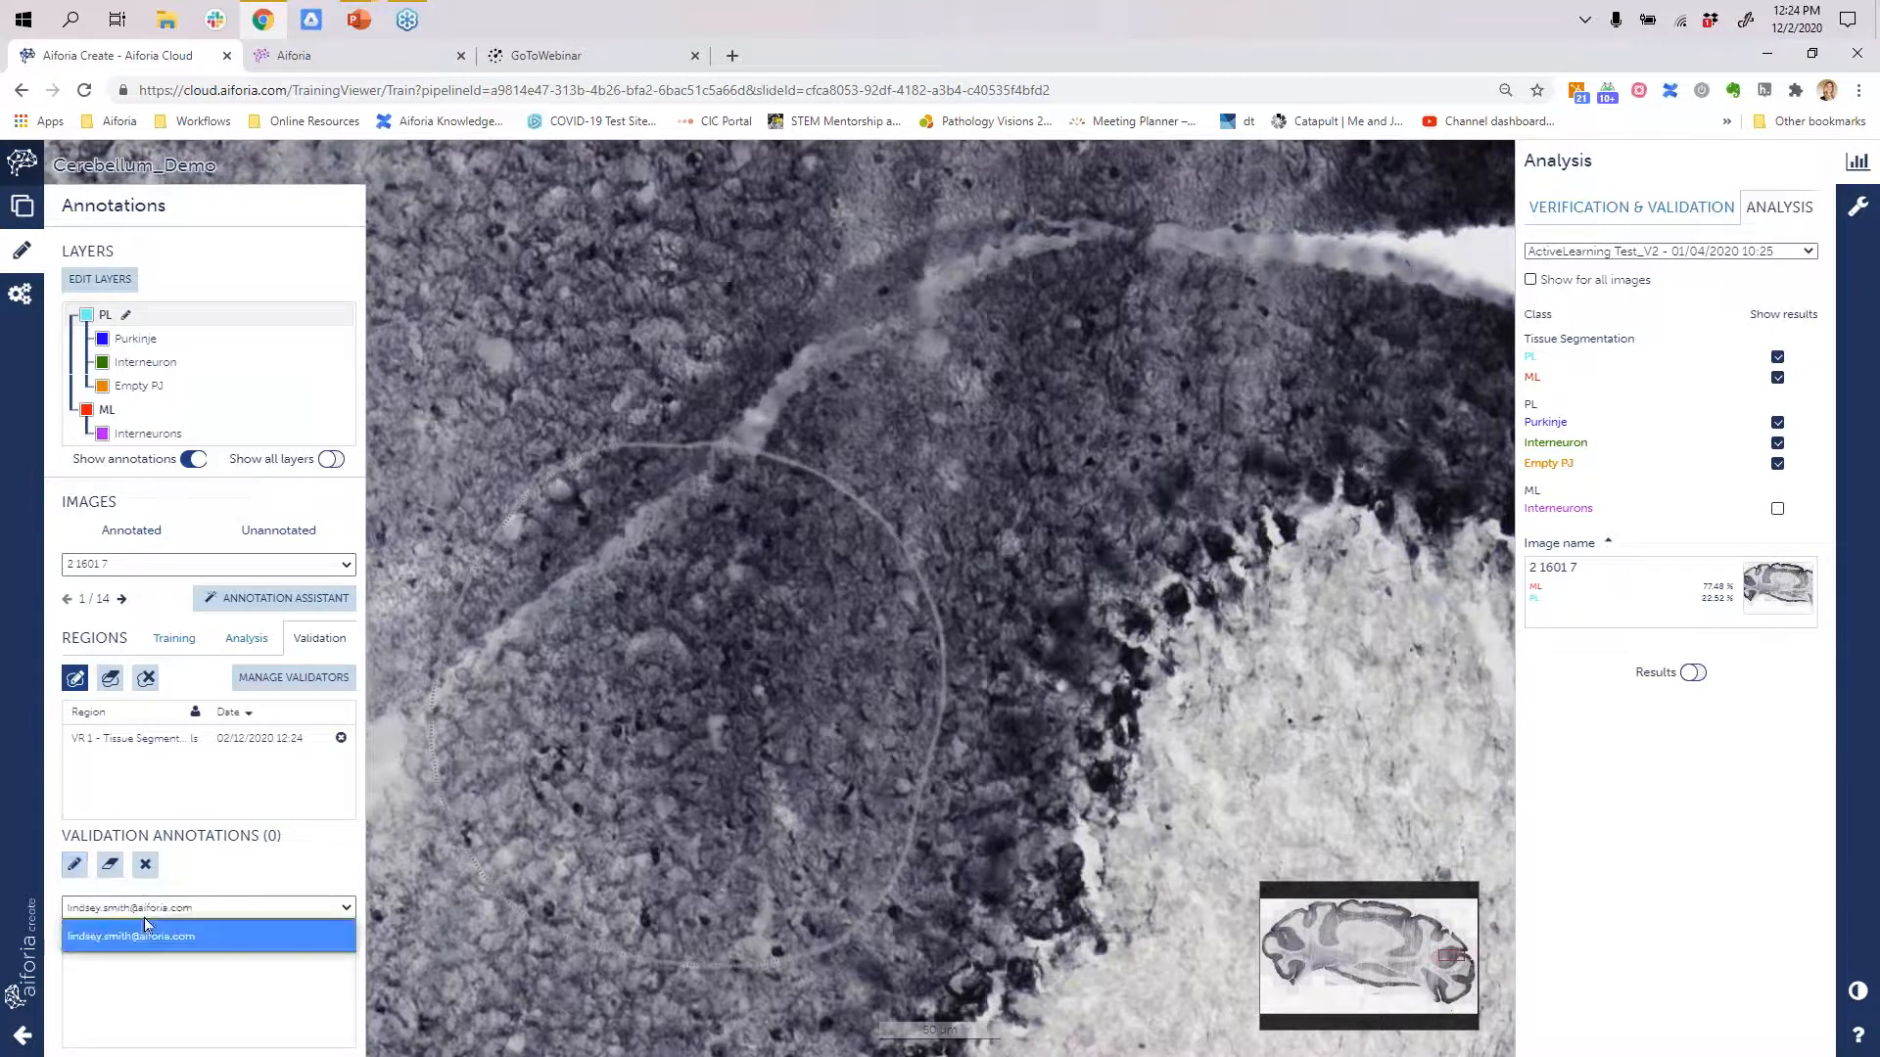
click(183, 869)
click(72, 868)
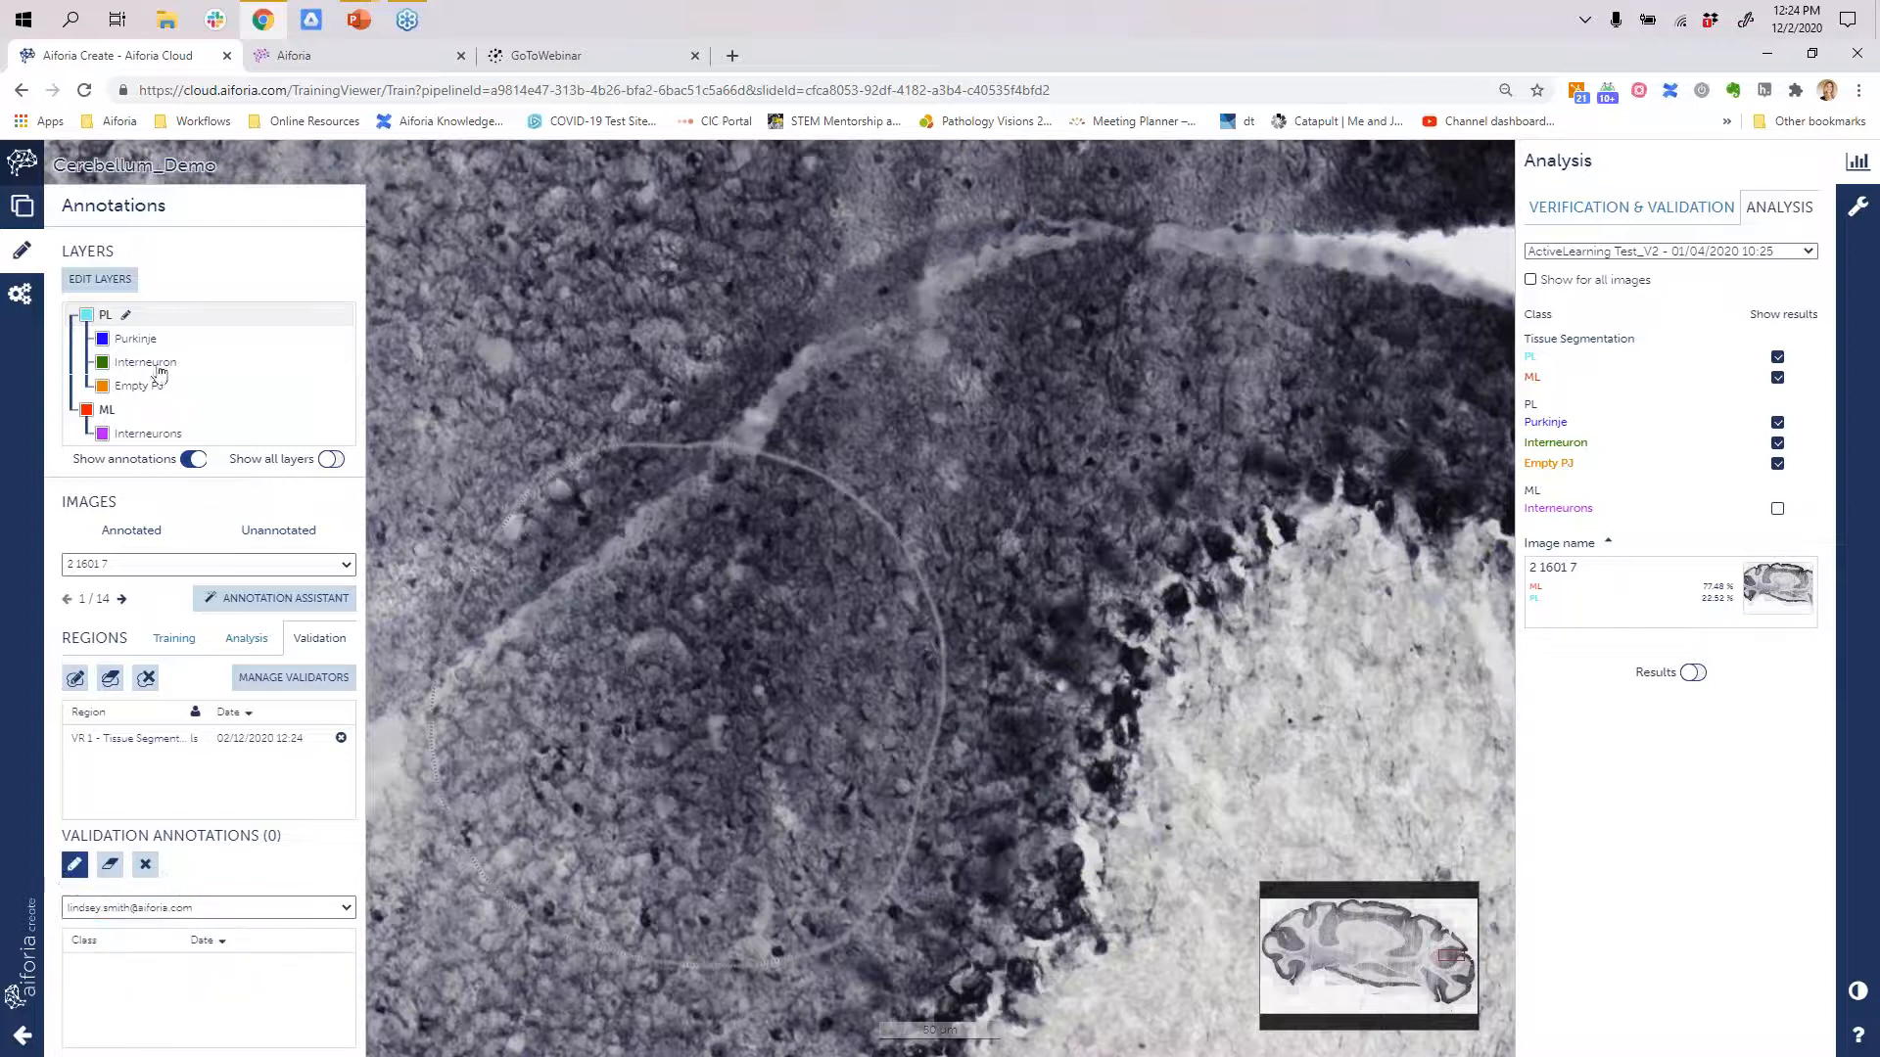
click(107, 410)
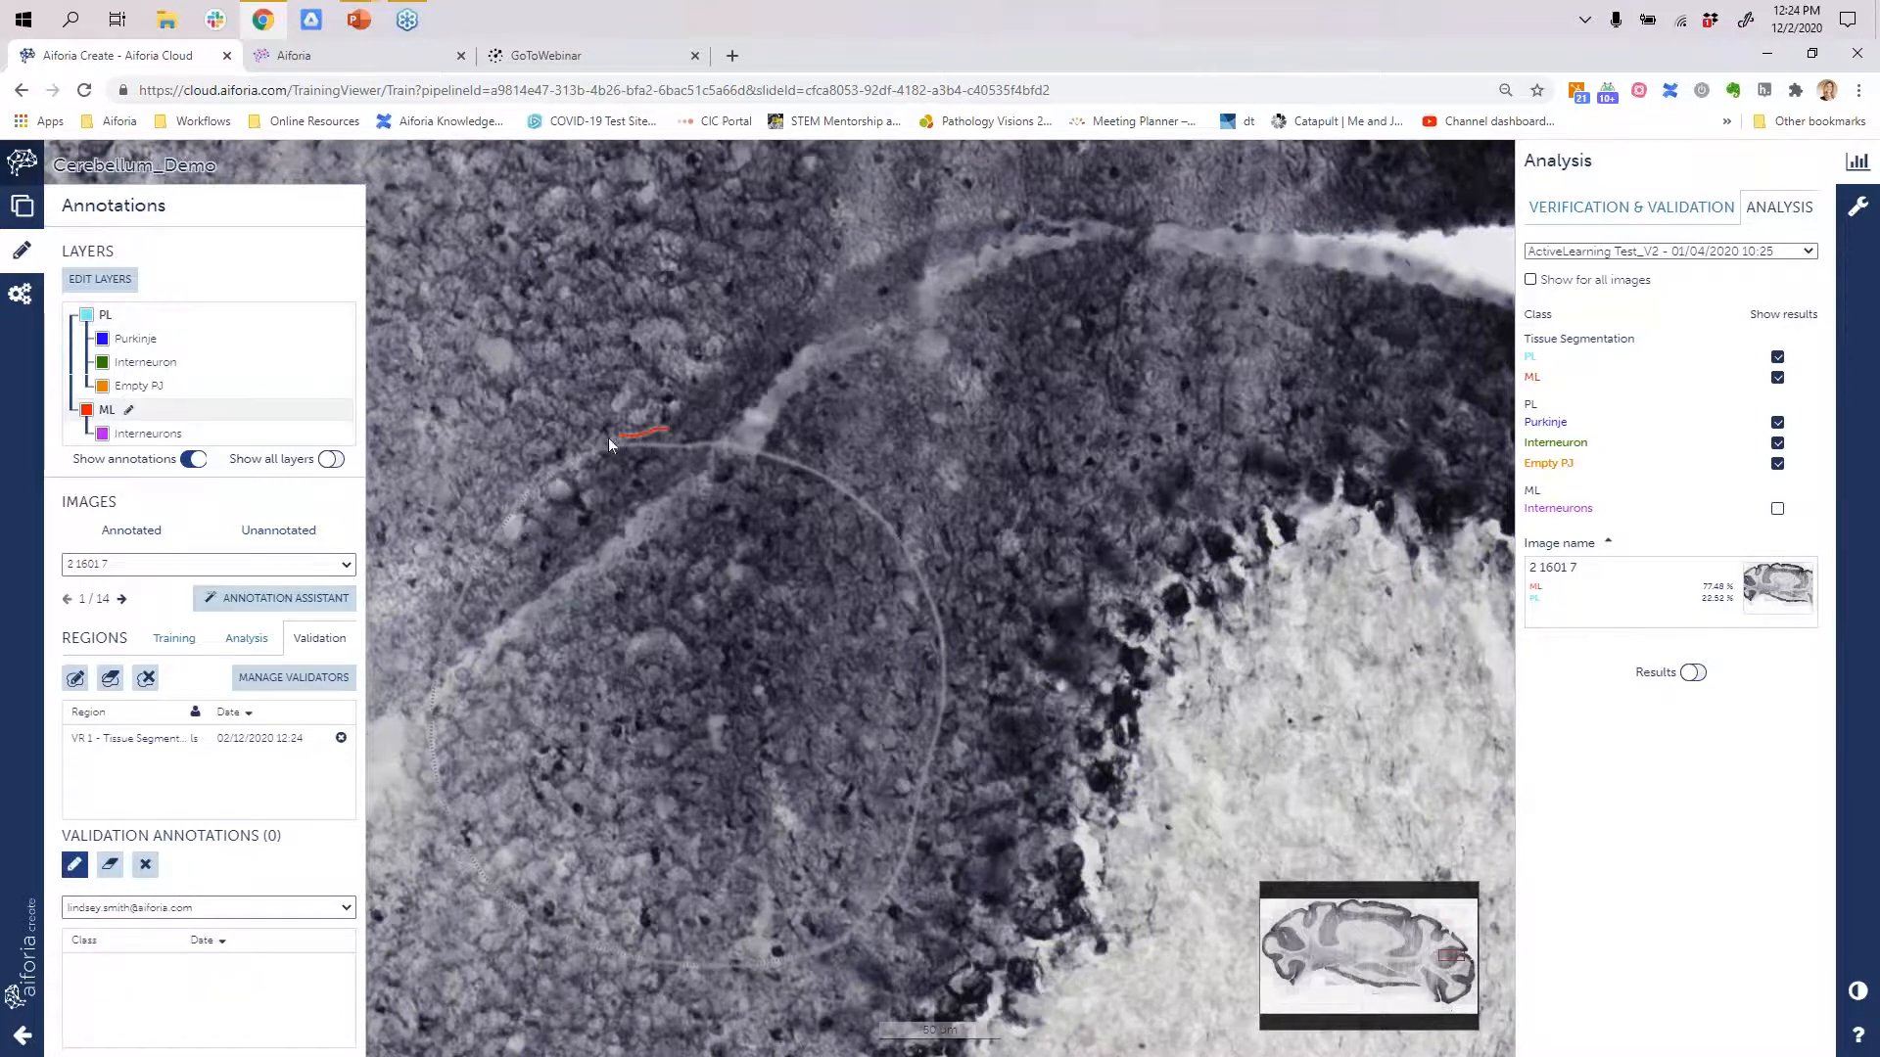
mouse_move(421, 573)
mouse_down()
mouse_move(419, 919)
mouse_move(795, 1028)
mouse_move(987, 551)
mouse_up()
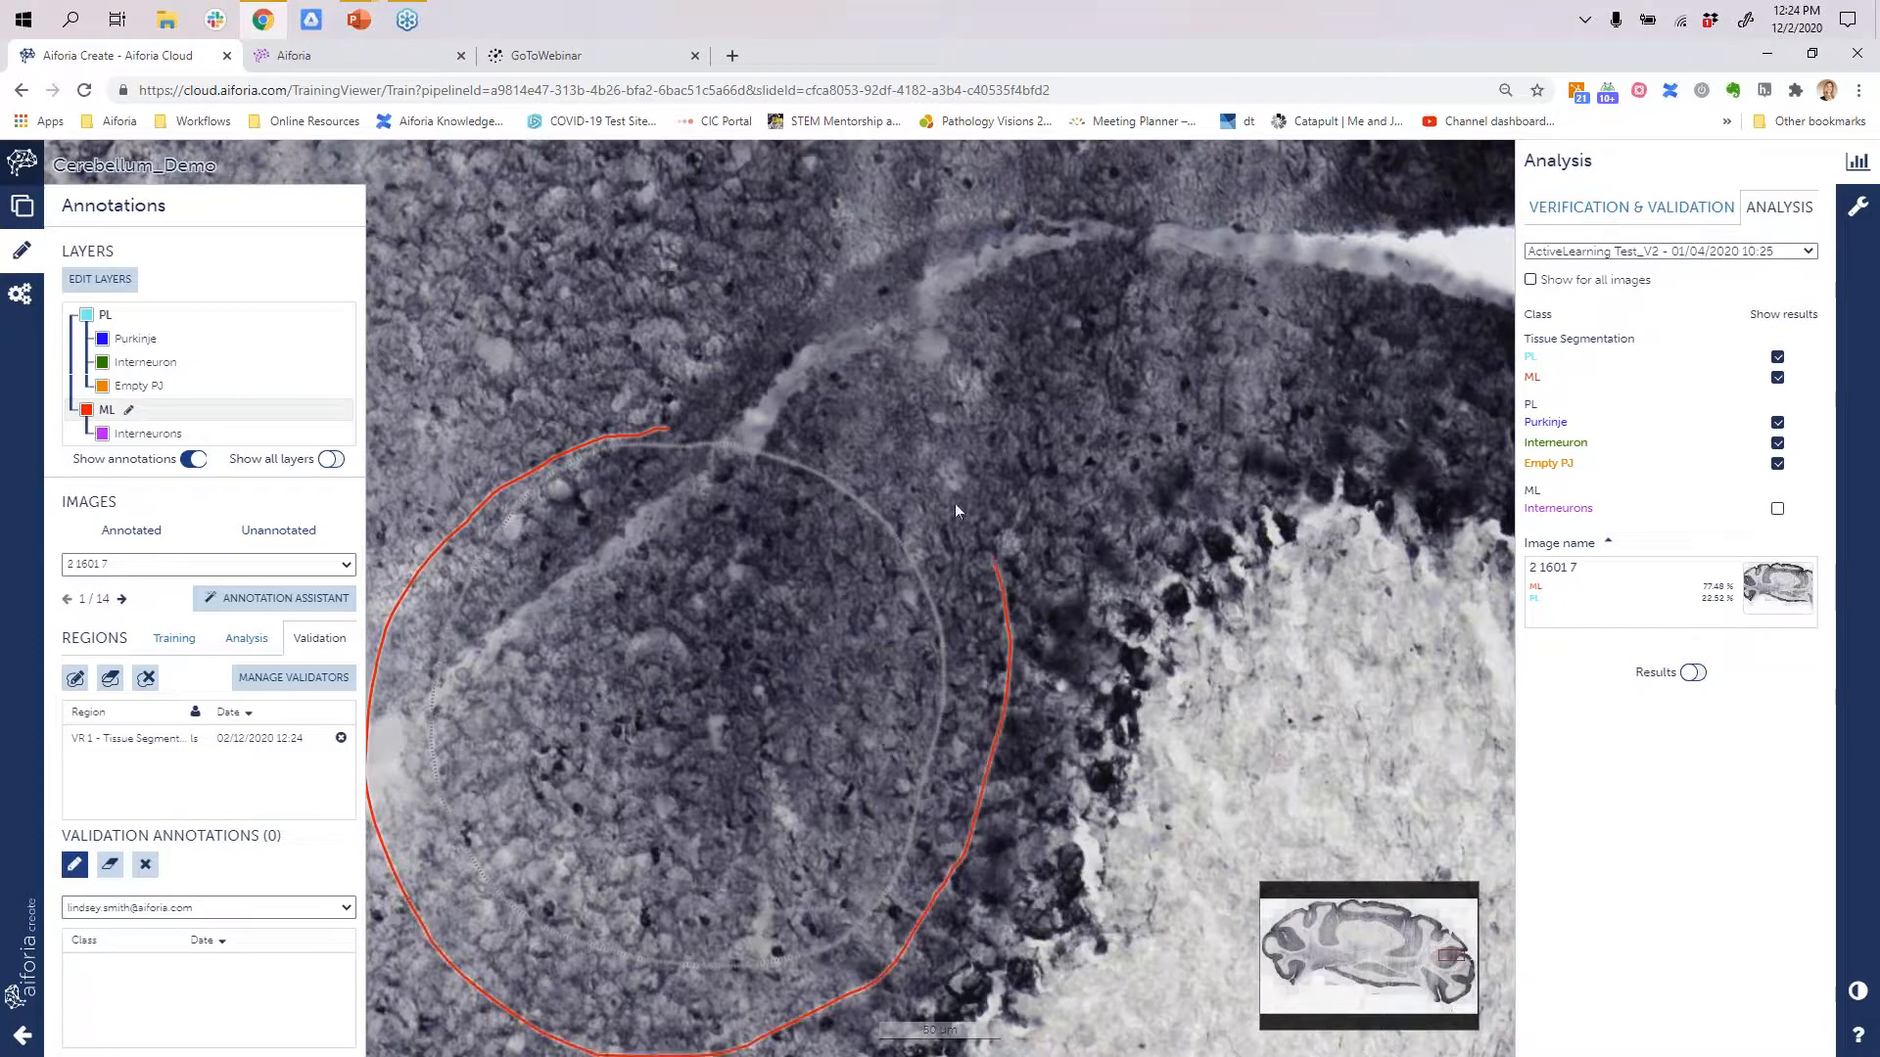
drag(666, 429, 608, 435)
scroll(544, 582, down, 3)
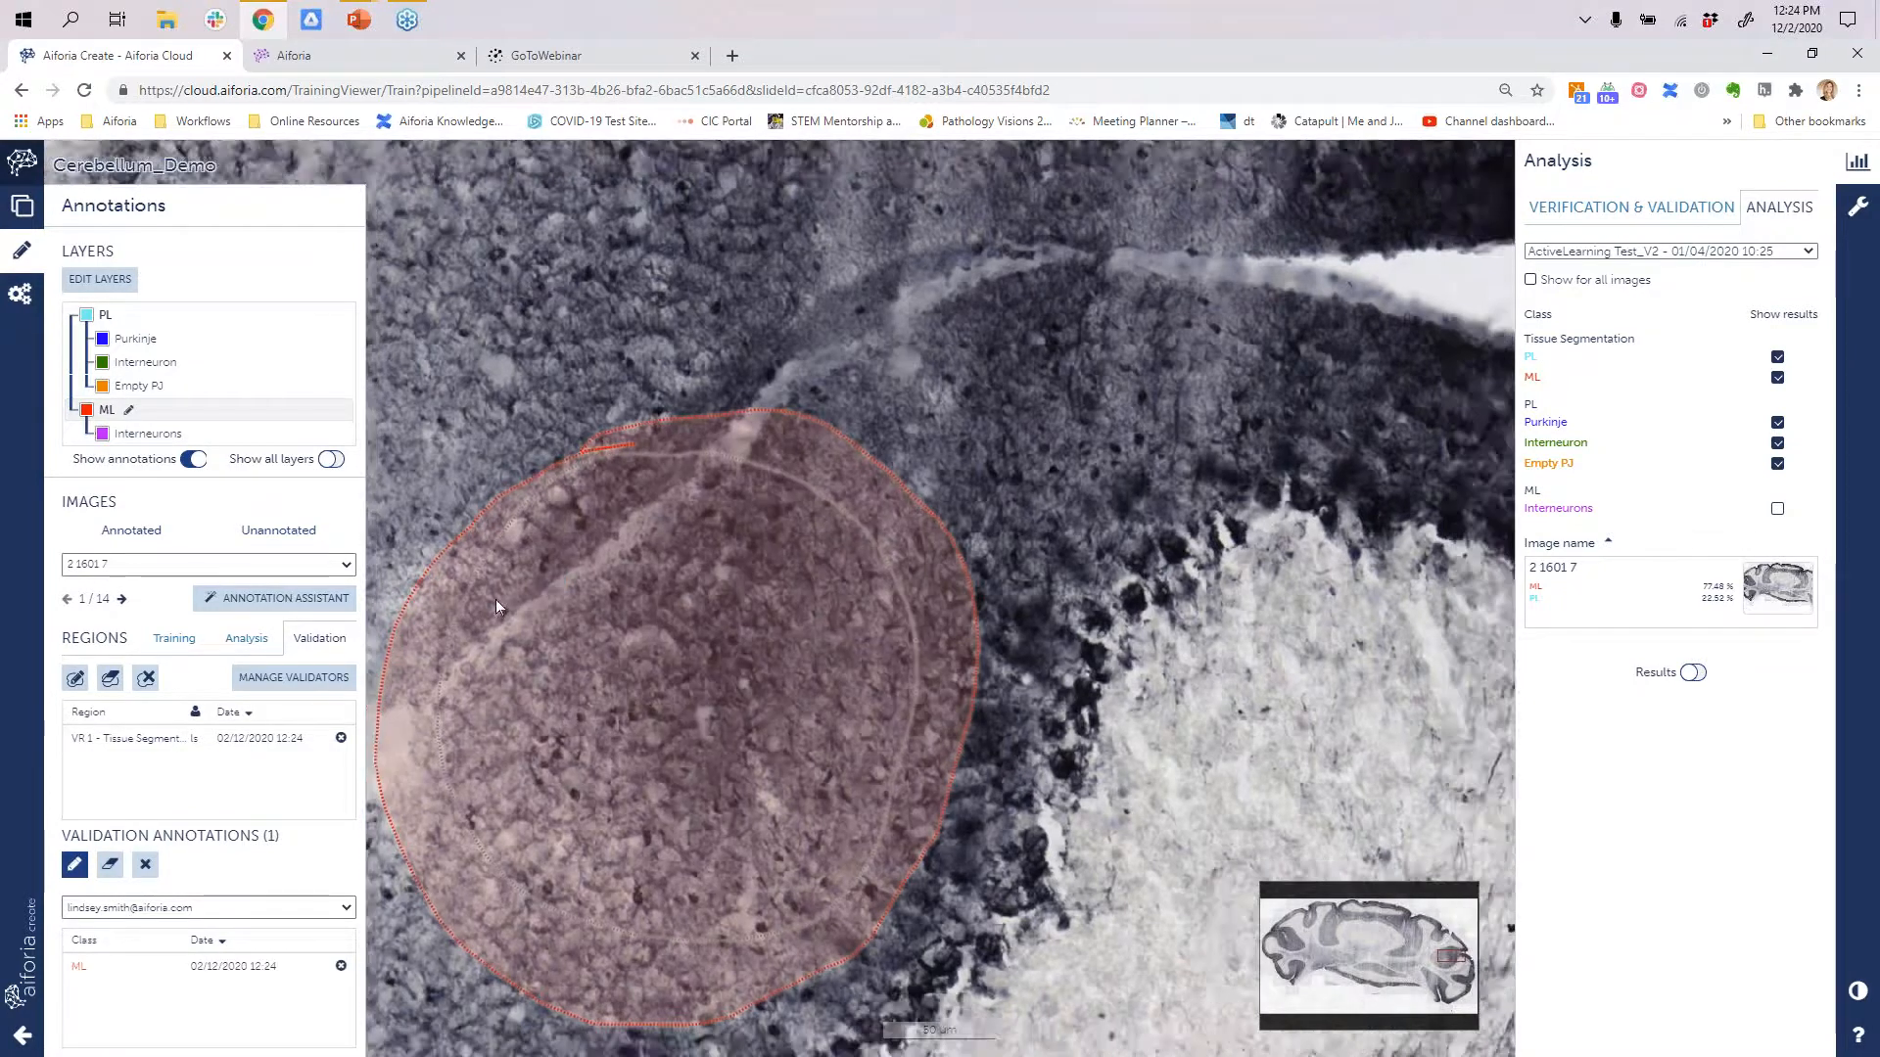
- Draw a second validation region in the pale tissue beside the ML region, select the PL class, and enlarge the region outward
scroll(564, 638, down, 2)
scroll(748, 814, up, 8)
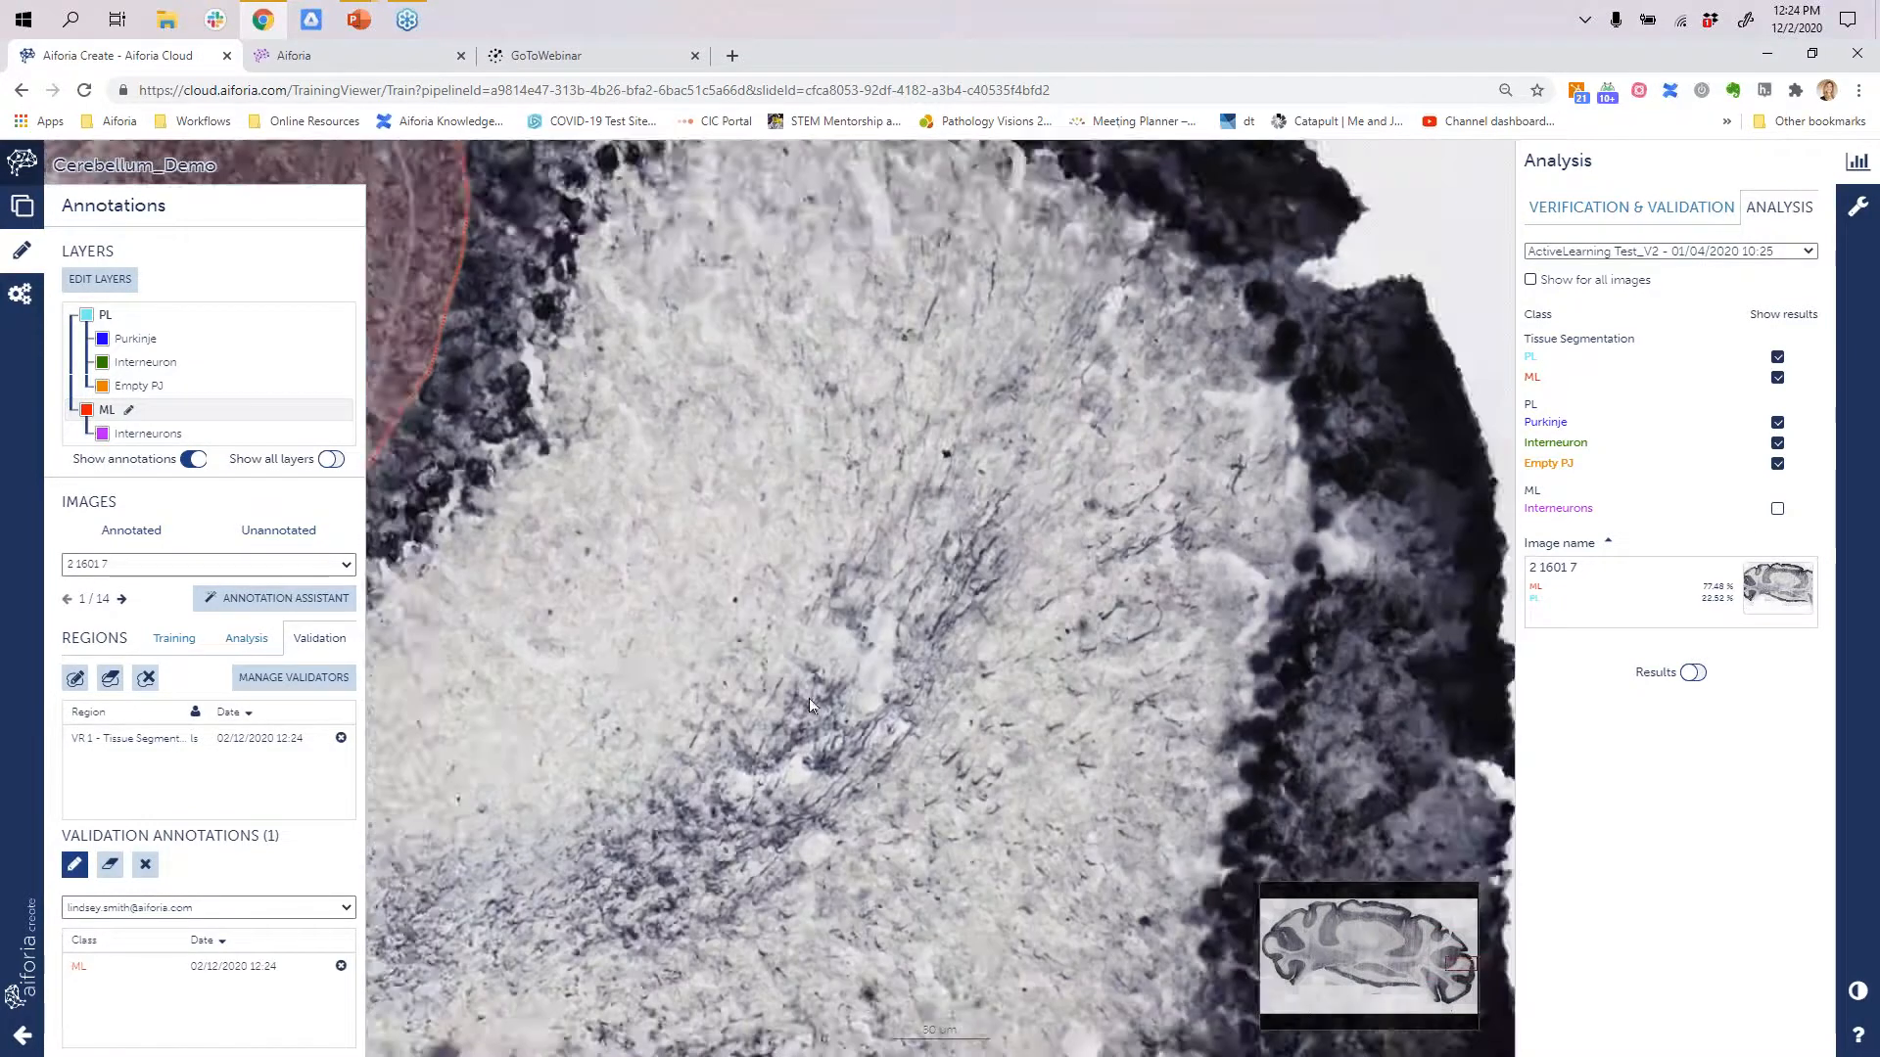
mouse_move(705, 761)
mouse_down()
mouse_move(806, 523)
mouse_move(719, 556)
mouse_up()
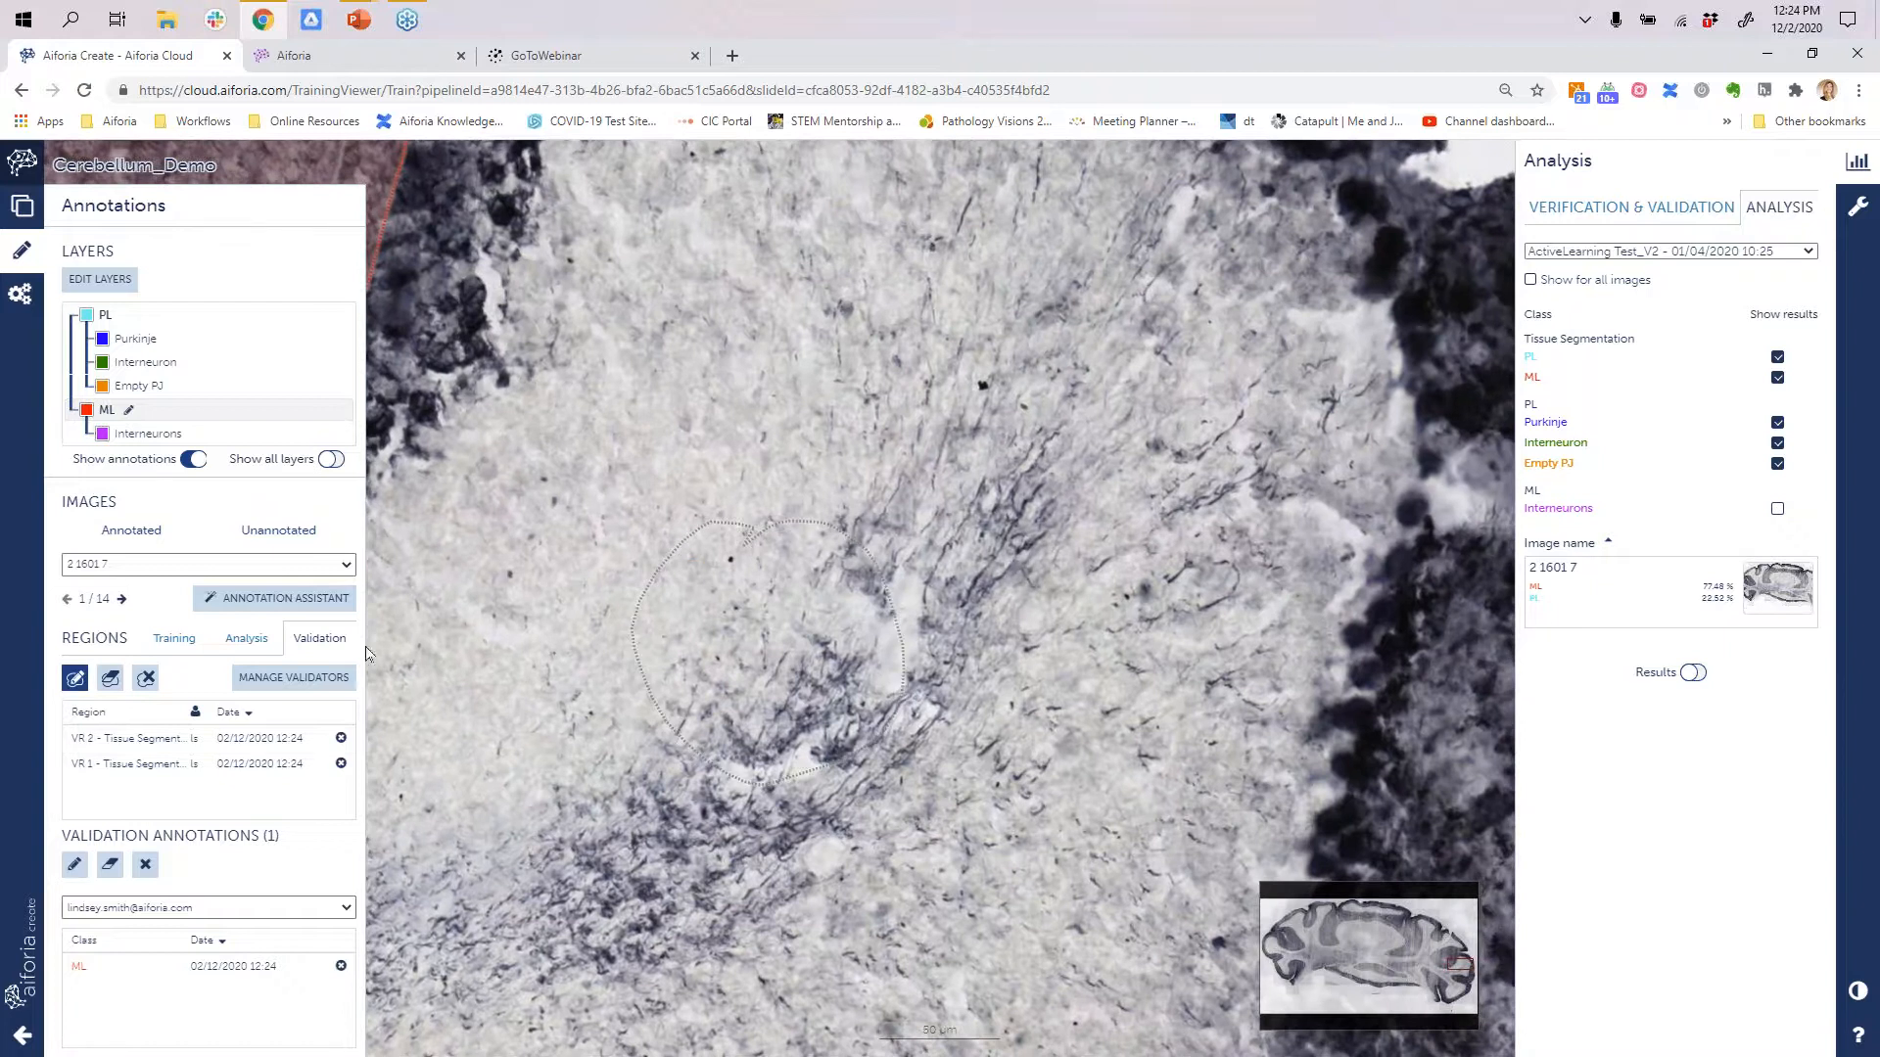
click(105, 314)
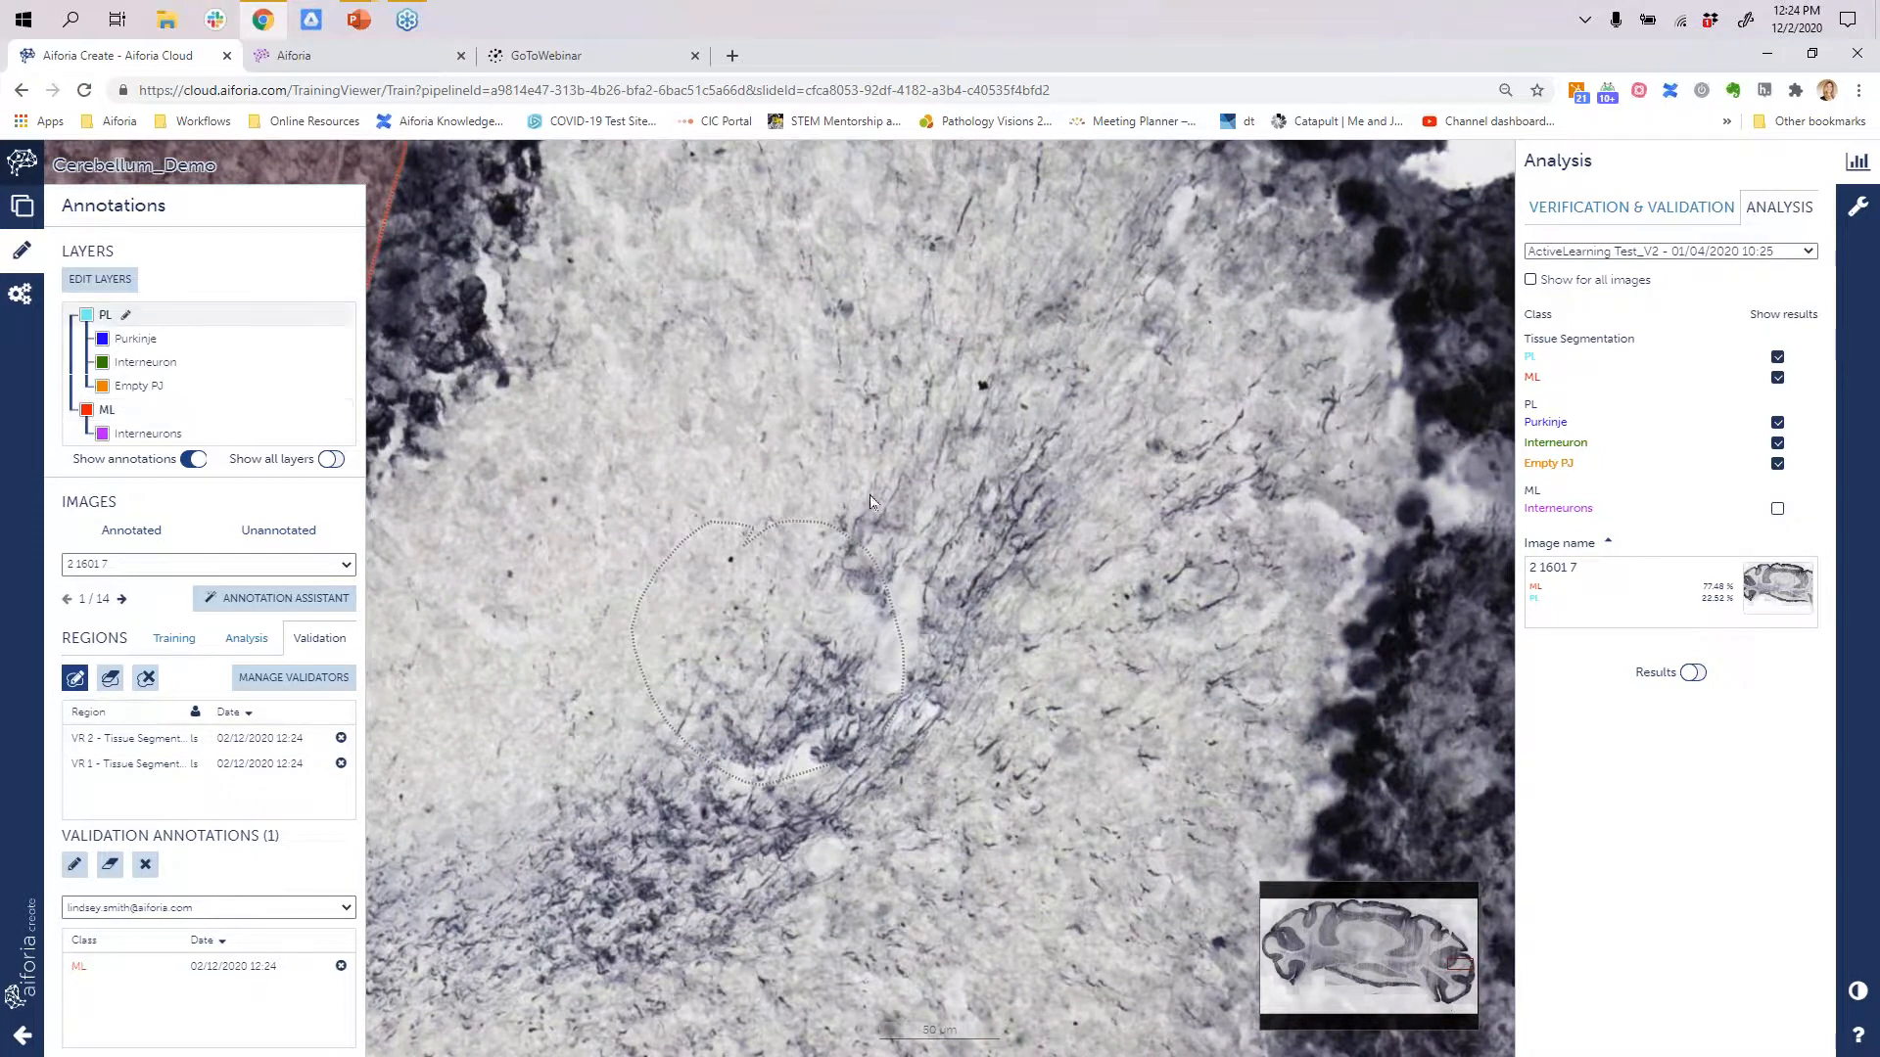
drag(736, 493, 627, 785)
drag(904, 750, 744, 486)
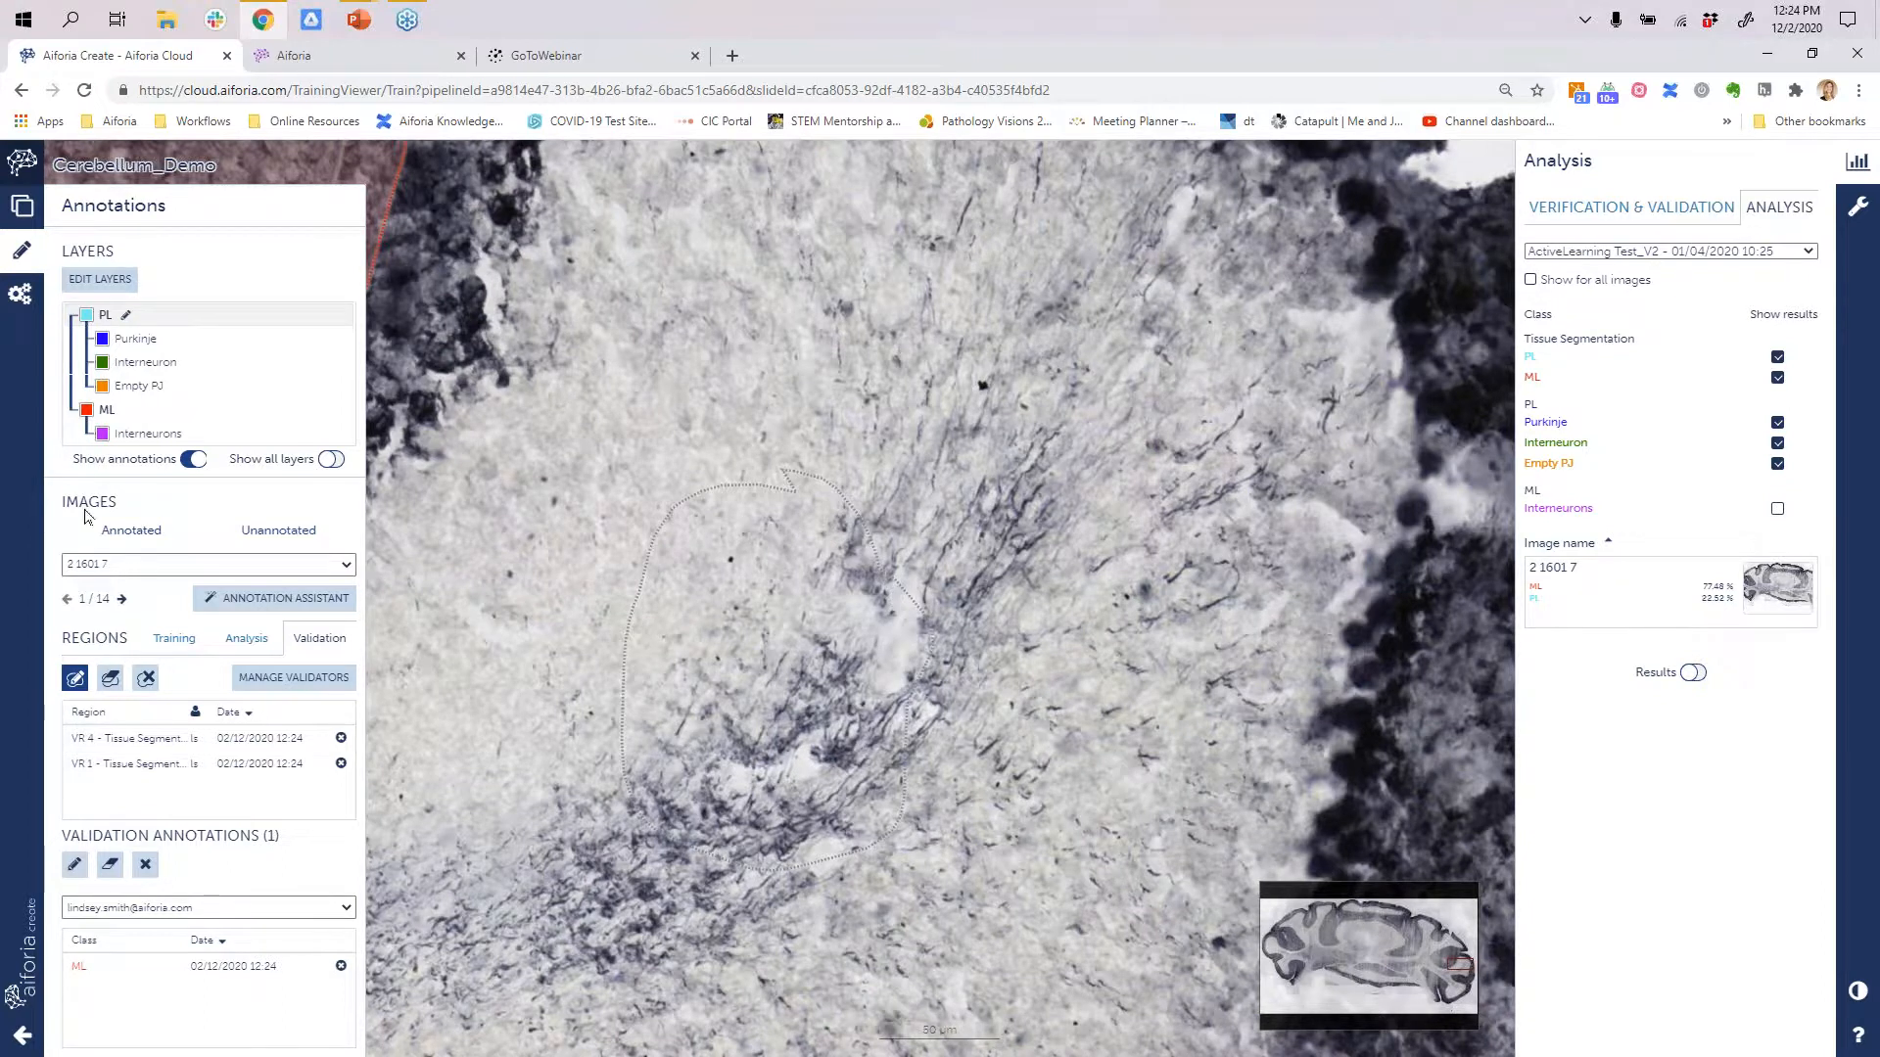
- Draw a PL validation annotation around the second validation region in the pale tissue
click(74, 864)
drag(960, 527, 713, 466)
mouse_move(590, 856)
mouse_down()
mouse_move(950, 835)
mouse_move(948, 521)
mouse_up()
scroll(832, 679, down, 3)
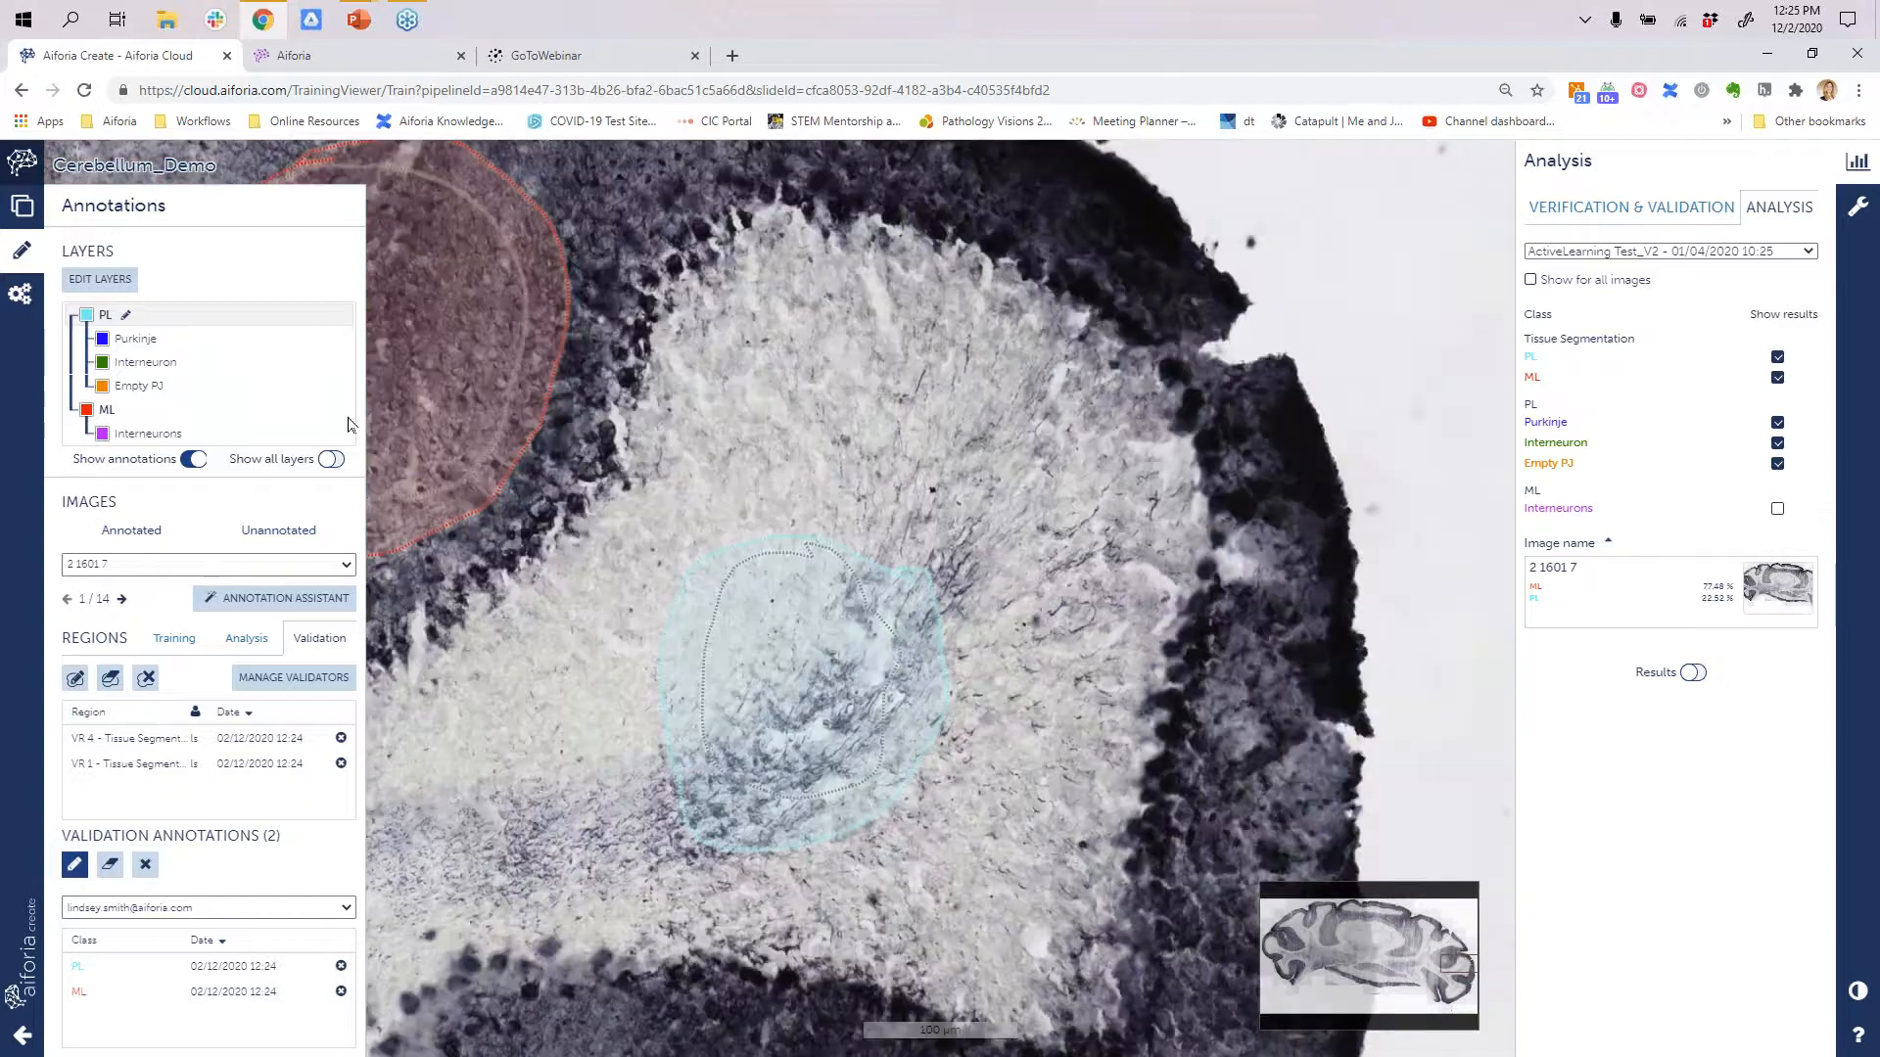
- Select the Purkinje class and draw a rounded validation region around the dark cell cluster where the dark and pale tissue meet
click(137, 339)
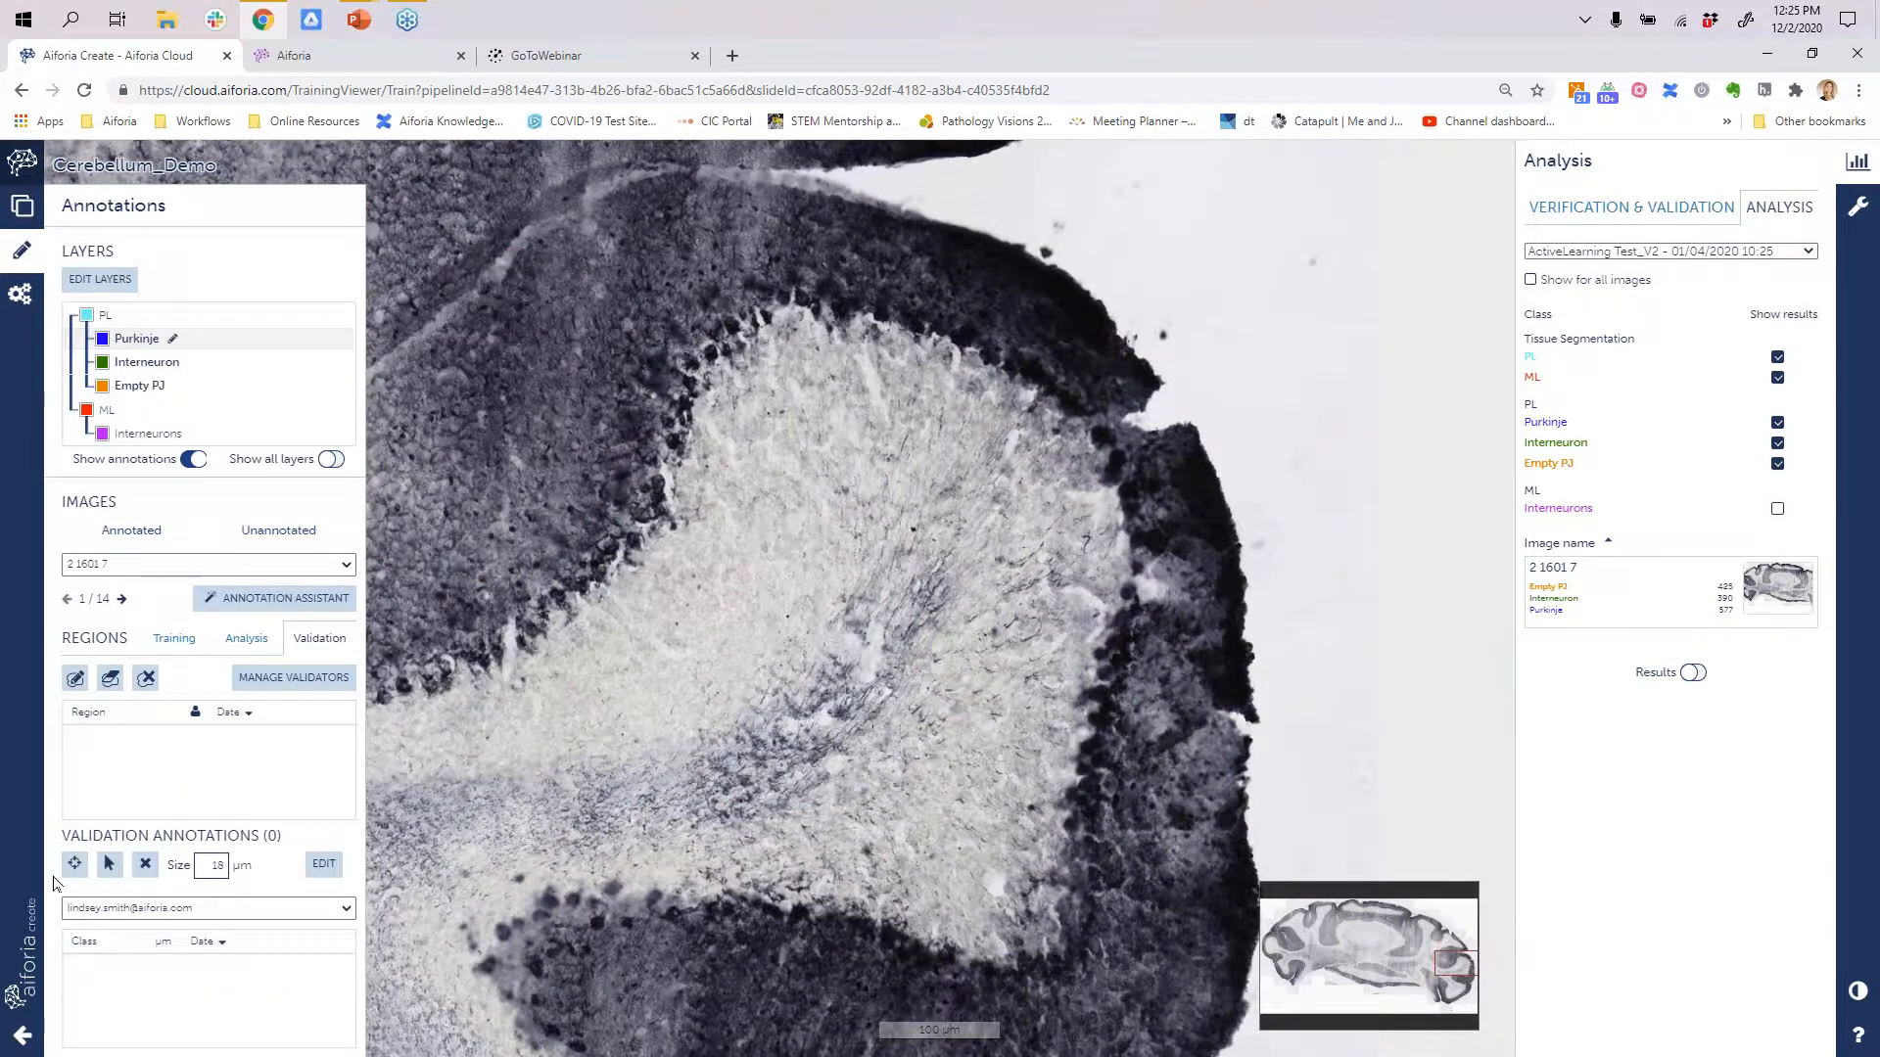
click(75, 678)
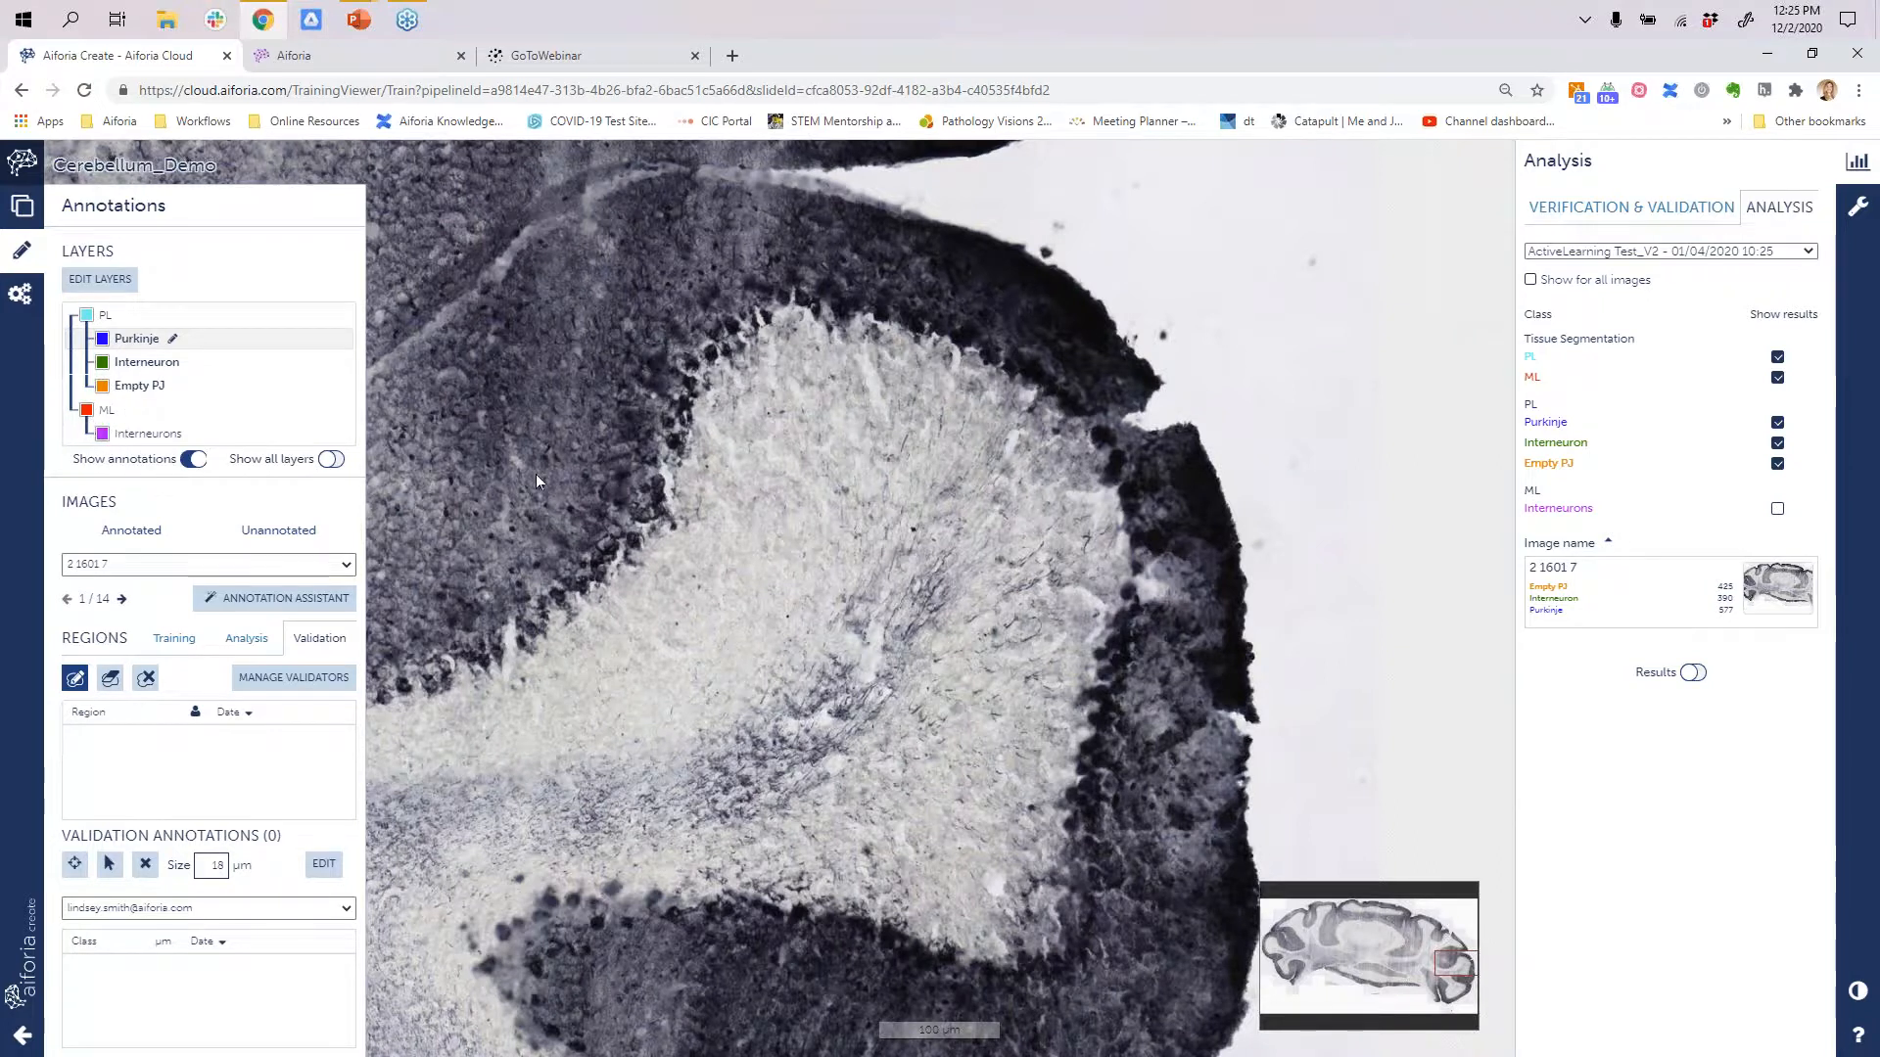
scroll(632, 489, up, 4)
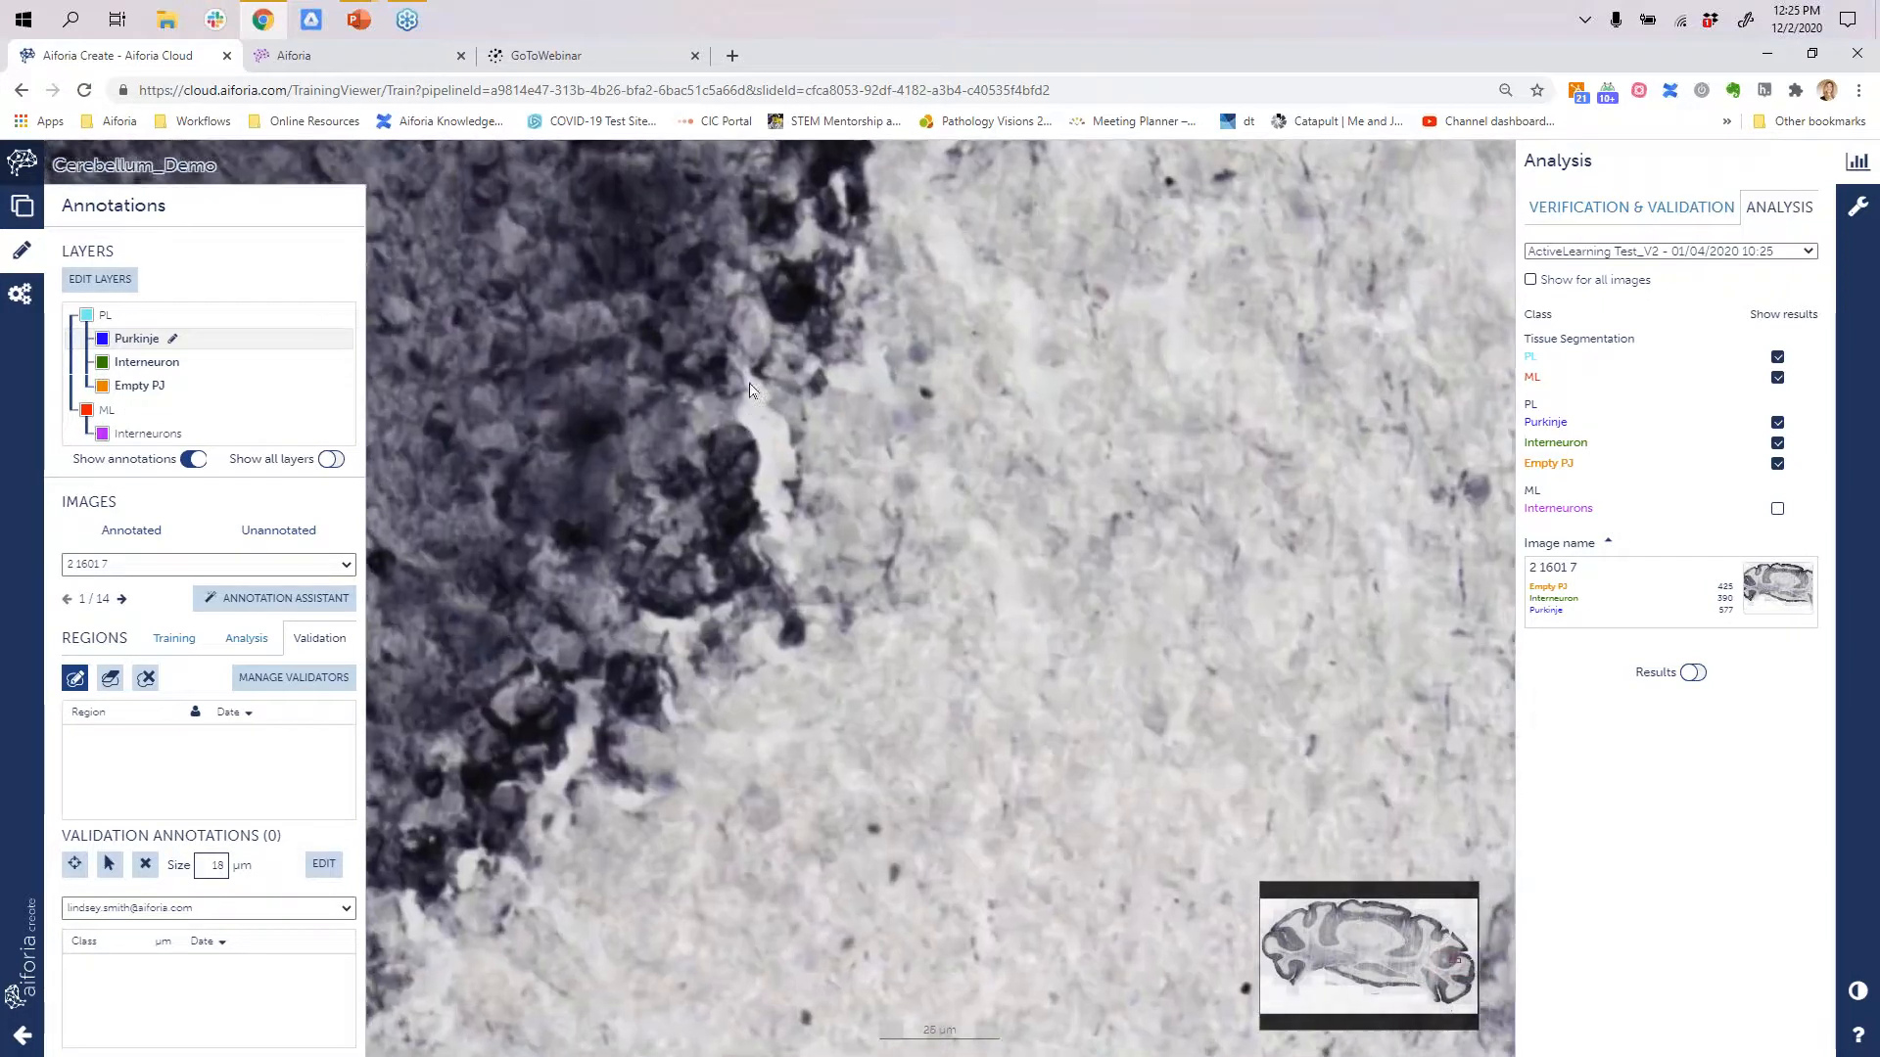
drag(779, 450, 724, 418)
drag(838, 637, 781, 448)
- Place two Purkinje validation annotations on the upper and middle dark cells inside the new region
click(75, 865)
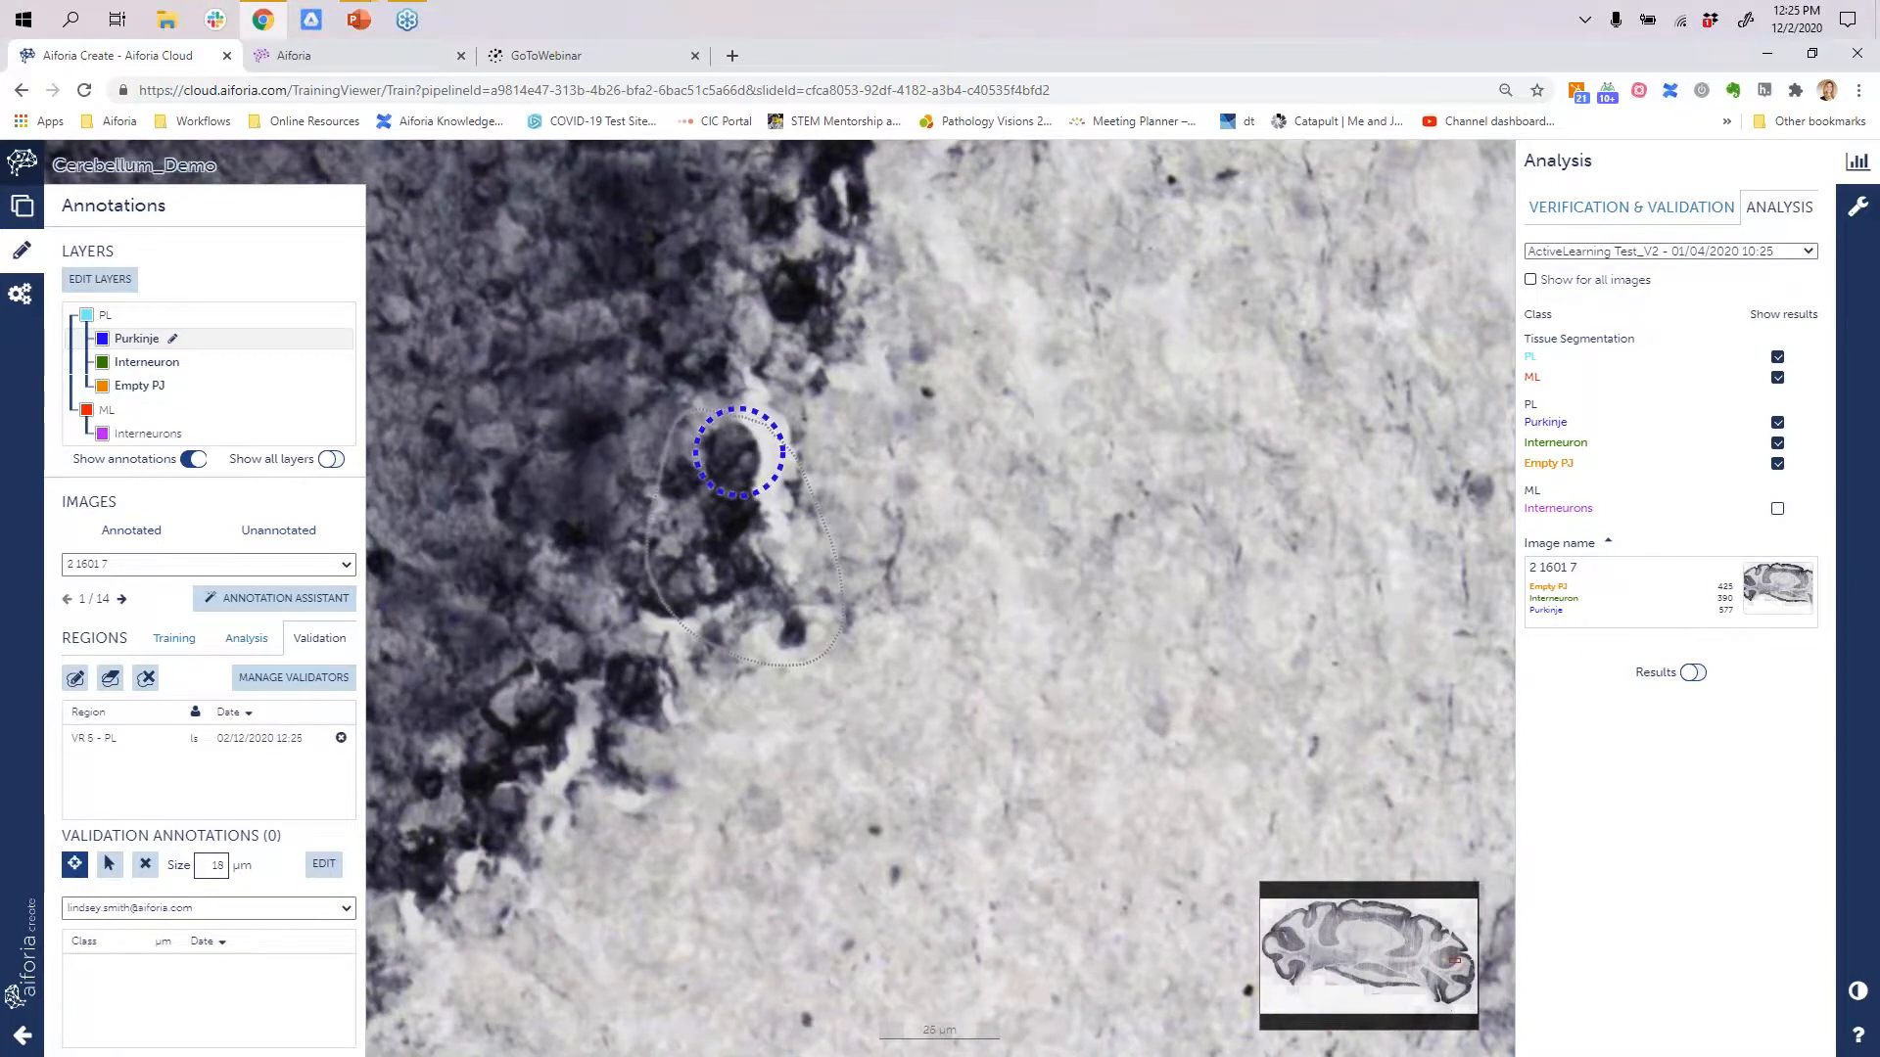
click(736, 451)
click(721, 545)
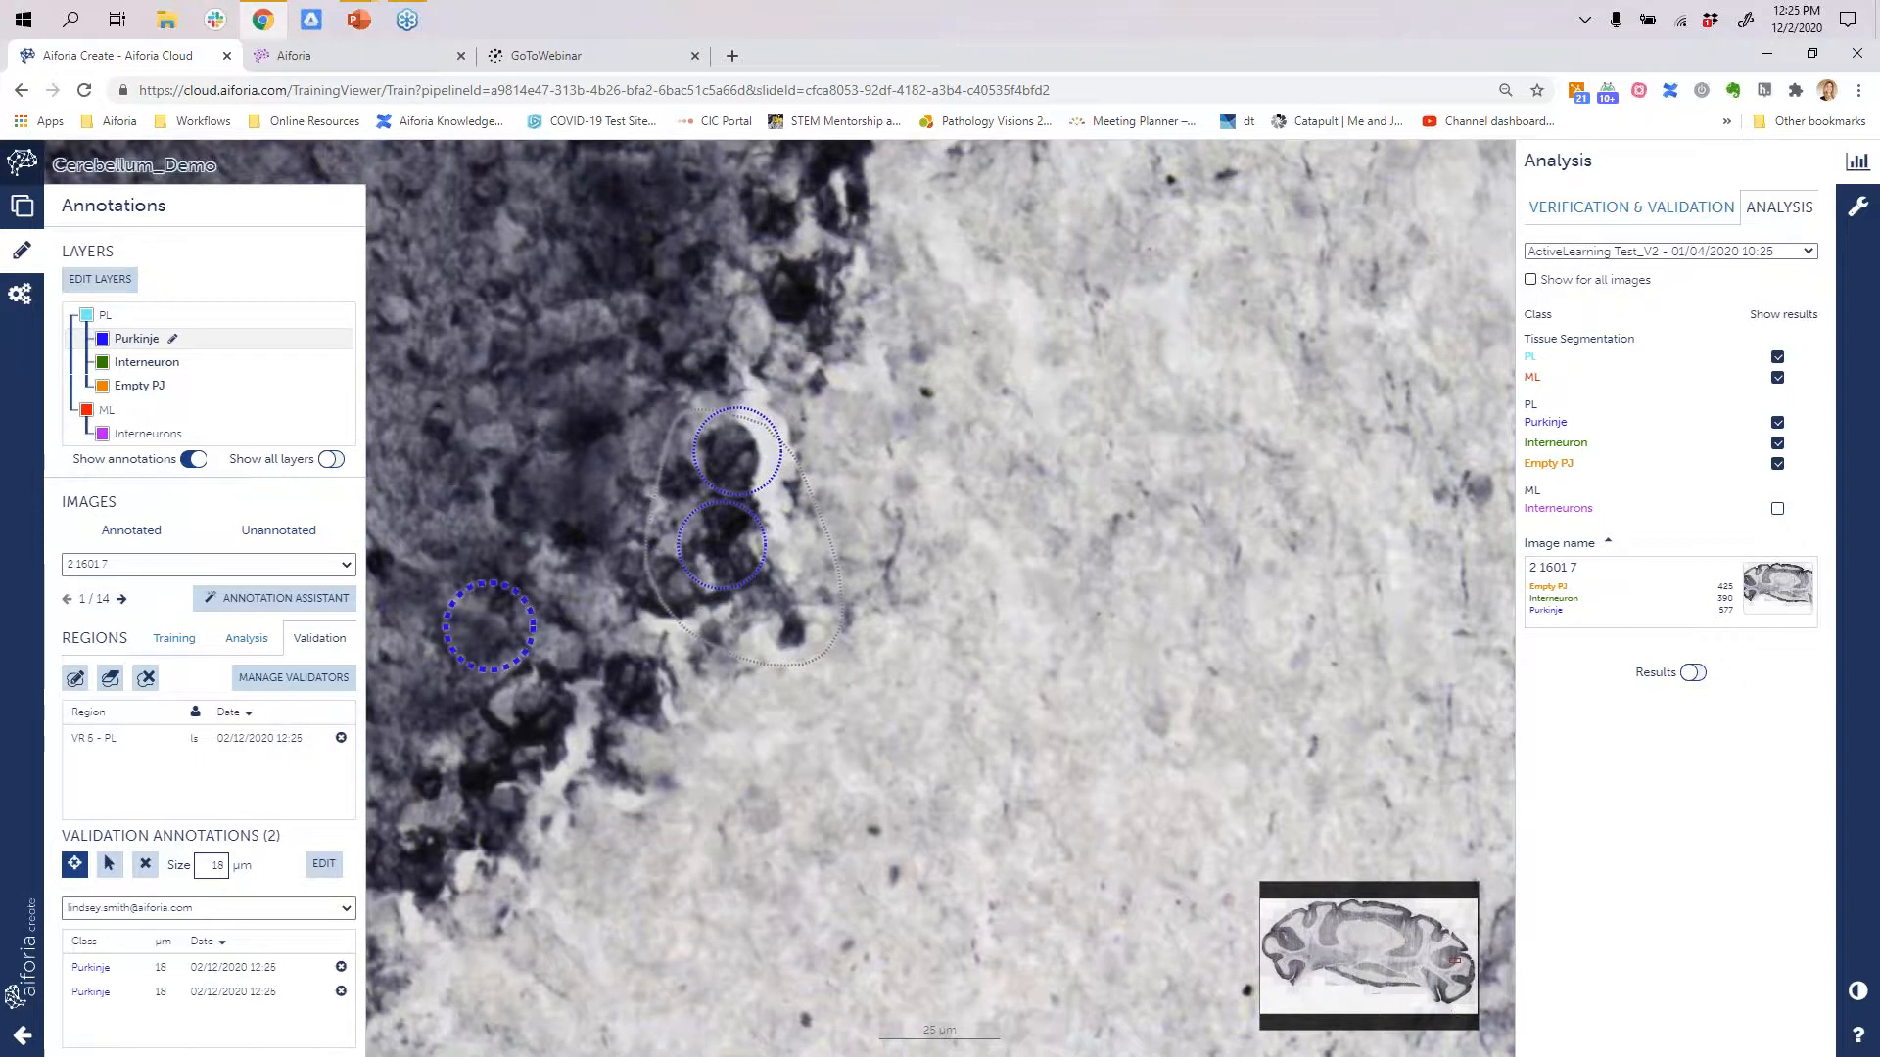
- Place an Empty PJ validation annotation at the region's lower-left edge and a 10 µm Interneuron annotation beside the upper Purkinje cell
click(105, 315)
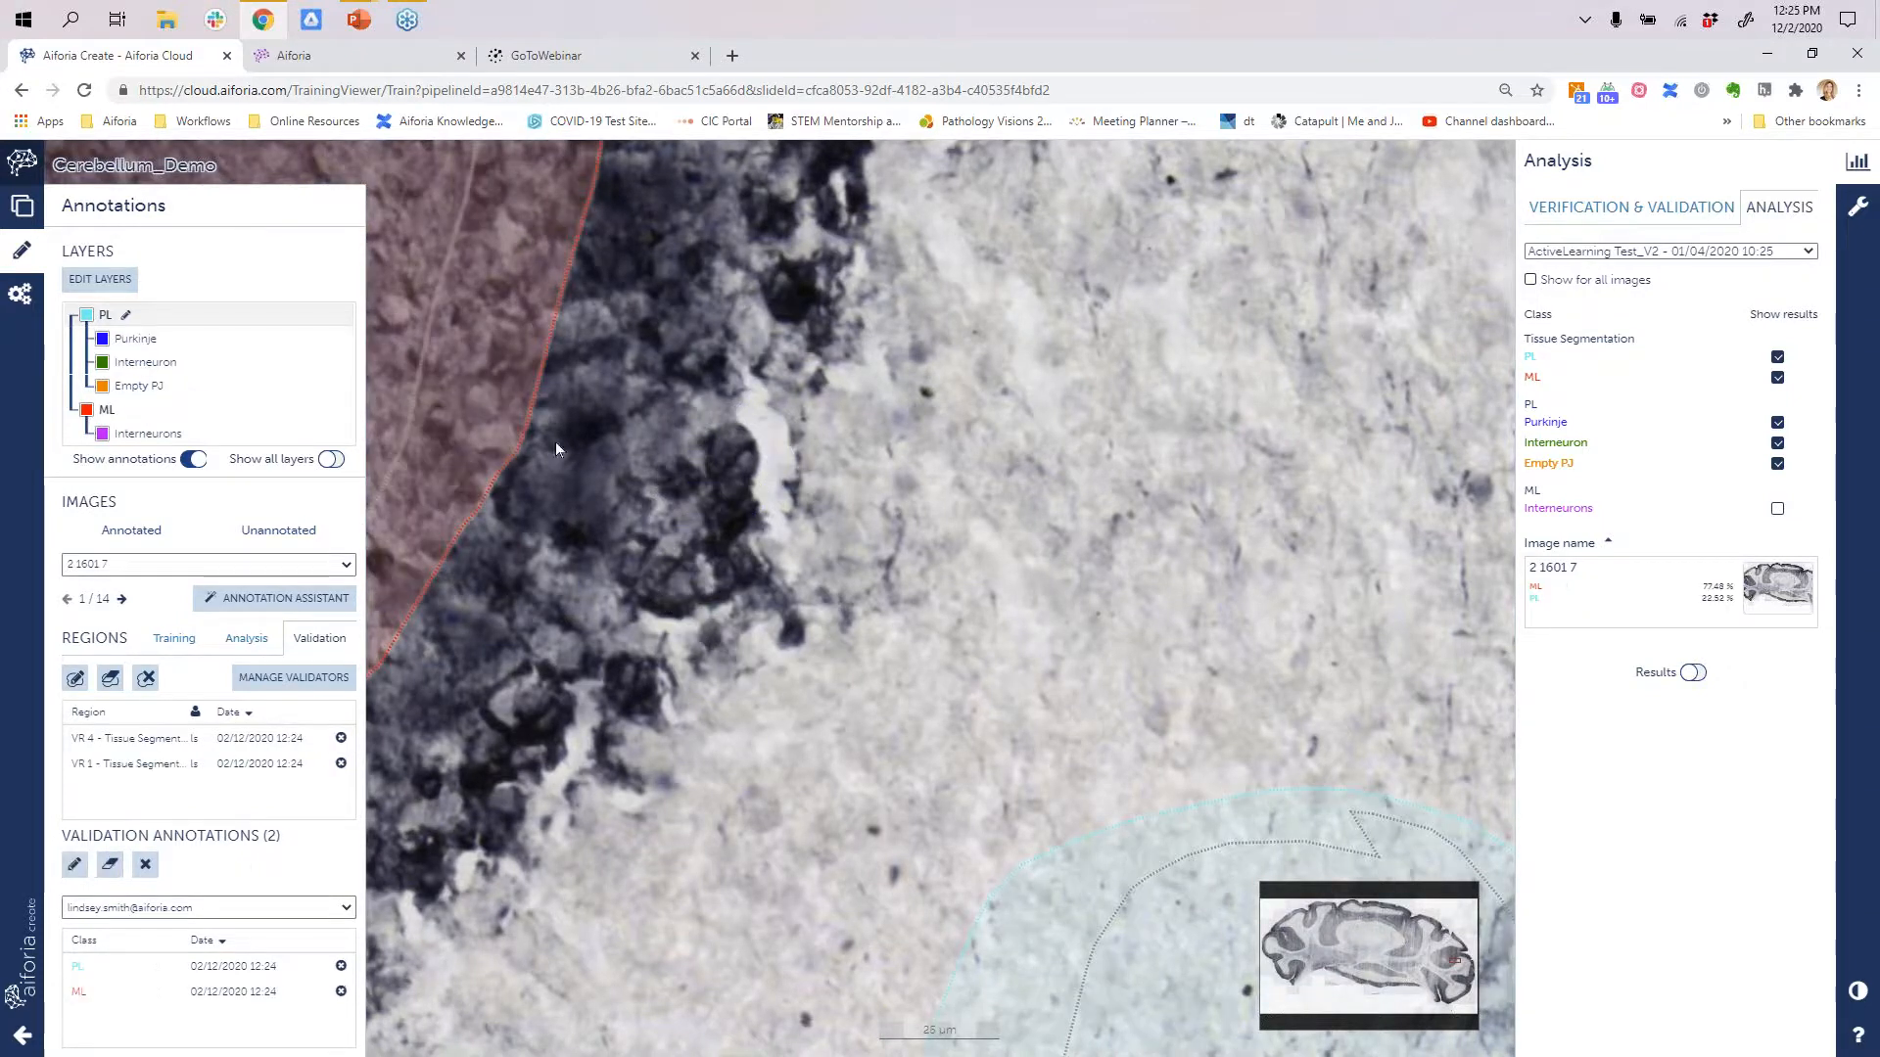
click(142, 386)
click(75, 864)
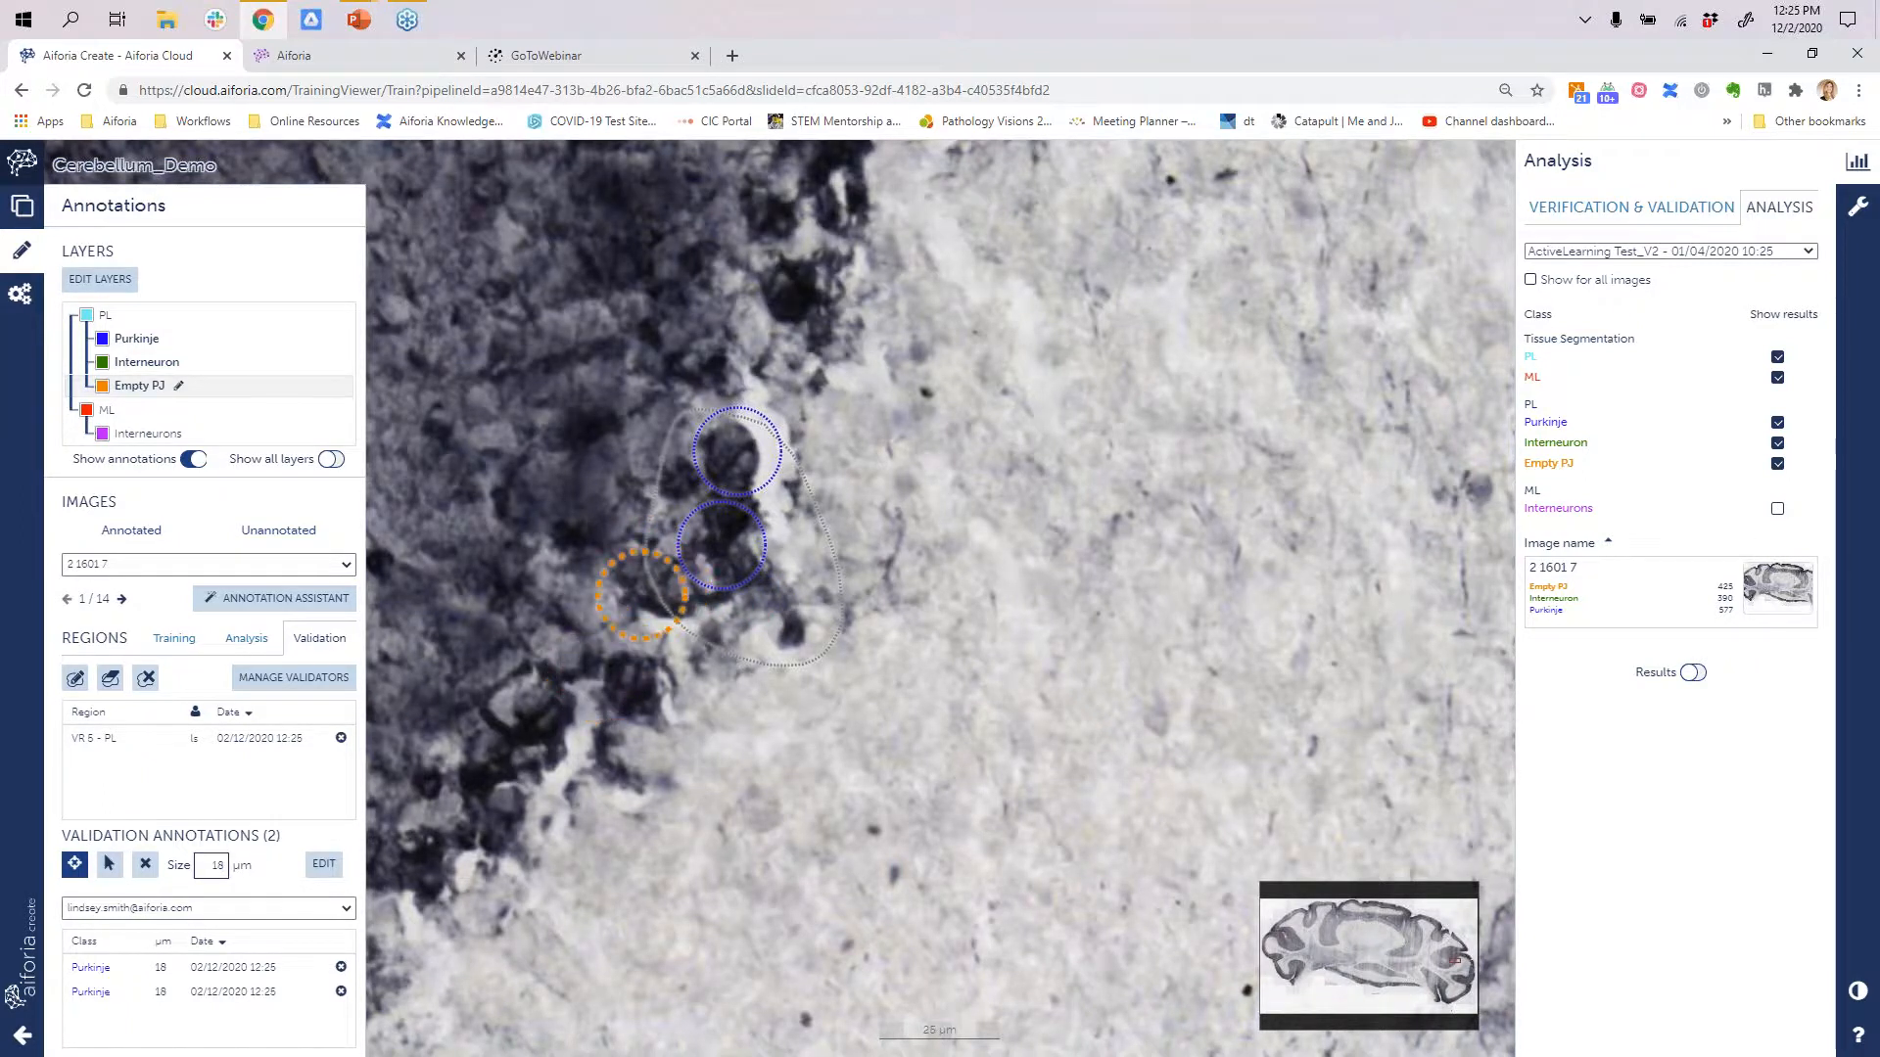
click(664, 587)
click(147, 363)
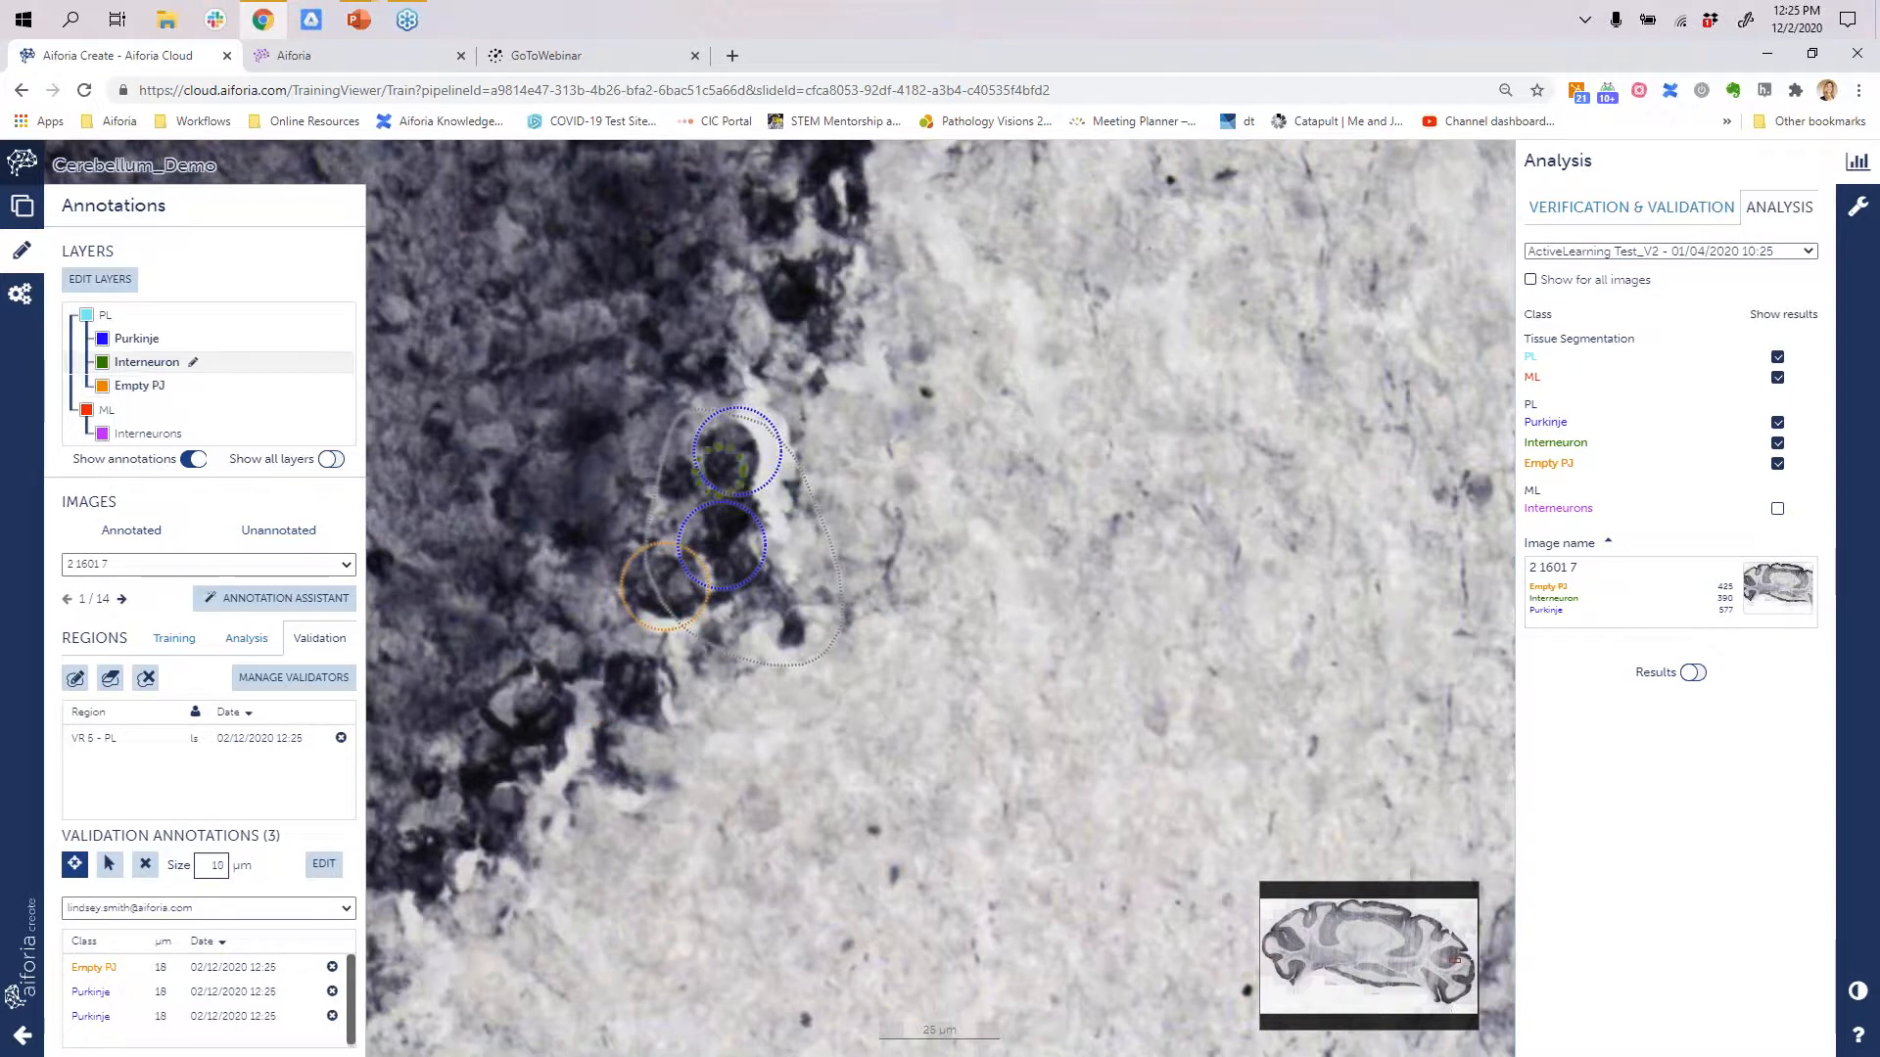
click(678, 480)
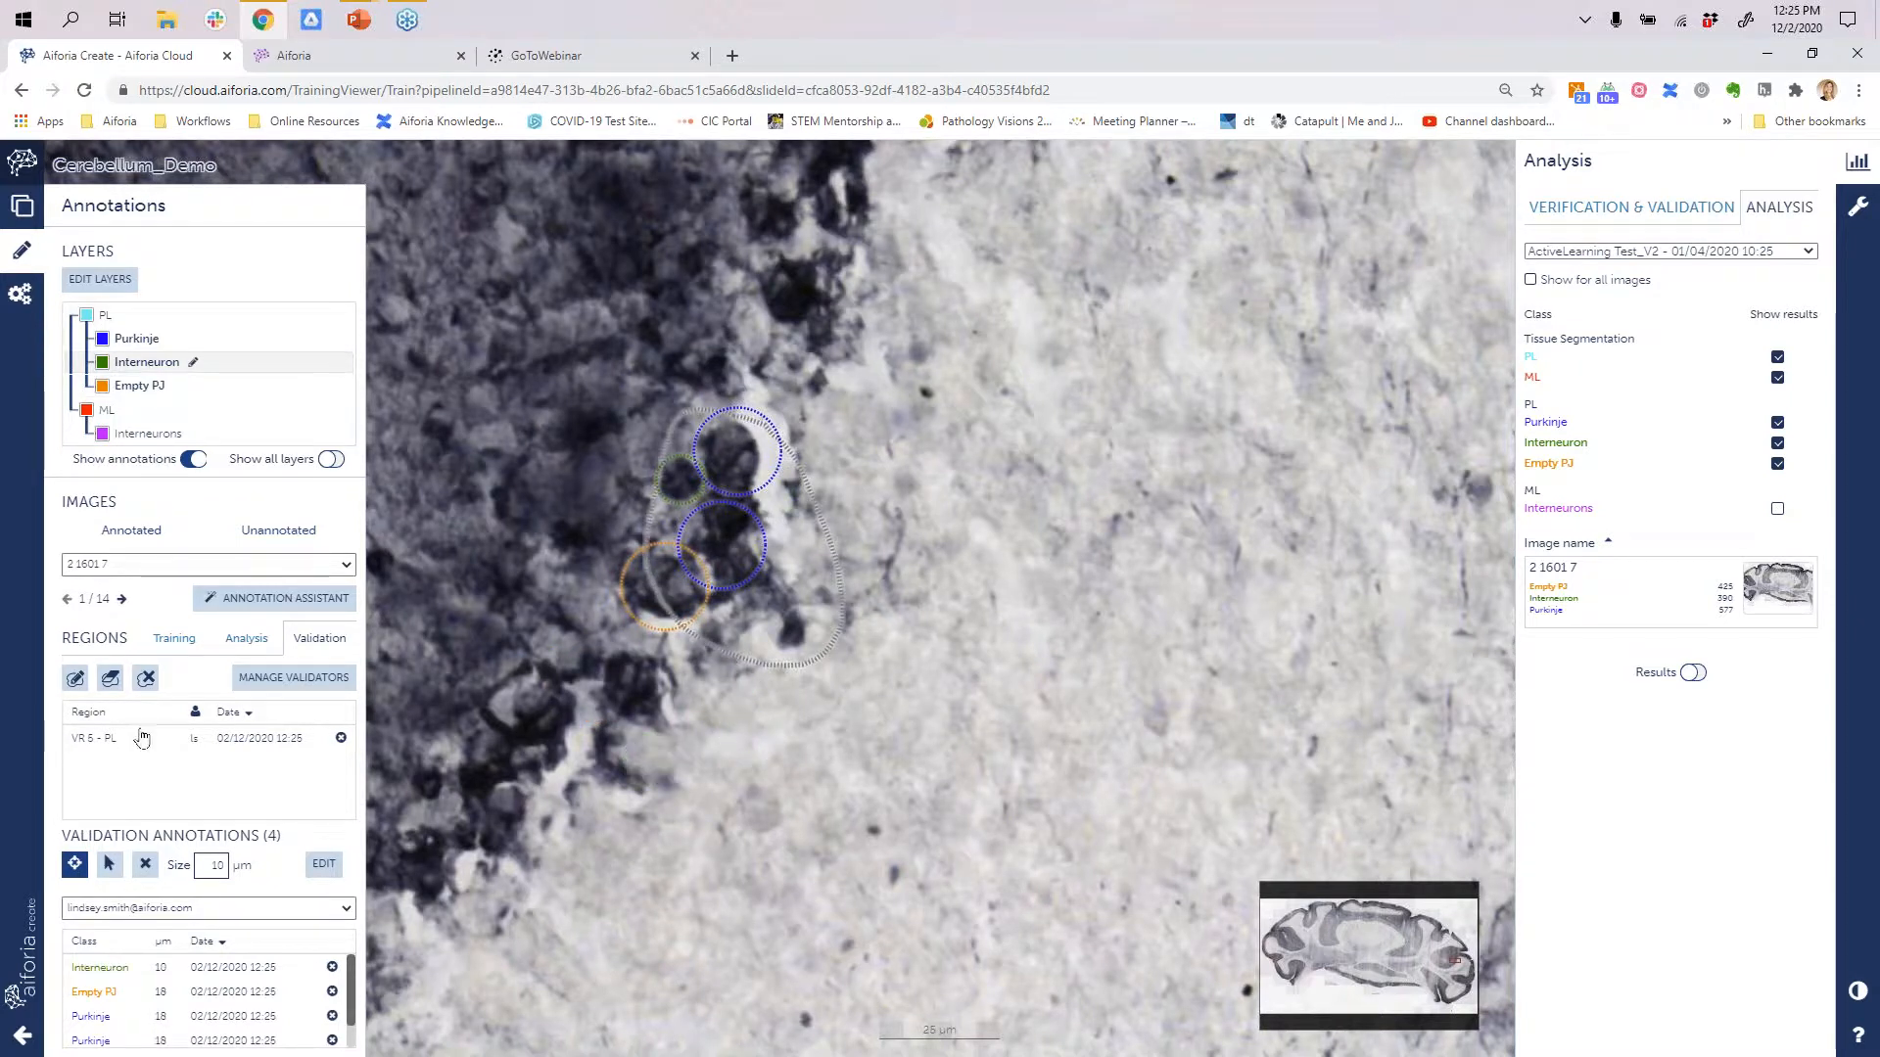
- Draw another PL validation region elsewhere along the tissue boundary, and view both PL validation regions up close
click(75, 677)
scroll(597, 660, down, 5)
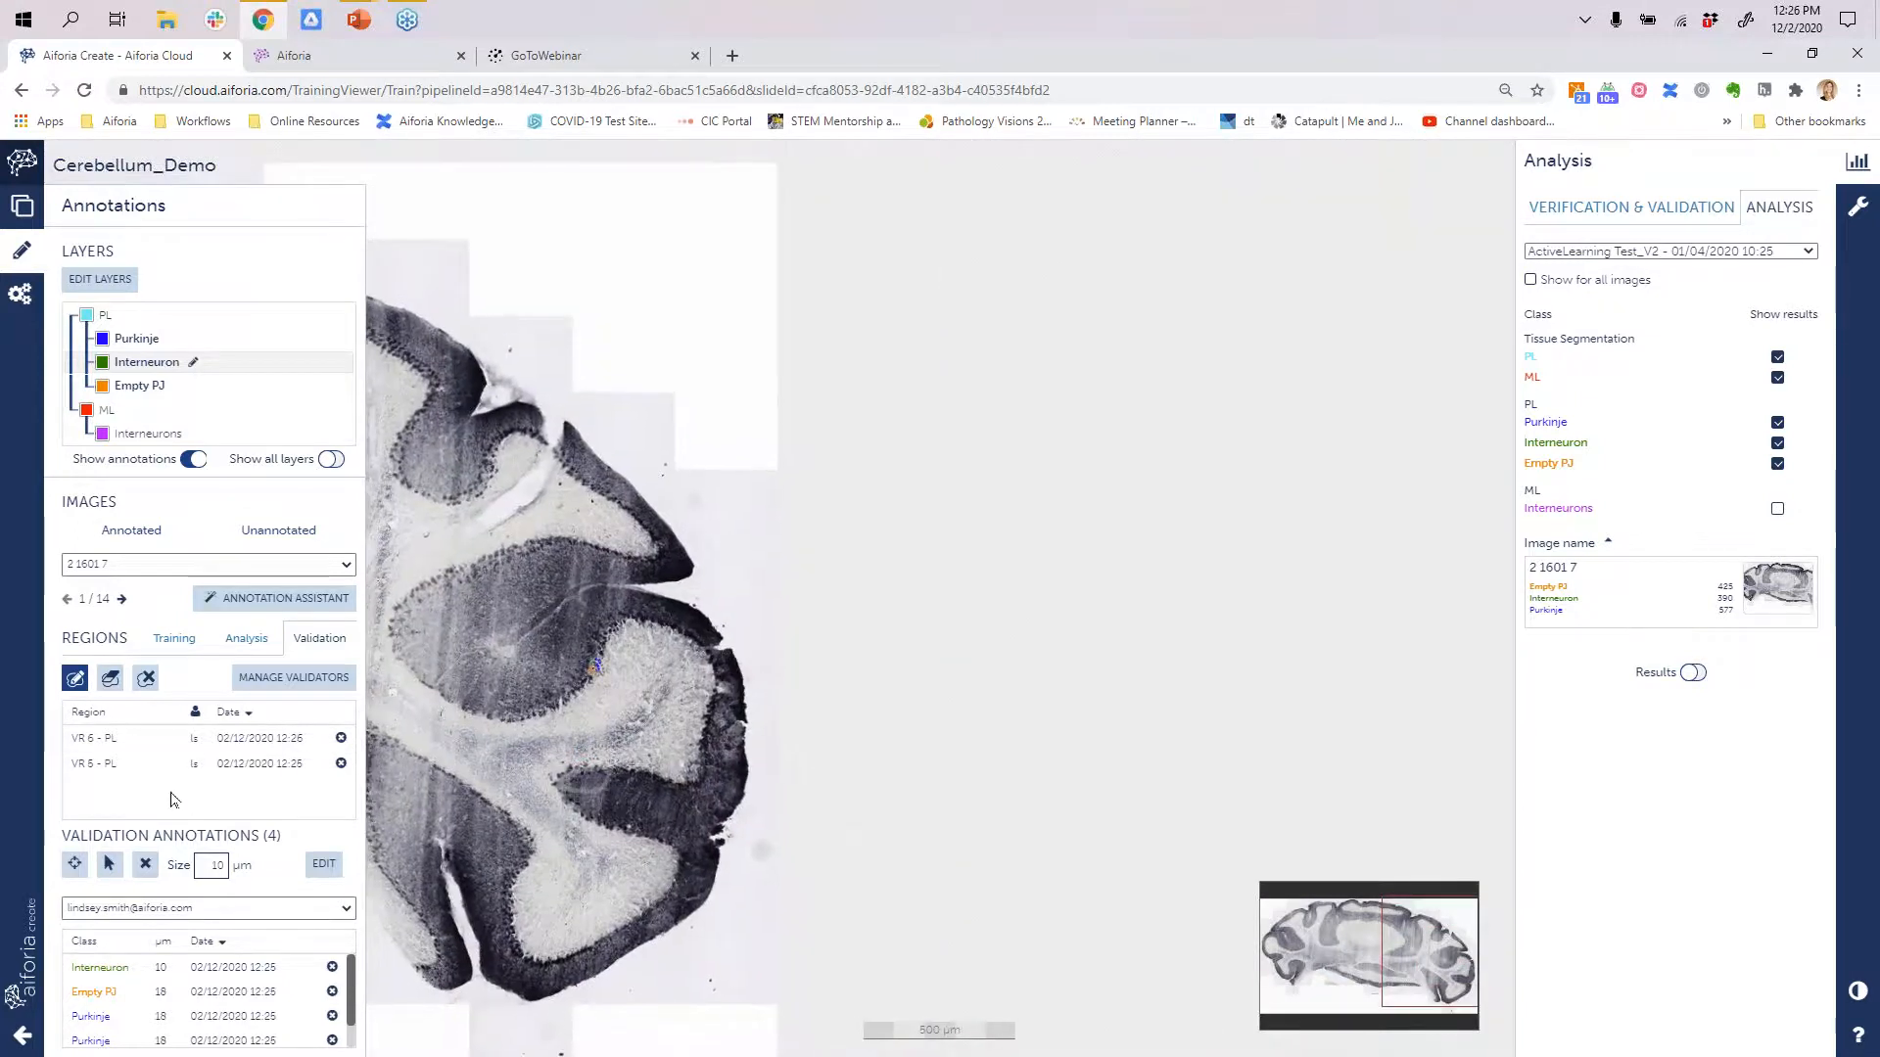
click(110, 749)
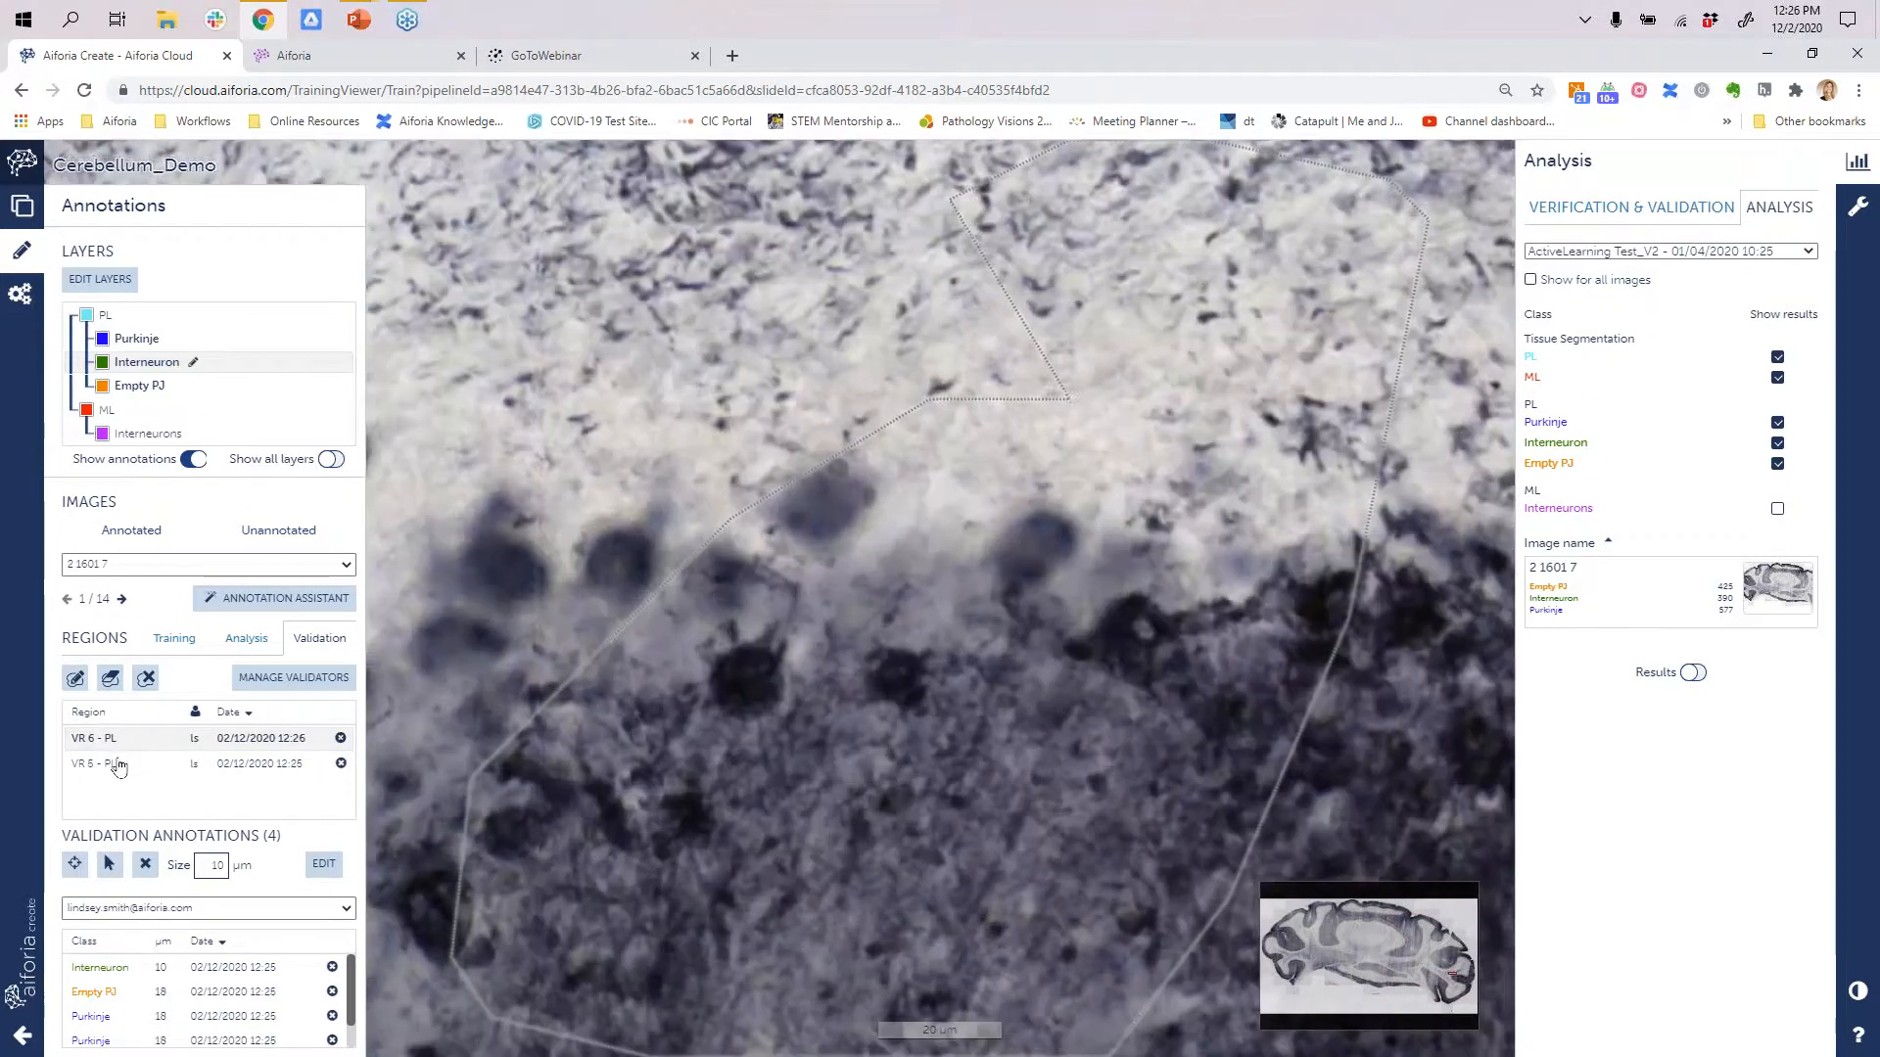
click(116, 765)
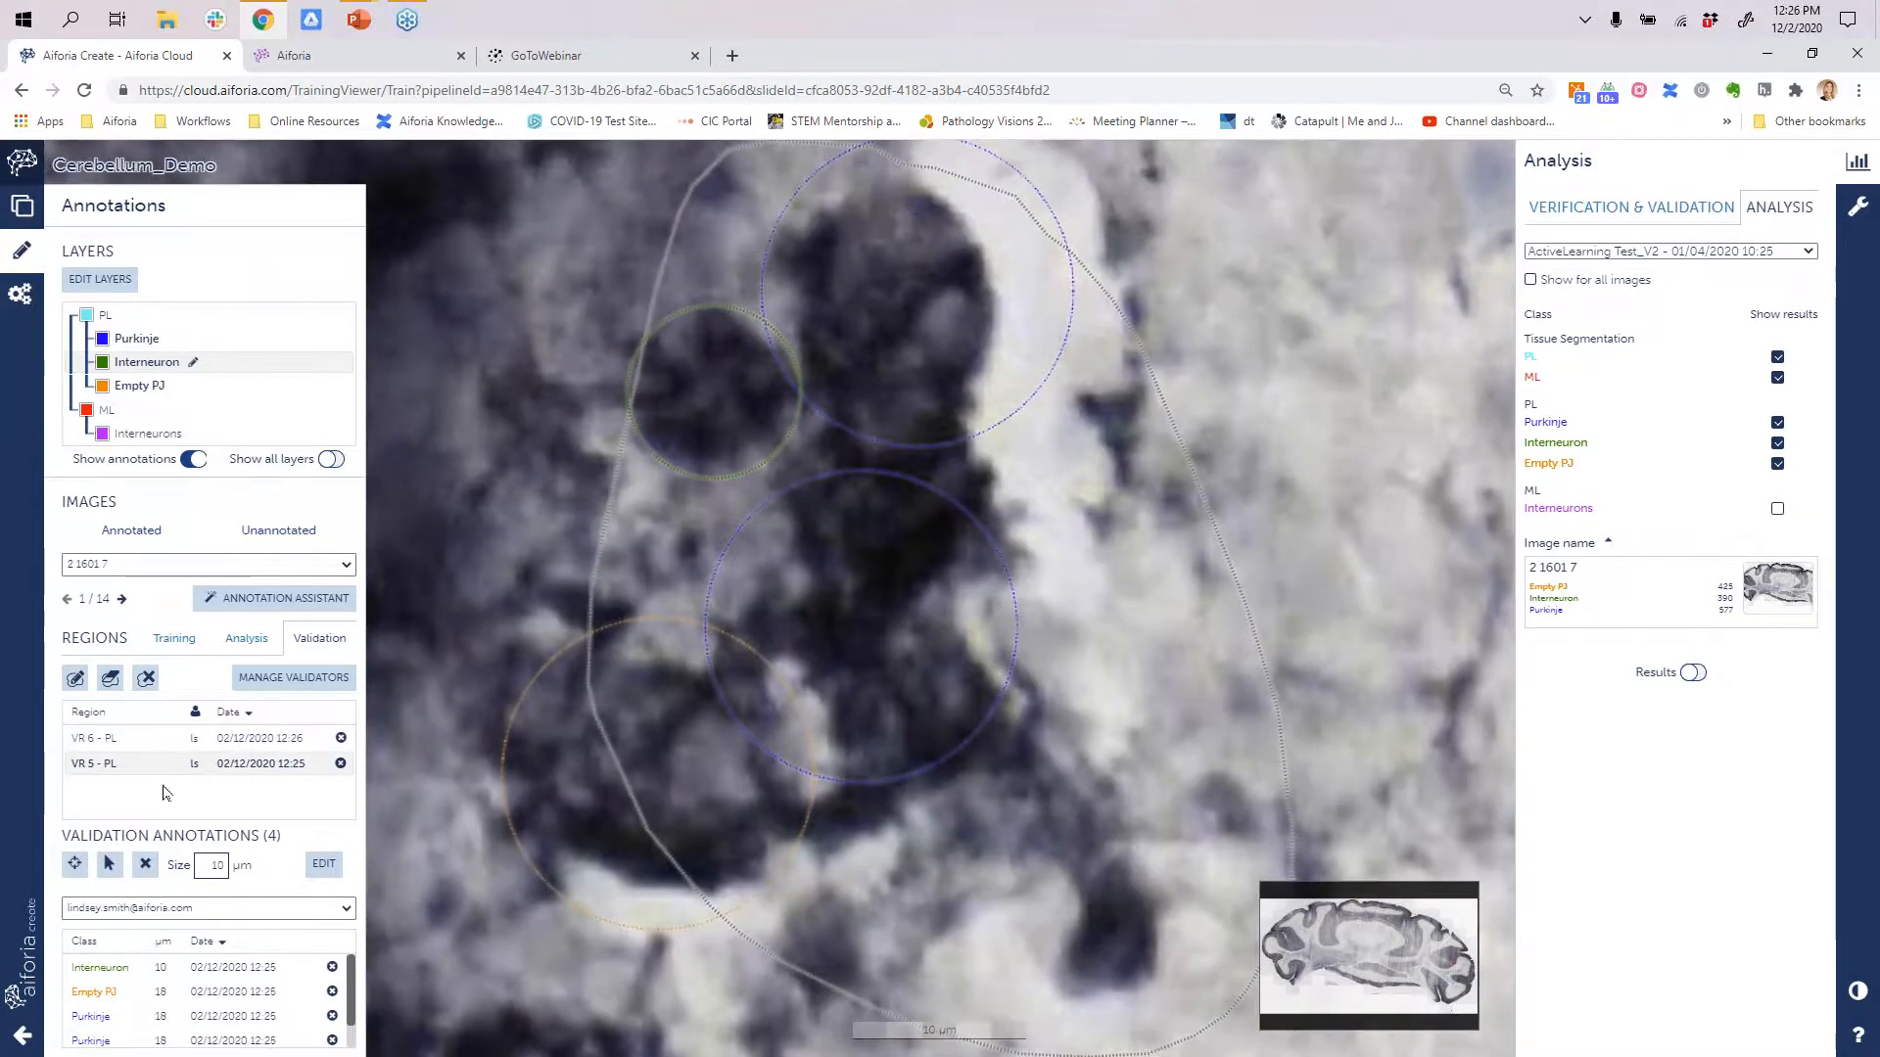
- Expand the demo 5 AI model in the training view and open its validation option
click(15, 307)
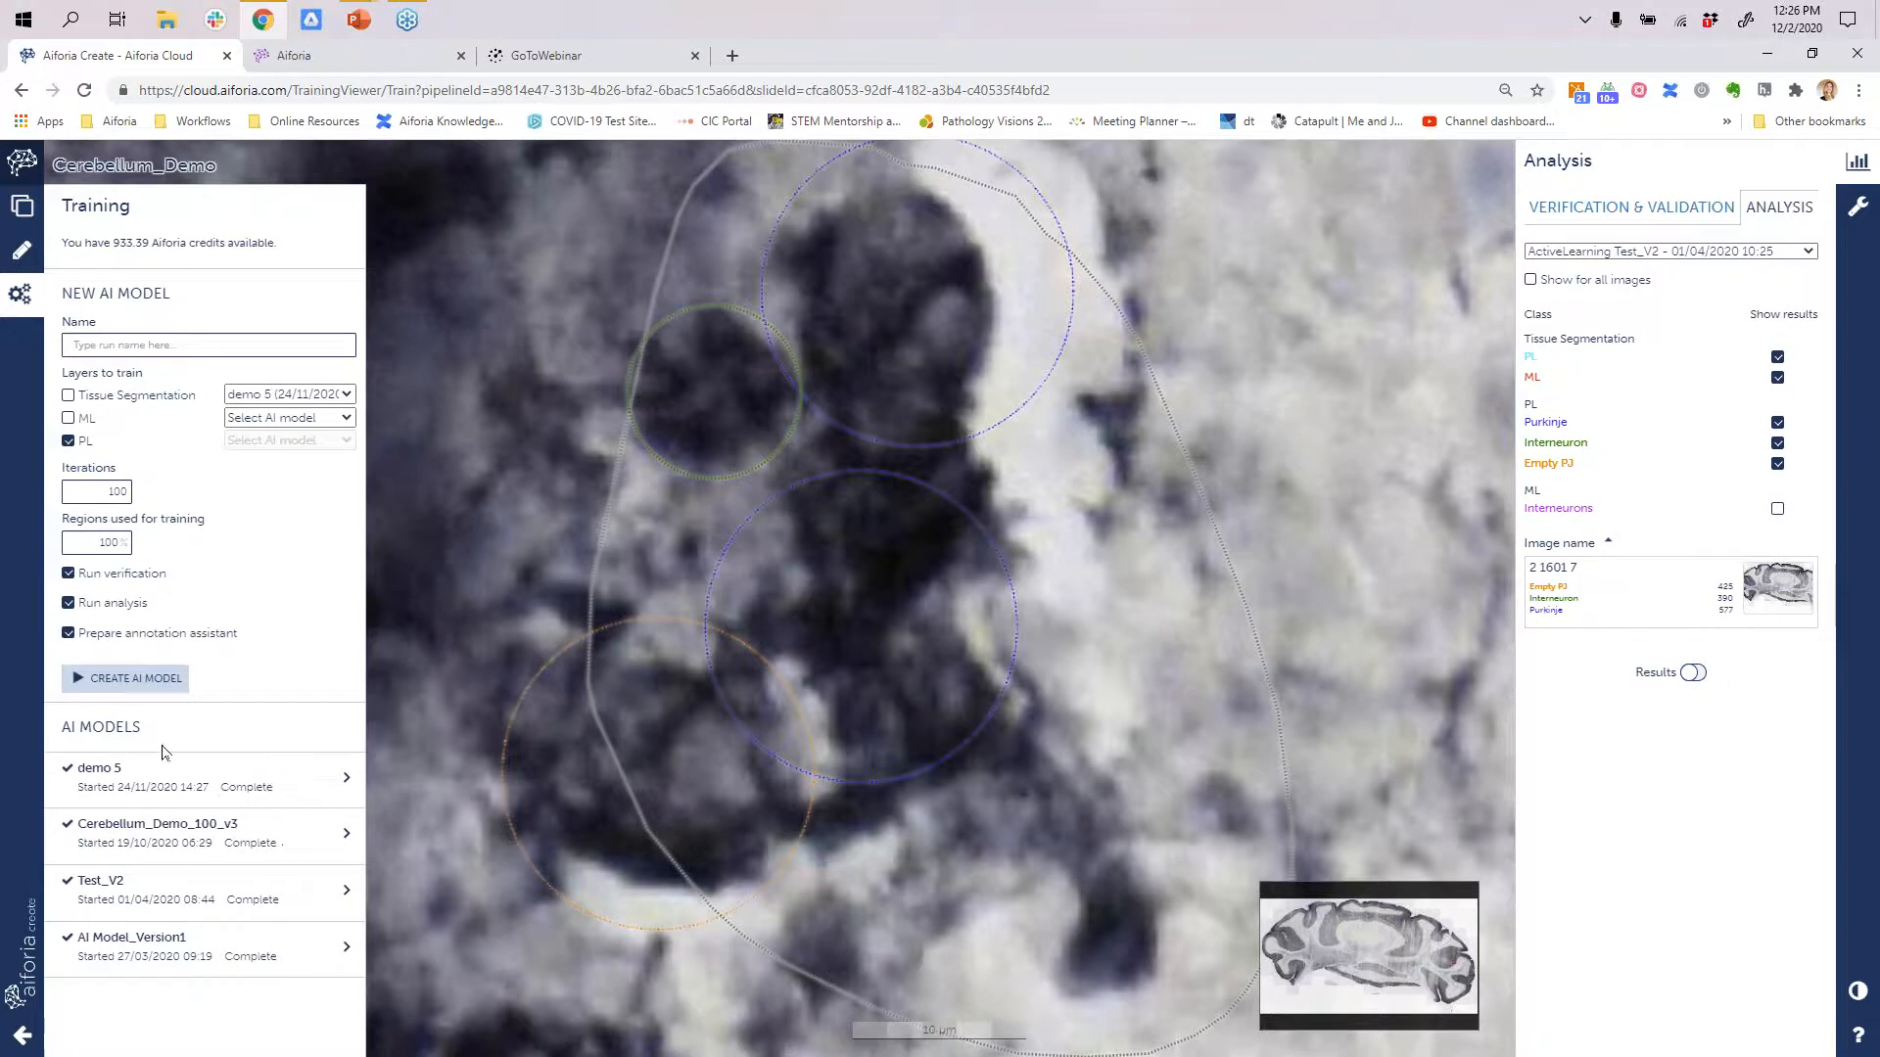
click(280, 801)
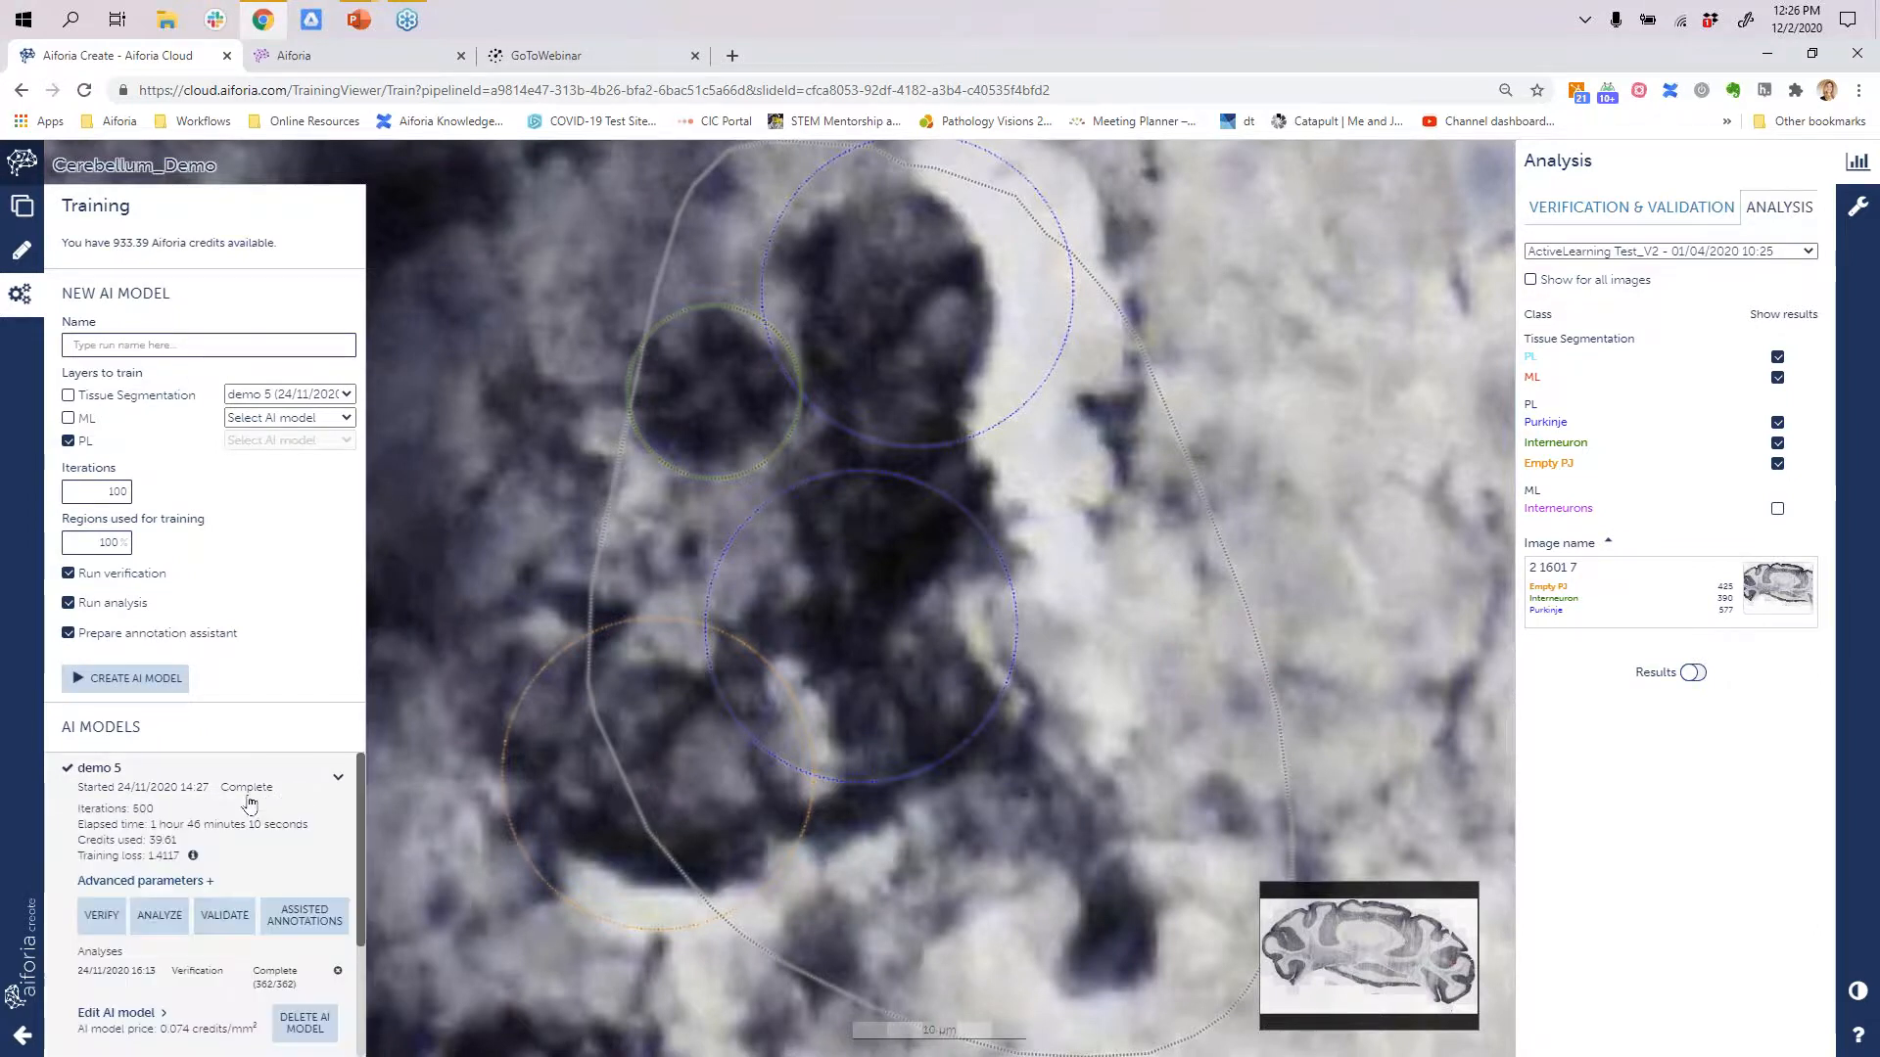
click(215, 920)
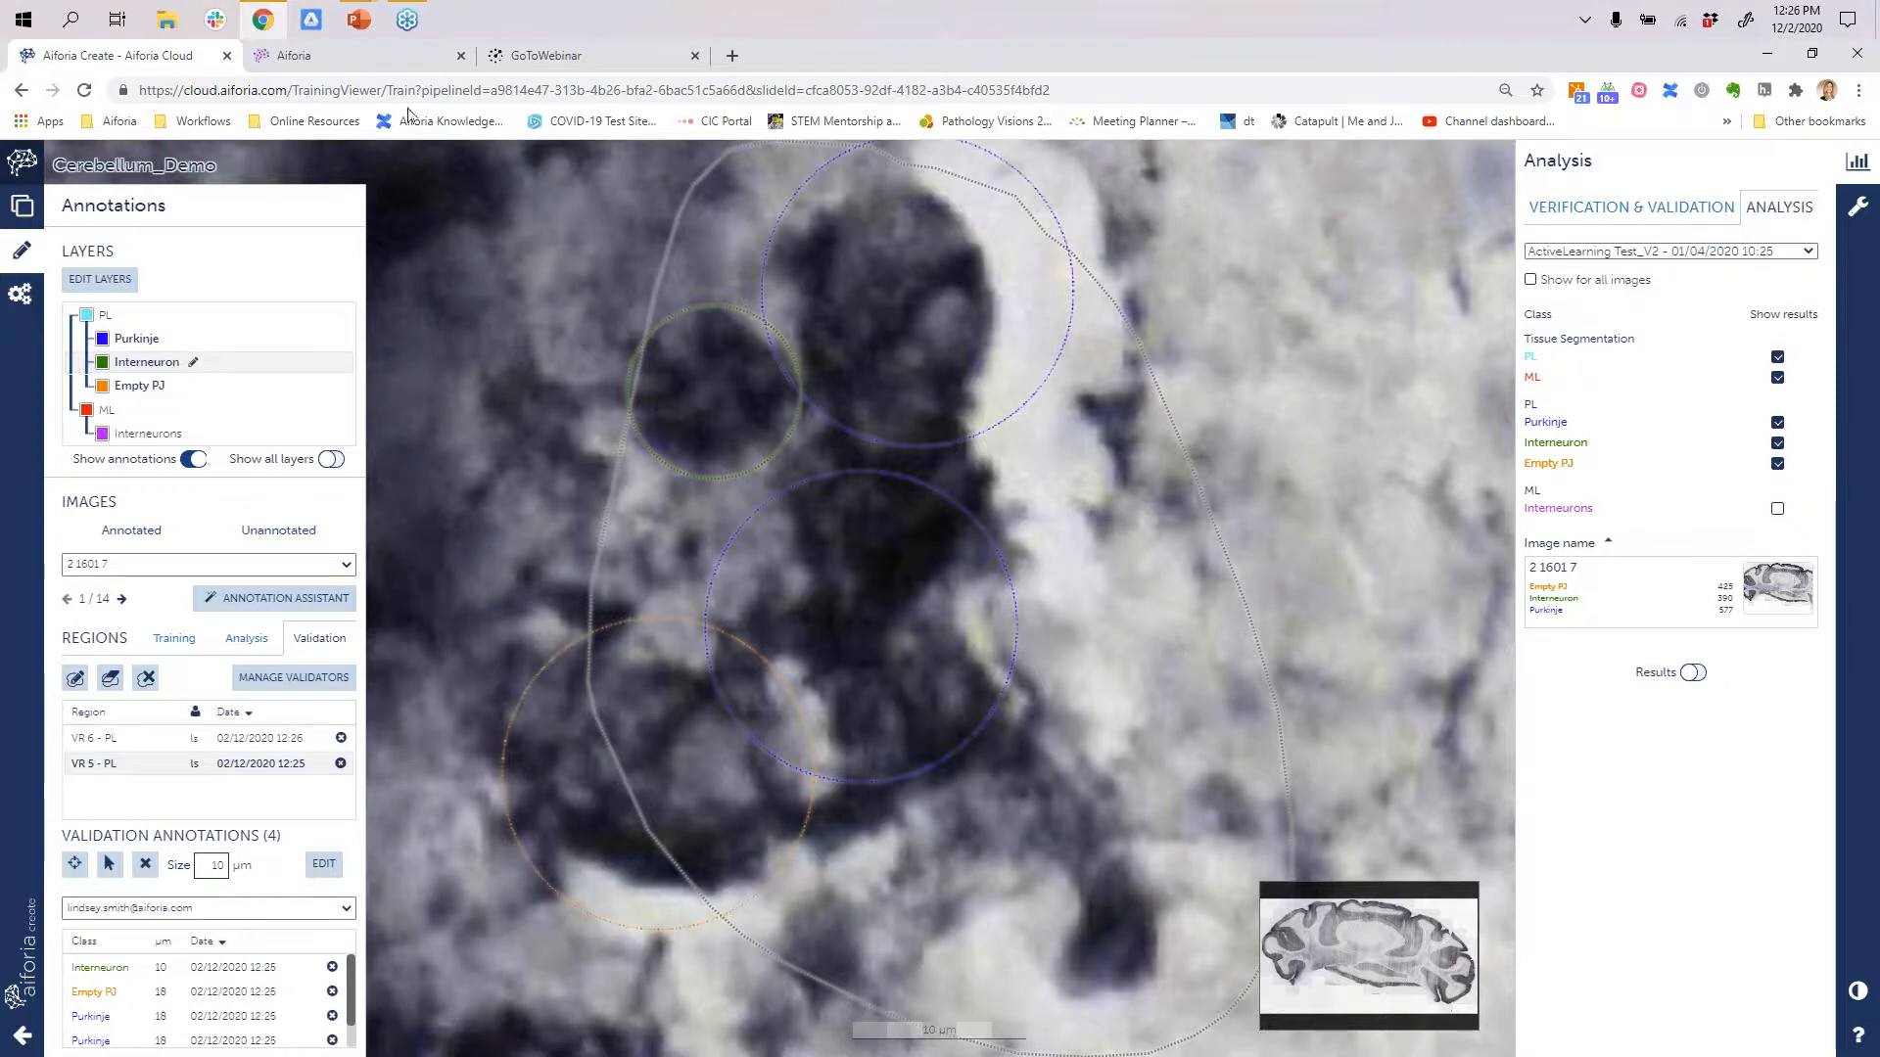
- Load the cloud.aiforia.com home page in place of the cerebellum project
click(395, 61)
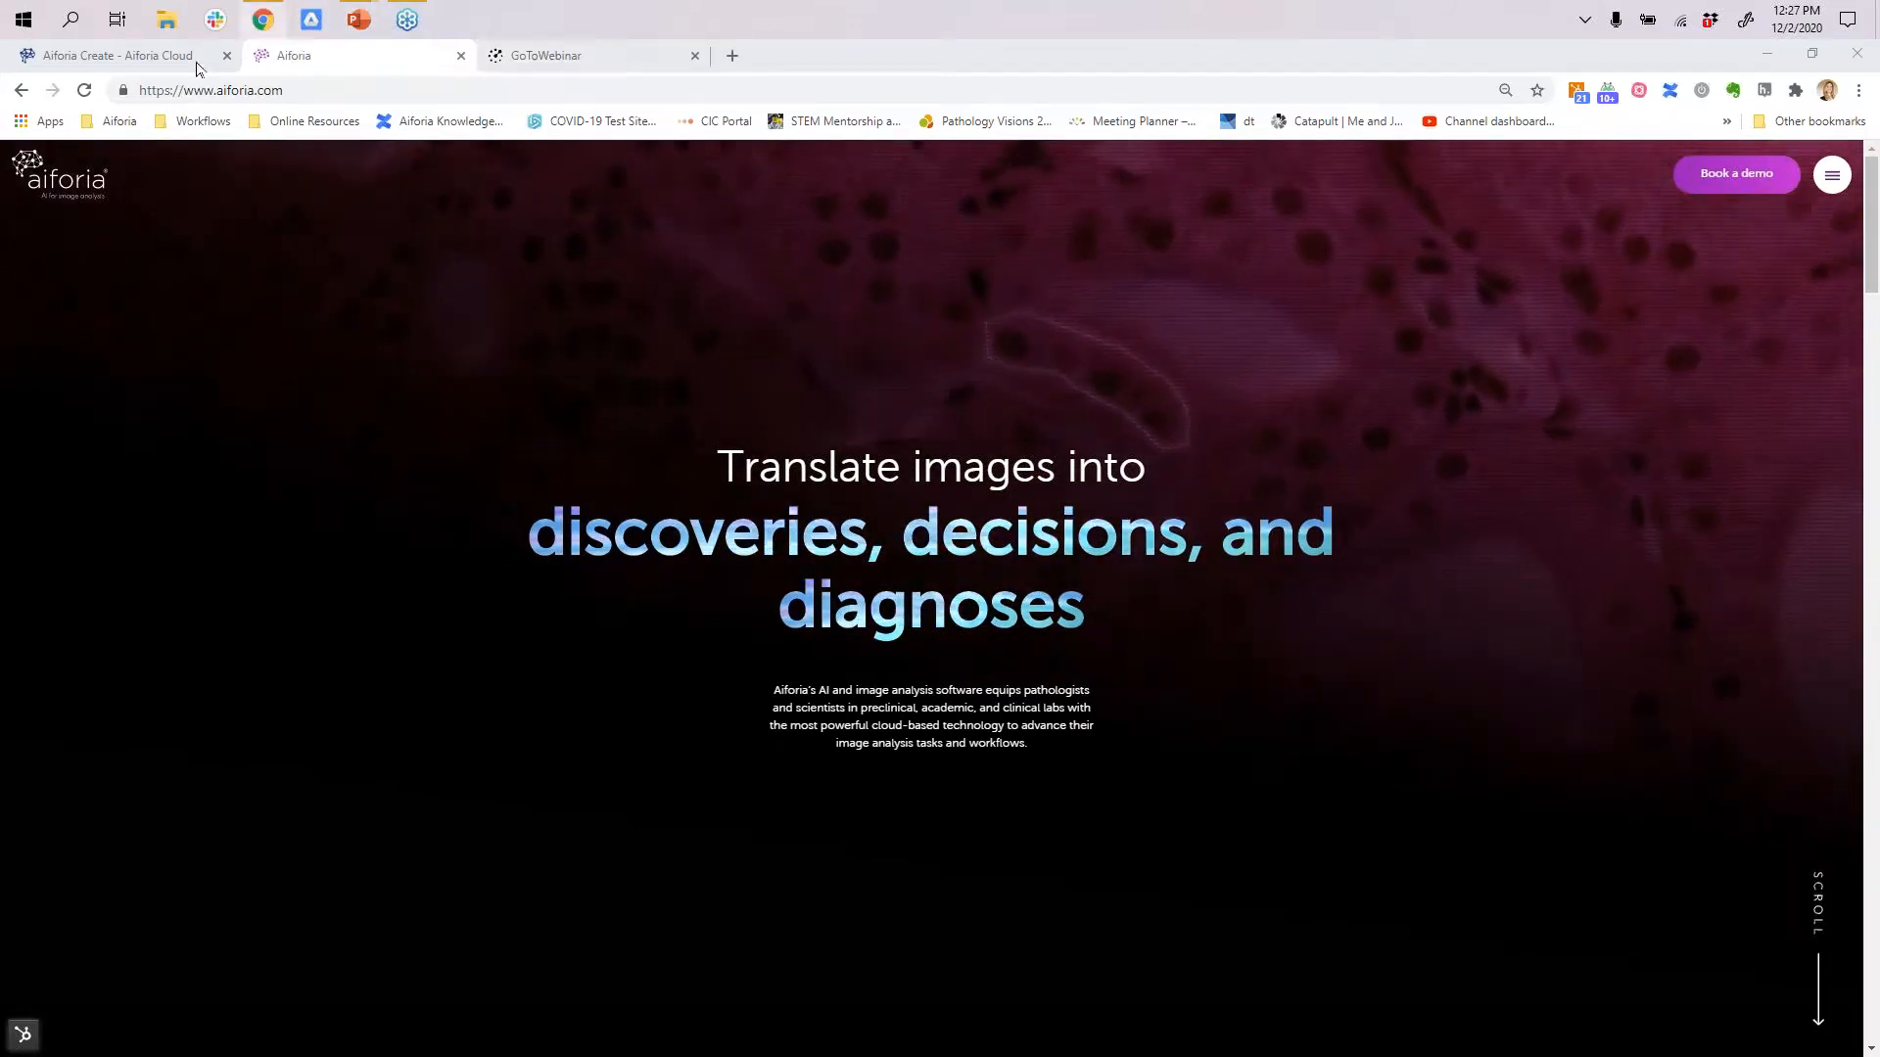
click(123, 55)
click(341, 90)
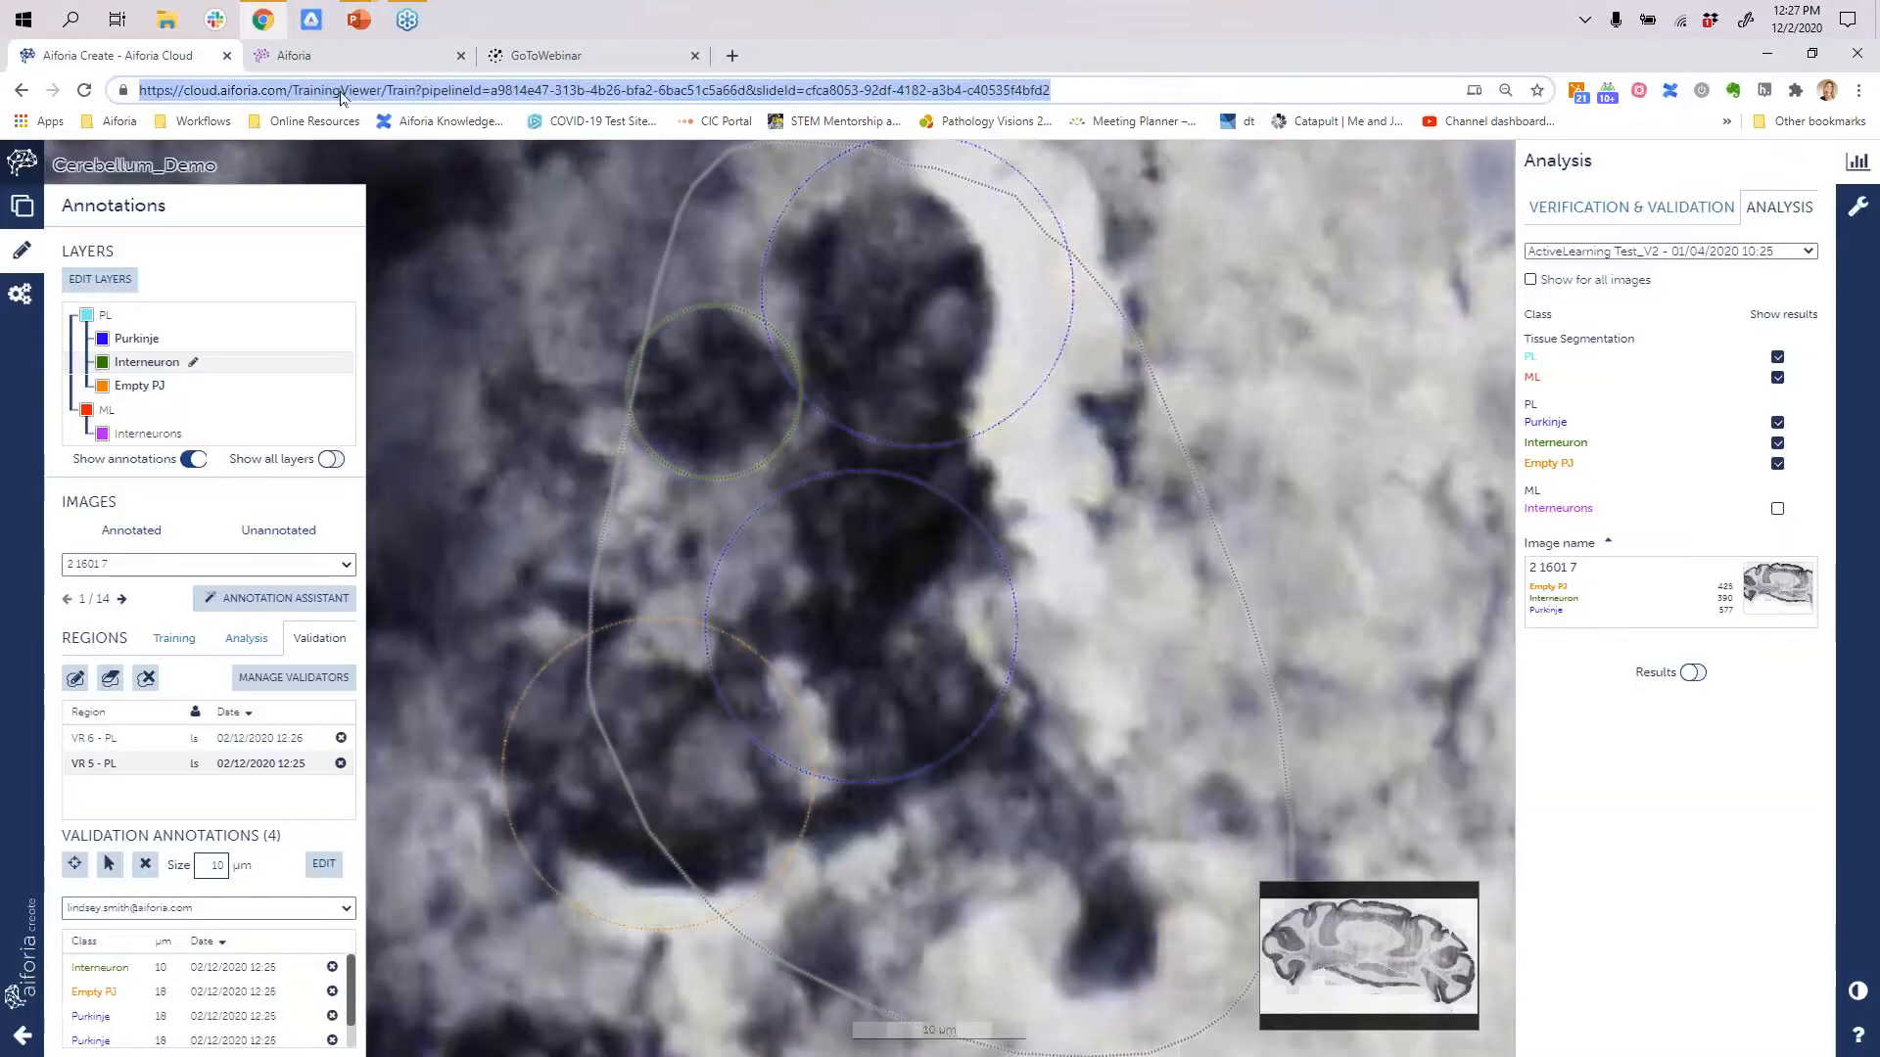
text(cloud.aiforia.com/Account/Login#!/home)
key(Return)
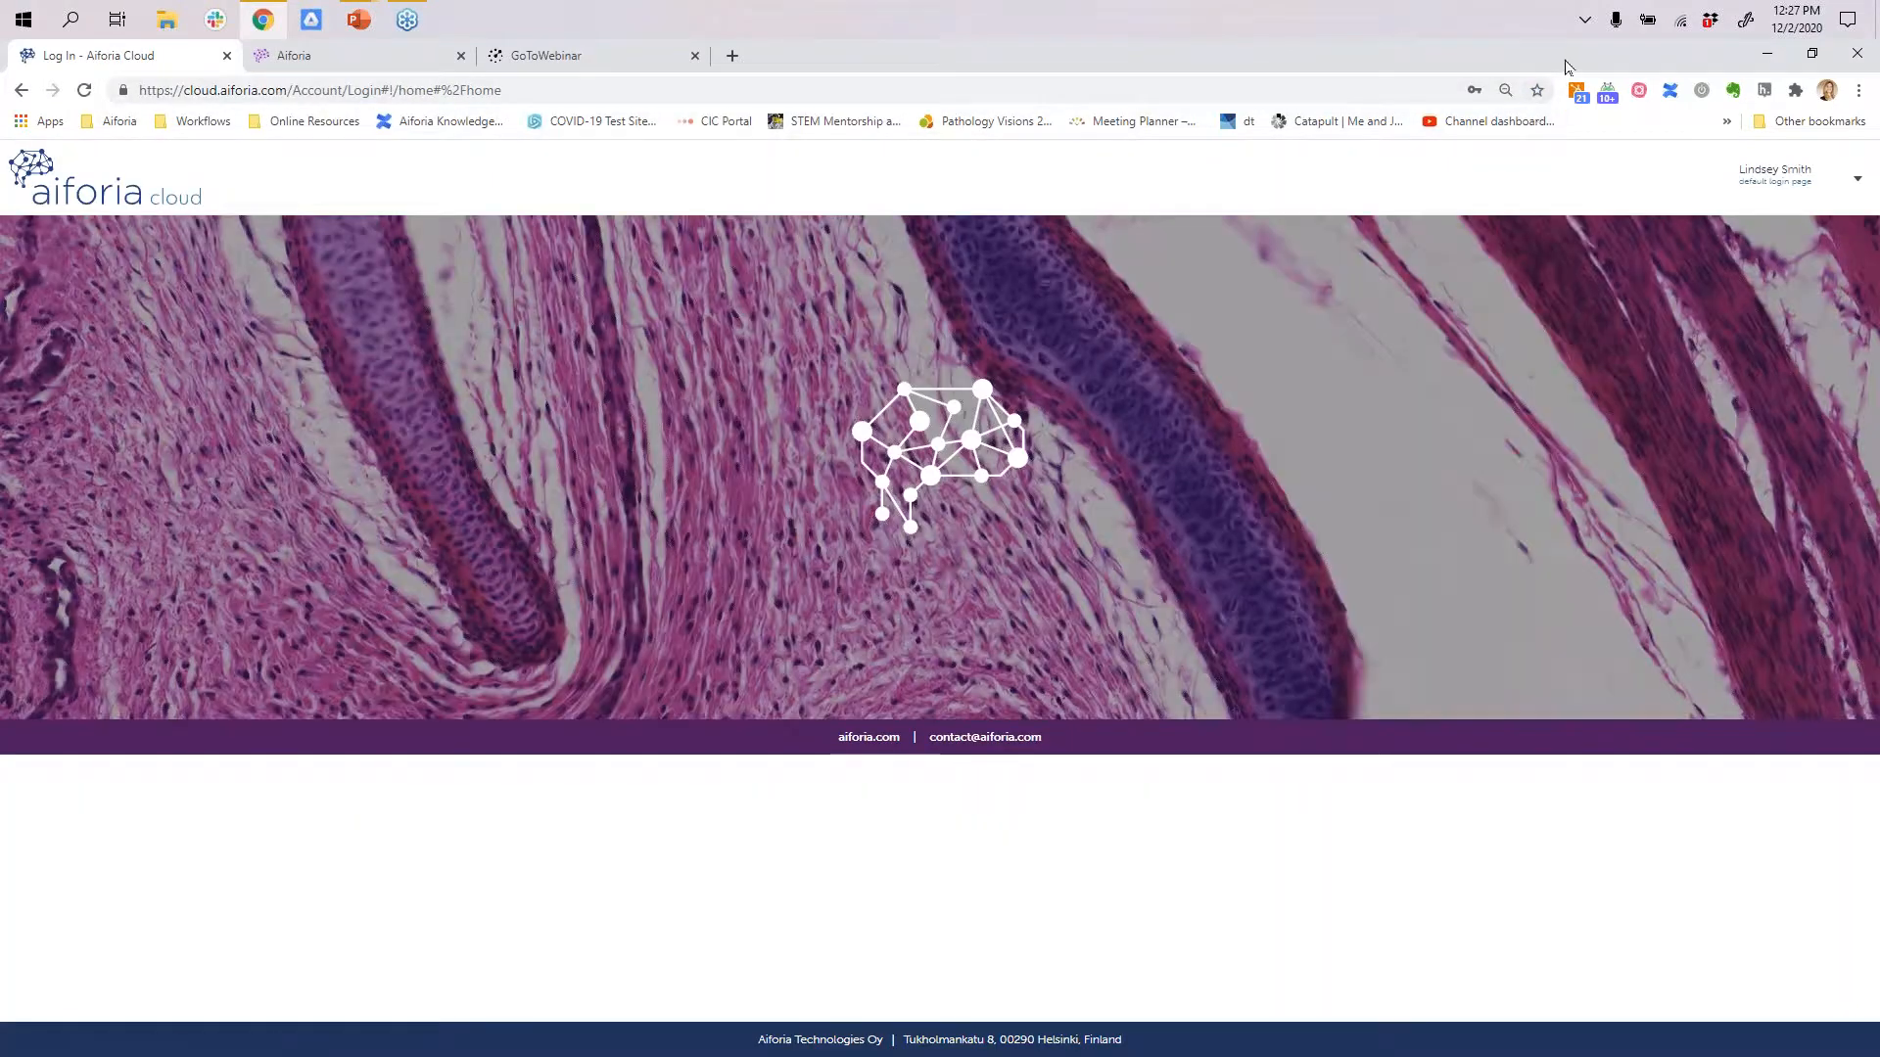
- Undock the browser window from full screen and open the Neuro_MutichIF_20x project from the AI projects list
drag(1564, 60, 1252, 95)
mouse_move(1253, 233)
scroll(1083, 628, down, 1)
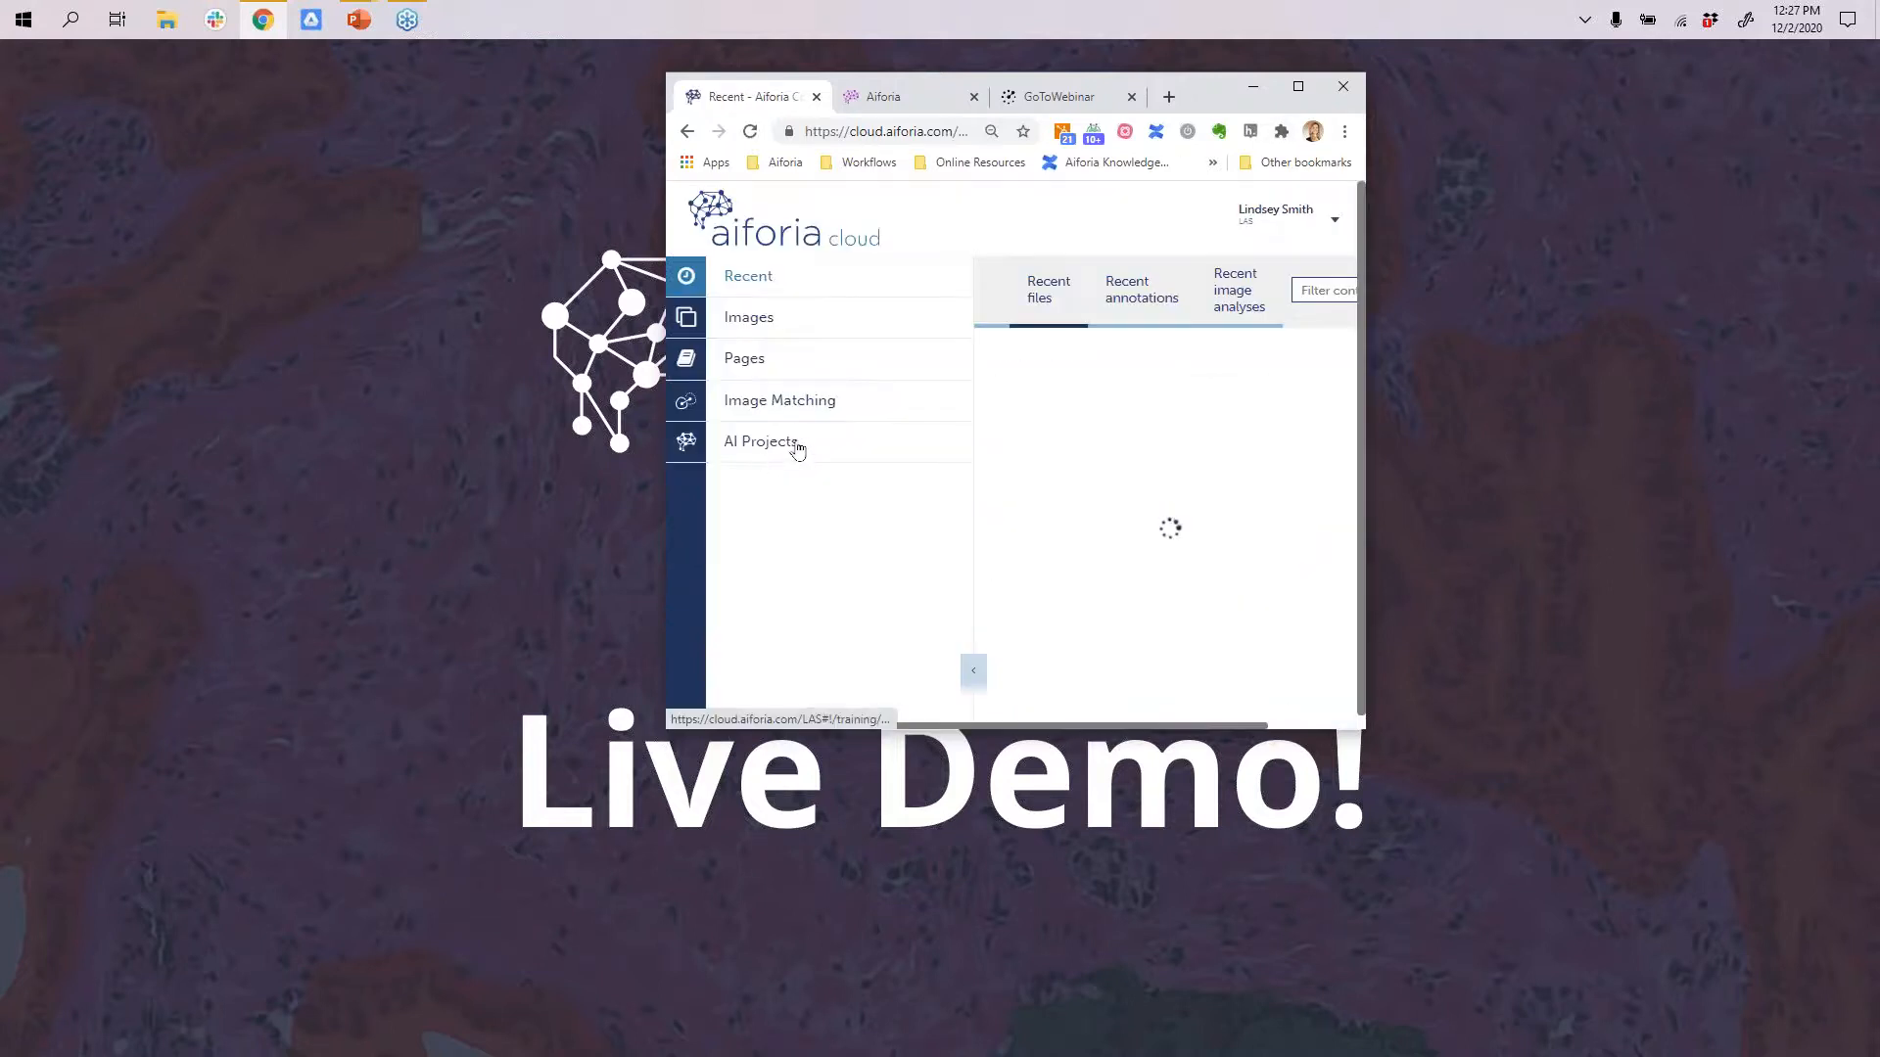
click(780, 452)
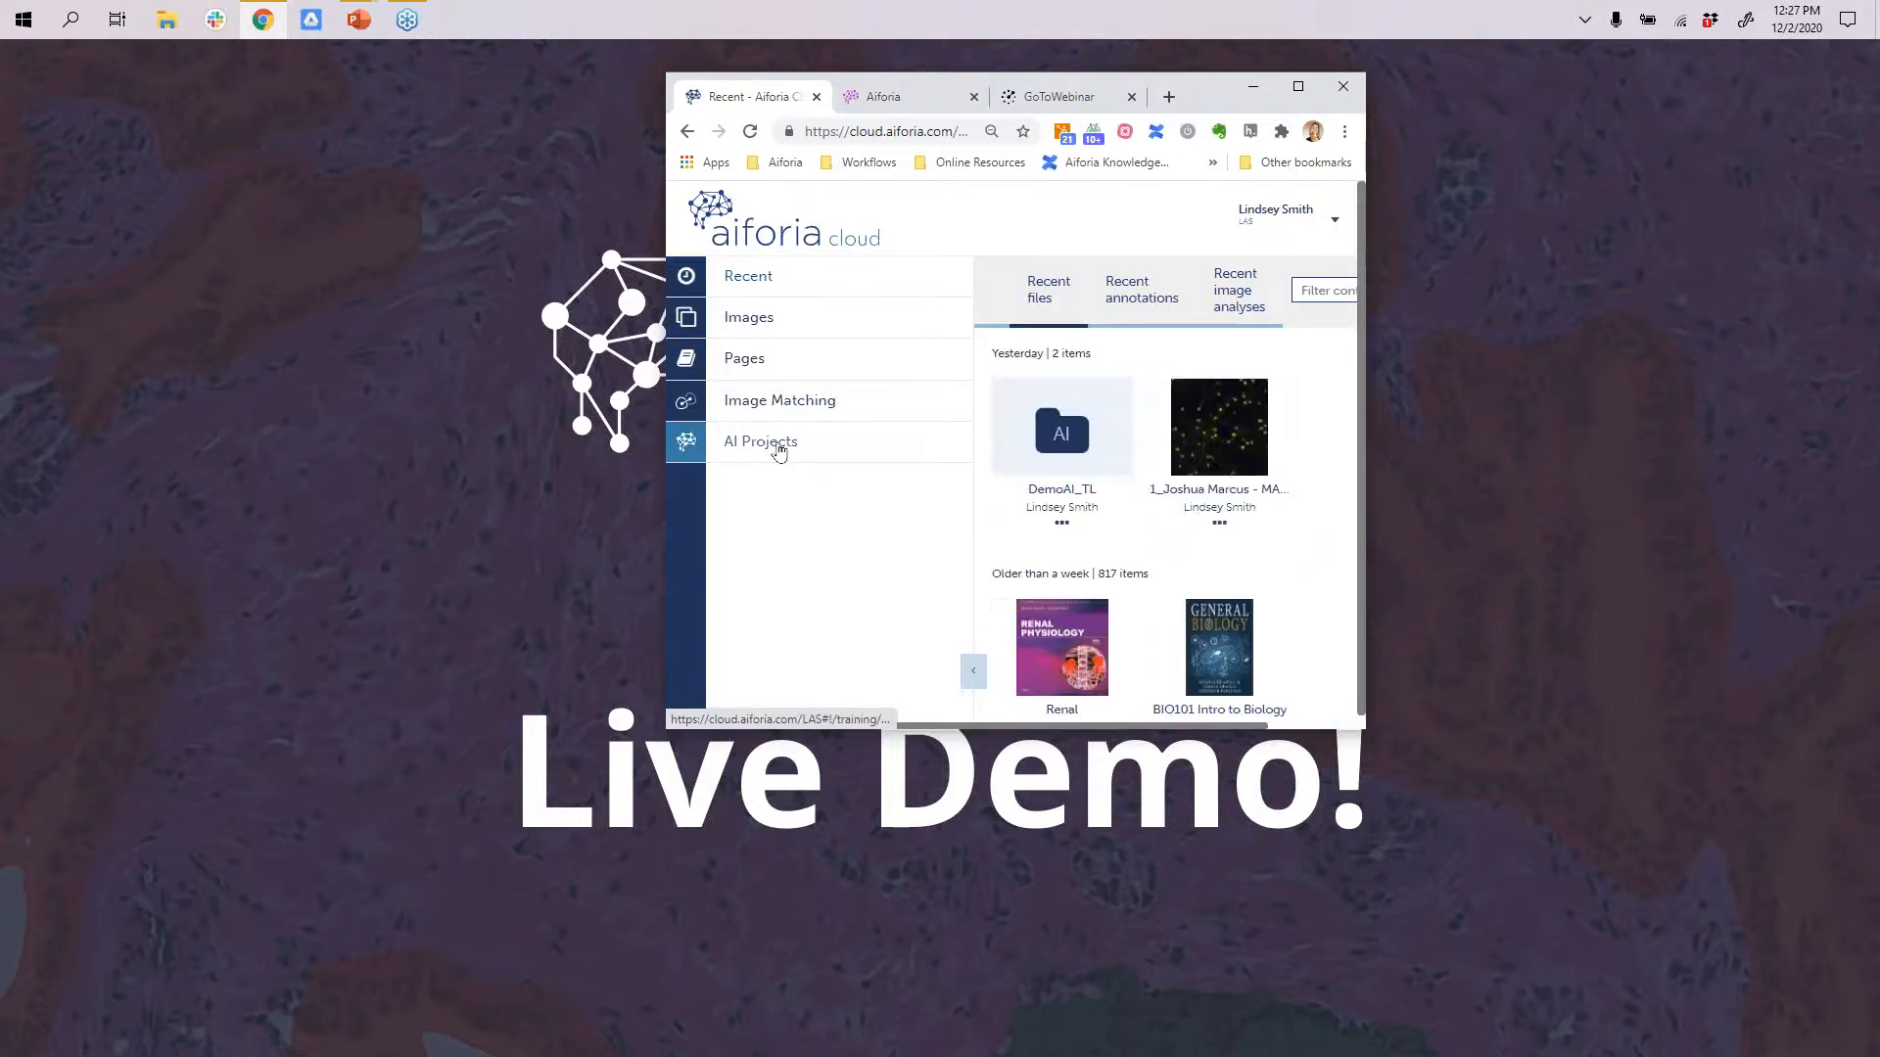
click(1042, 280)
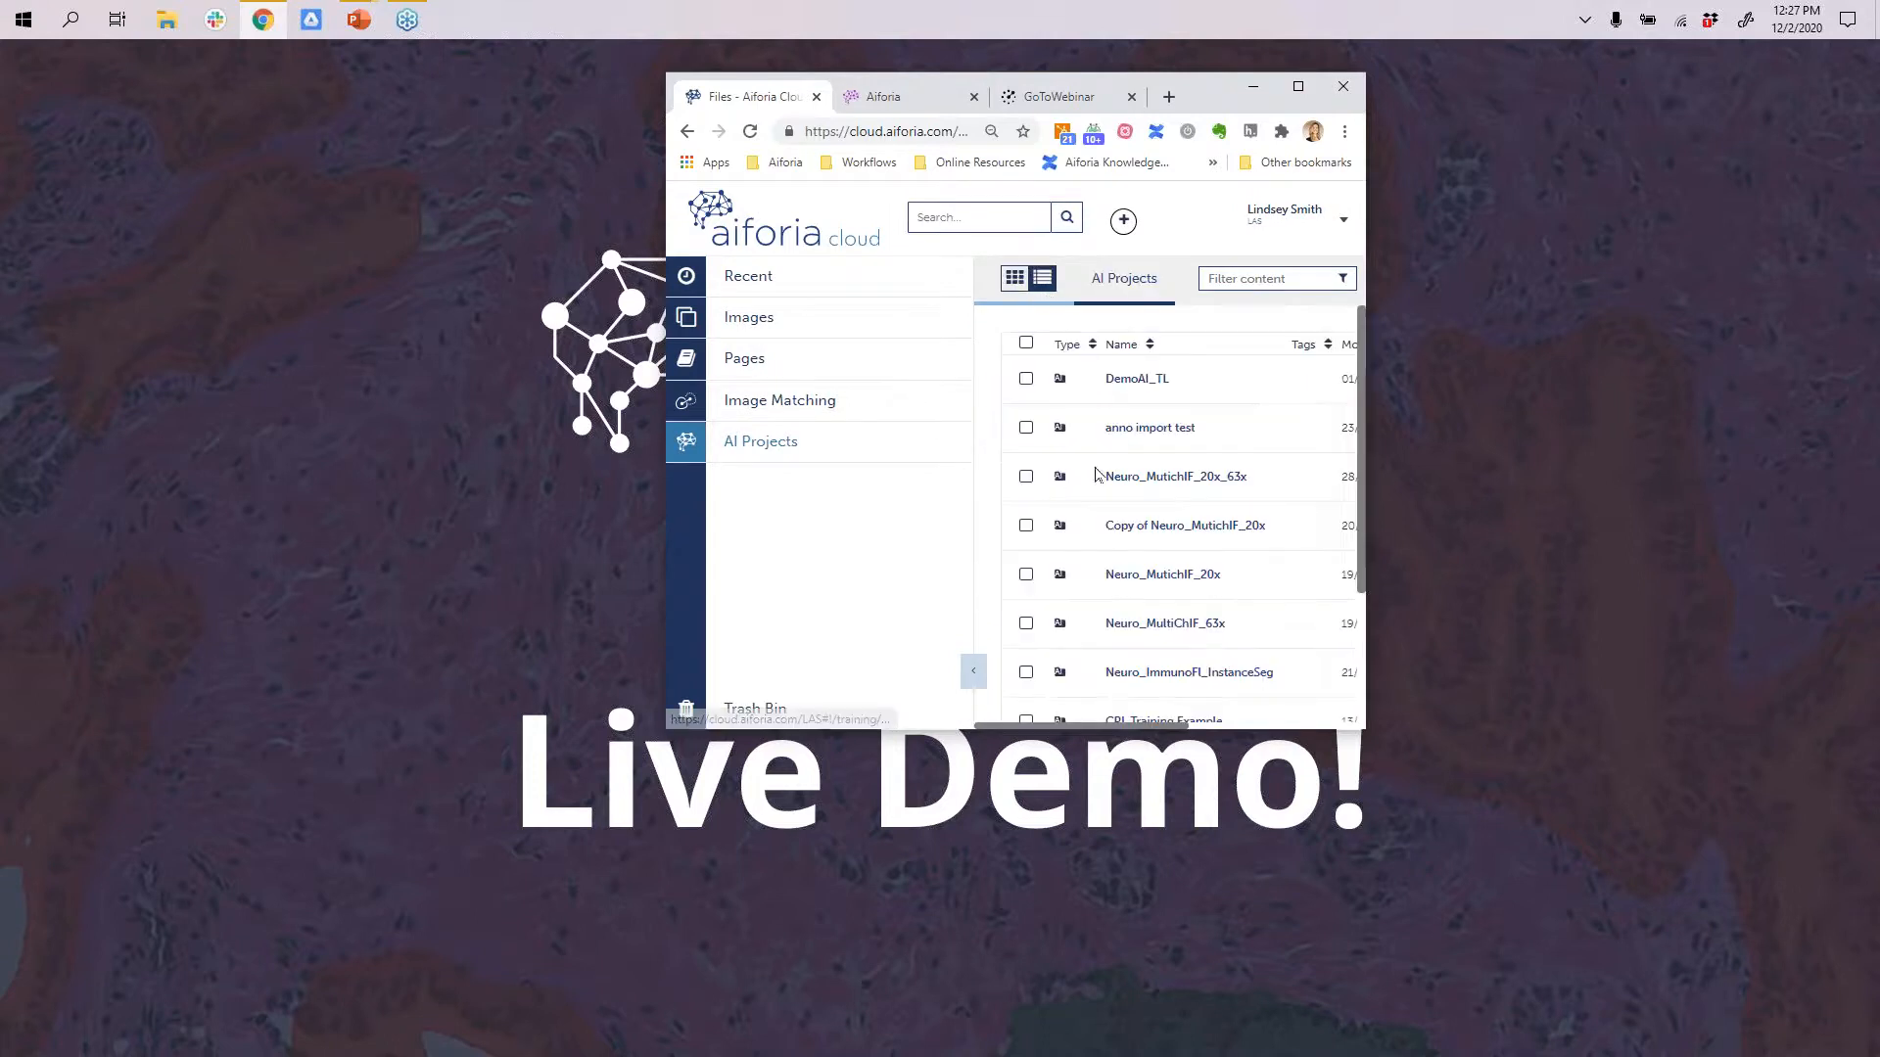
scroll(1201, 566, down, 1)
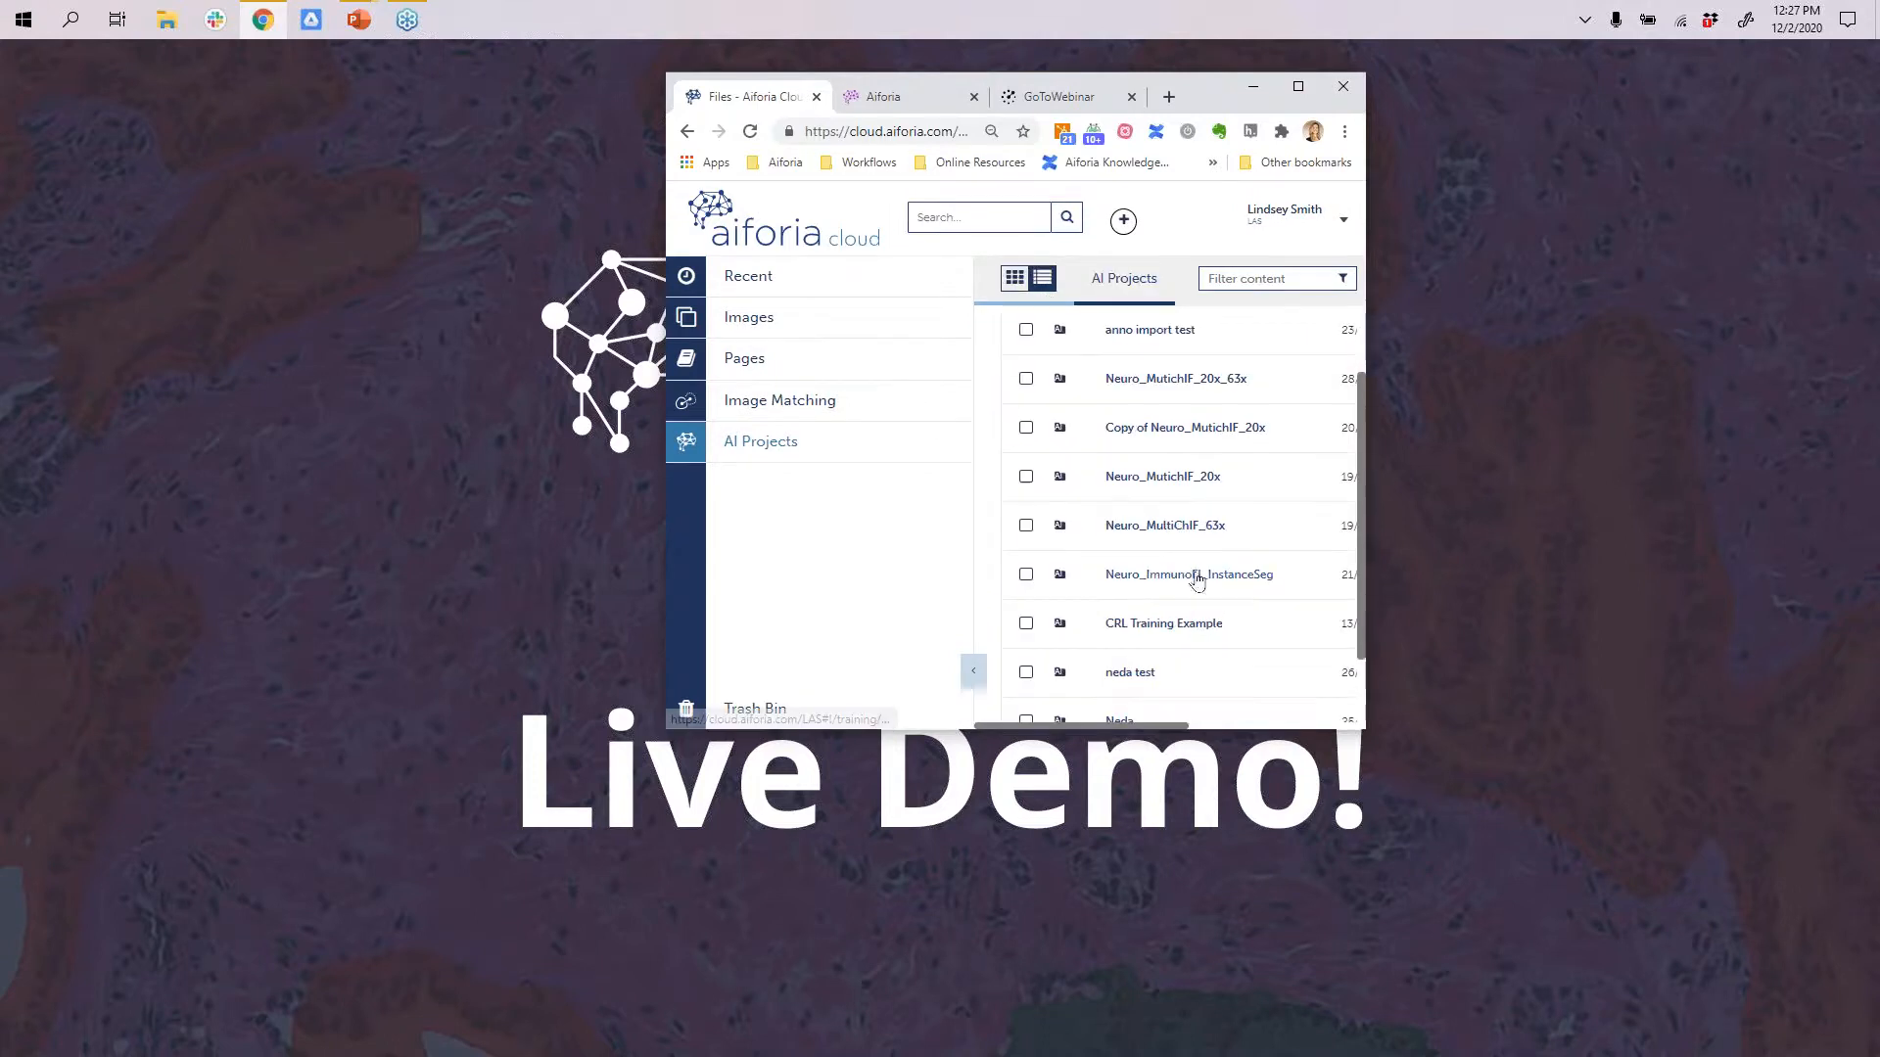
click(1207, 479)
- Open the project's first confocal image, display its color channel settings, and maximize the browser window
drag(1204, 98, 780, 119)
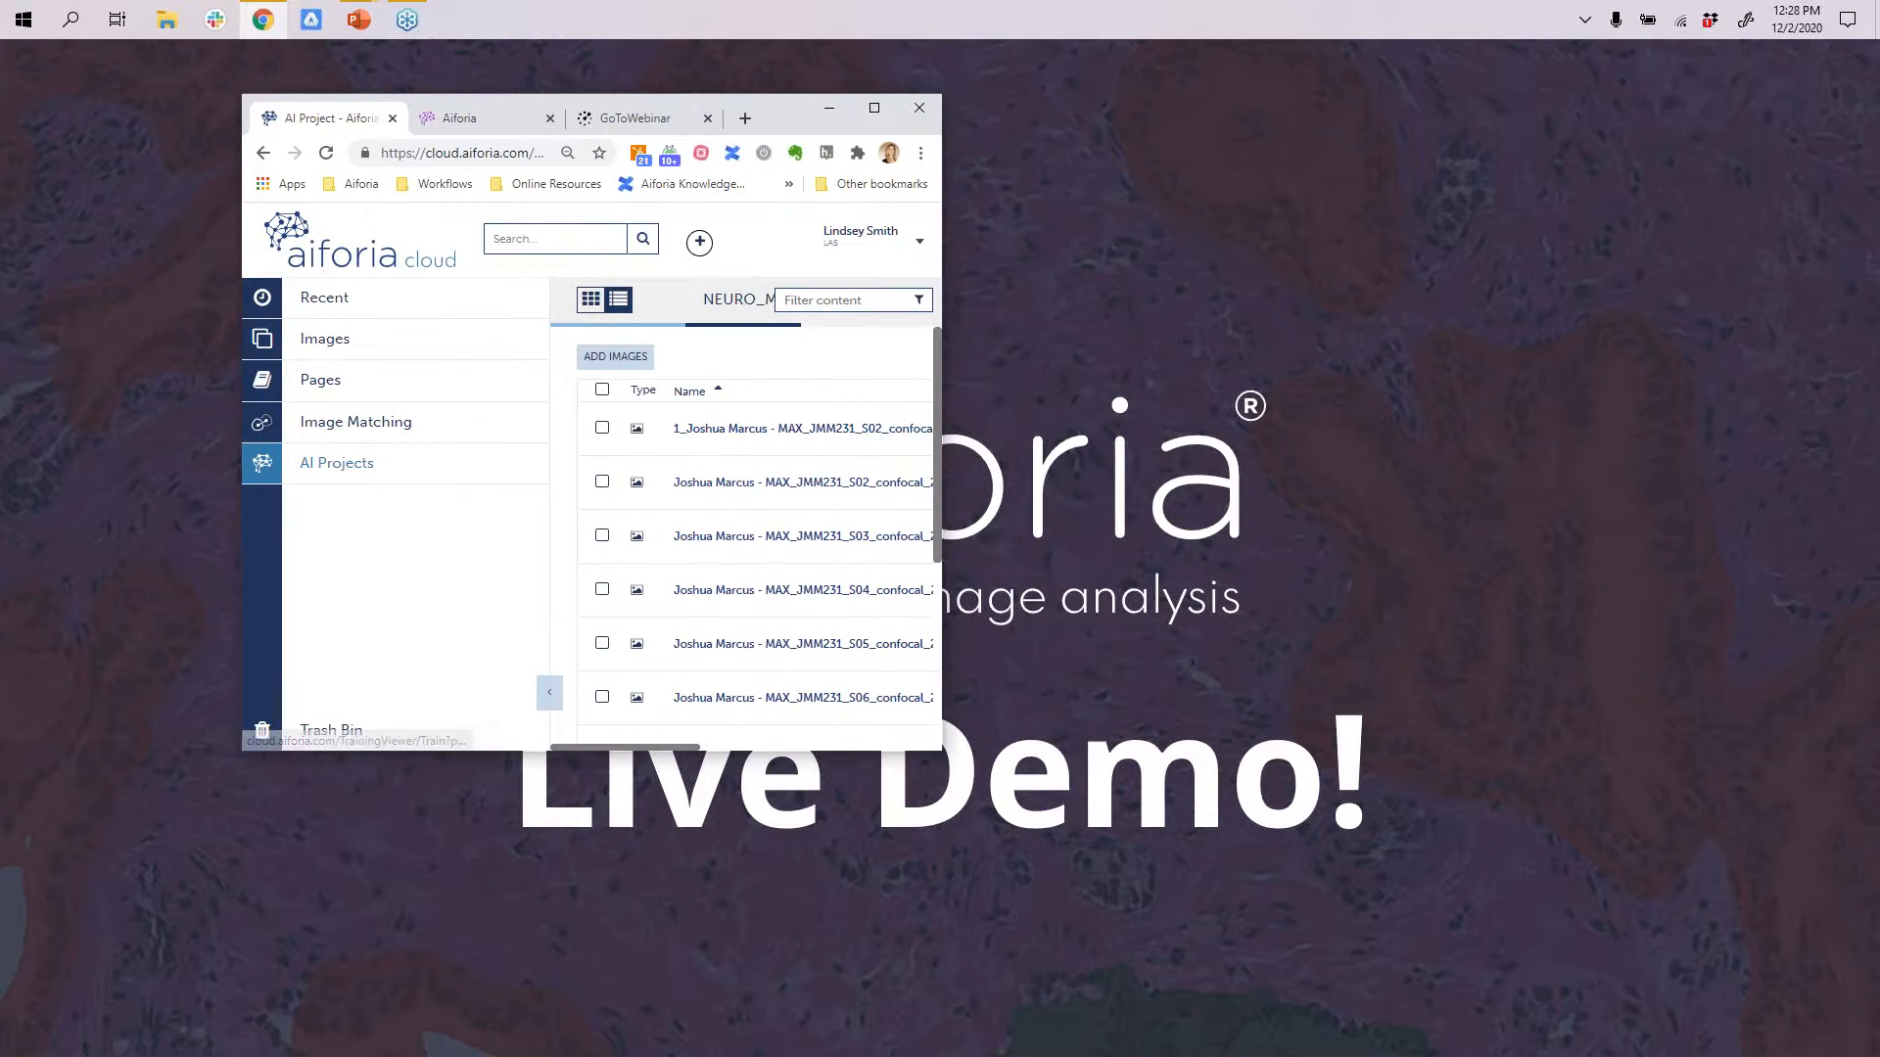
click(818, 431)
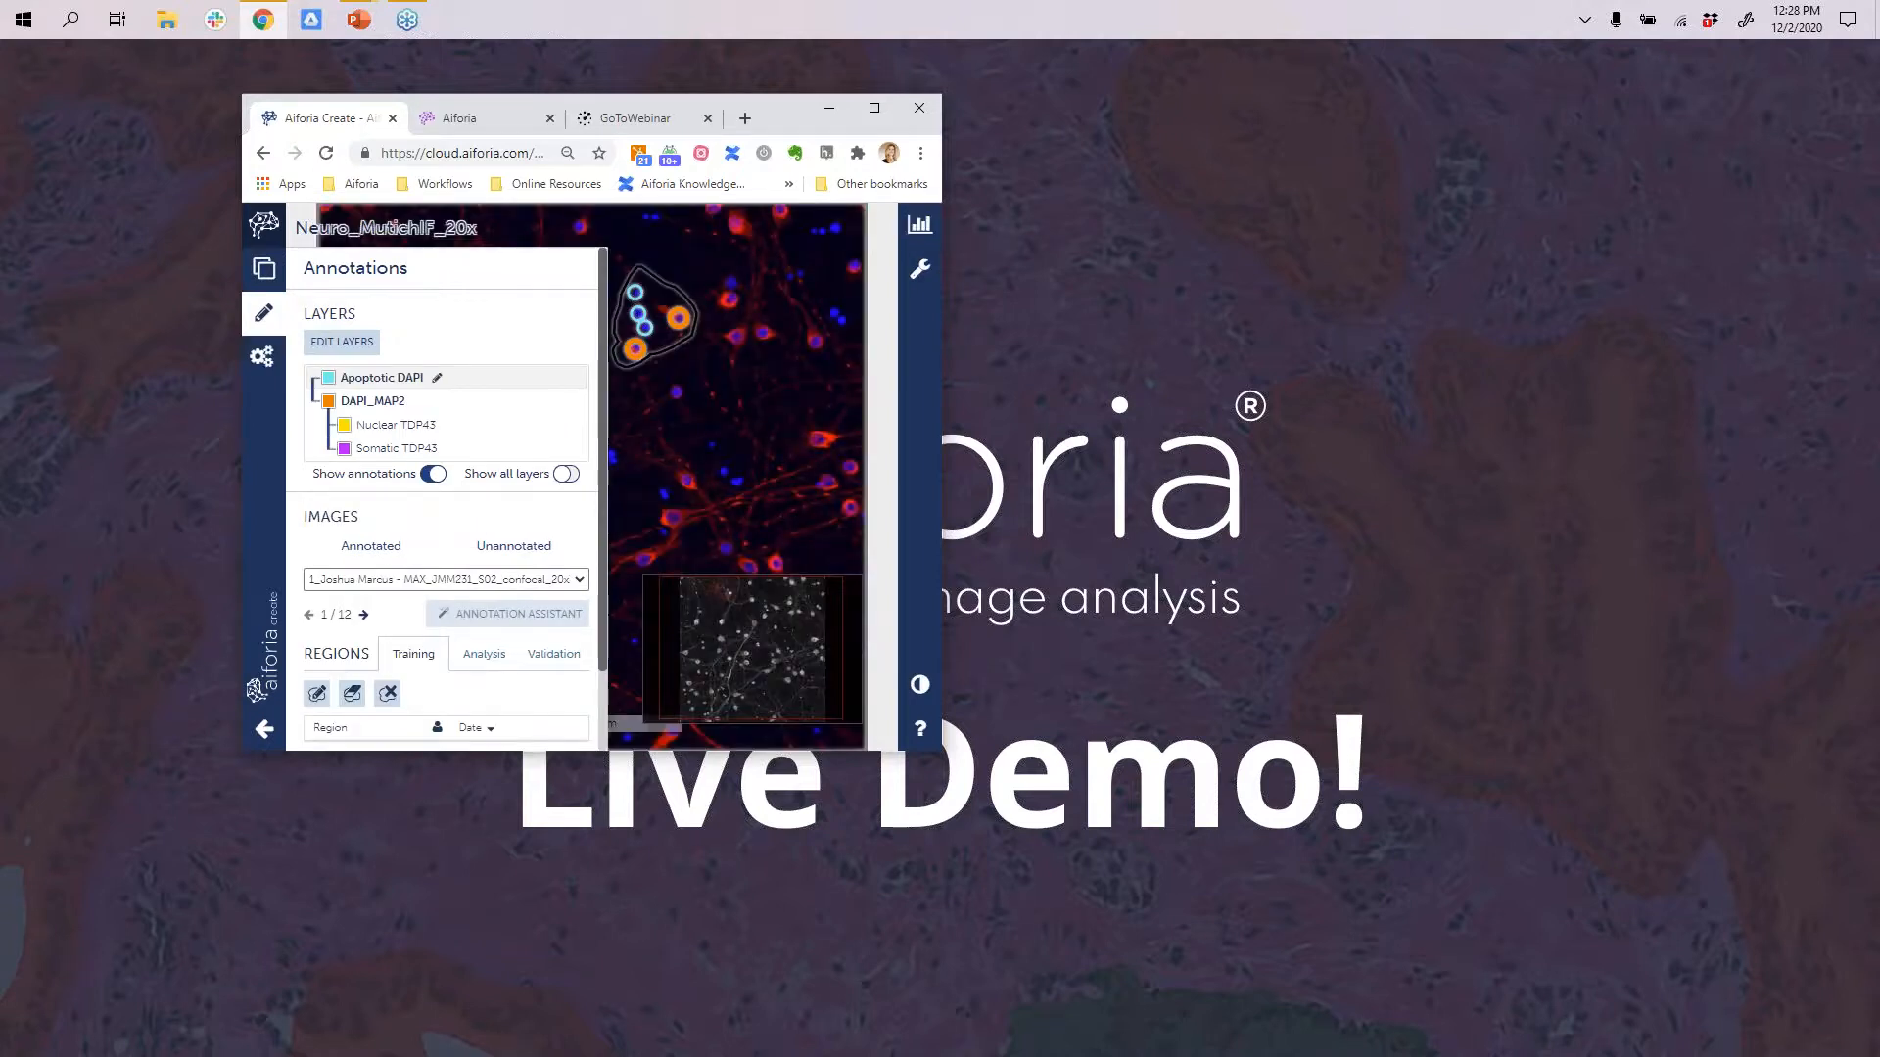
drag(231, 360, 11, 407)
click(910, 284)
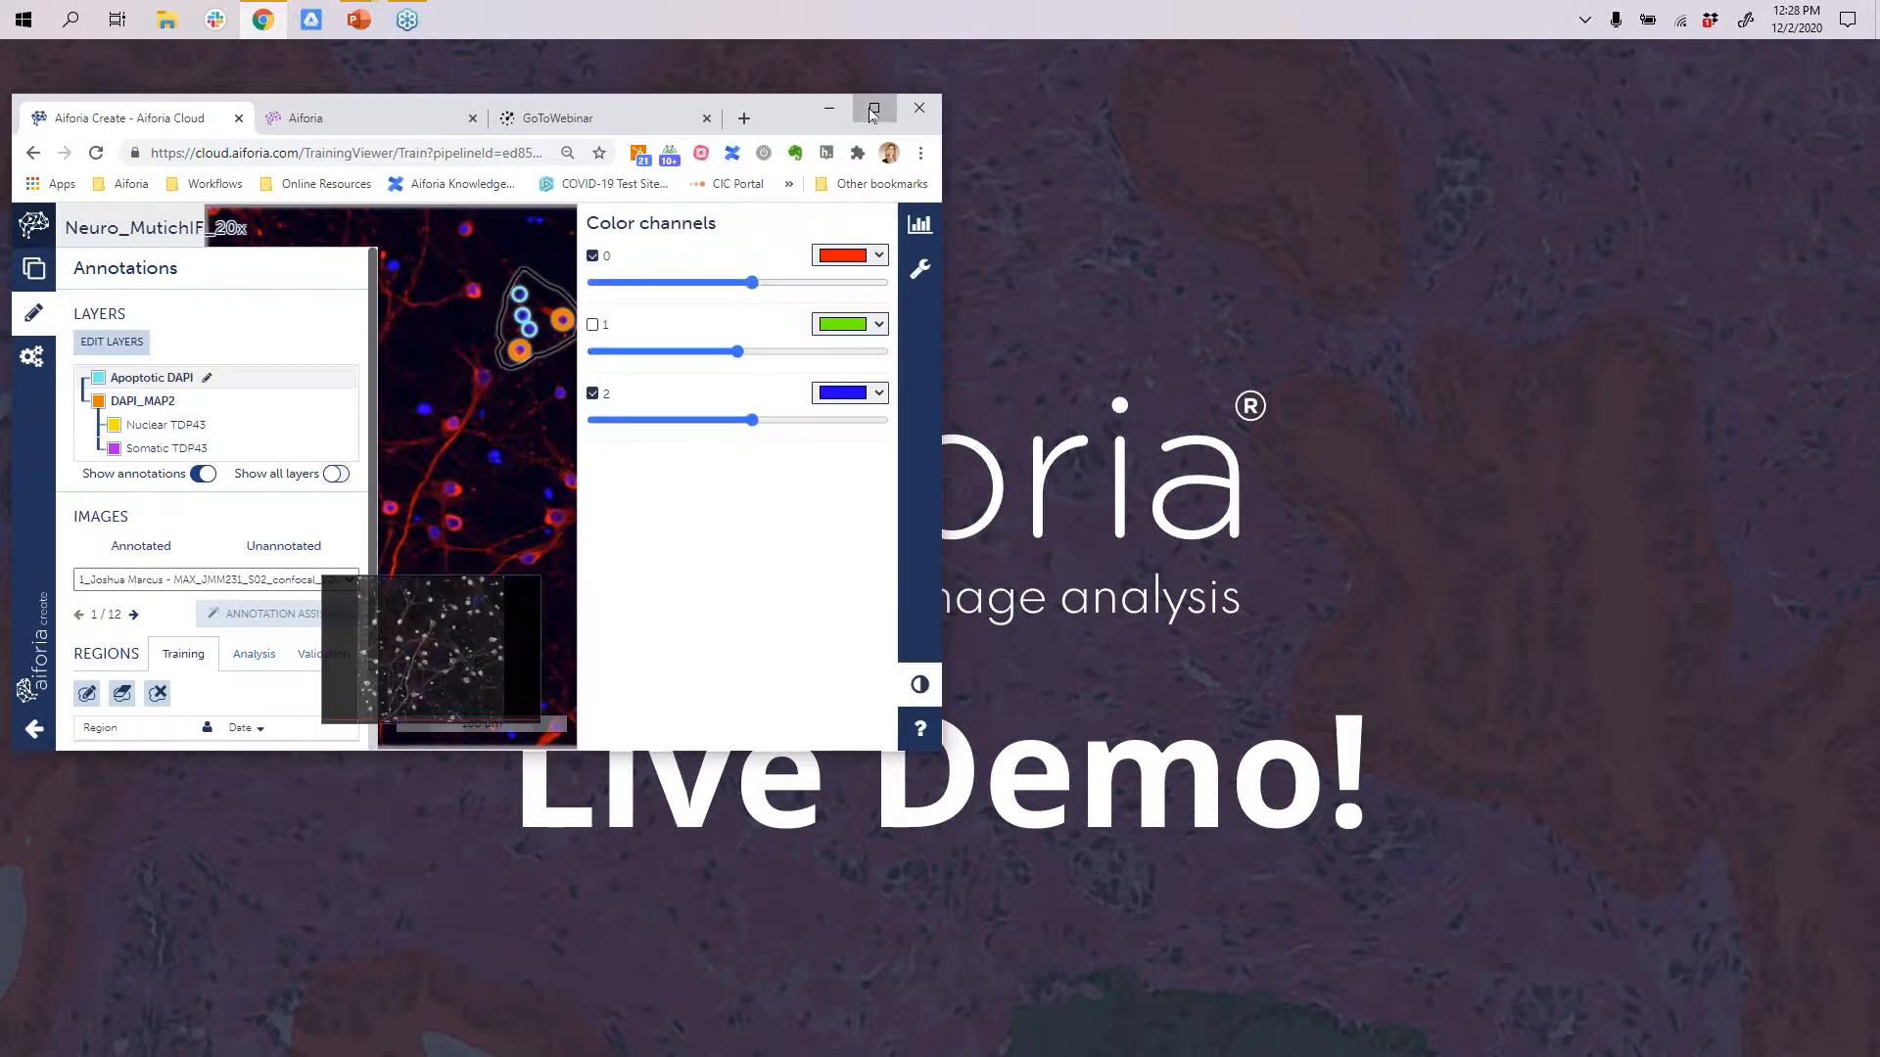
click(872, 110)
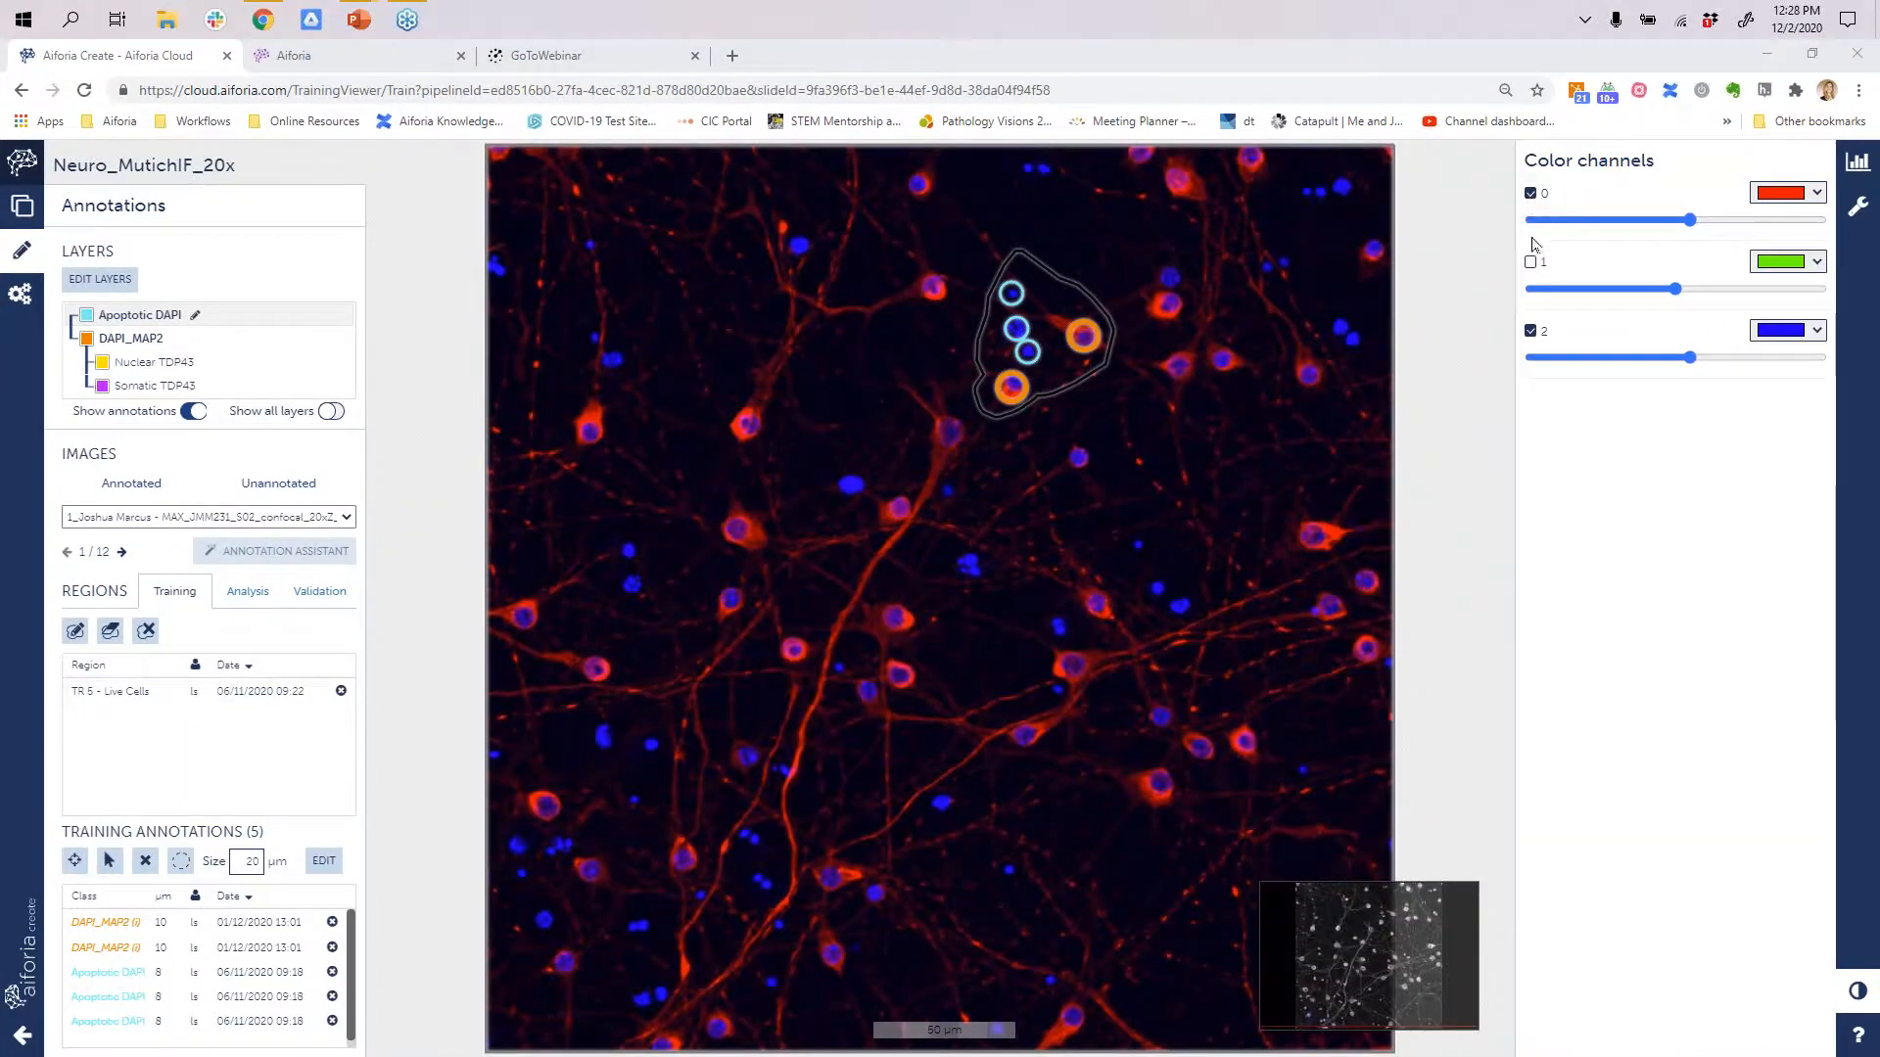
- Examine the neurons in the individual color channels, ending with only the green channel 1 shown
click(1530, 331)
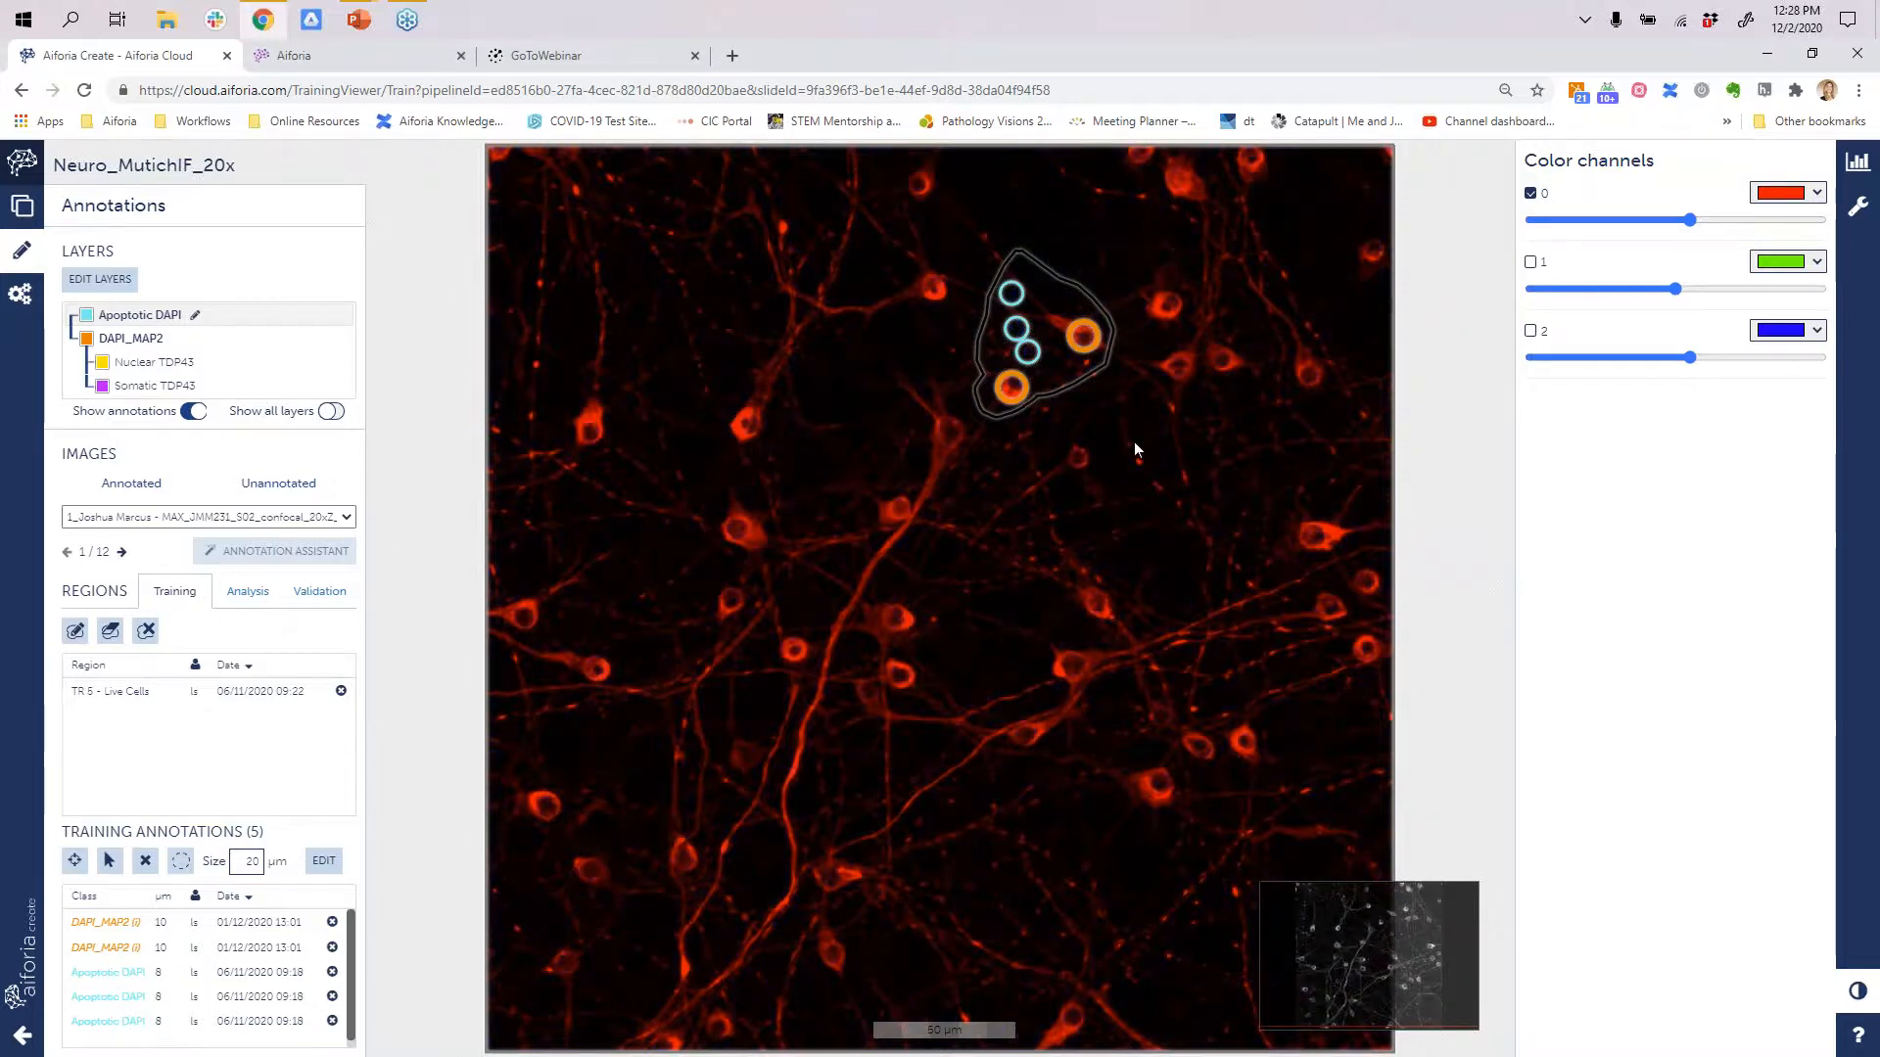
scroll(1134, 451, up, 3)
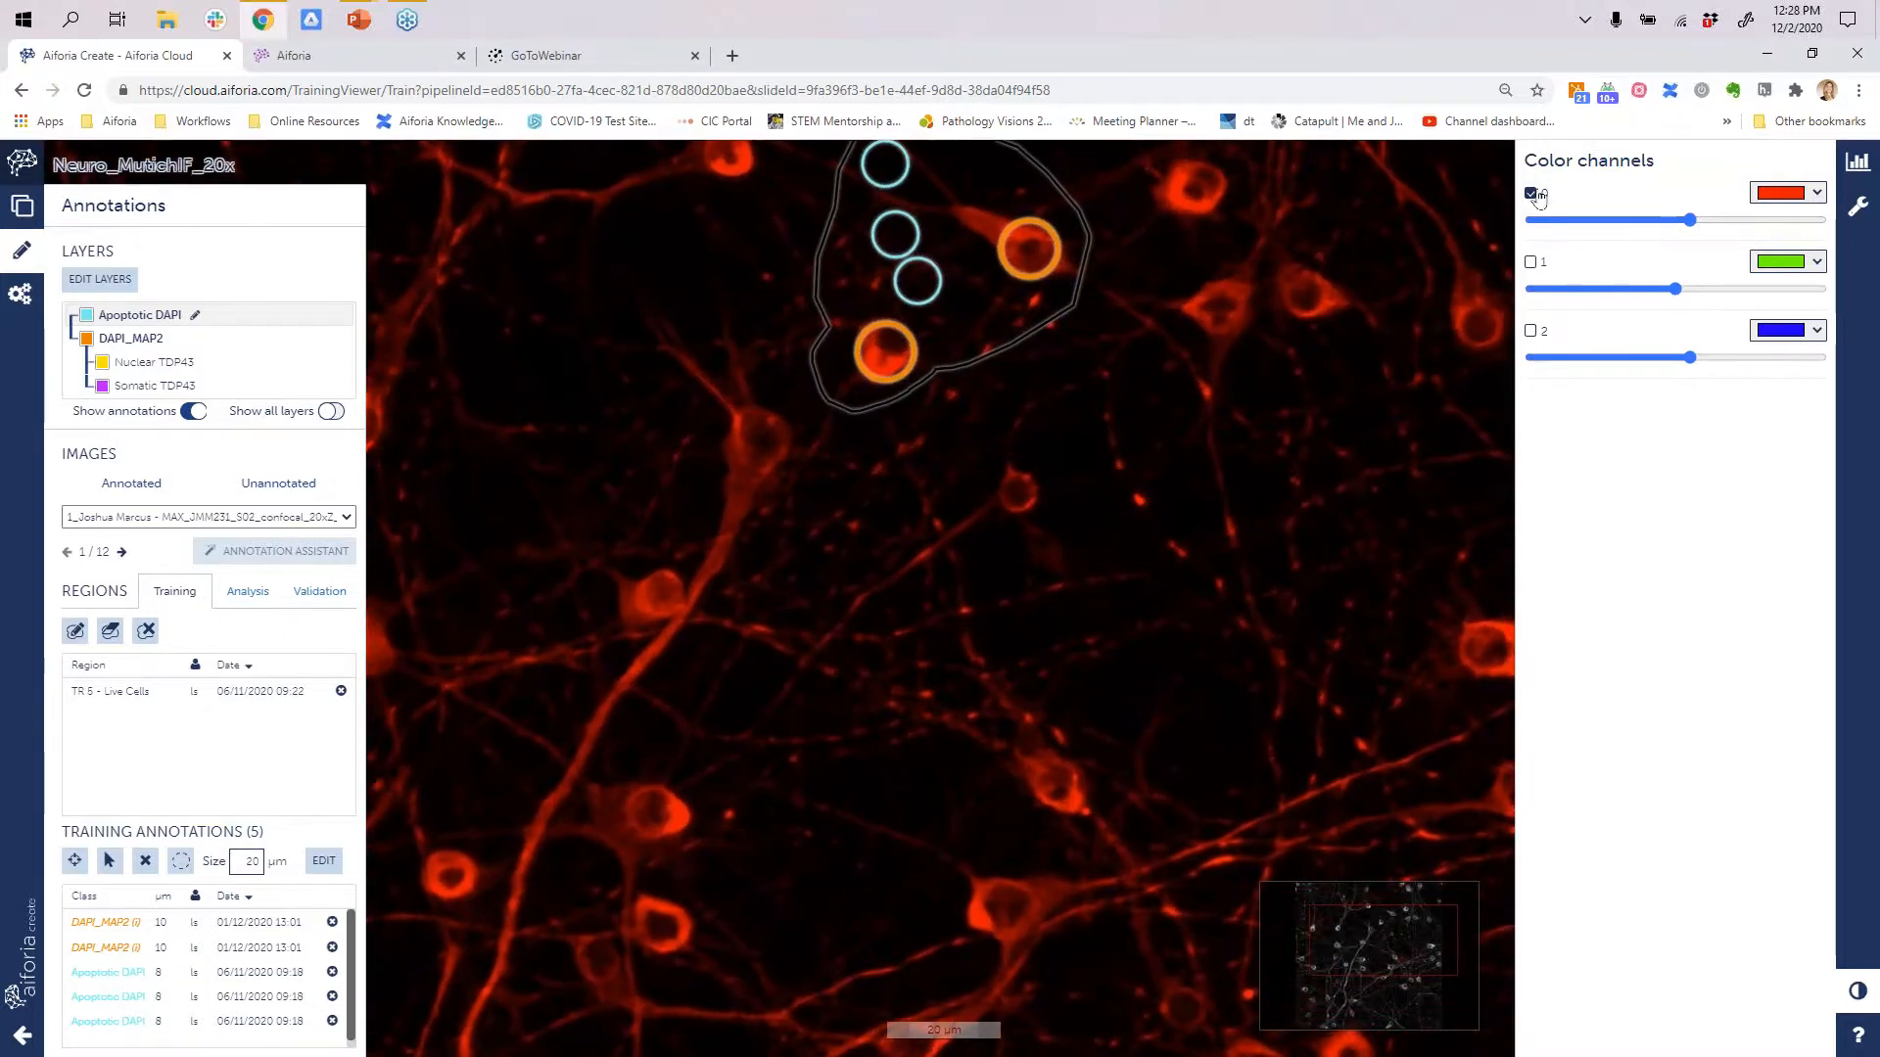
click(1530, 331)
click(1543, 198)
click(1532, 192)
click(1530, 263)
click(1530, 330)
click(1530, 194)
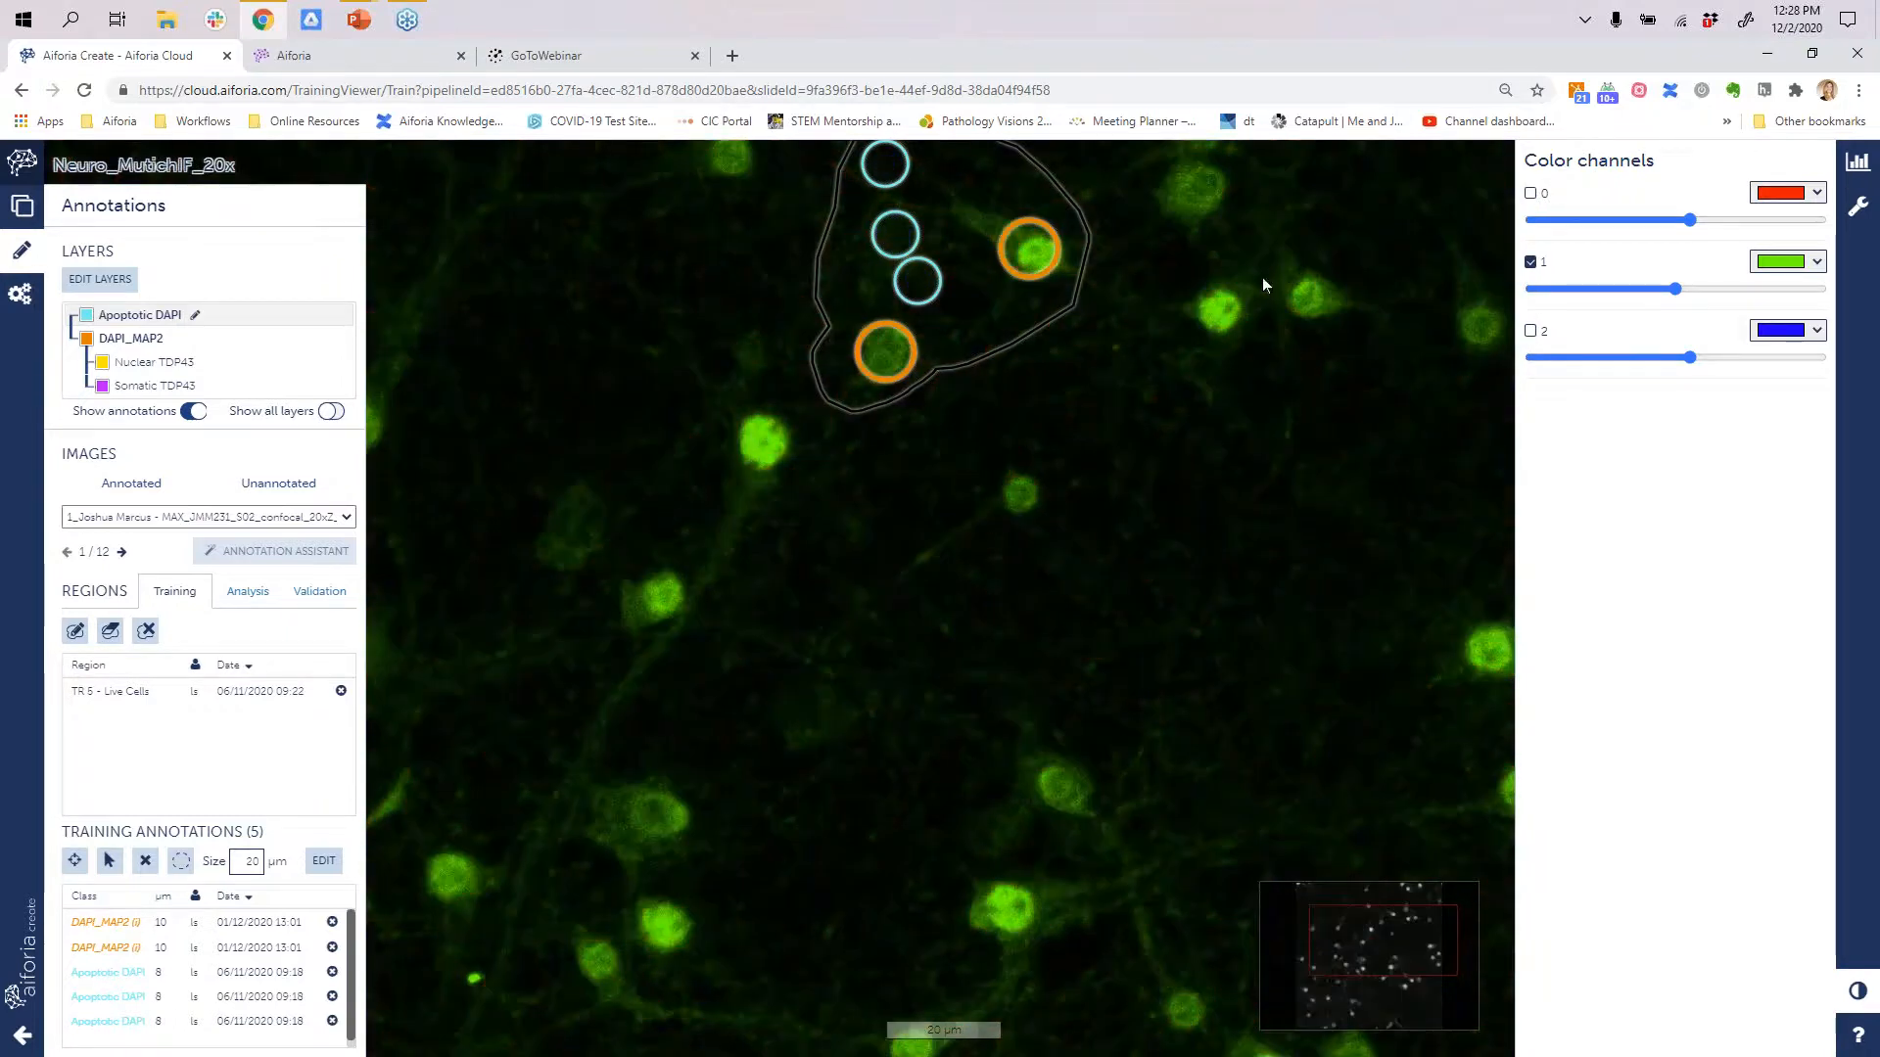
- Overlay the 20x_NeuroIF_30ki_LAS analysis results on the first image and examine the detected cells
click(1857, 162)
click(1796, 201)
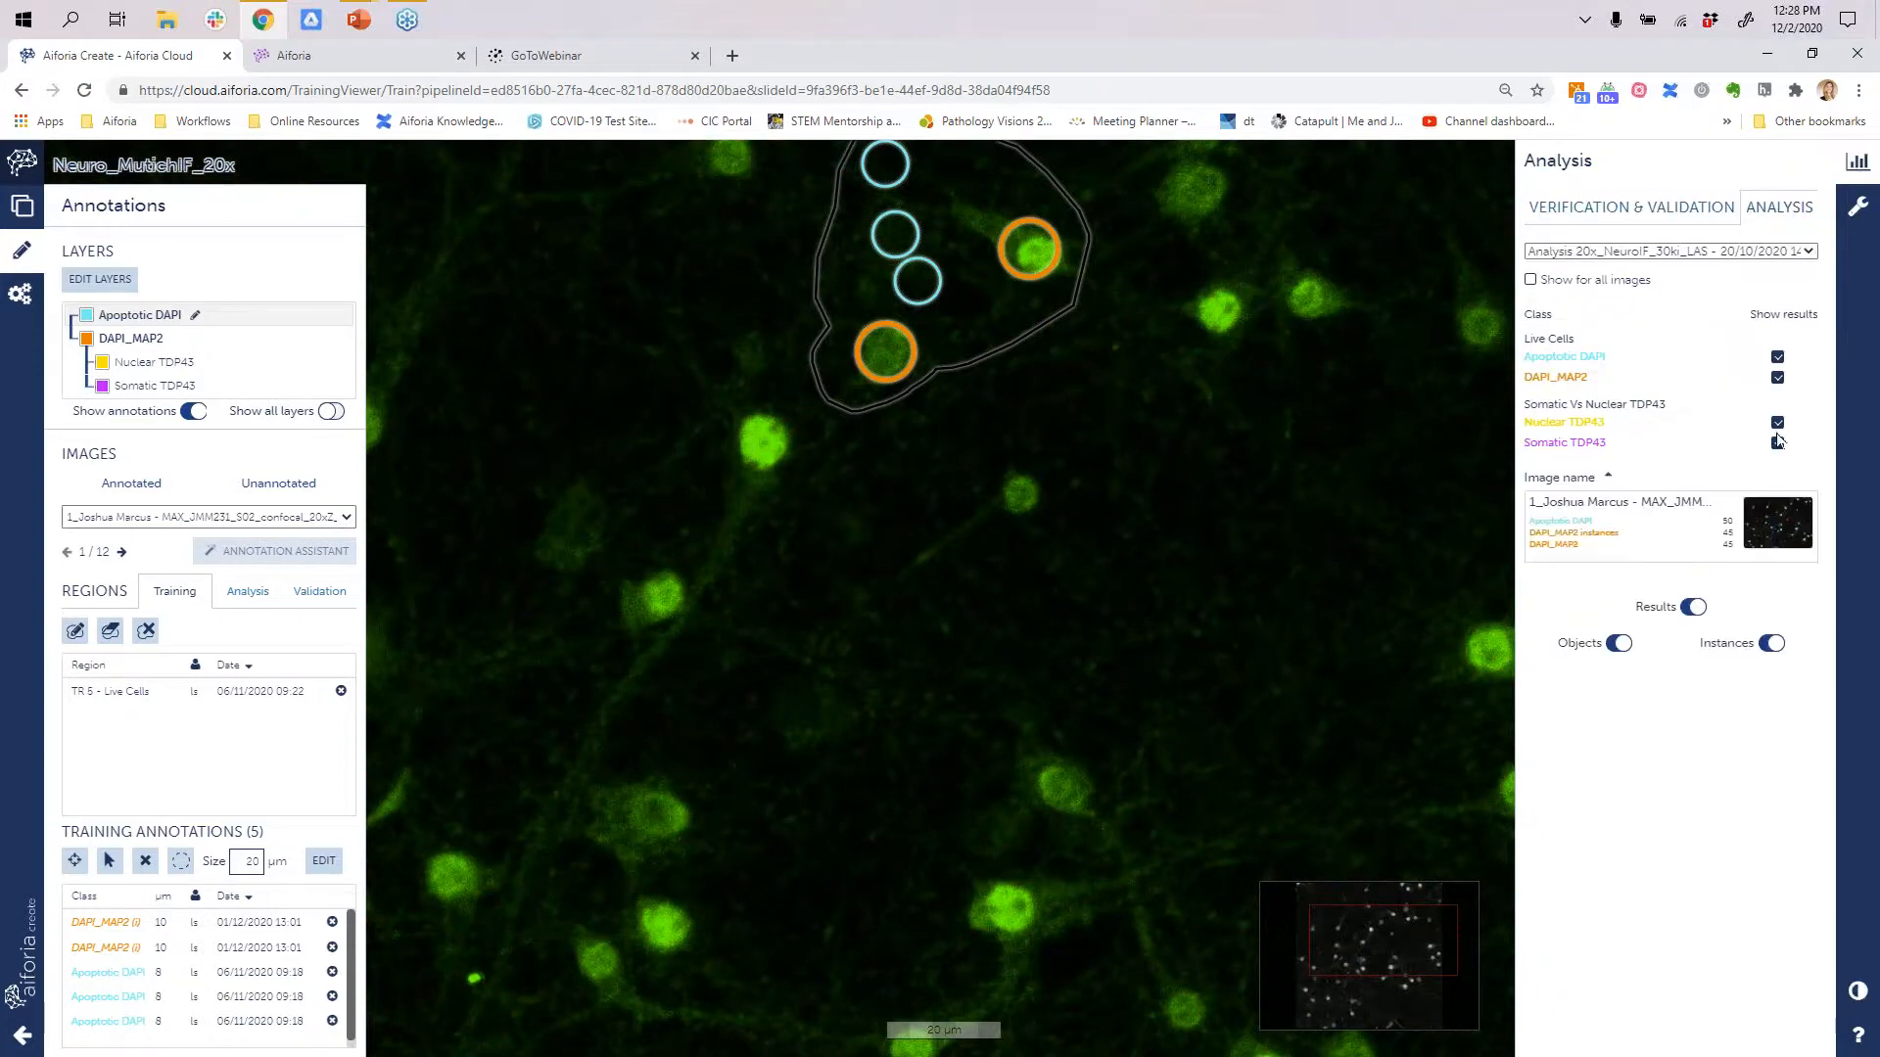
click(1771, 539)
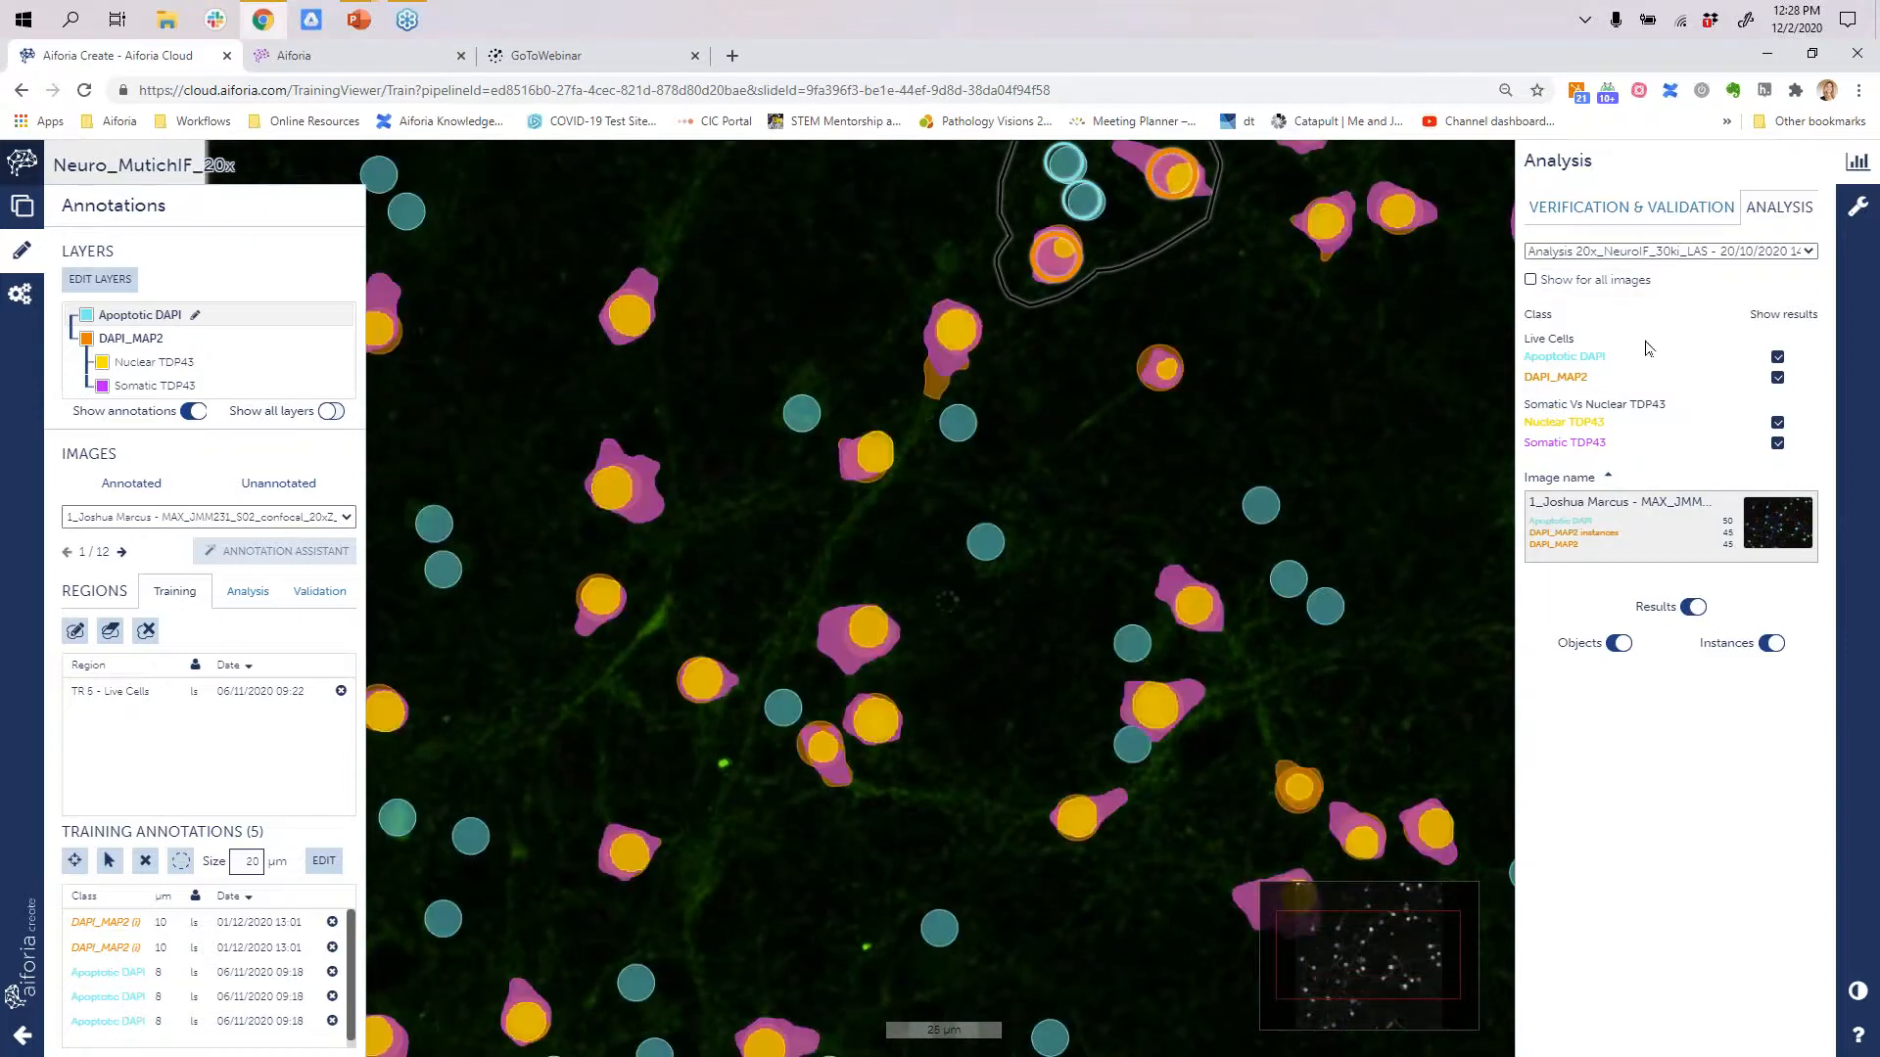
scroll(1184, 611, up, 3)
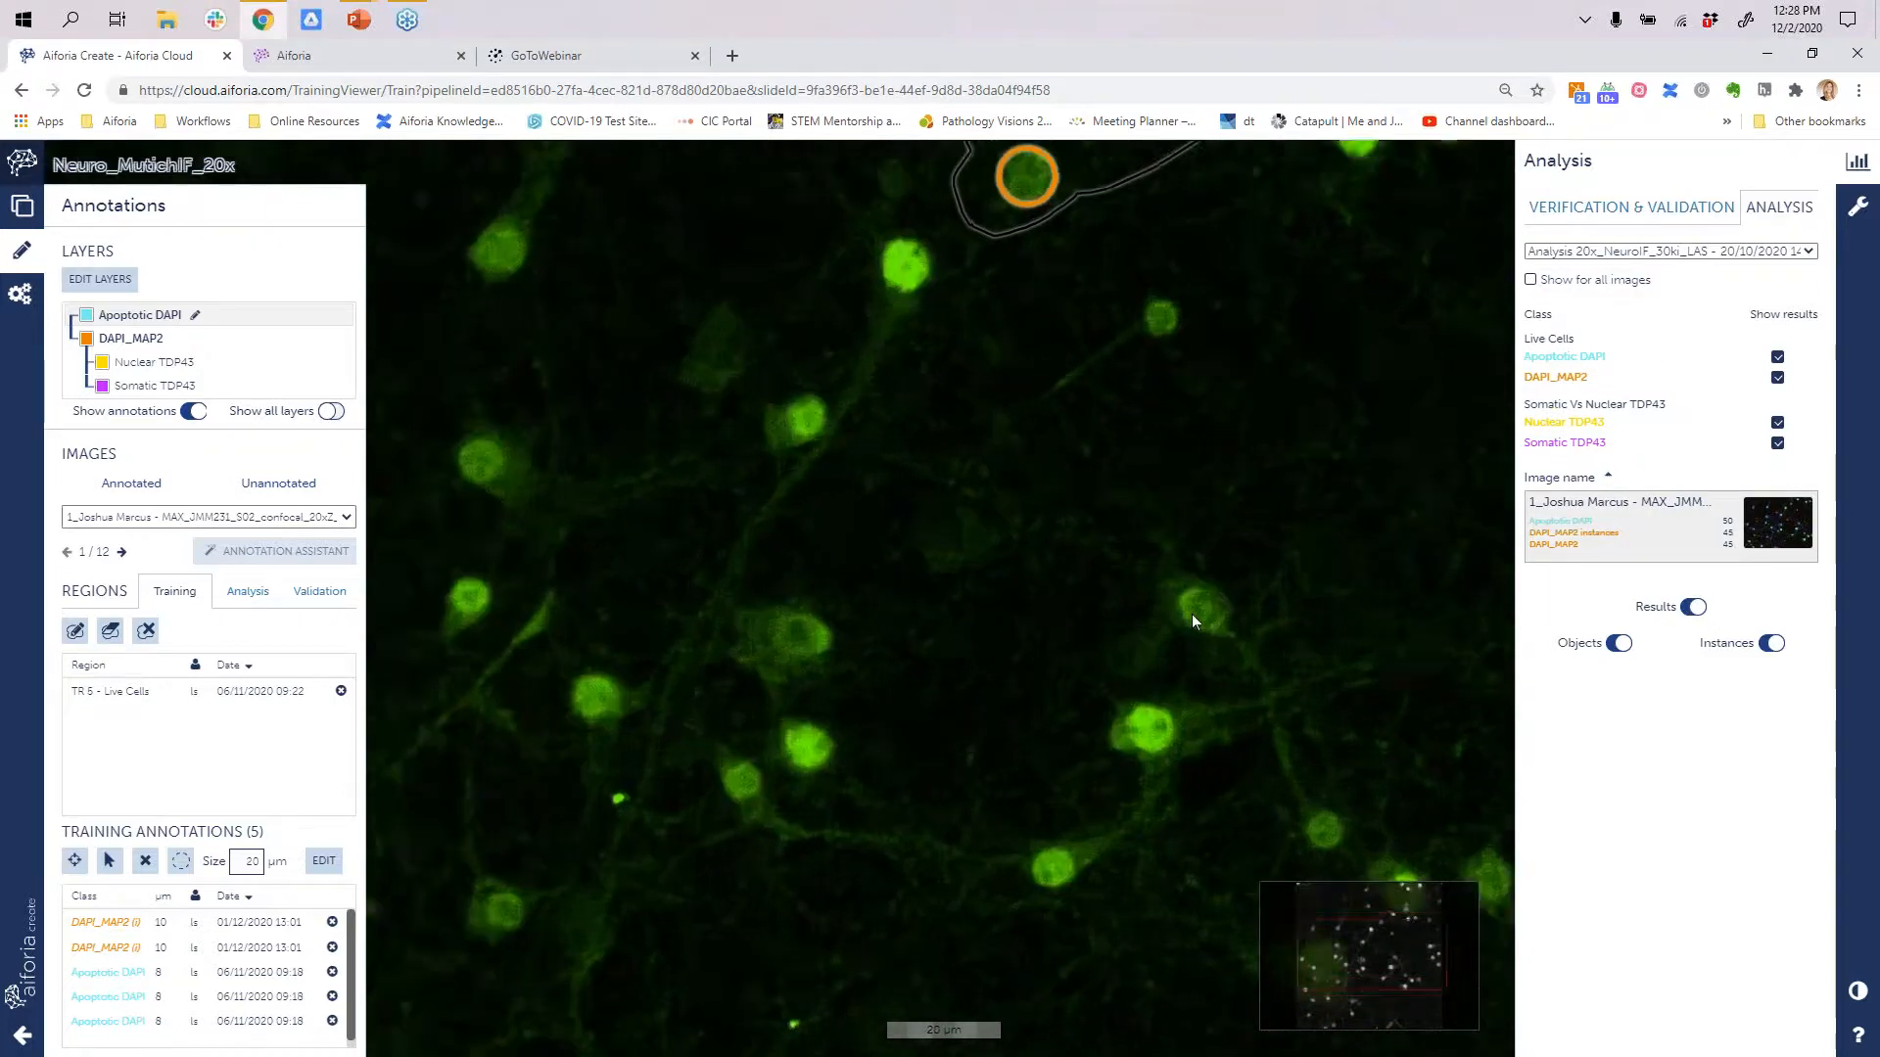
- Compare the analysis results with and without the TDP43 classes, then show only Nuclear TDP43 and Somatic TDP43
click(1777, 422)
click(1777, 443)
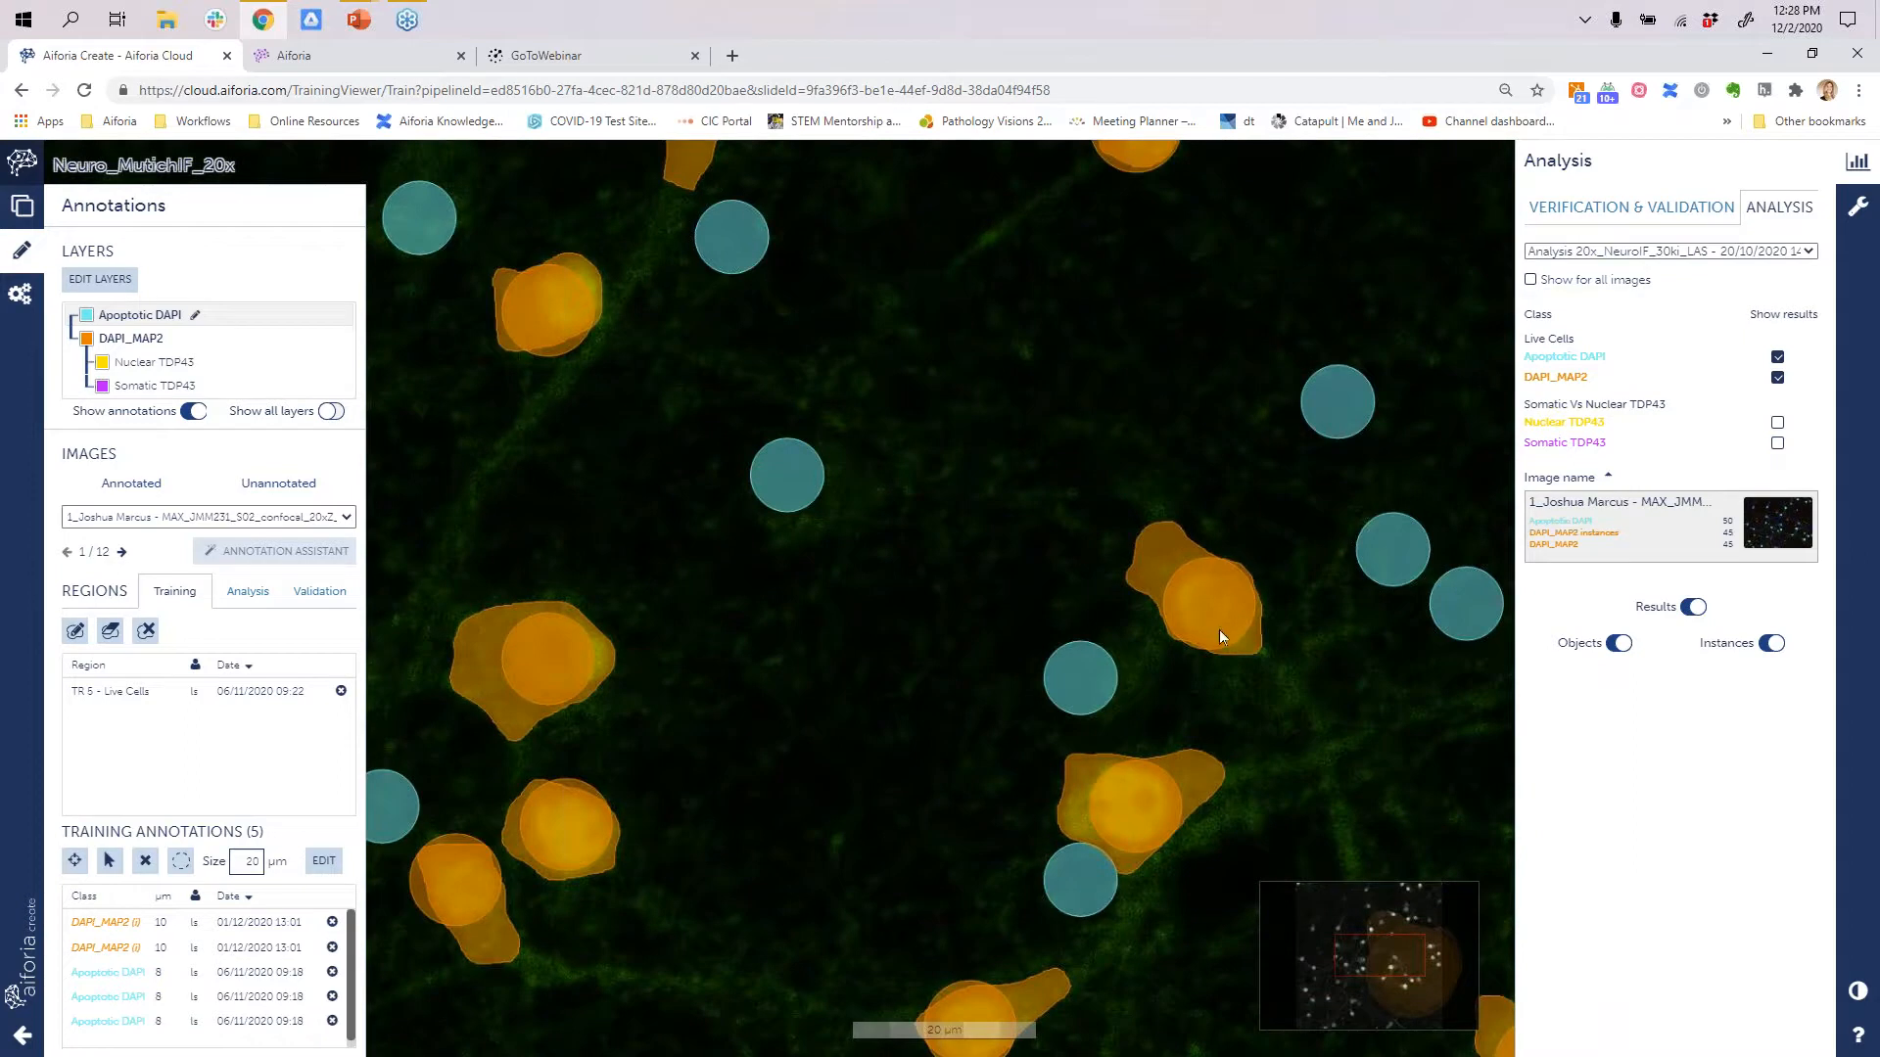
click(1777, 422)
click(1777, 443)
click(1777, 378)
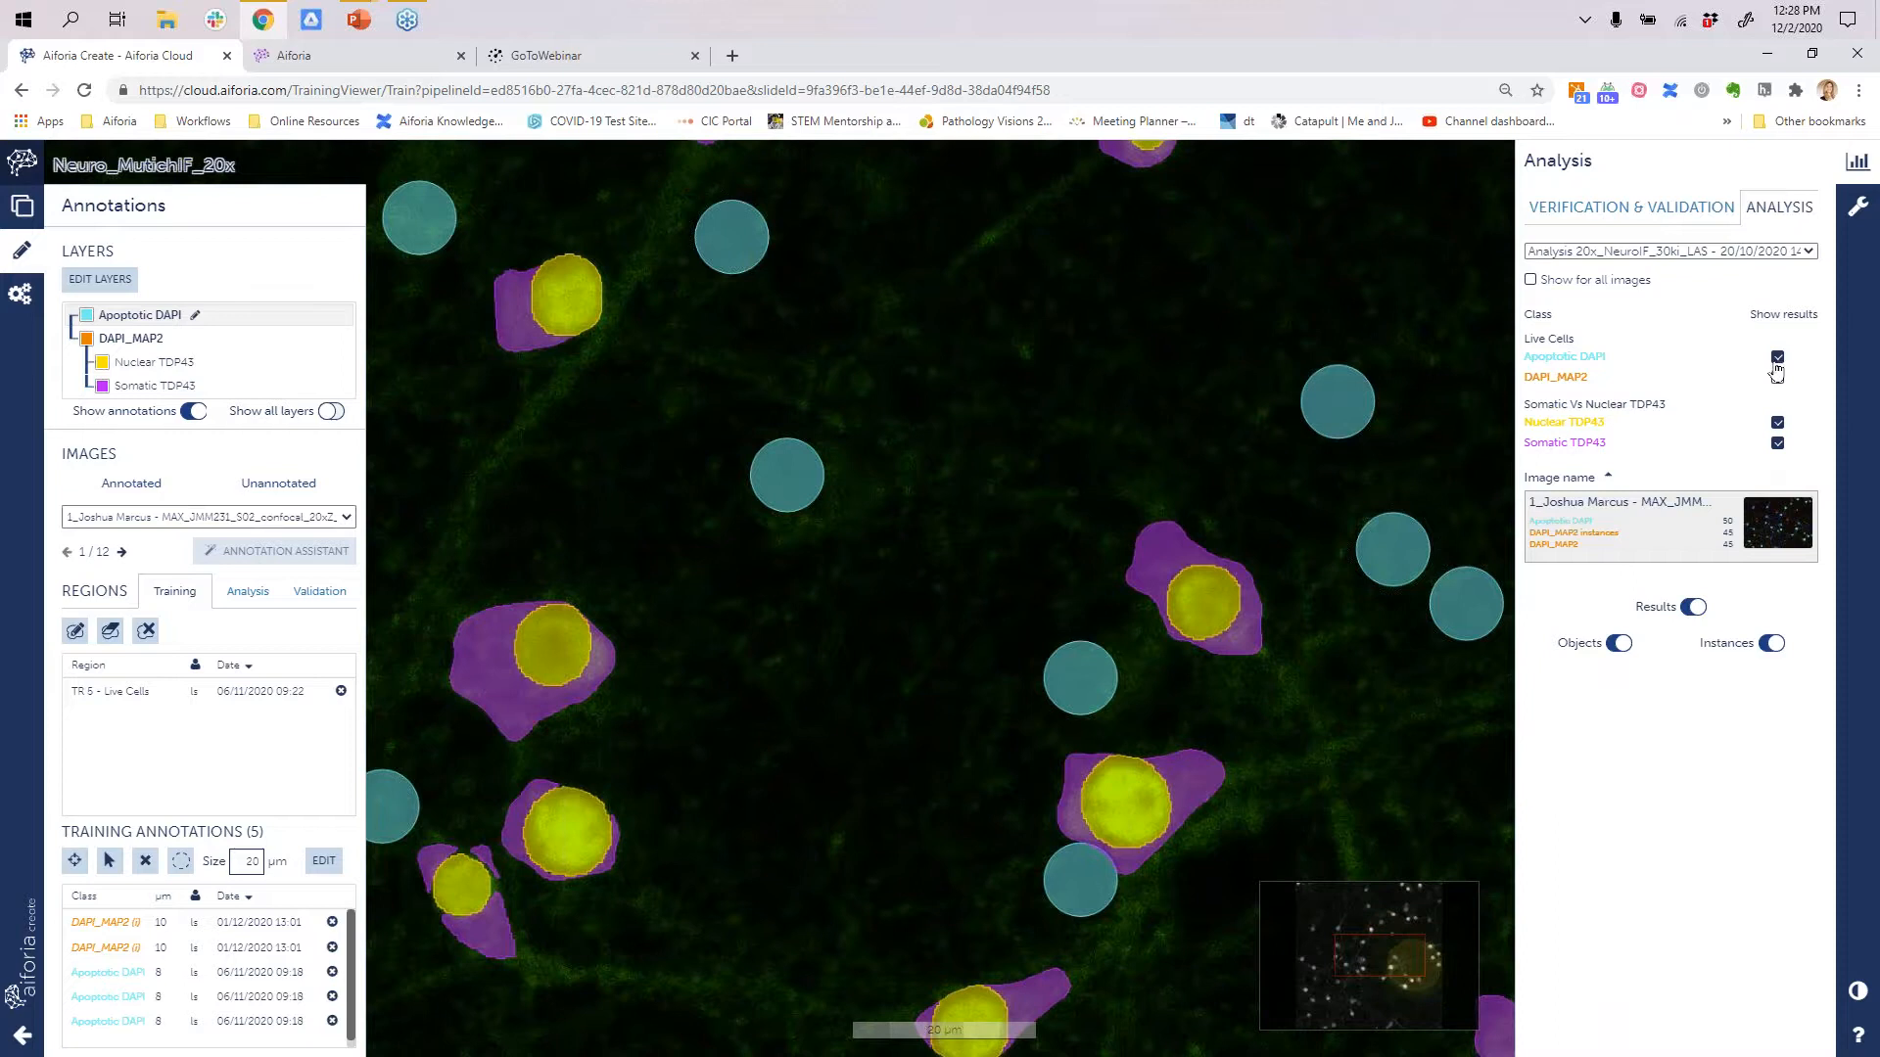
click(1777, 357)
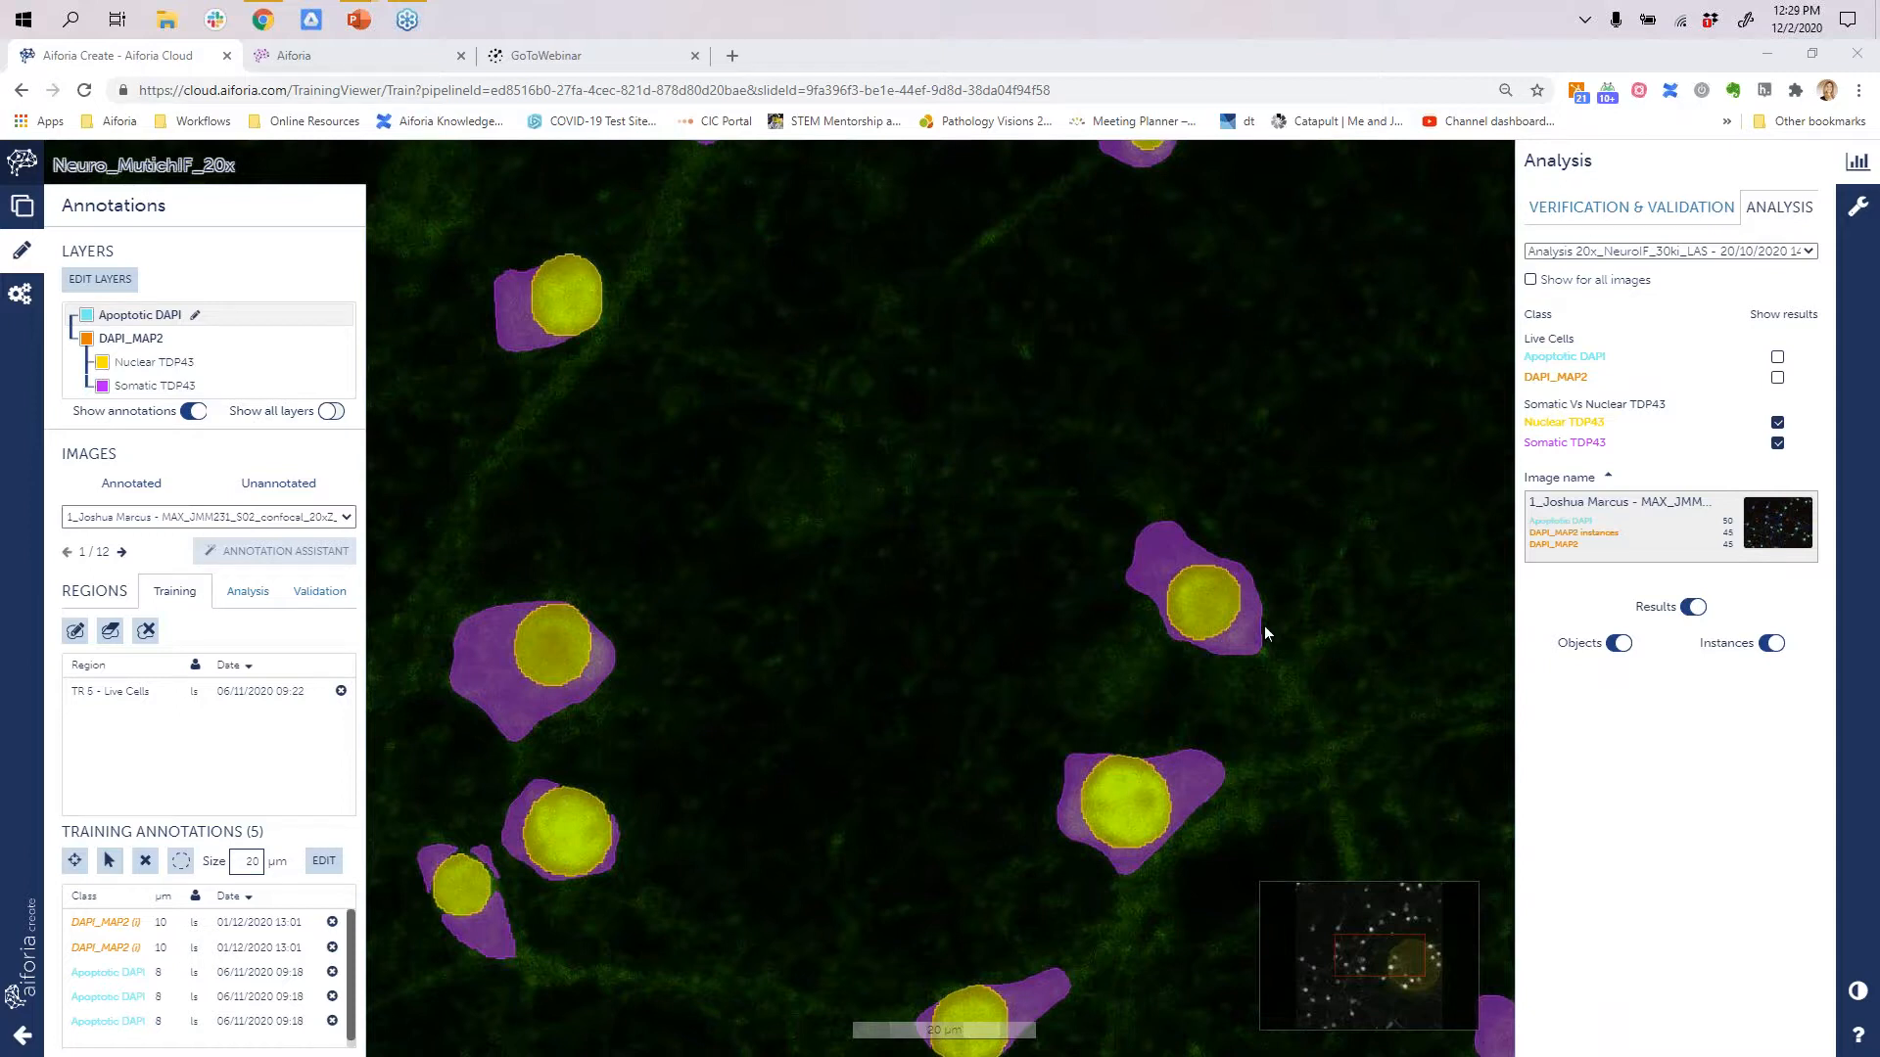
- Bring up the image's color channel settings and change the display color of channel 2 to orange
scroll(1149, 672, down, 2)
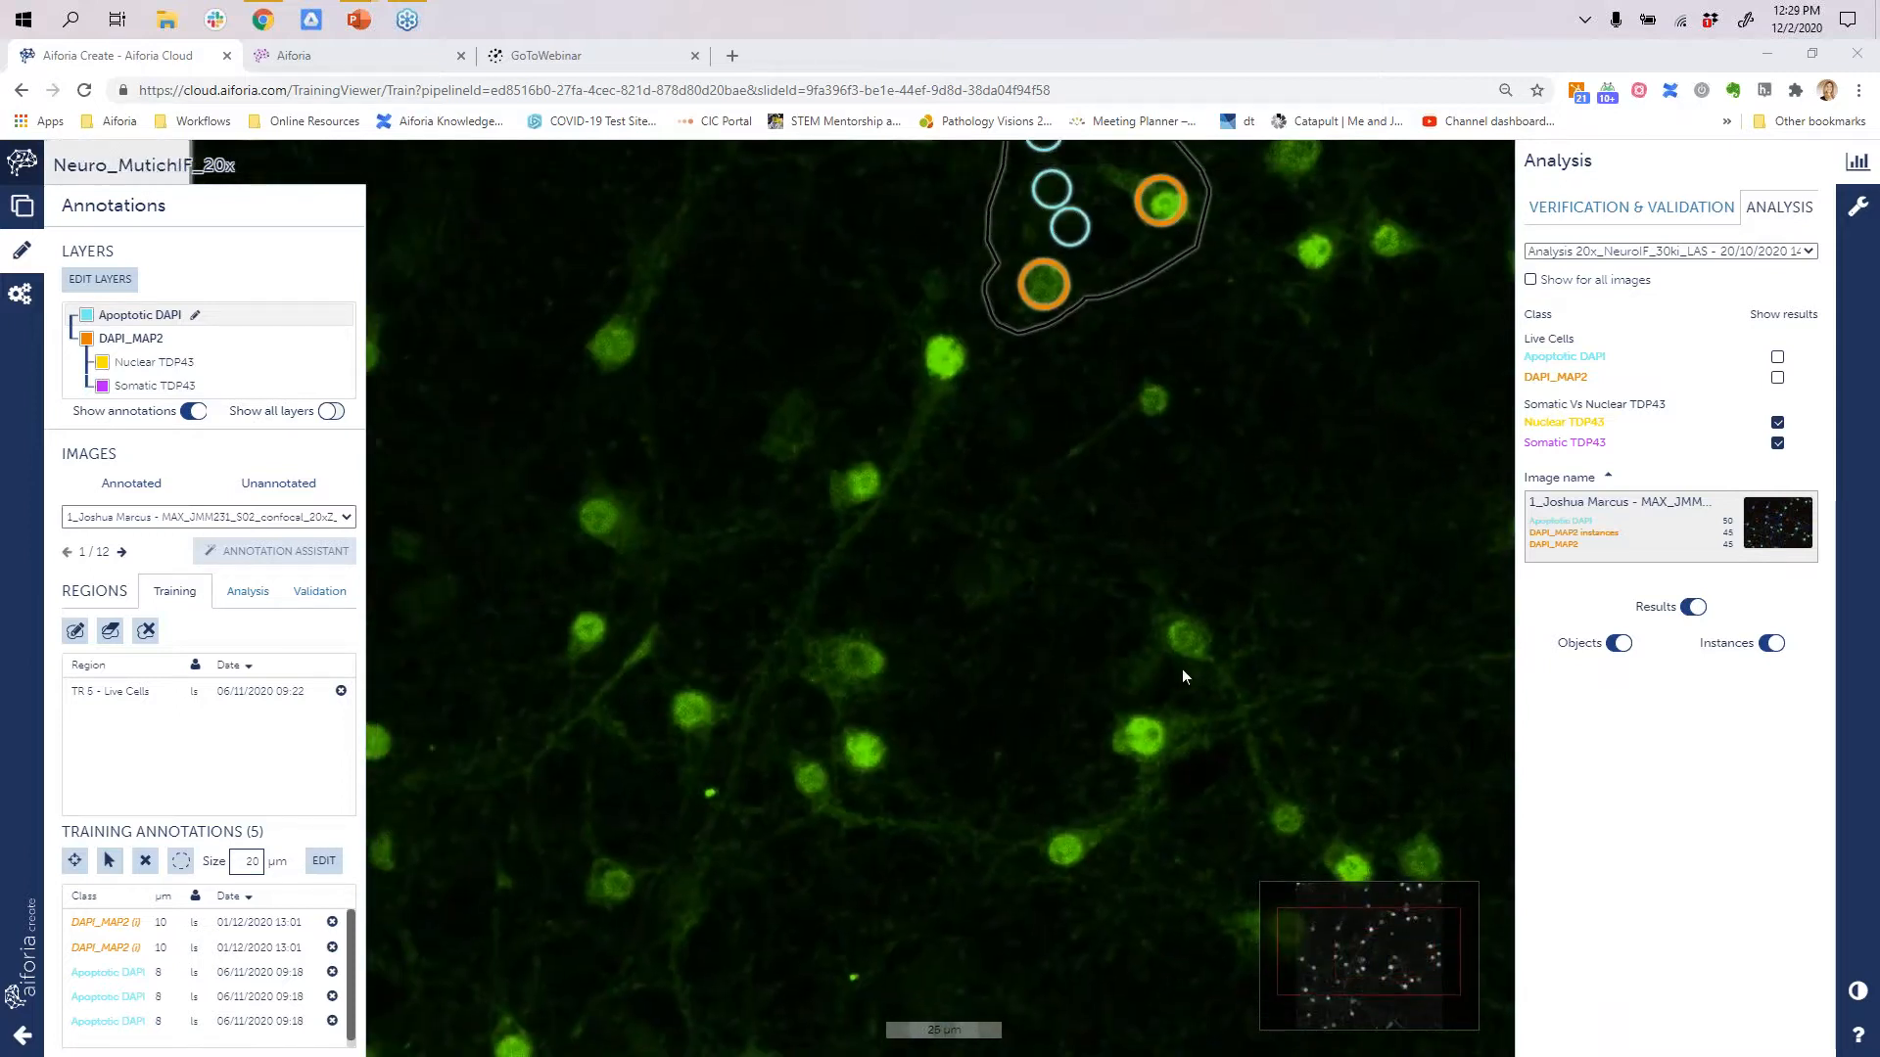
click(1857, 990)
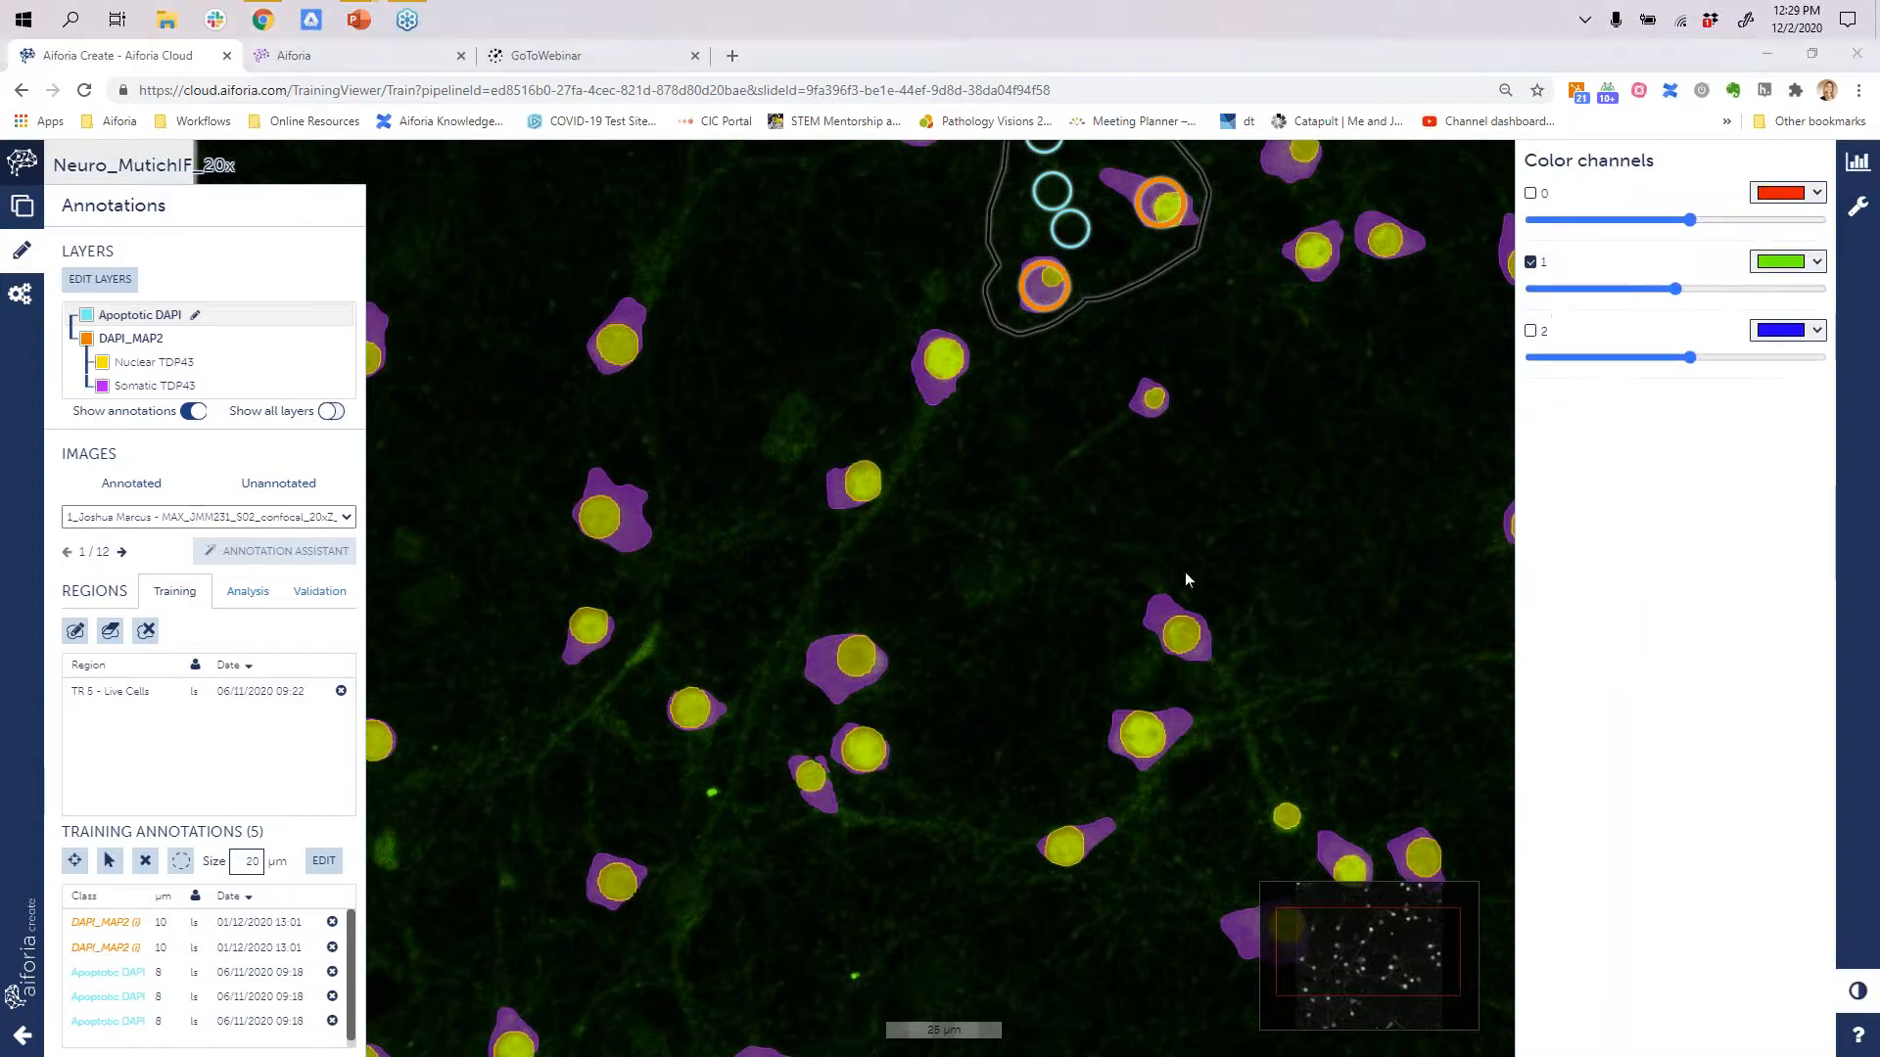
click(1822, 331)
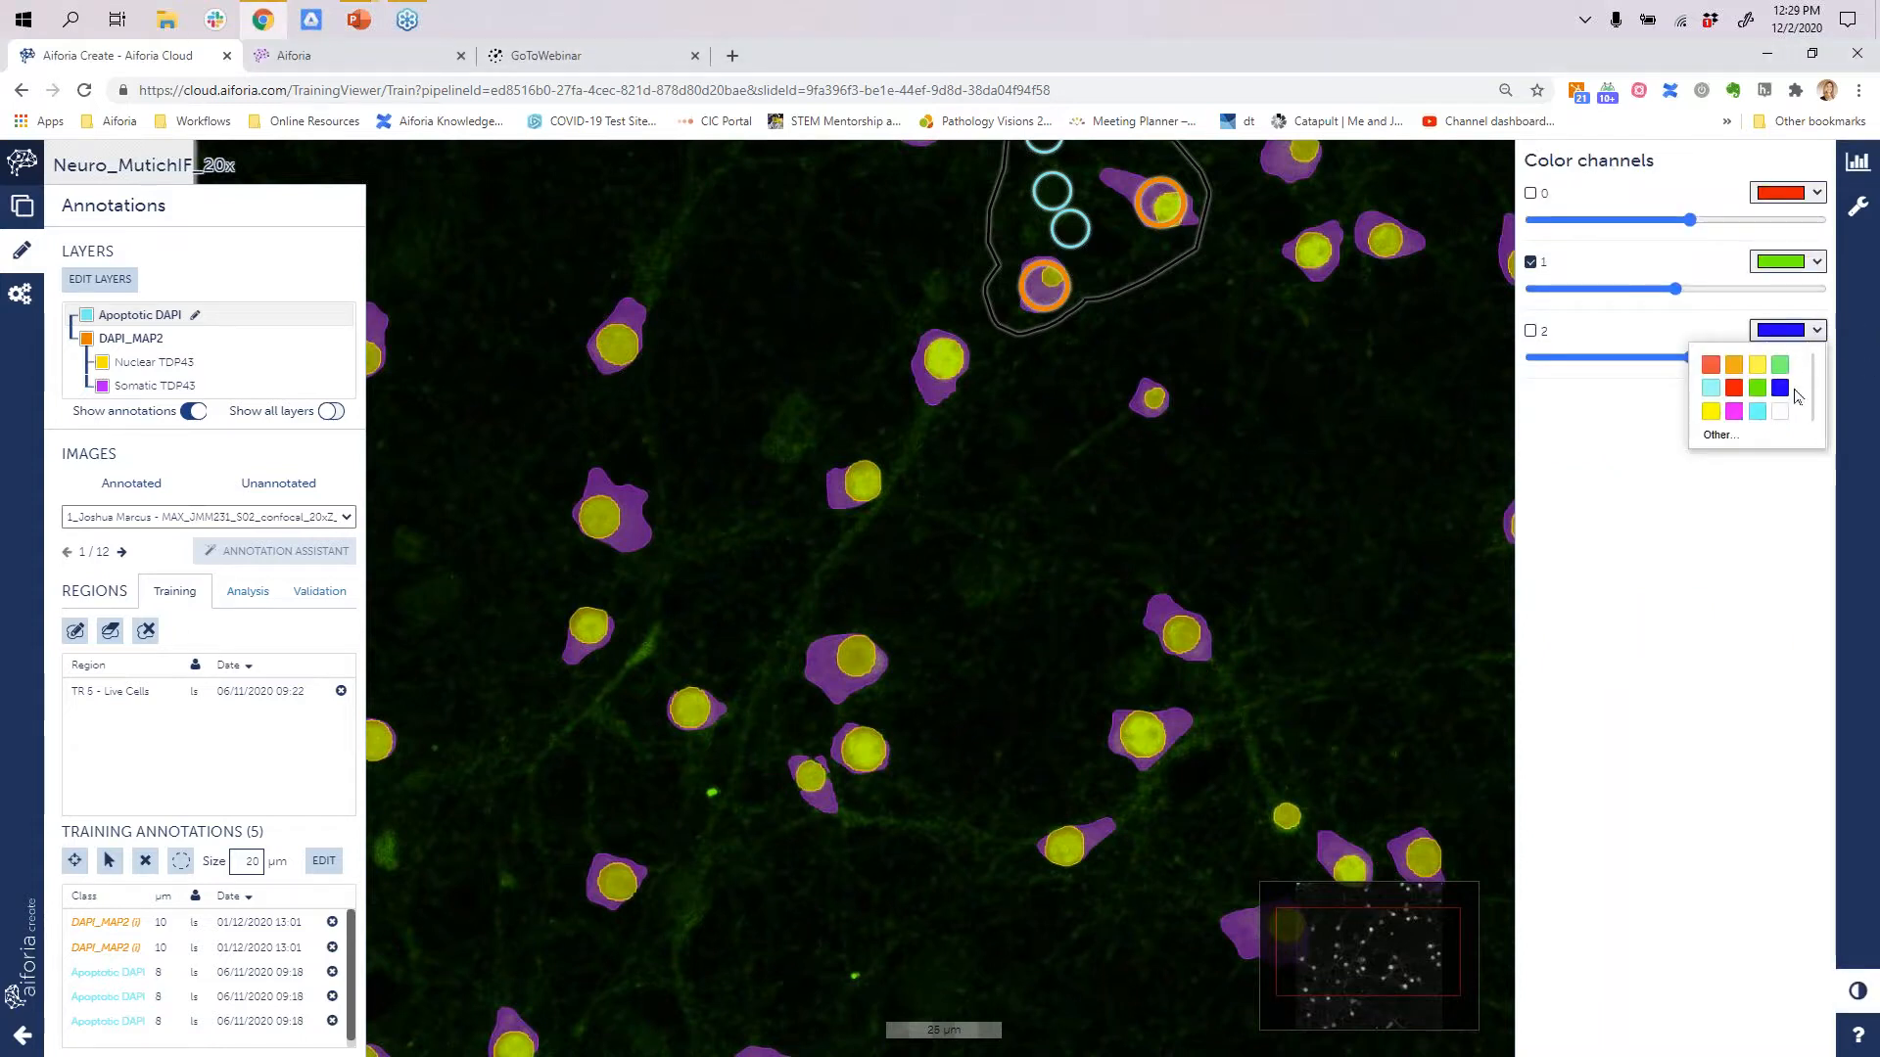
click(1733, 364)
click(1791, 333)
click(1733, 368)
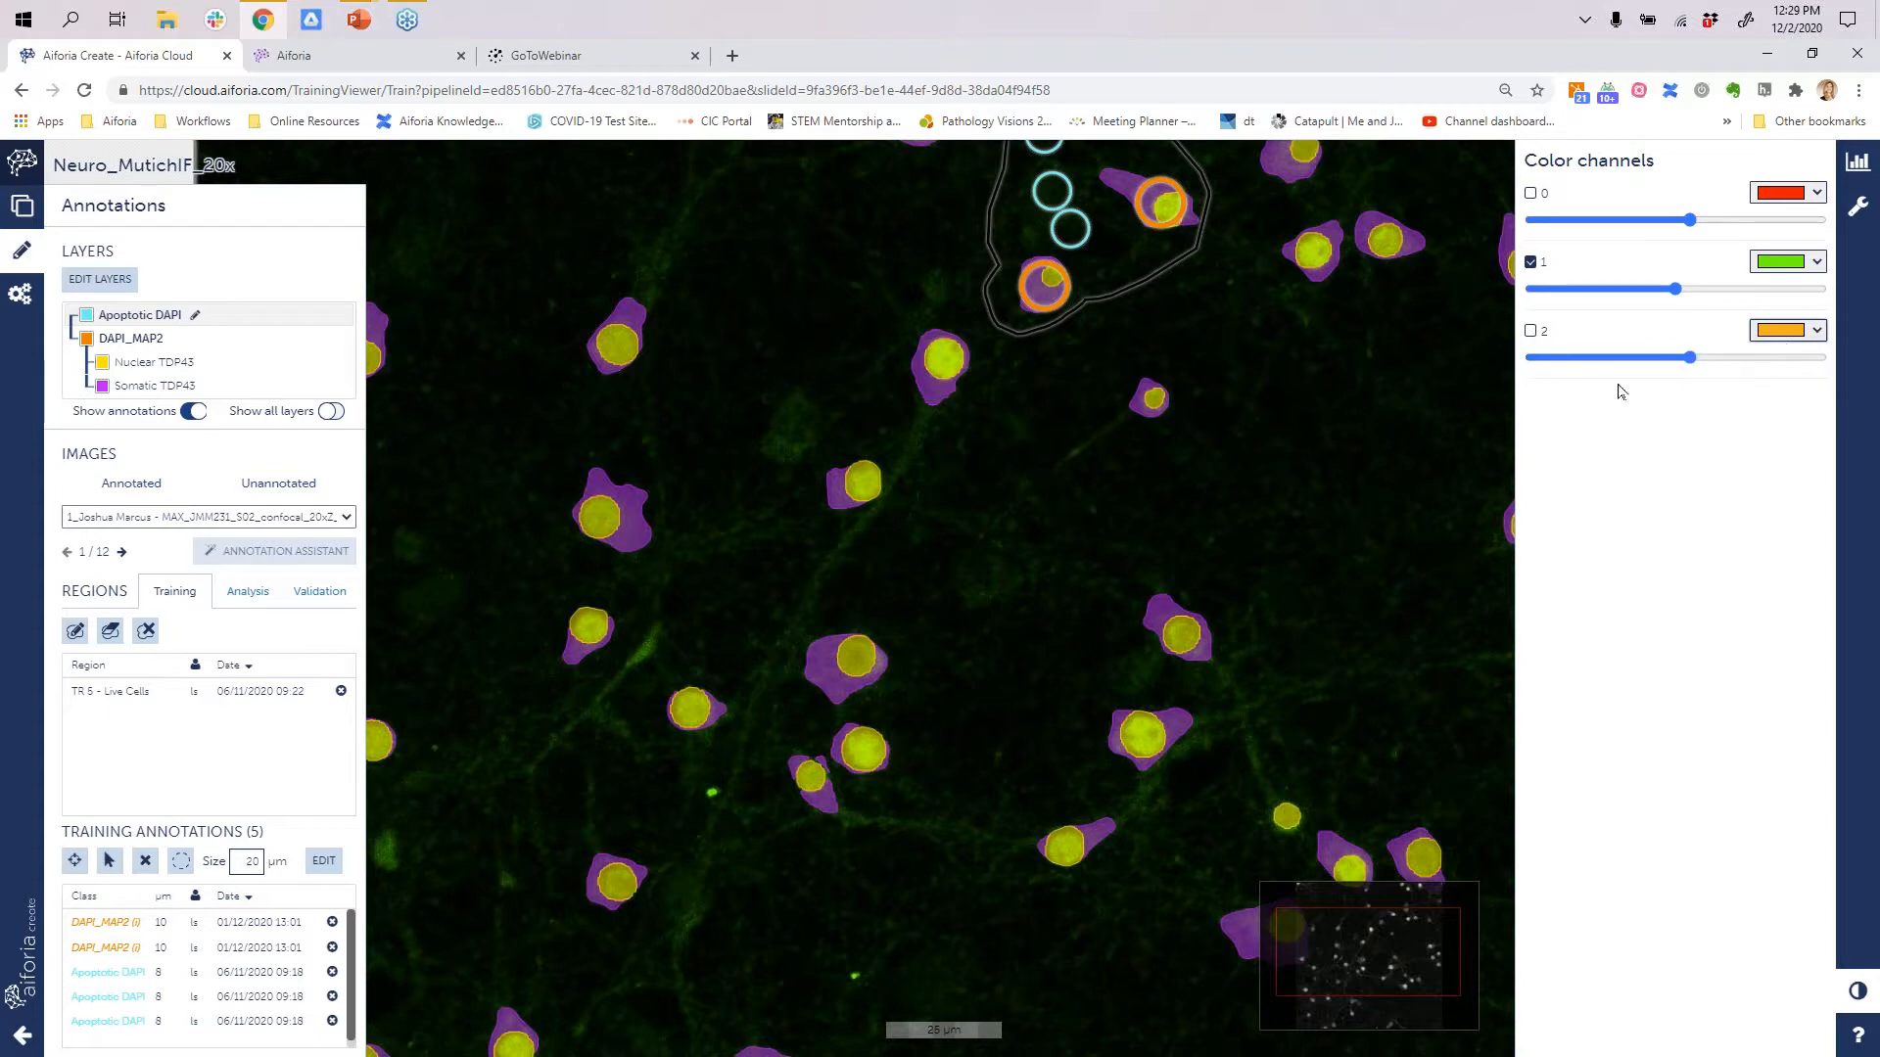
- Turn on channel 2 and hide the green channel 1 so that only channel 2 is shown beneath the analysis results
click(1533, 332)
click(1544, 334)
click(1530, 263)
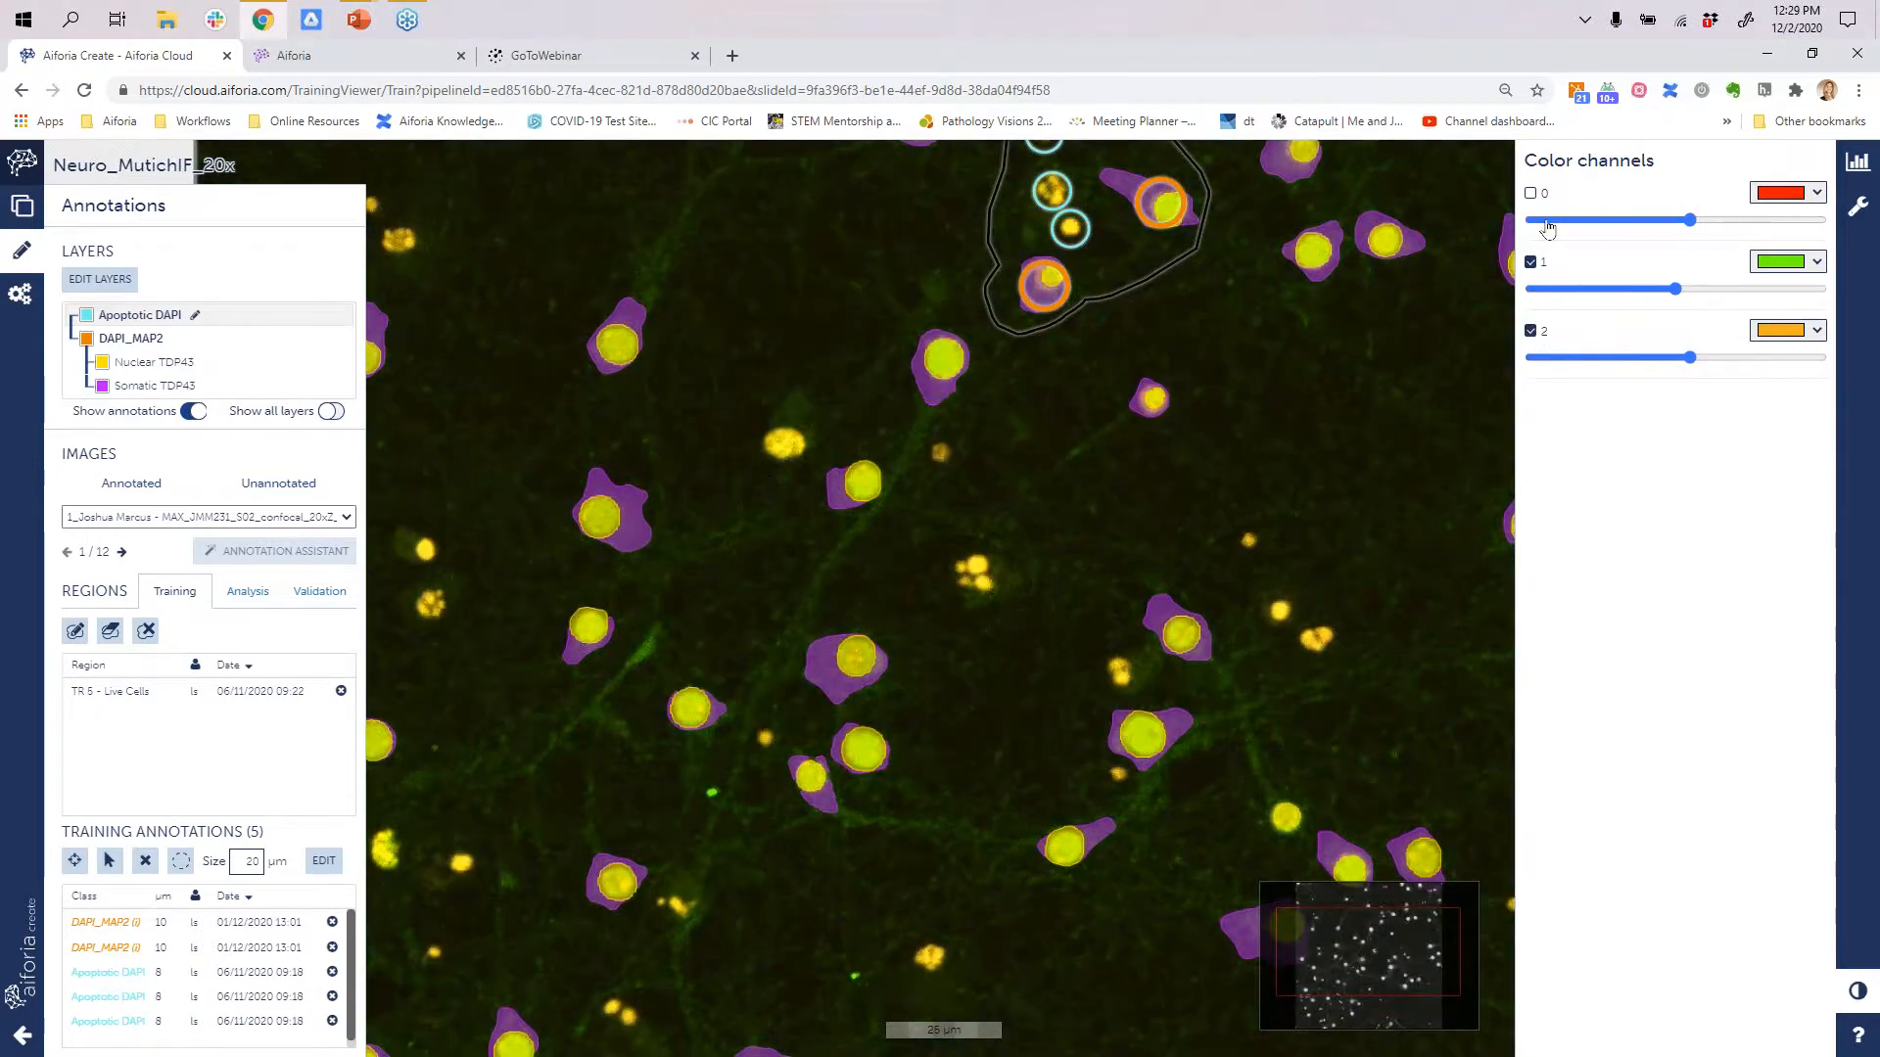
click(1530, 193)
click(1531, 193)
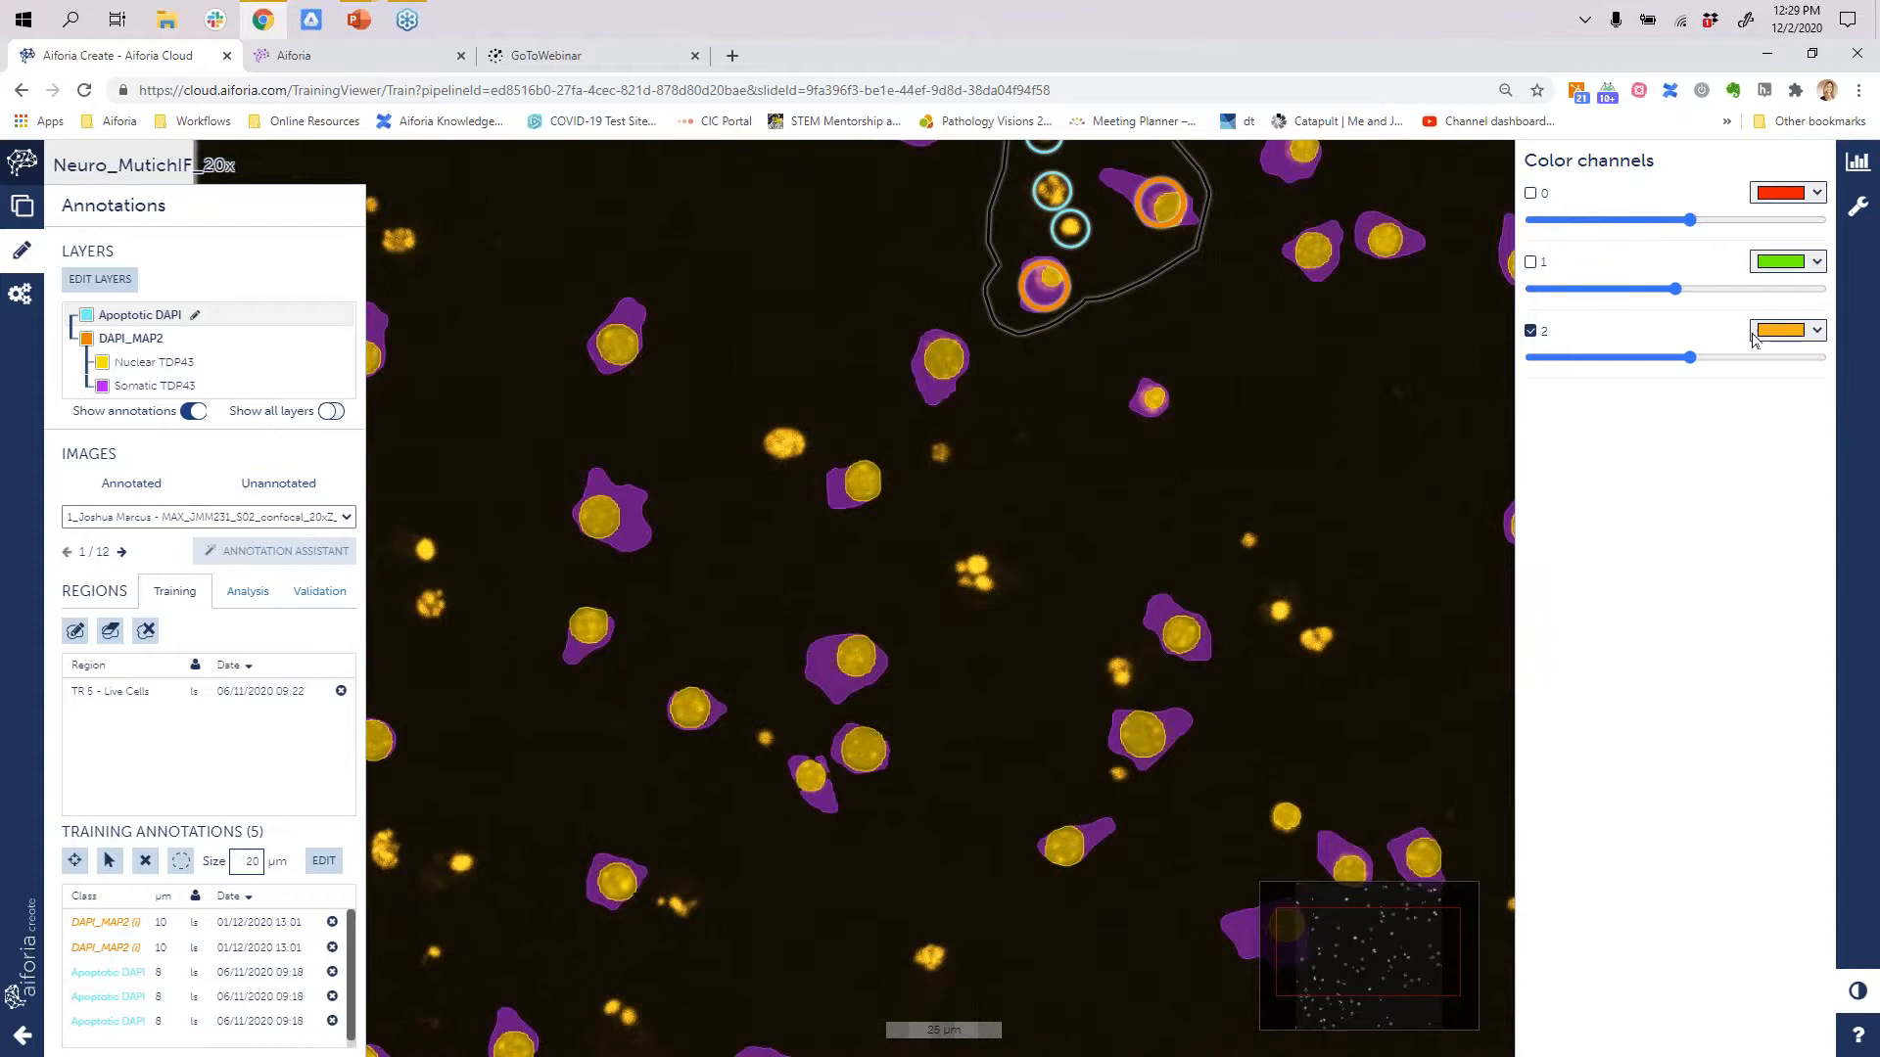
- Change the display color of channel 2 back to blue
click(1792, 330)
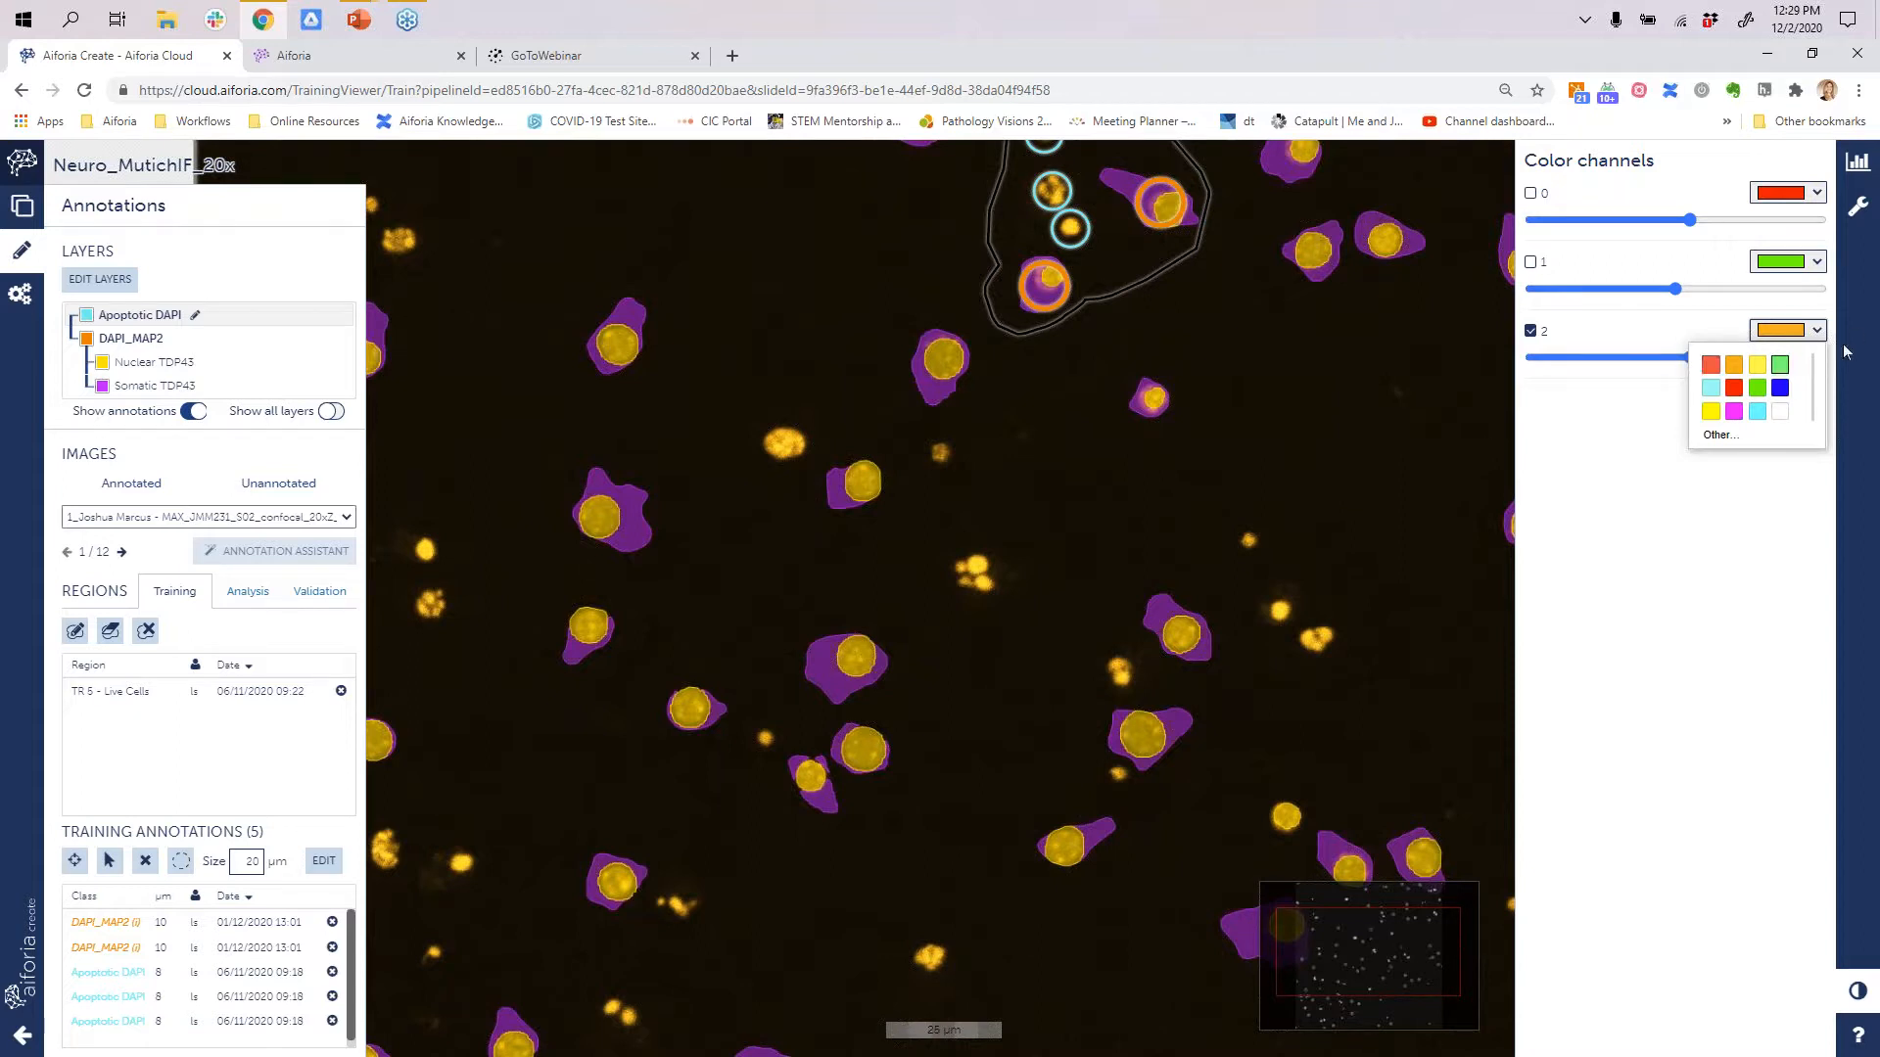
click(1777, 389)
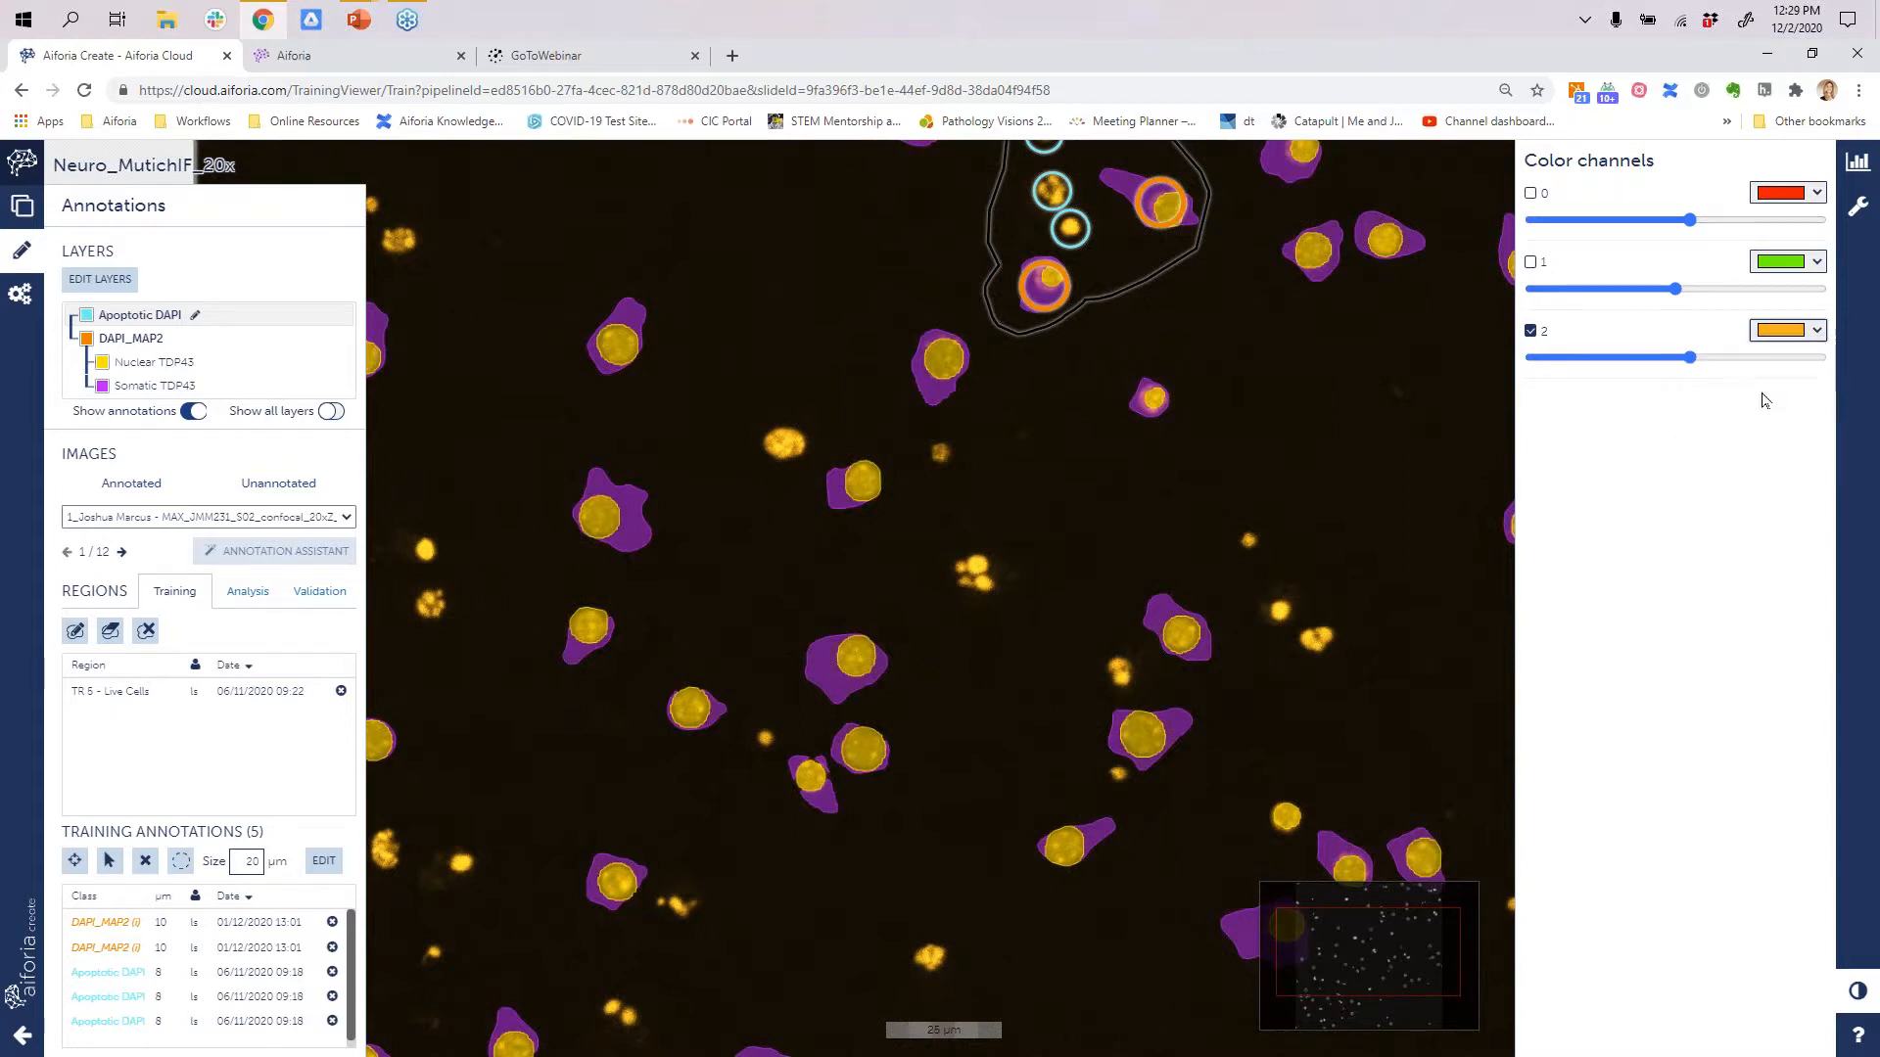